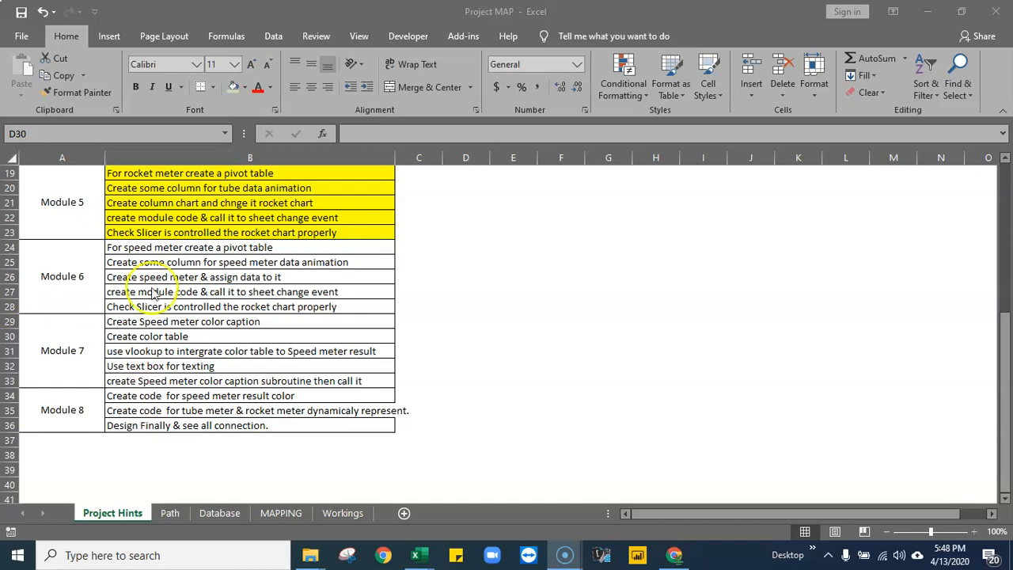
Review the Module 6, Module 7 and Module 8 tasks listed on the Project Hints sheet
{"action": "left_click", "coordinate": [206, 278]}
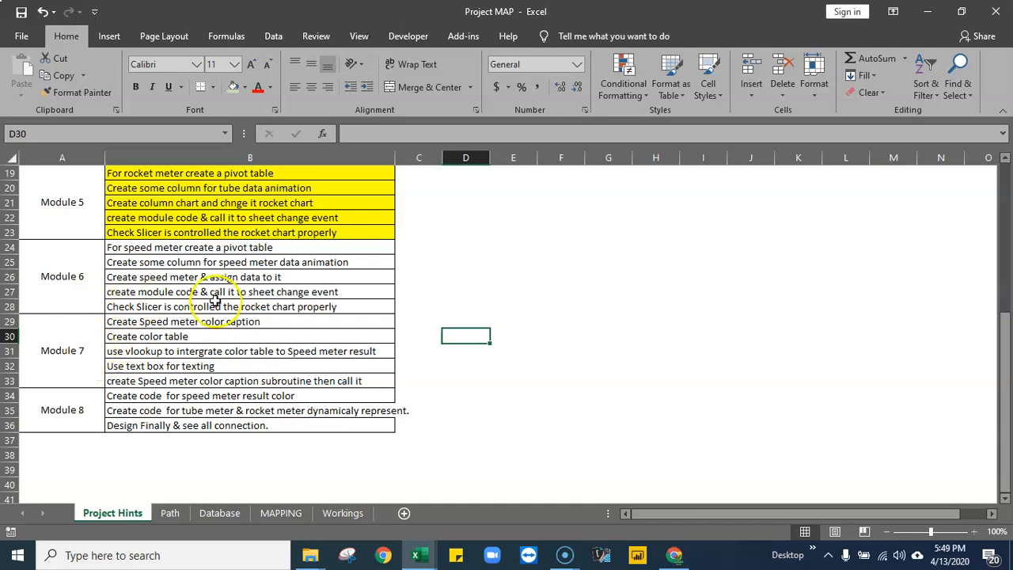
{"action": "left_click", "coordinate": [69, 320]}
{"action": "left_click_drag", "start_coordinate": [68, 320], "coordinate": [283, 343]}
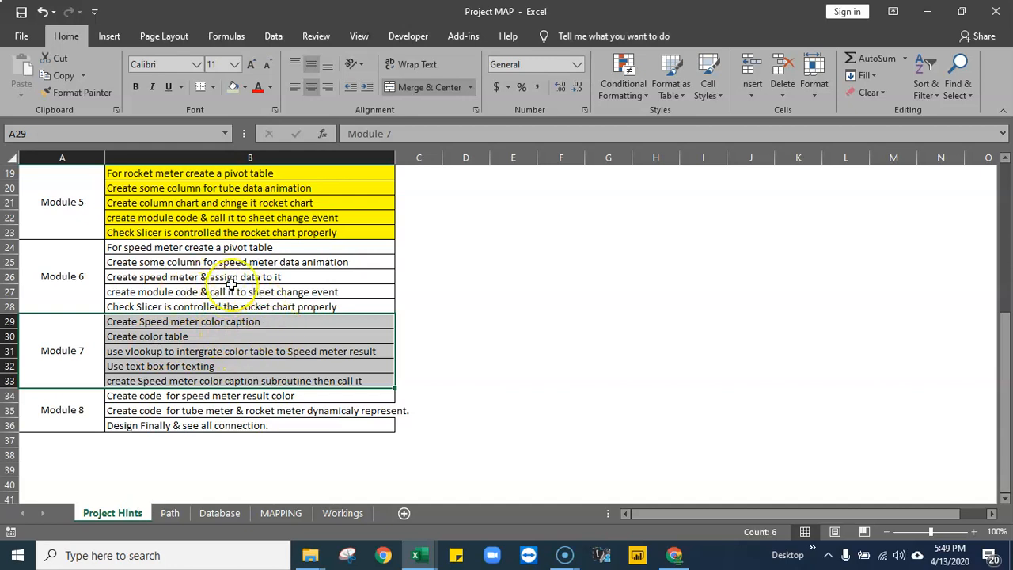
{"action": "left_click", "coordinate": [273, 321]}
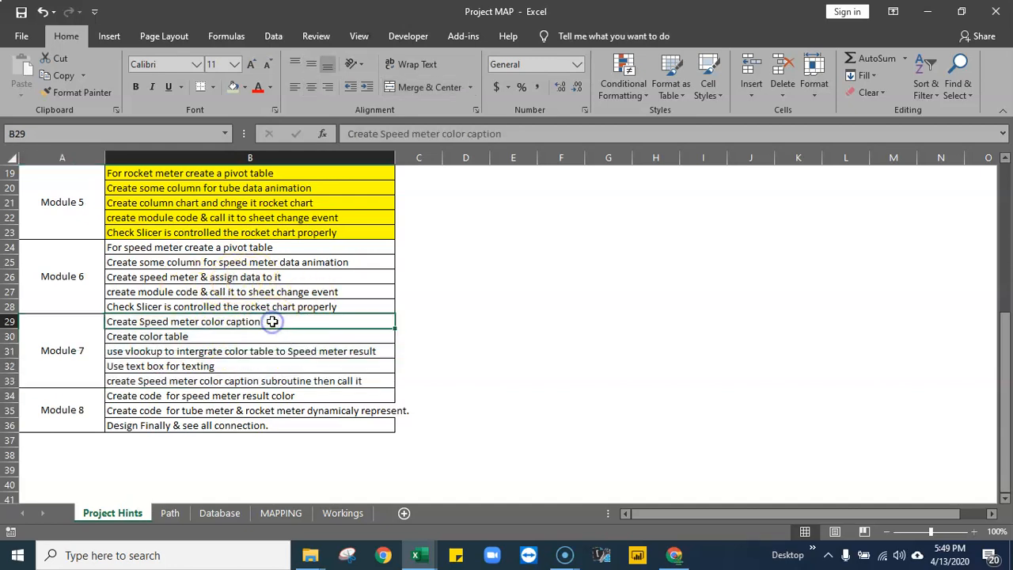
{"action": "left_click_drag", "start_coordinate": [272, 321], "coordinate": [292, 379]}
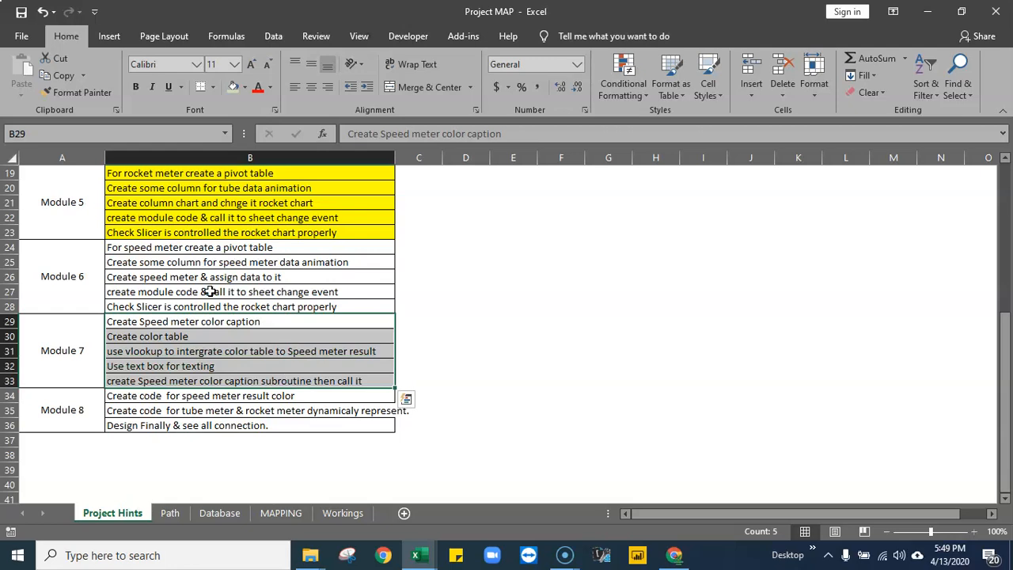
{"action": "left_click_drag", "start_coordinate": [245, 247], "coordinate": [267, 377]}
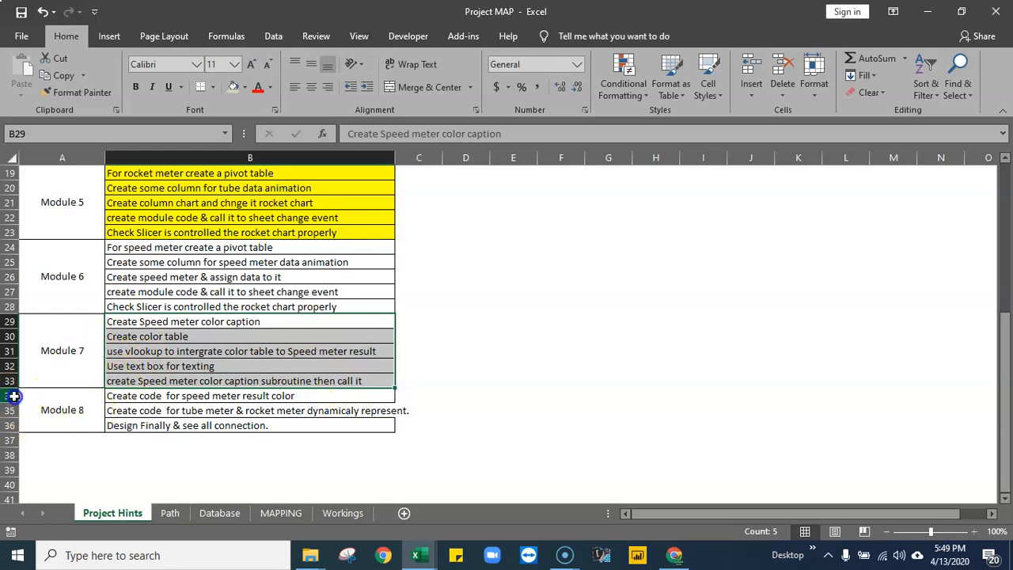
{"action": "left_click", "coordinate": [11, 396]}
{"action": "left_click", "coordinate": [153, 307]}
{"action": "left_click", "coordinate": [171, 250]}
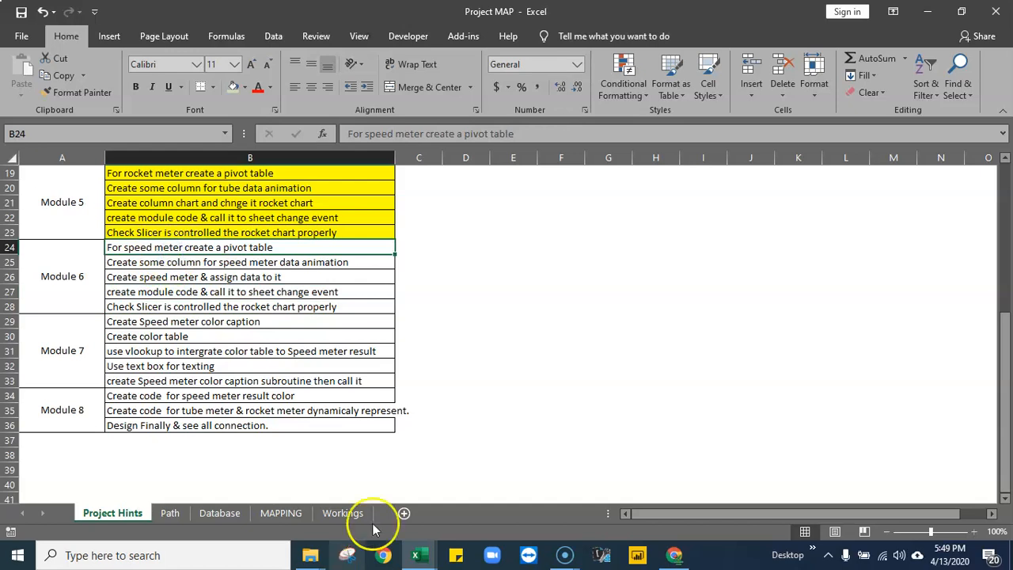
Examine the blank area above the KPI cell on the MAPPING sheet and the Speed Meter pivot on the Workings sheet
{"action": "left_click", "coordinate": [278, 513]}
{"action": "left_click", "coordinate": [839, 281]}
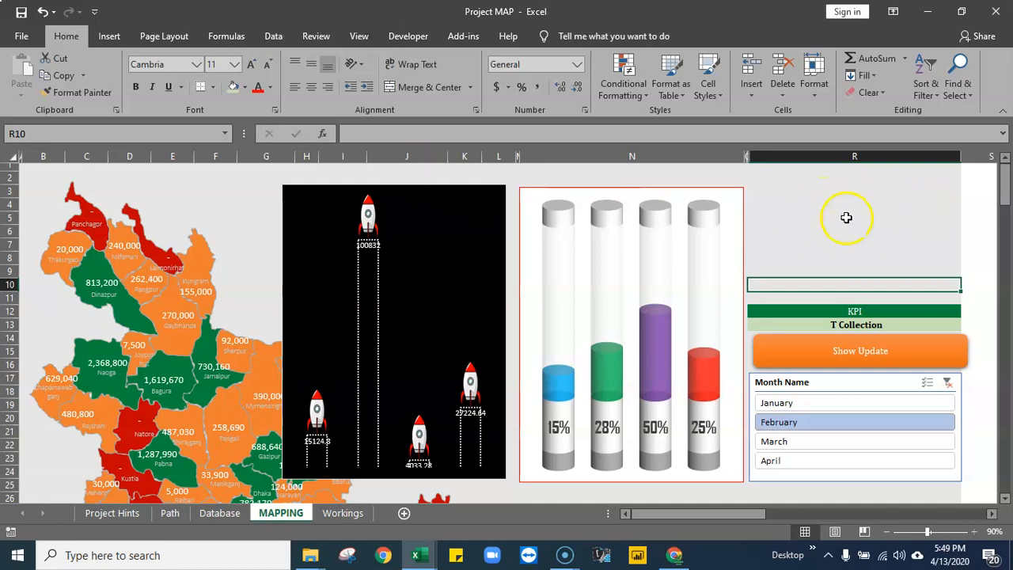
{"action": "mouse_move", "coordinate": [785, 198]}
{"action": "left_mouse_down"}
{"action": "mouse_move", "coordinate": [863, 267]}
{"action": "mouse_move", "coordinate": [864, 304]}
{"action": "left_mouse_up"}
{"action": "left_click_drag", "start_coordinate": [830, 193], "coordinate": [849, 293]}
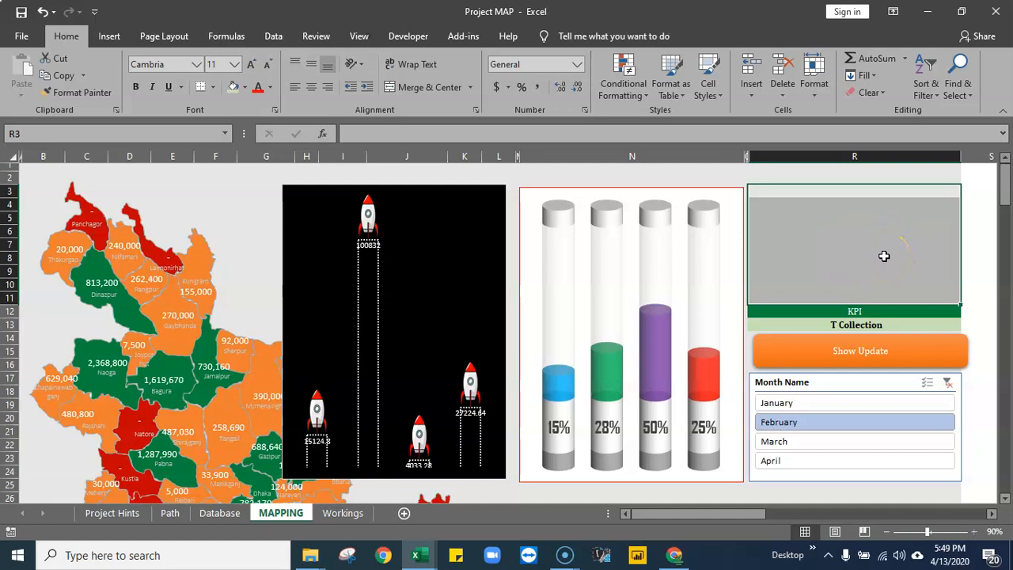
{"action": "left_click", "coordinate": [837, 270]}
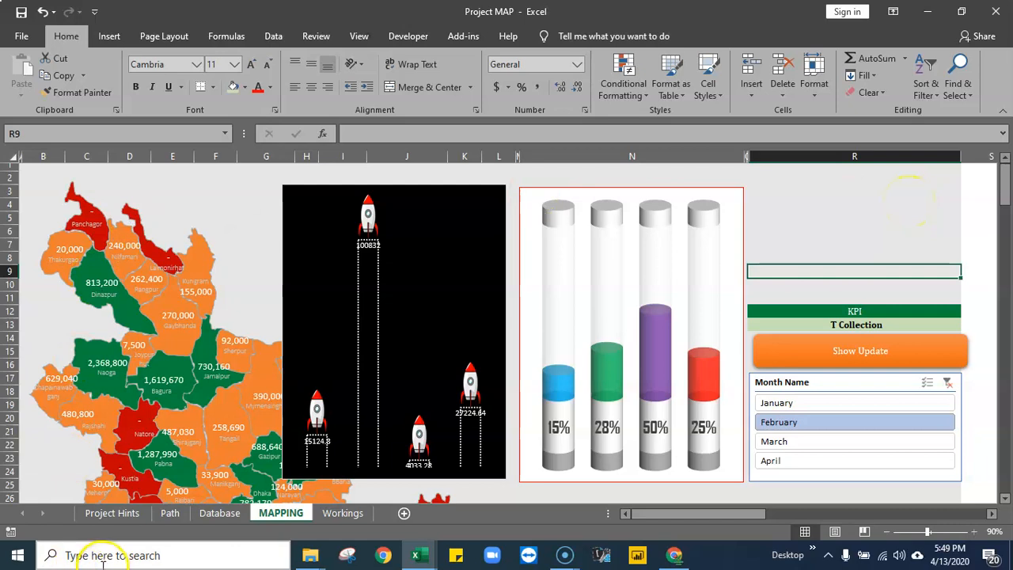
{"action": "left_click", "coordinate": [119, 513]}
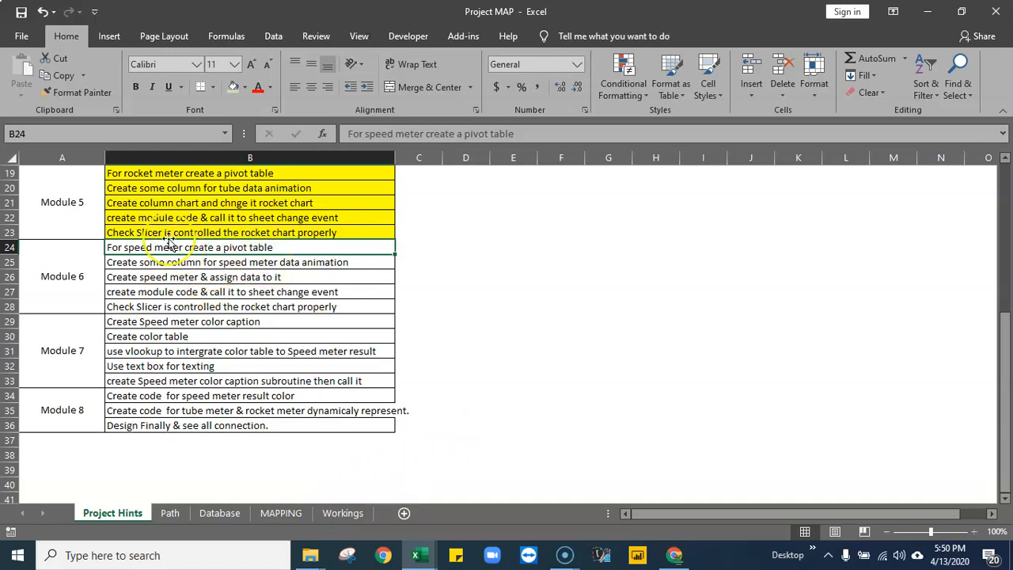
{"action": "left_click", "coordinate": [343, 512]}
{"action": "left_click_drag", "start_coordinate": [59, 224], "coordinate": [162, 223]}
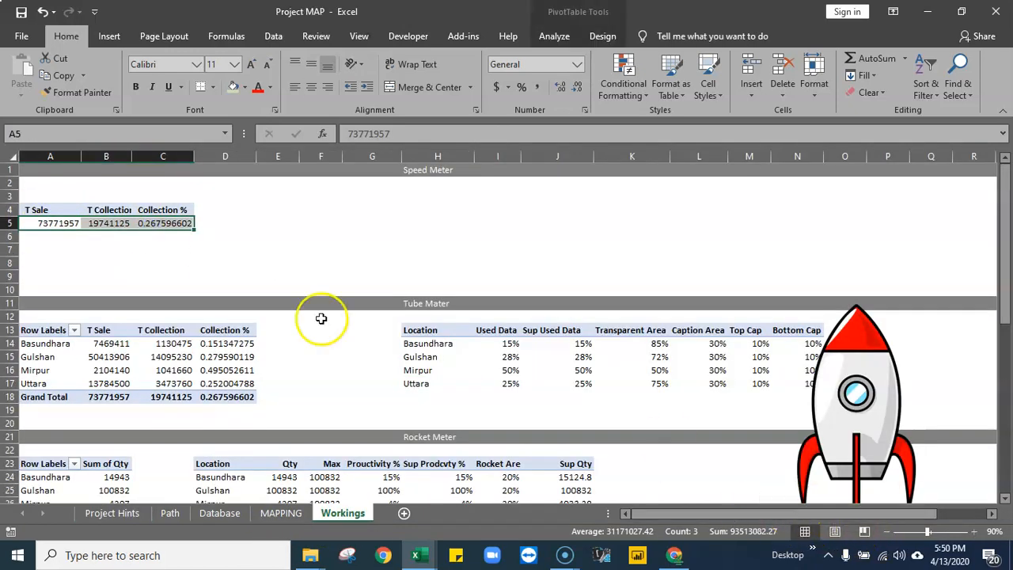
Highlight the task "For speed meter create a pivot table" in yellow on the Project Hints sheet
{"action": "left_click", "coordinate": [129, 512]}
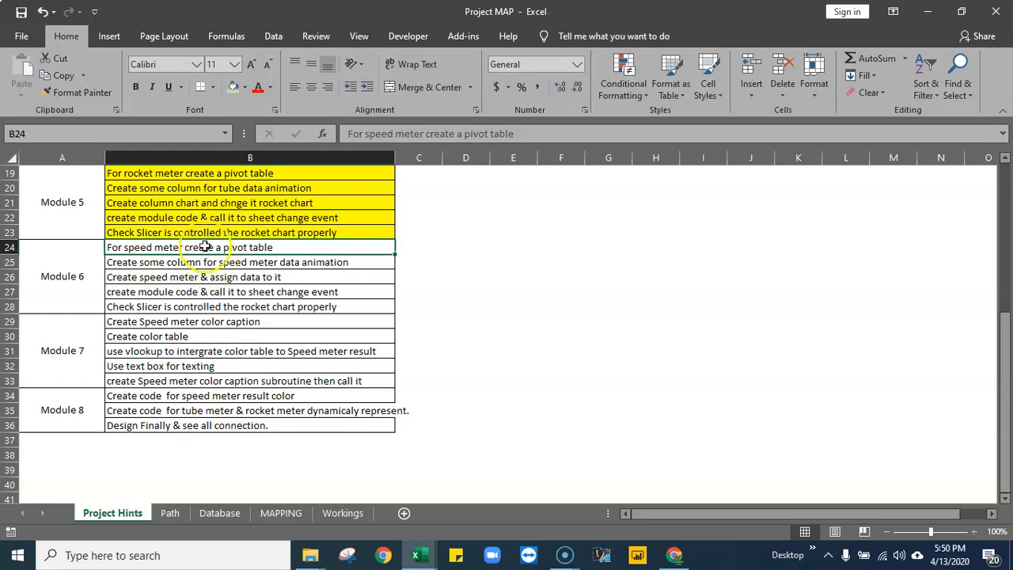
{"action": "left_click", "coordinate": [246, 87]}
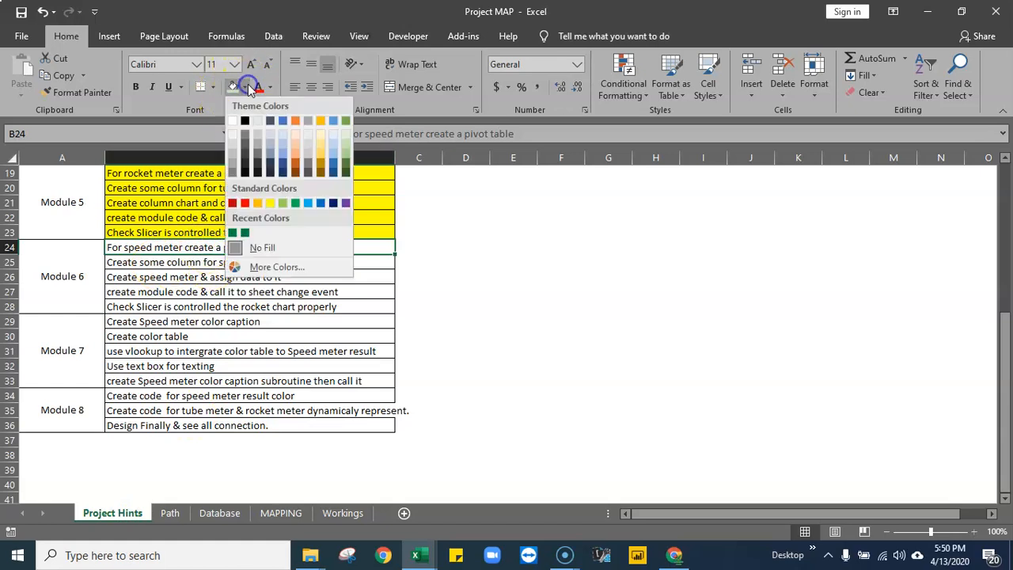
{"action": "left_click", "coordinate": [269, 198]}
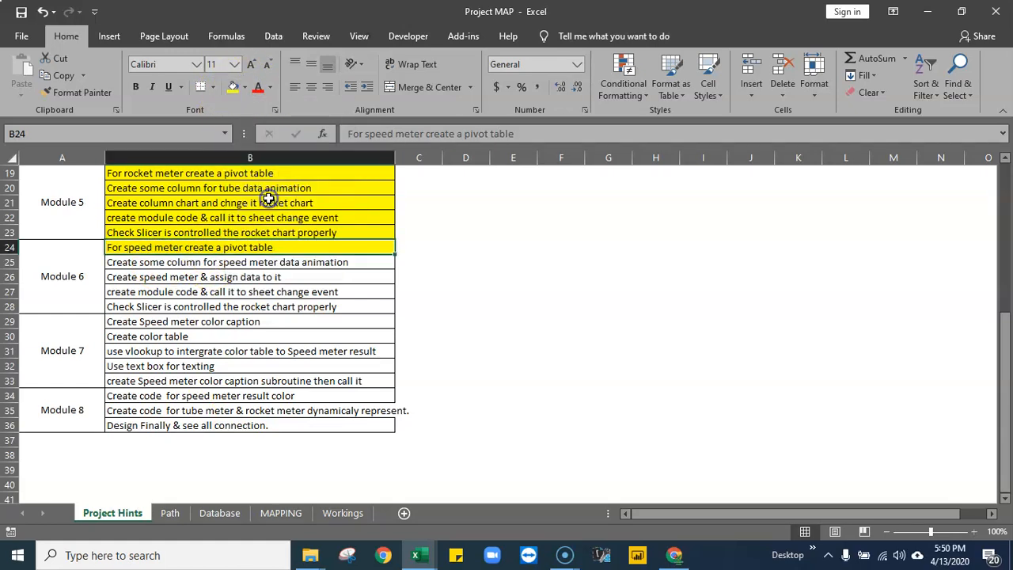
{"action": "left_click", "coordinate": [176, 262]}
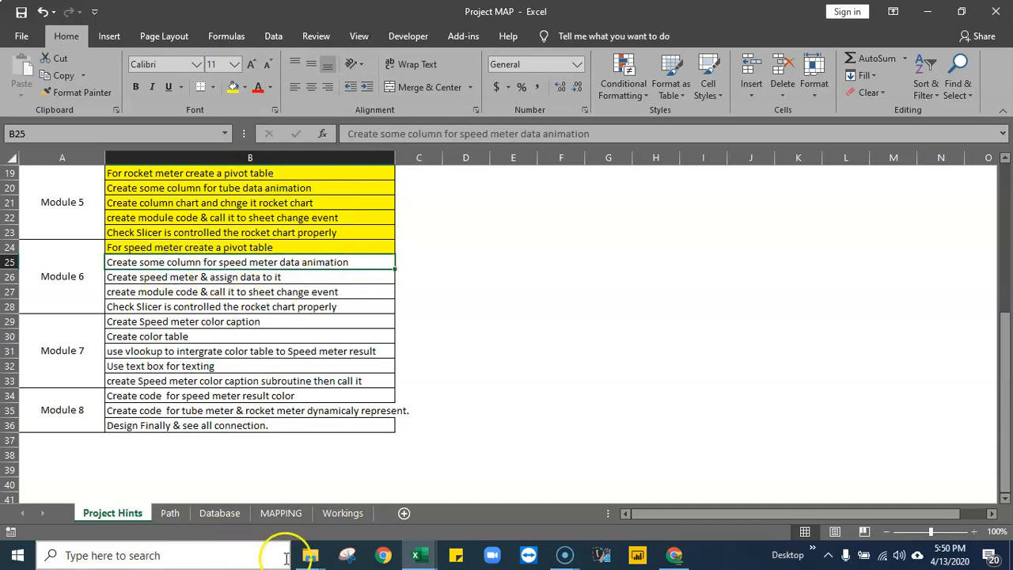
Copy the Collection % heading and value from C4:C5 of the Speed Meter pivot on the Workings sheet to H3:H4
{"action": "left_click", "coordinate": [343, 516]}
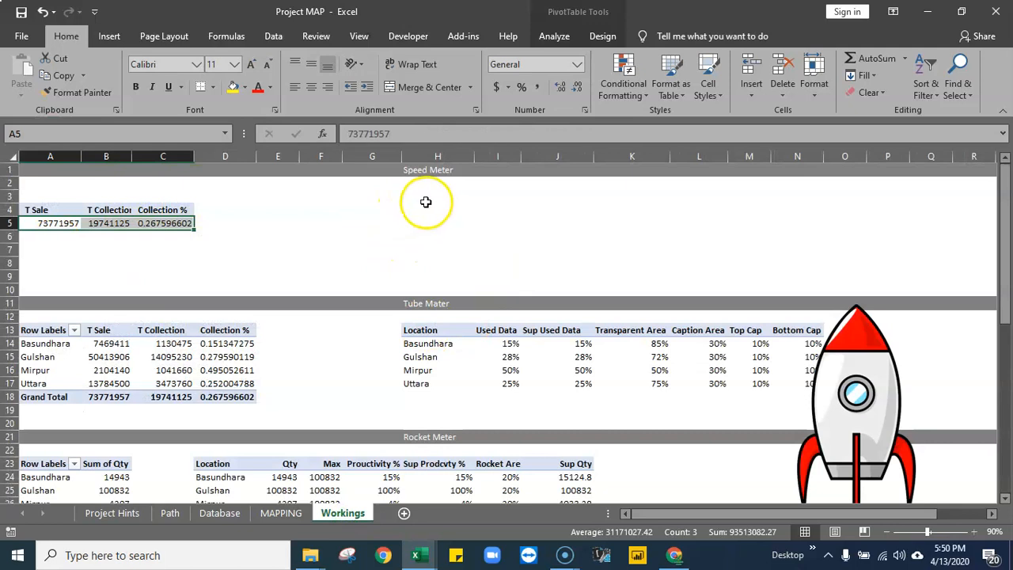
{"action": "left_click", "coordinate": [363, 210]}
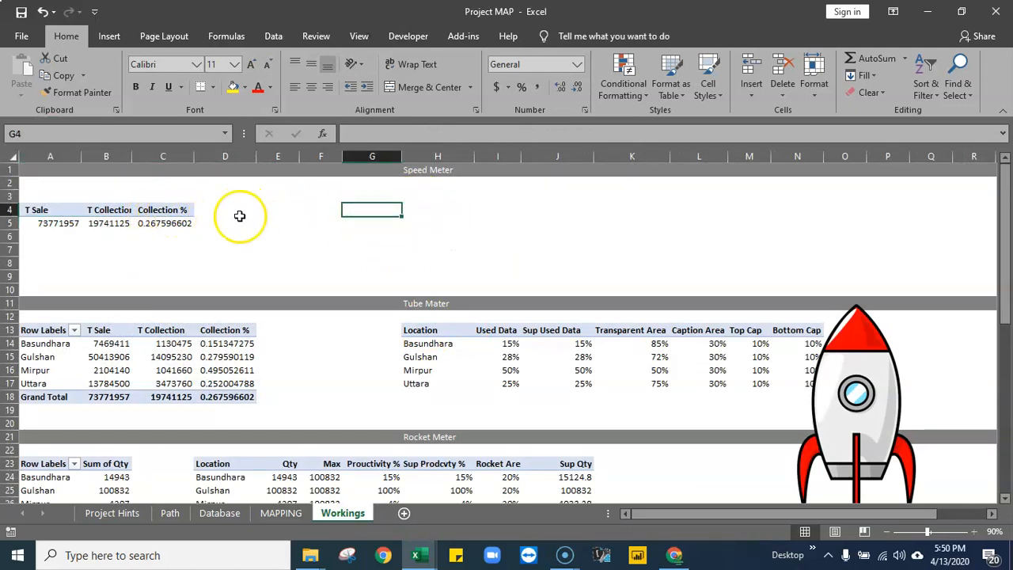
{"action": "left_click", "coordinate": [443, 209]}
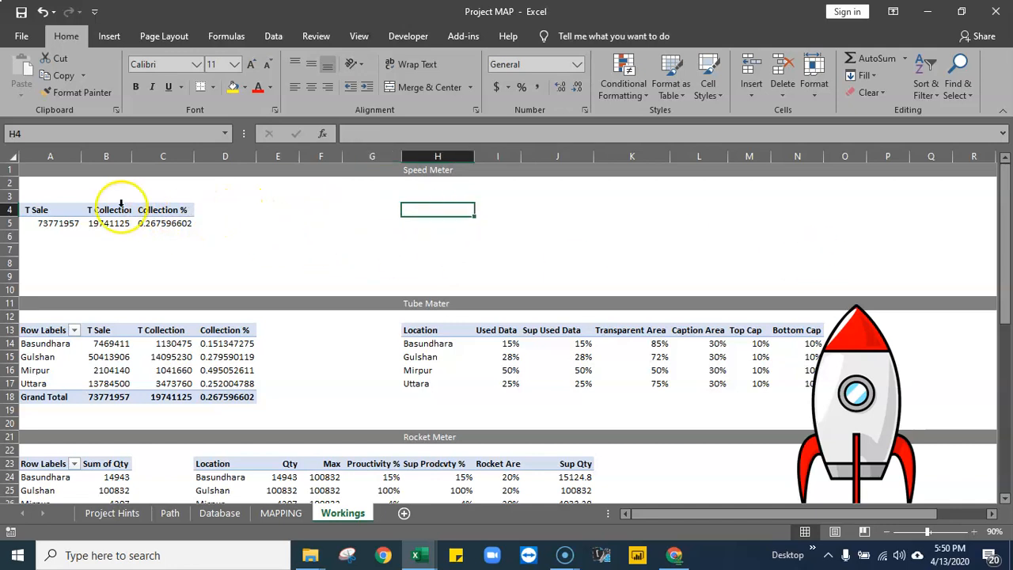
{"action": "left_click_drag", "start_coordinate": [169, 212], "coordinate": [169, 223]}
{"action": "right_click", "coordinate": [171, 219]}
{"action": "left_click", "coordinate": [208, 227]}
{"action": "left_click", "coordinate": [426, 200]}
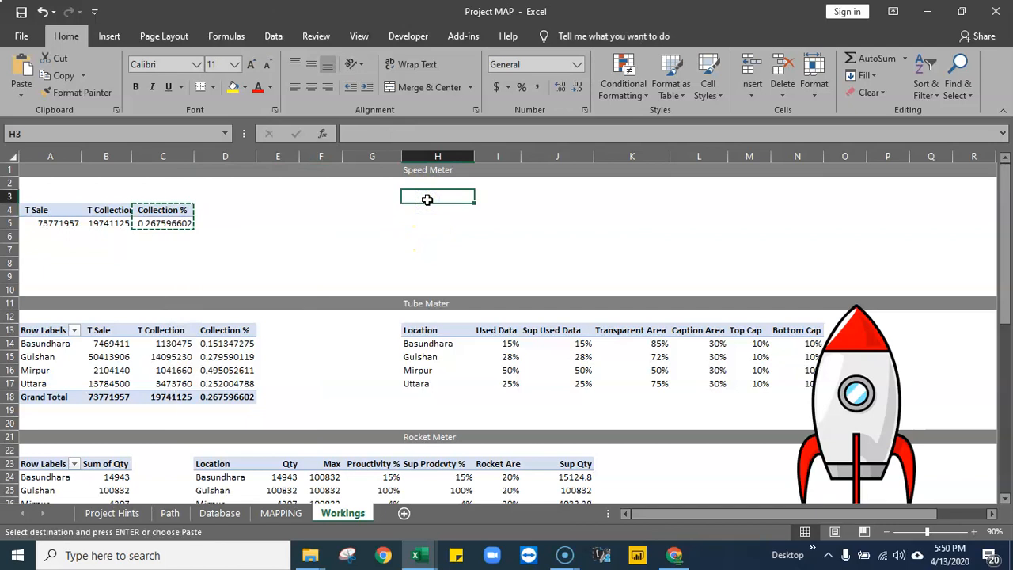
{"action": "left_click", "coordinate": [423, 207]}
{"action": "left_click", "coordinate": [422, 195]}
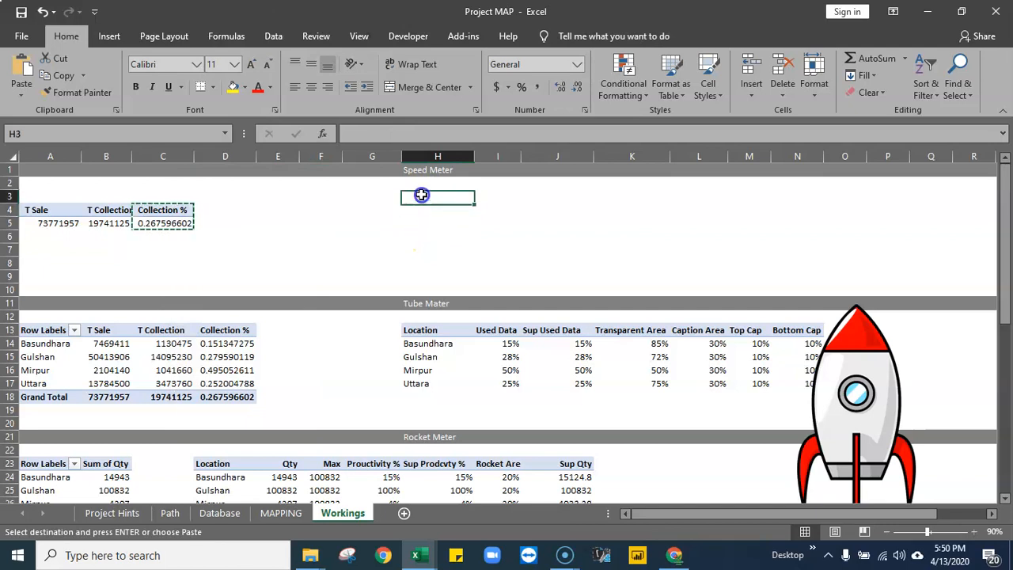
{"action": "right_click", "coordinate": [422, 195]}
{"action": "left_click", "coordinate": [452, 253]}
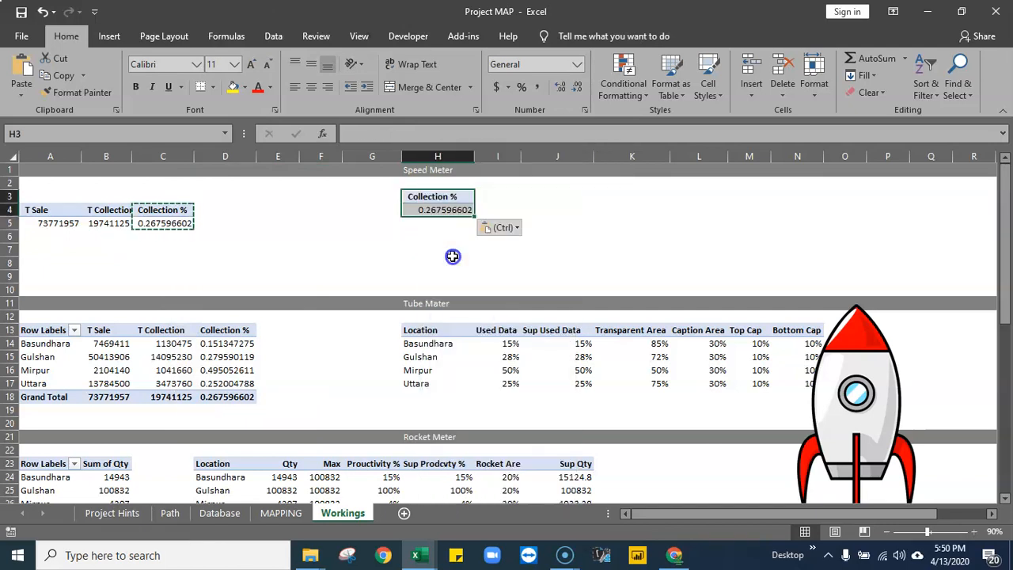
Replace the value in H4 with a formula that references the pivot's Collection % value in C5
{"action": "left_click", "coordinate": [444, 207]}
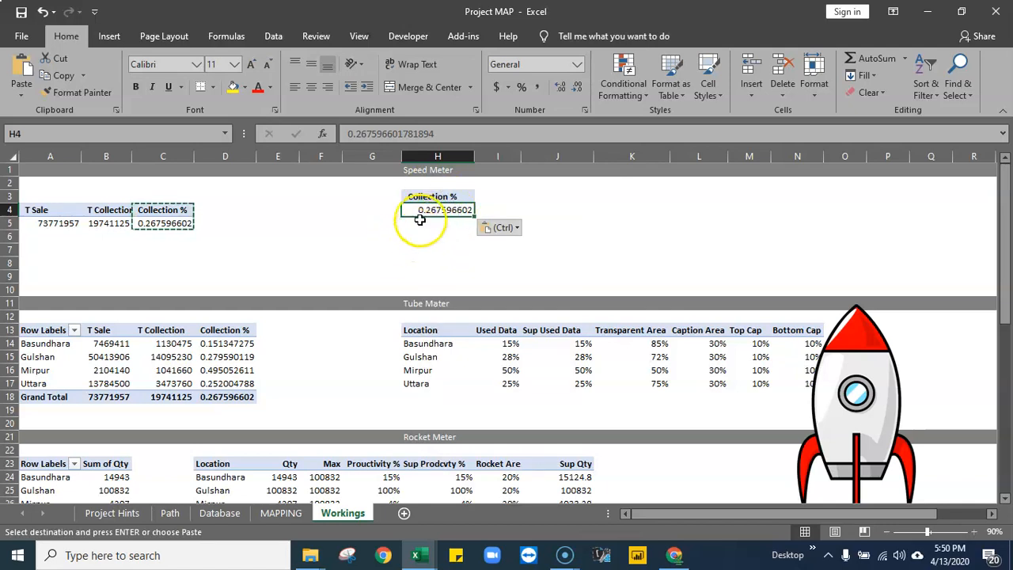
{"action": "type", "text": "="}
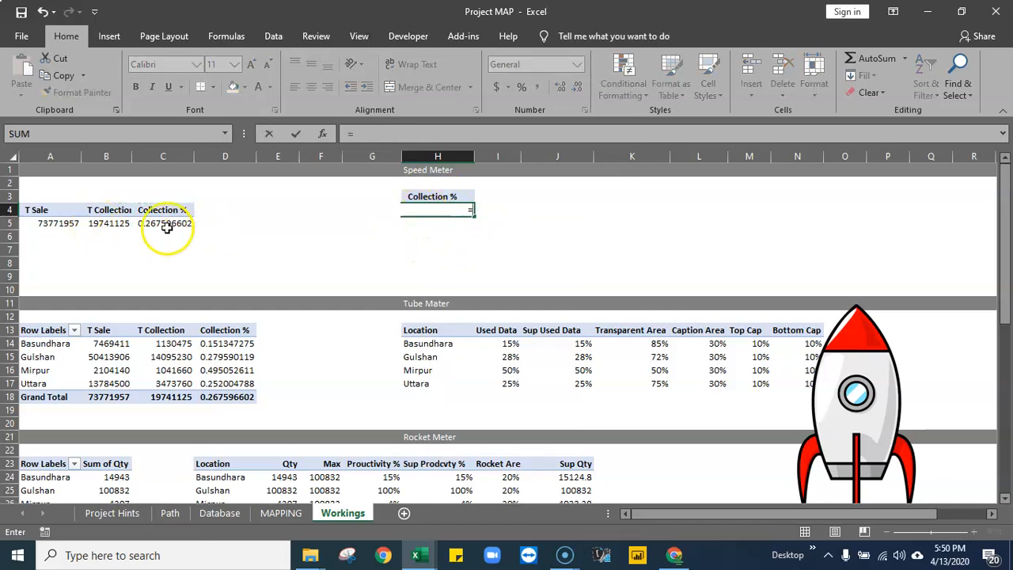
{"action": "left_click", "coordinate": [164, 224]}
{"action": "key", "text": "Return"}
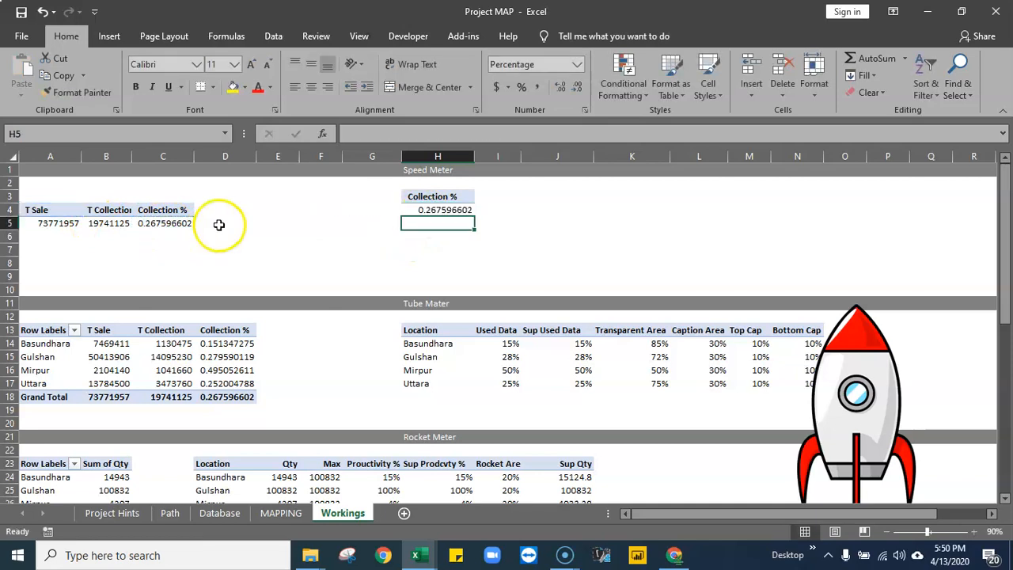
Format the Collection % value in H4 as a percentage and centre it
{"action": "left_click", "coordinate": [428, 211]}
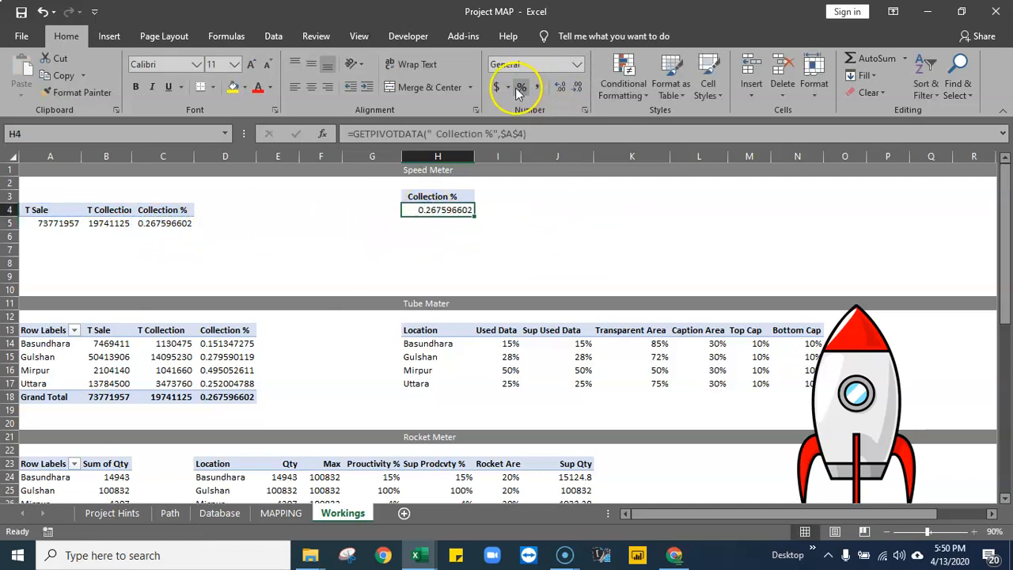
{"action": "left_click", "coordinate": [522, 87]}
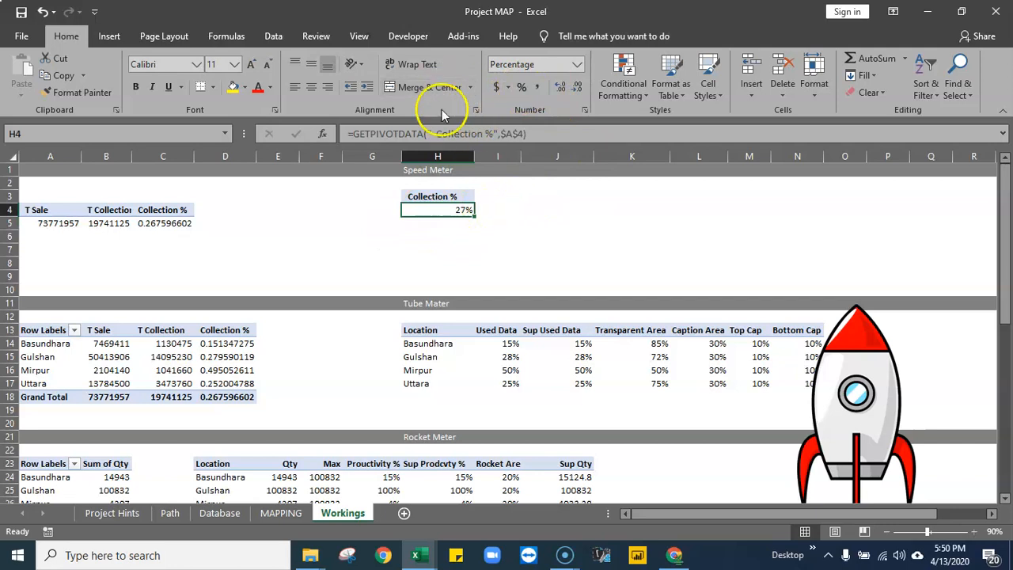
{"action": "left_click", "coordinate": [313, 87]}
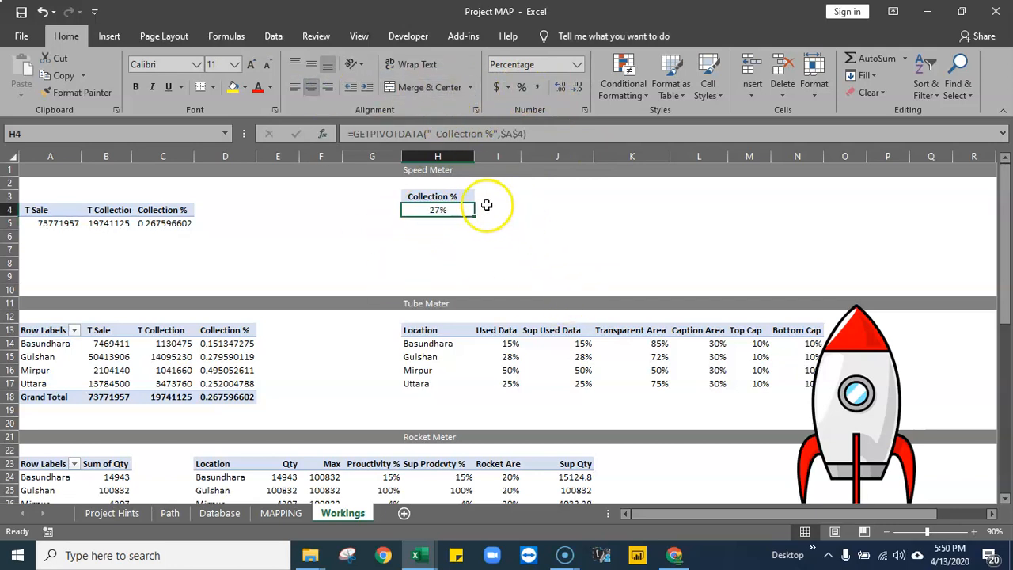
Add the heading Sup in I3 and link I4 to the Collection % value in H4
{"action": "left_click", "coordinate": [487, 201]}
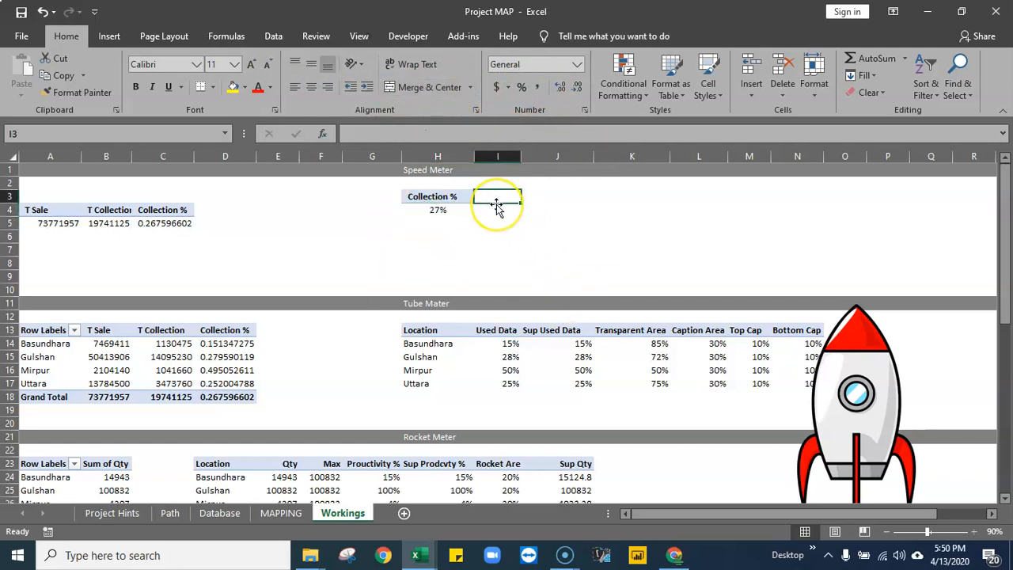
{"action": "type", "text": "Su"}
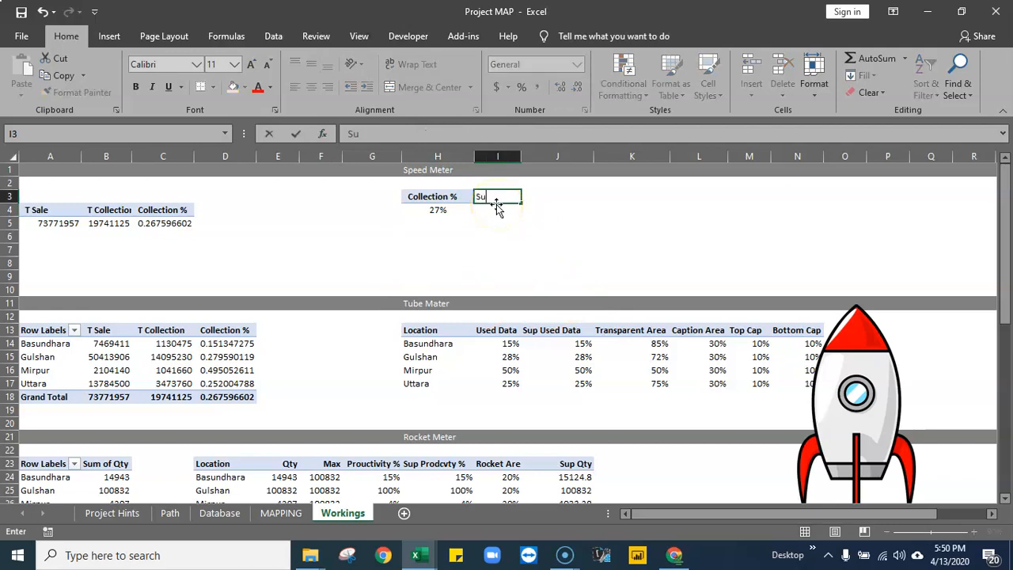
{"action": "type", "text": "p"}
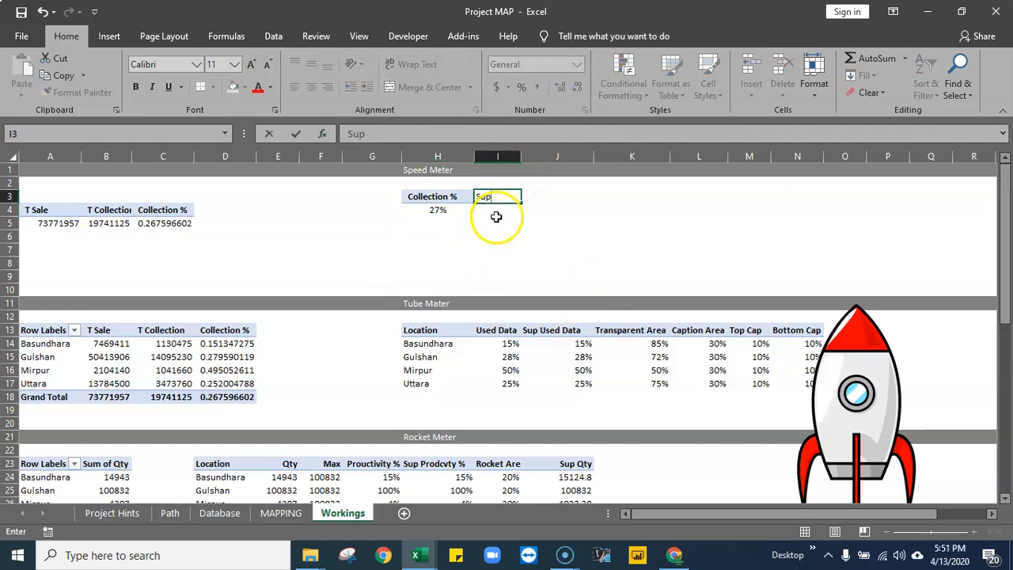
{"action": "left_click", "coordinate": [499, 213]}
{"action": "type", "text": "="}
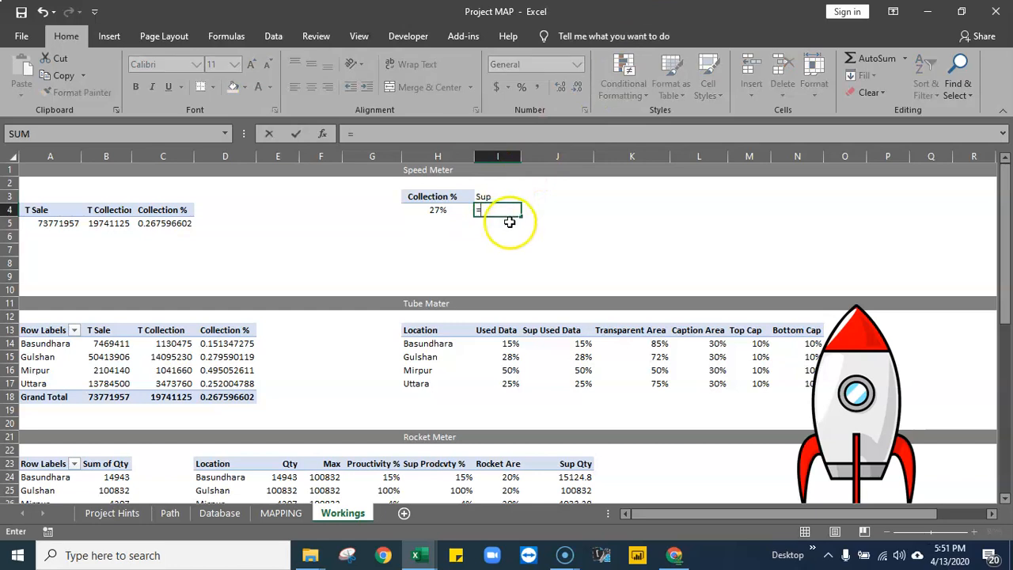
{"action": "left_click", "coordinate": [438, 212]}
{"action": "key", "text": "Return"}
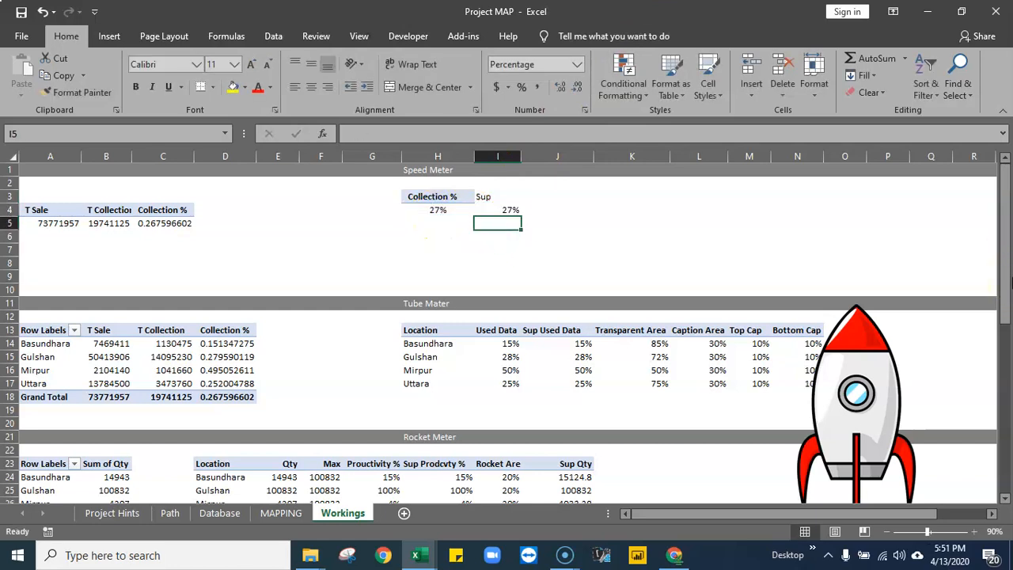
Copy the formatting of the Collection % heading in H3 across I3:L3
{"action": "left_click", "coordinate": [427, 196]}
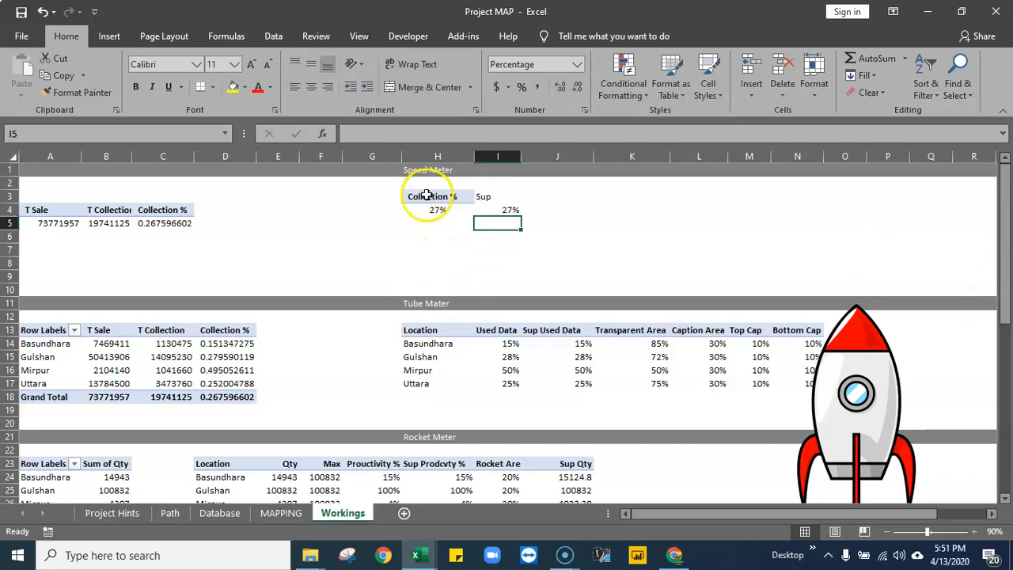
{"action": "left_click", "coordinate": [60, 93]}
{"action": "left_click_drag", "start_coordinate": [482, 197], "coordinate": [697, 195]}
{"action": "left_click", "coordinate": [546, 222]}
Make the Sup heading in I3 bold and centred
{"action": "left_click", "coordinate": [511, 196]}
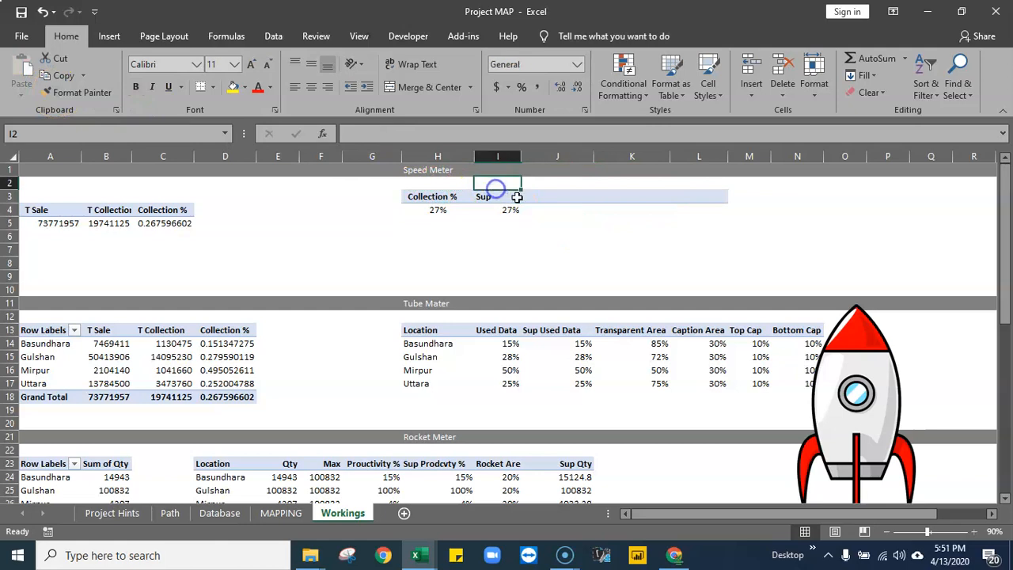
{"action": "key", "text": "ctrl+b"}
{"action": "left_click", "coordinate": [310, 87]}
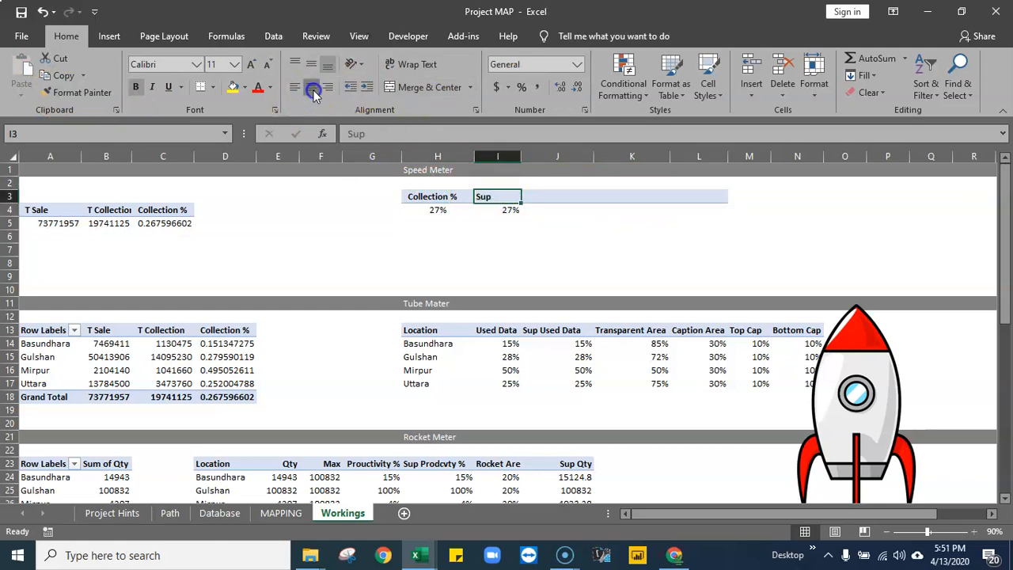
Centre the Sup value in I4 and add the heading Niddle in J3
{"action": "left_click", "coordinate": [499, 210]}
{"action": "left_click", "coordinate": [310, 87]}
{"action": "left_click", "coordinate": [553, 197]}
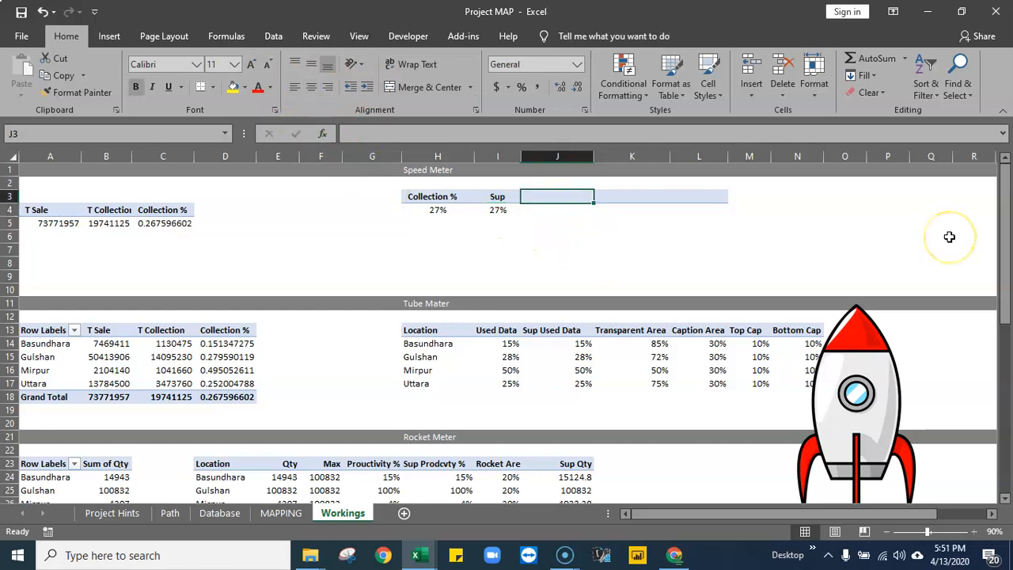
{"action": "type", "text": "Niddle"}
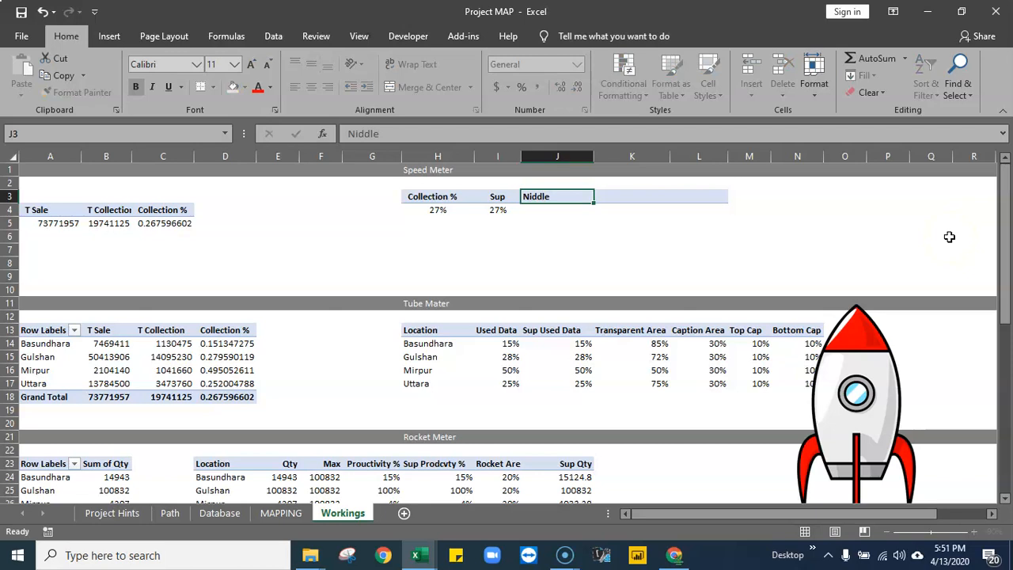
{"action": "key", "text": "Down"}
Enter 5% under Niddle in J4 and centre both the value and its heading
{"action": "type", "text": "5"}
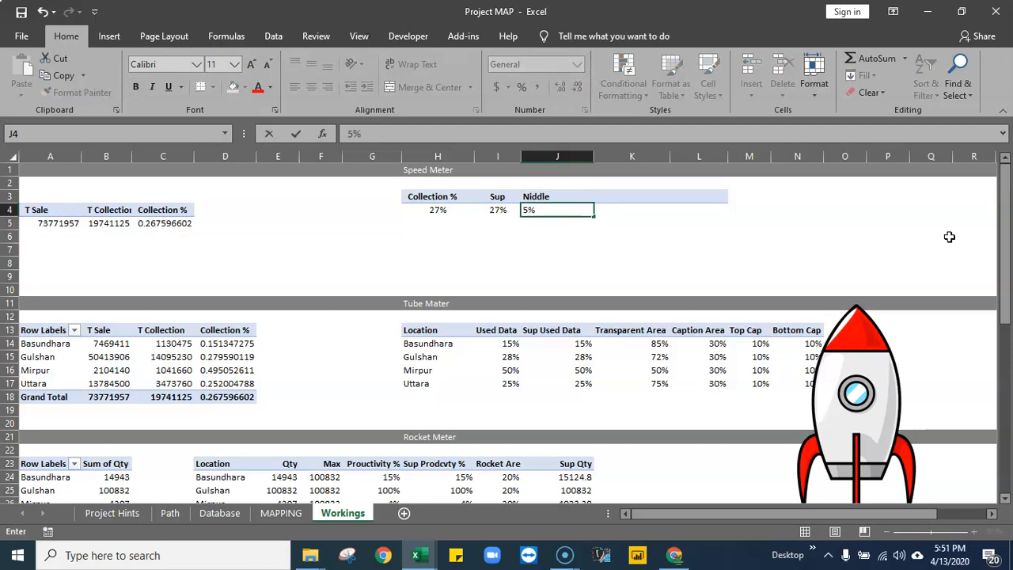
{"action": "key", "text": "Tab"}
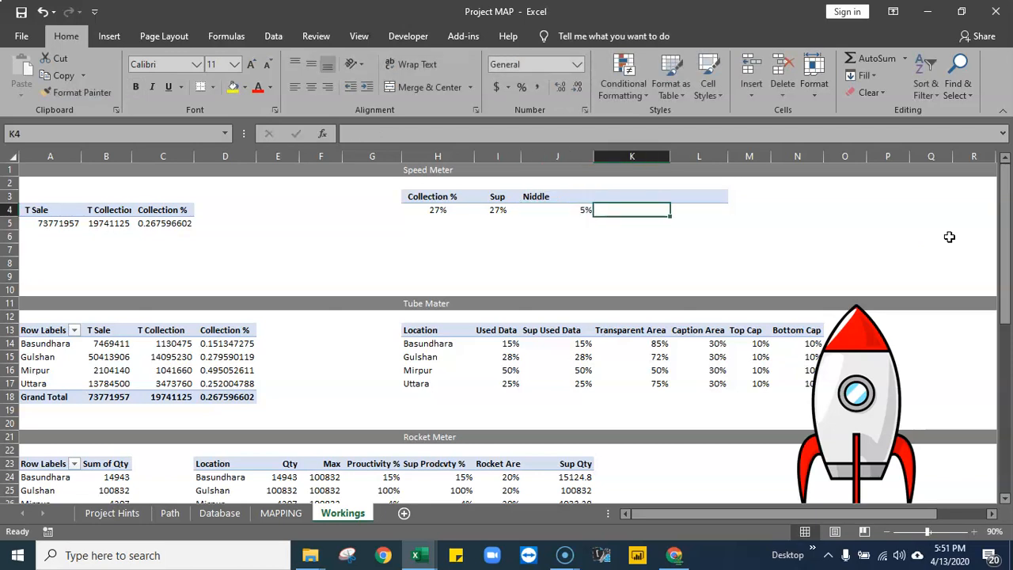
{"action": "left_click", "coordinate": [543, 212]}
{"action": "left_click", "coordinate": [308, 90]}
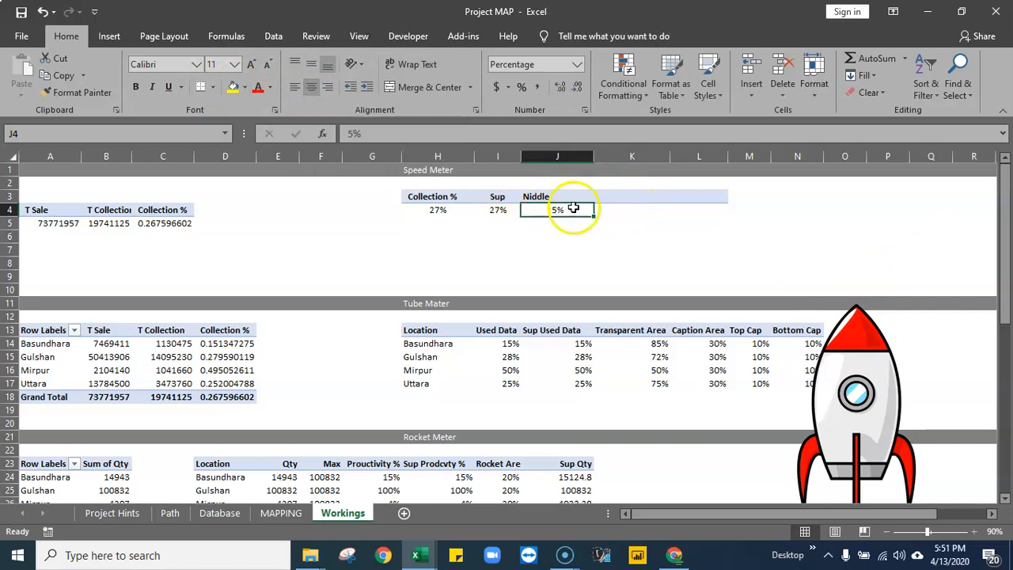
{"action": "left_click", "coordinate": [528, 195]}
{"action": "left_click", "coordinate": [327, 87]}
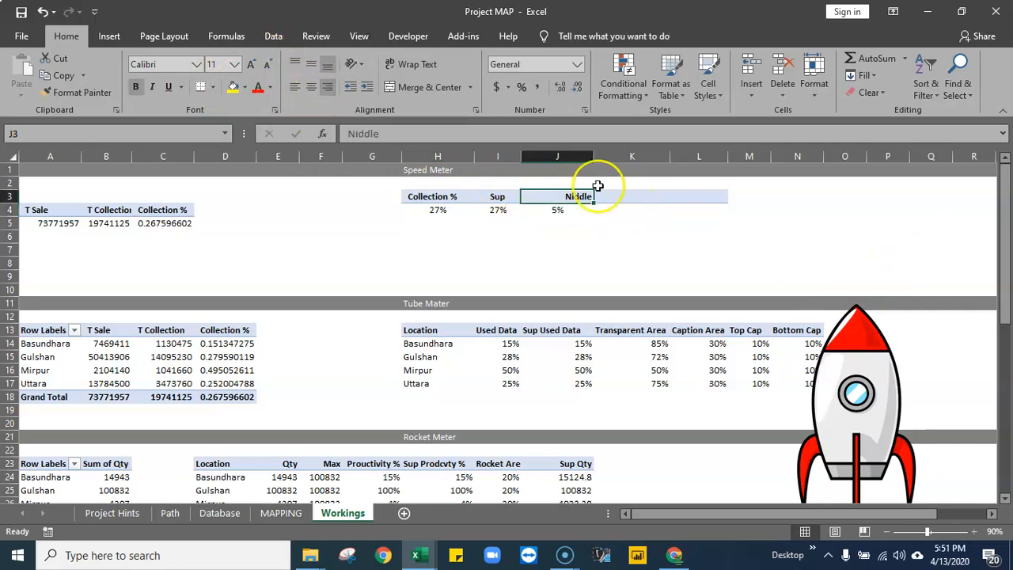
{"action": "left_click", "coordinate": [311, 87]}
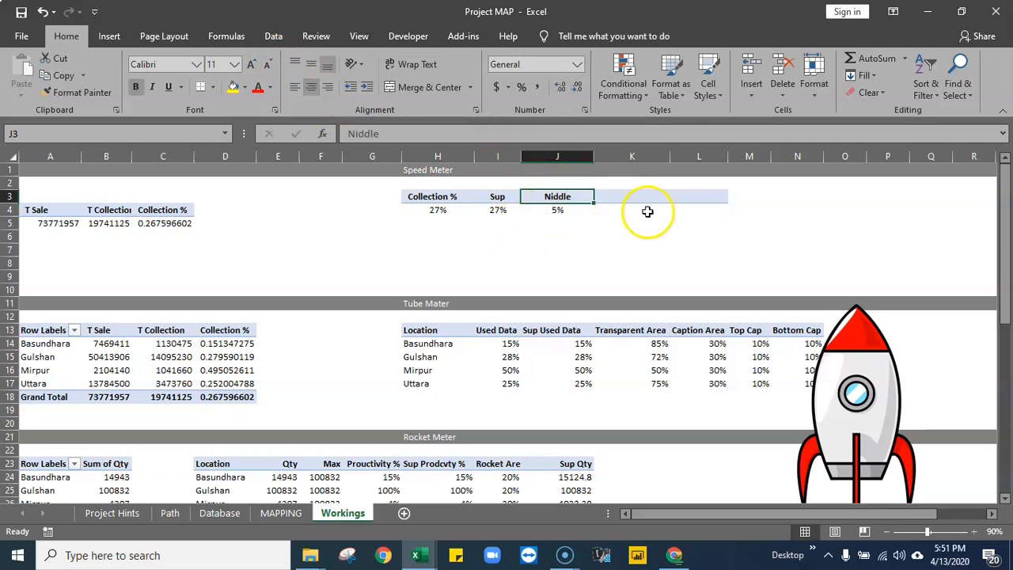
Put the heading Rest area in K3
{"action": "left_click", "coordinate": [631, 197]}
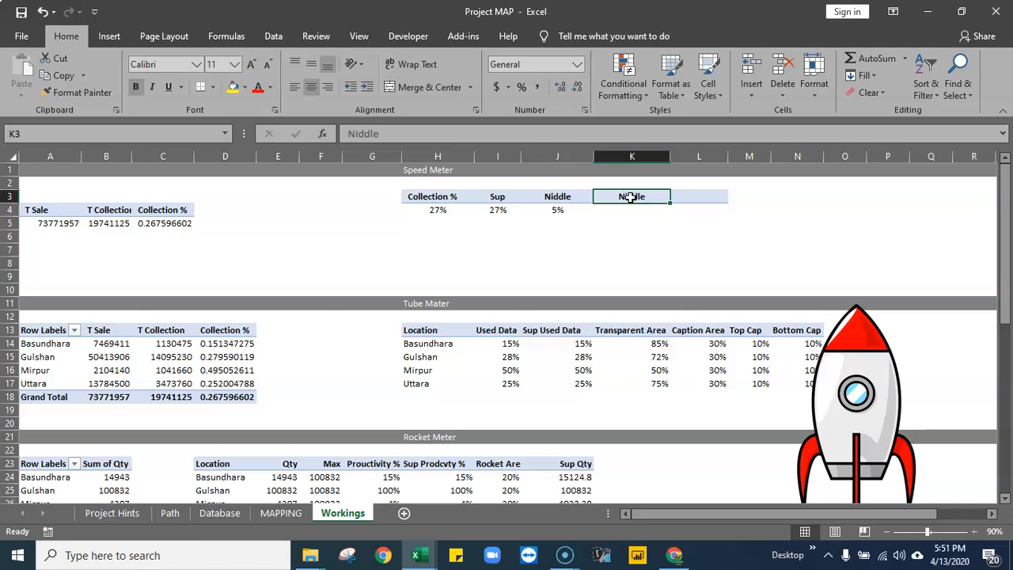
{"action": "key", "text": "BackSpace"}
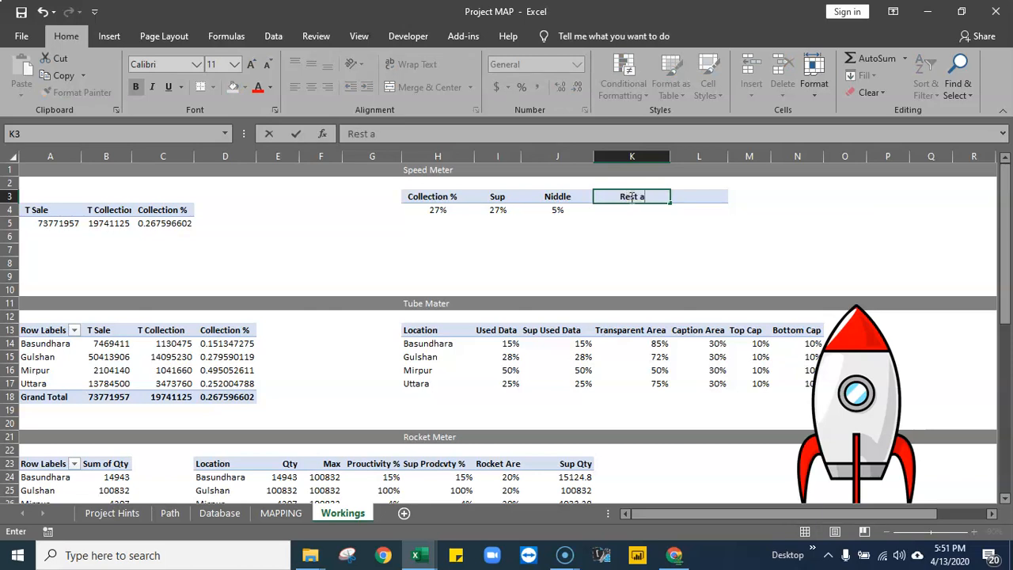
{"action": "key", "text": "Tab"}
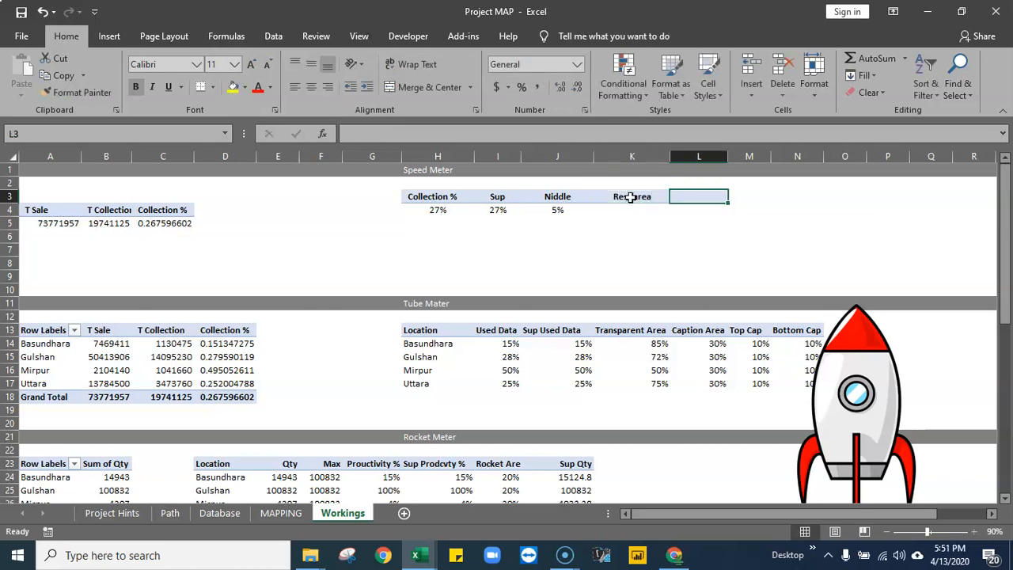
{"action": "key", "text": "Return"}
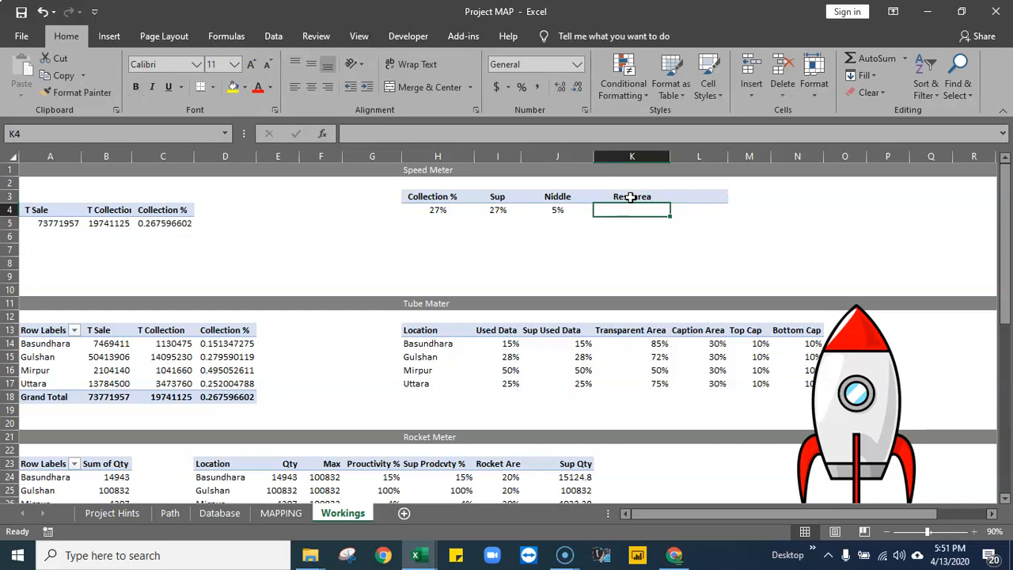
Calculate the rest area in K4 with the formula =1-I4 and centre the result
{"action": "left_click", "coordinate": [494, 212]}
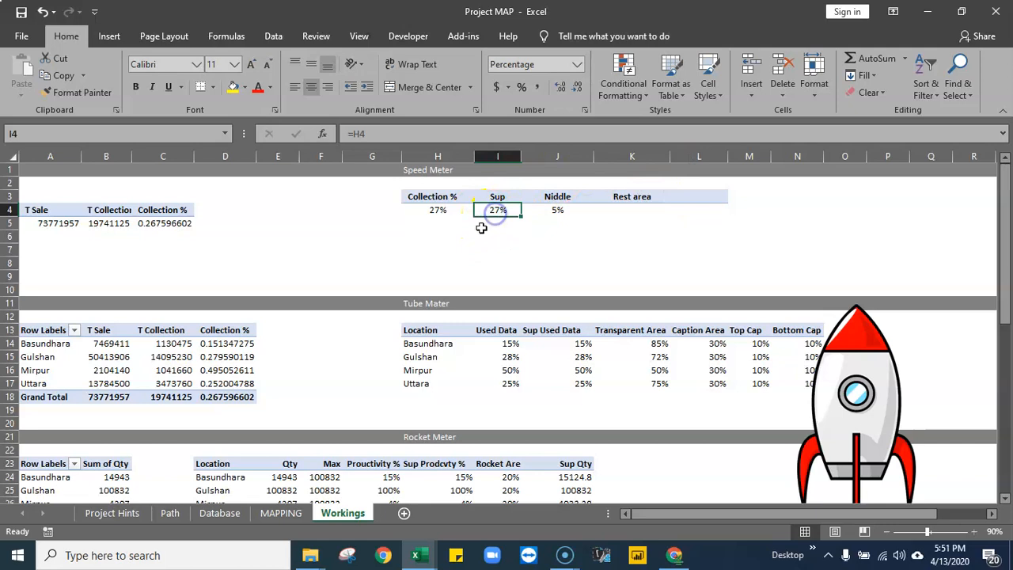
{"action": "left_click", "coordinate": [438, 216]}
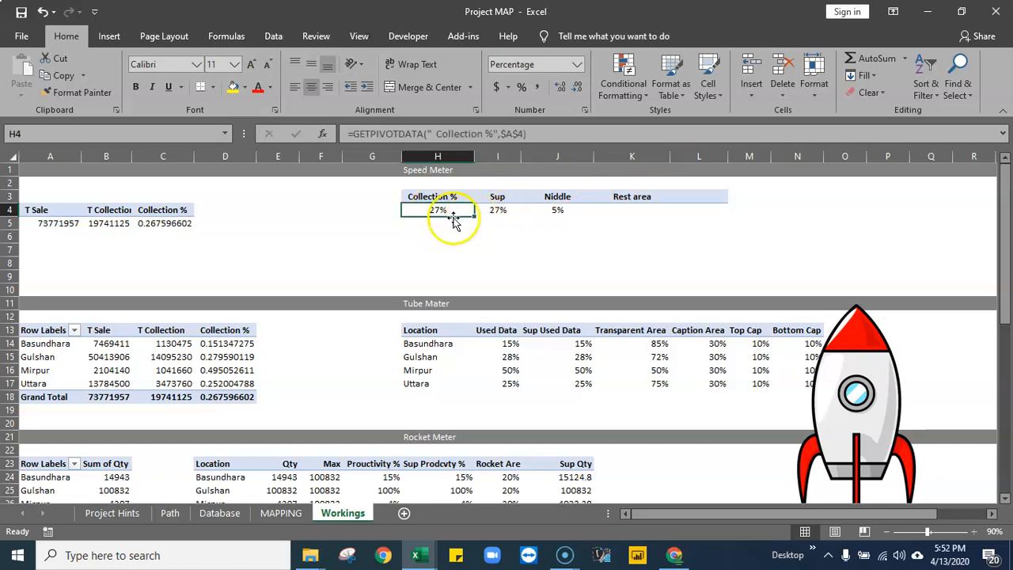
{"action": "left_click", "coordinate": [638, 210]}
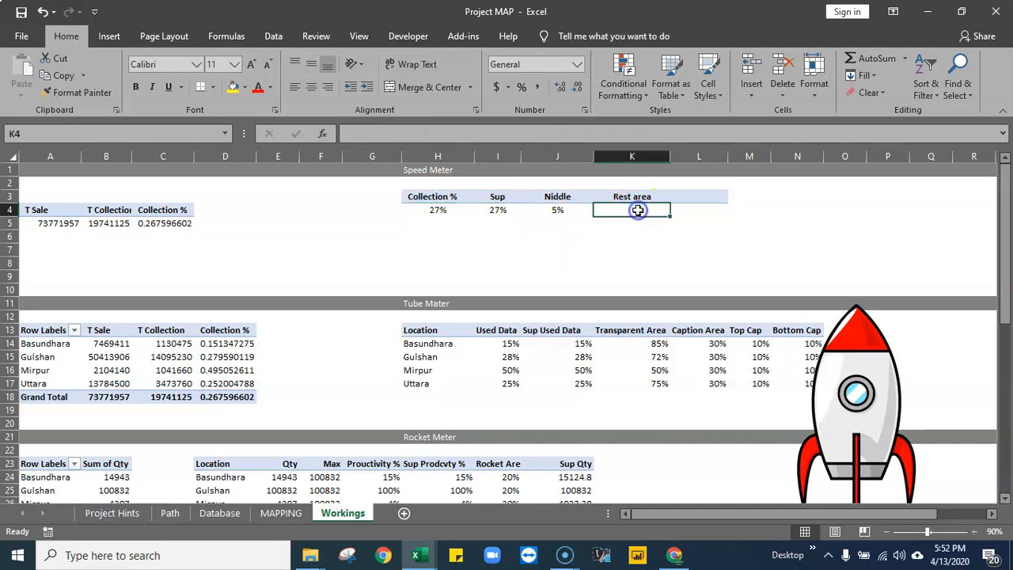
{"action": "type", "text": "="}
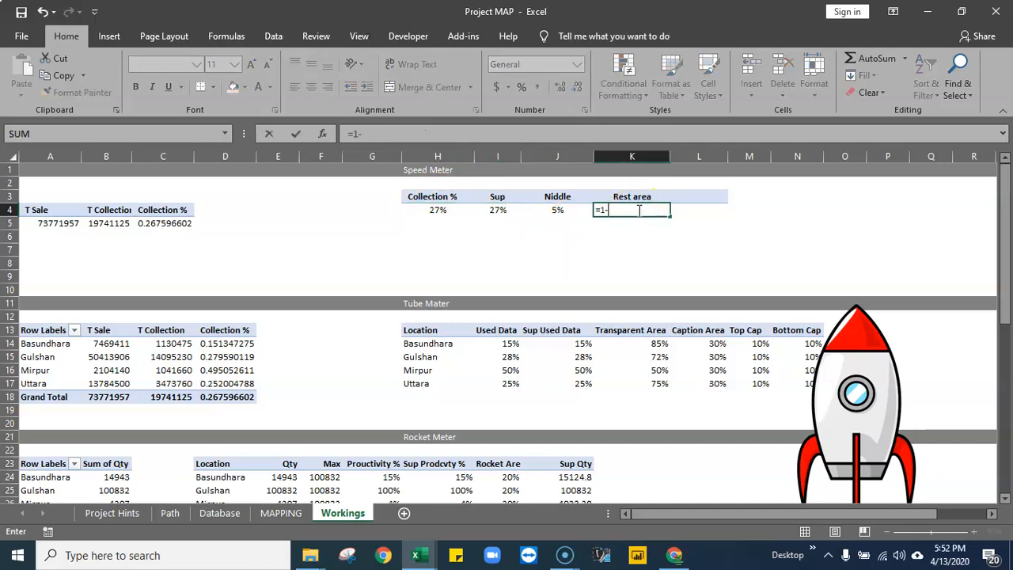
{"action": "type", "text": "1-"}
{"action": "left_click", "coordinate": [489, 210]}
{"action": "key", "text": "Return"}
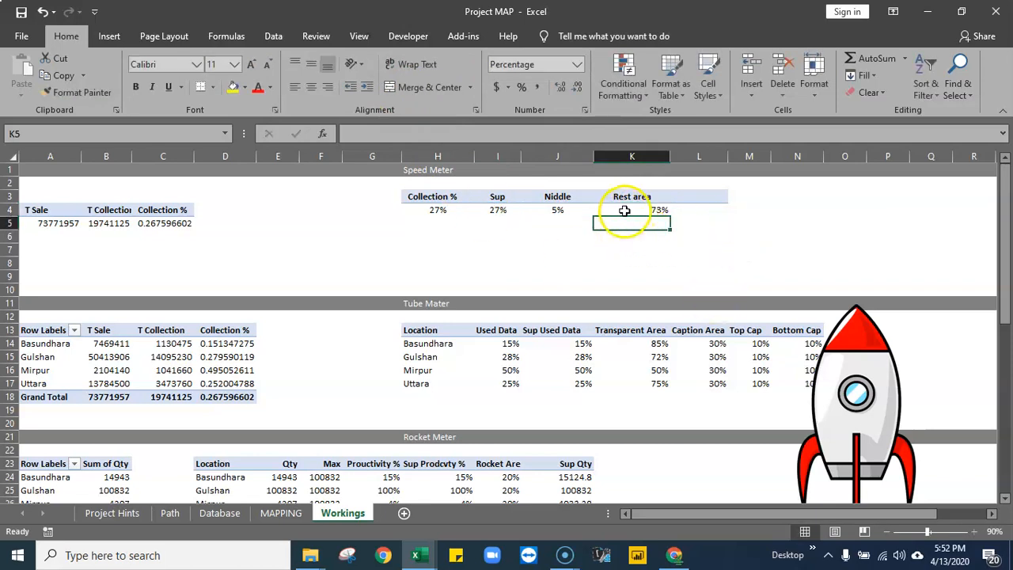
{"action": "left_click", "coordinate": [657, 210]}
{"action": "left_click", "coordinate": [308, 87]}
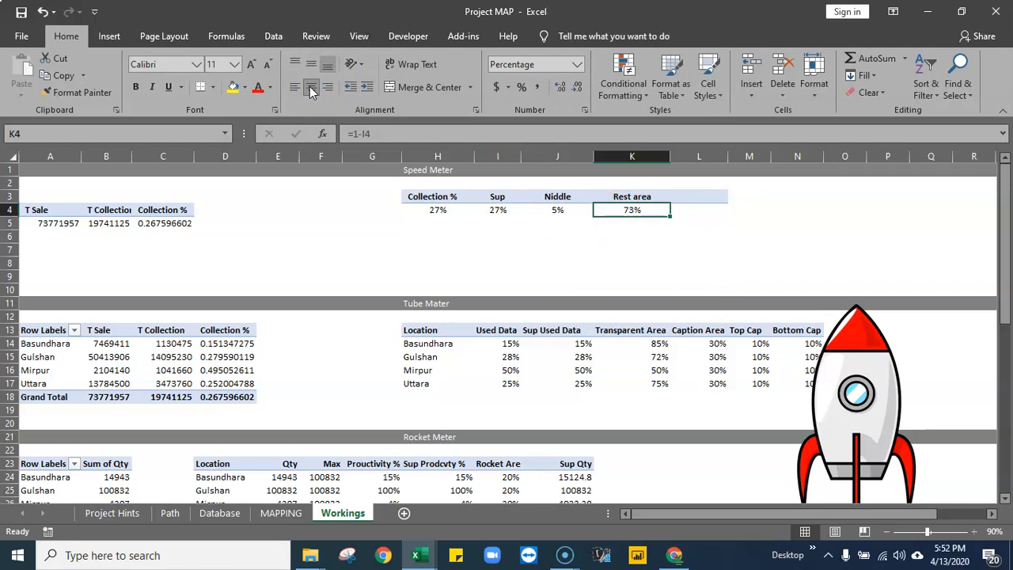
Add the heading Fixed Area in L3 and enter 100% below it in L4
{"action": "left_click", "coordinate": [699, 196]}
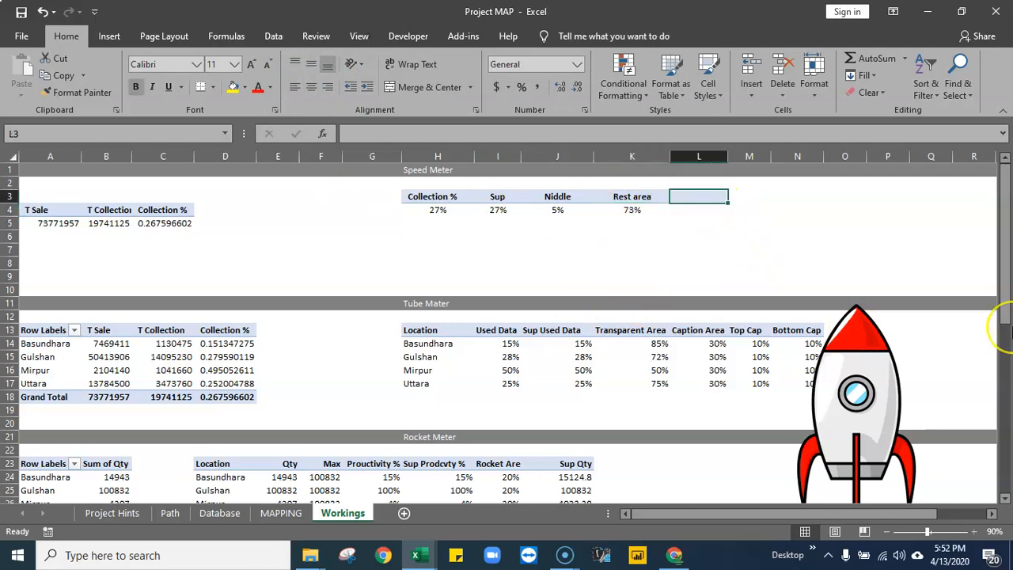
{"action": "type", "text": "Fixed Area"}
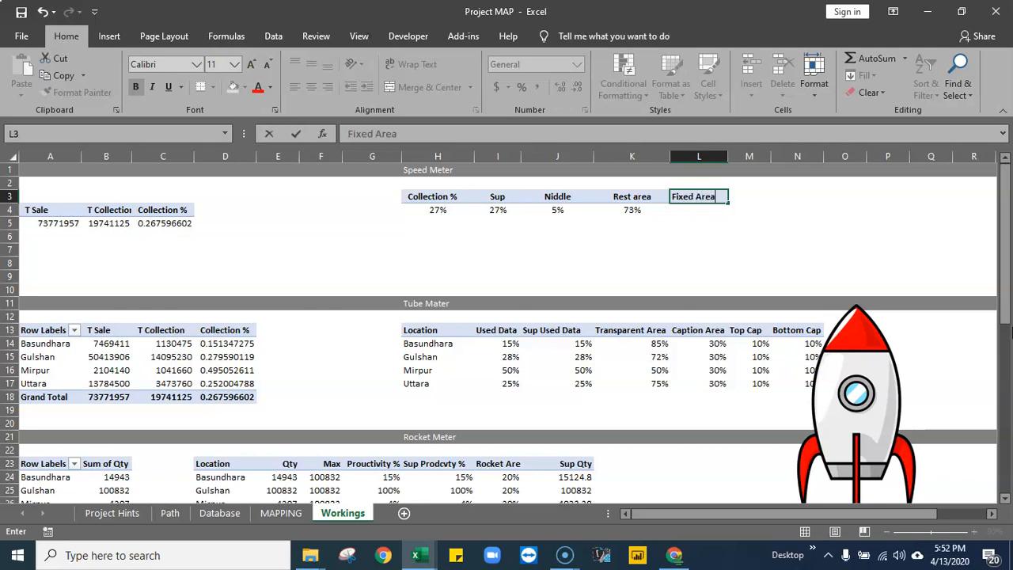
{"action": "key", "text": "Return"}
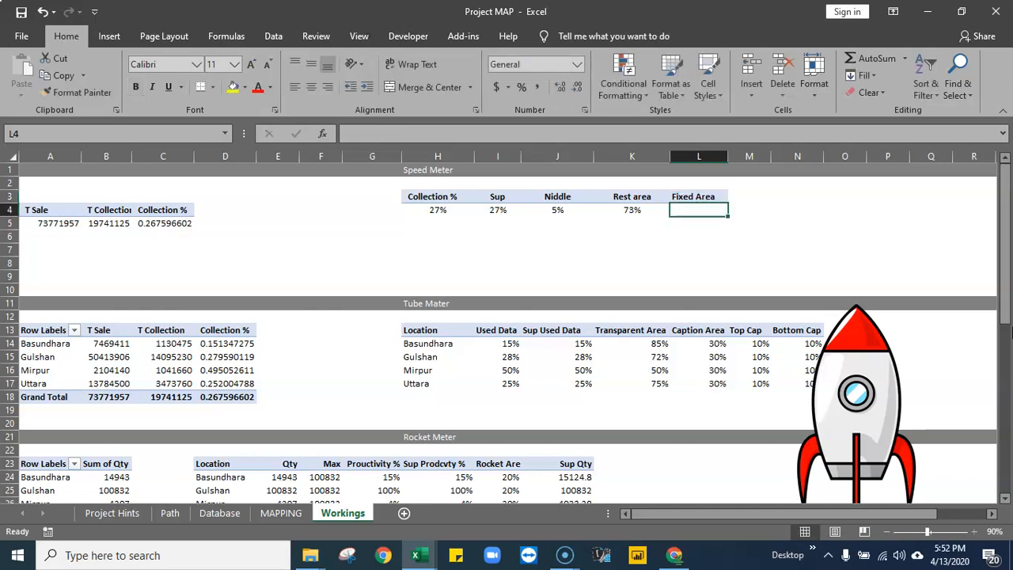
{"action": "type", "text": "10"}
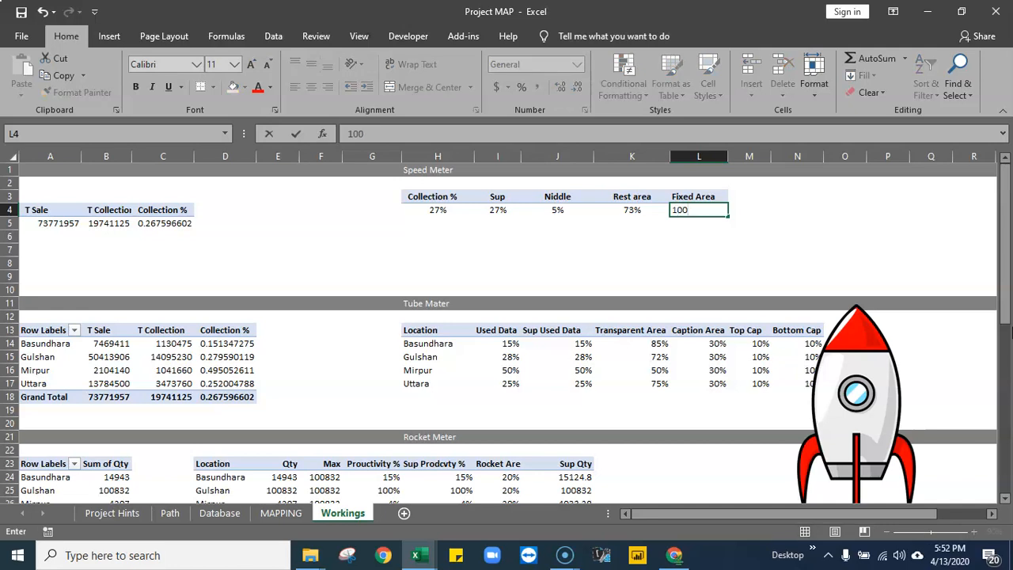
{"action": "type", "text": "0"}
{"action": "key", "text": "Return"}
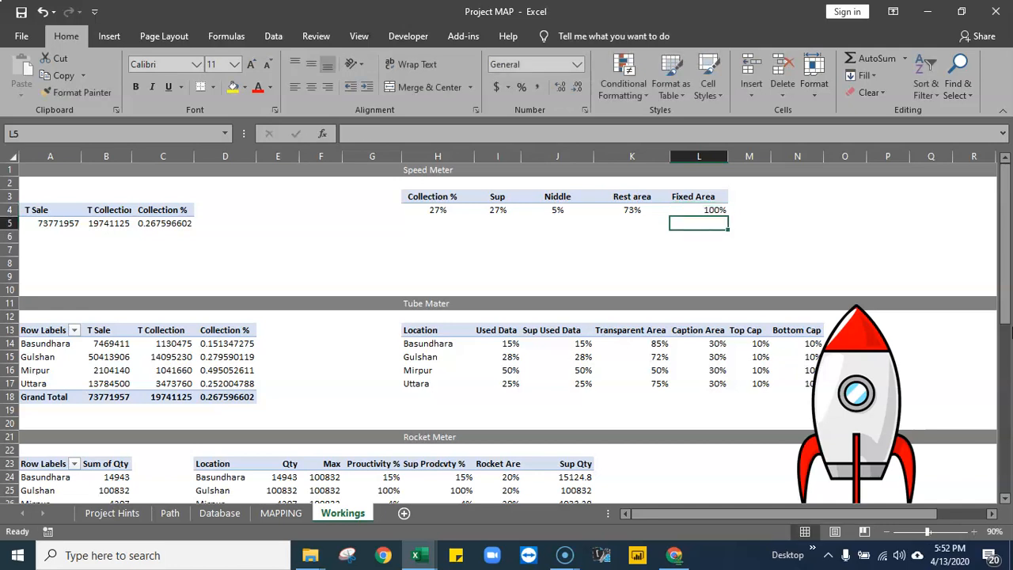
Centre the Fixed Area heading and value in L3:L4
{"action": "left_click_drag", "start_coordinate": [696, 198], "coordinate": [701, 210]}
{"action": "left_click", "coordinate": [312, 89]}
{"action": "left_click", "coordinate": [674, 254]}
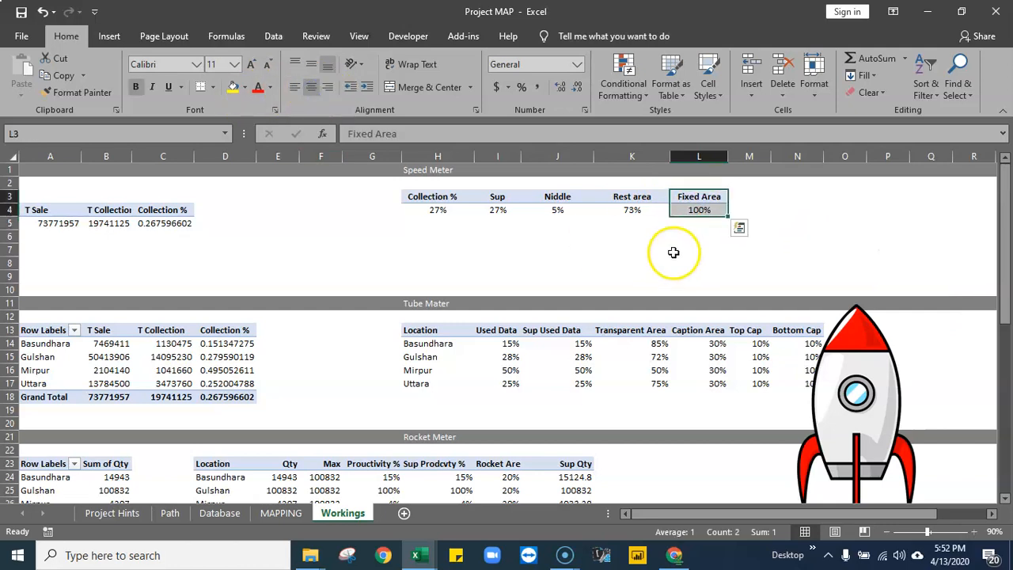
Review the speed meter values in H4:L4, from Collection % through Fixed Area
{"action": "left_click", "coordinate": [437, 210]}
{"action": "left_click_drag", "start_coordinate": [438, 209], "coordinate": [704, 209]}
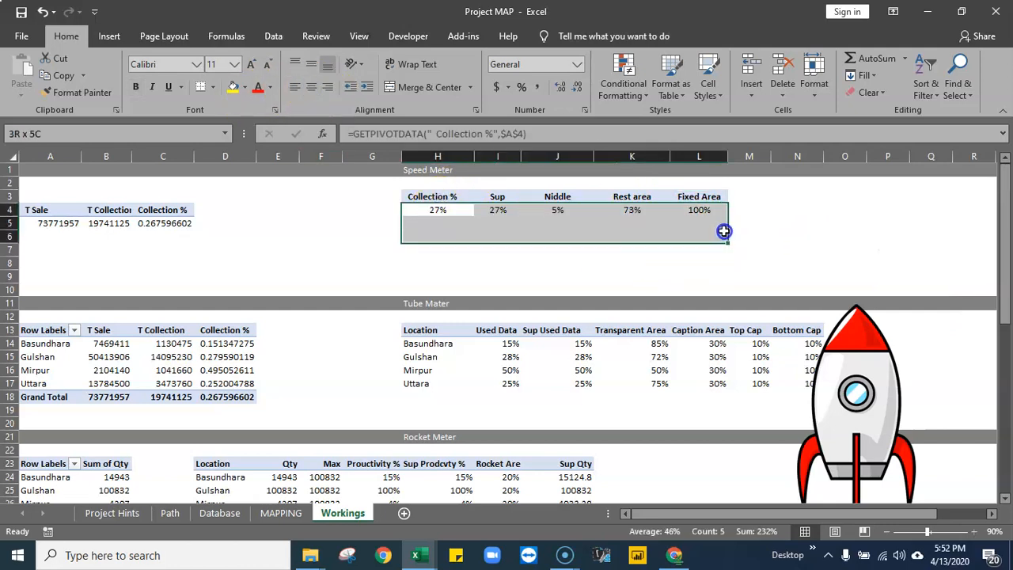
{"action": "left_click", "coordinate": [821, 207]}
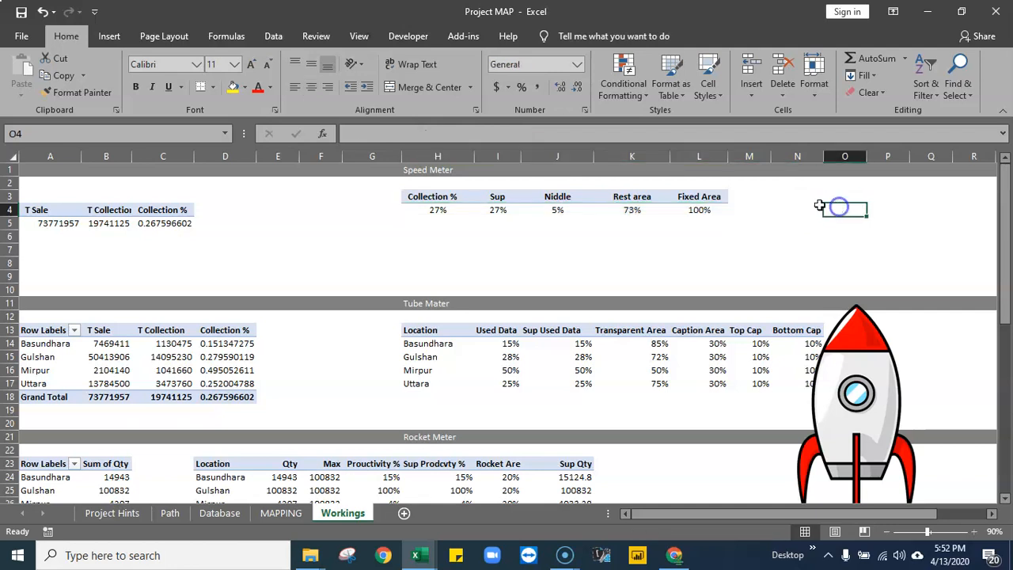
{"action": "left_click", "coordinate": [436, 208]}
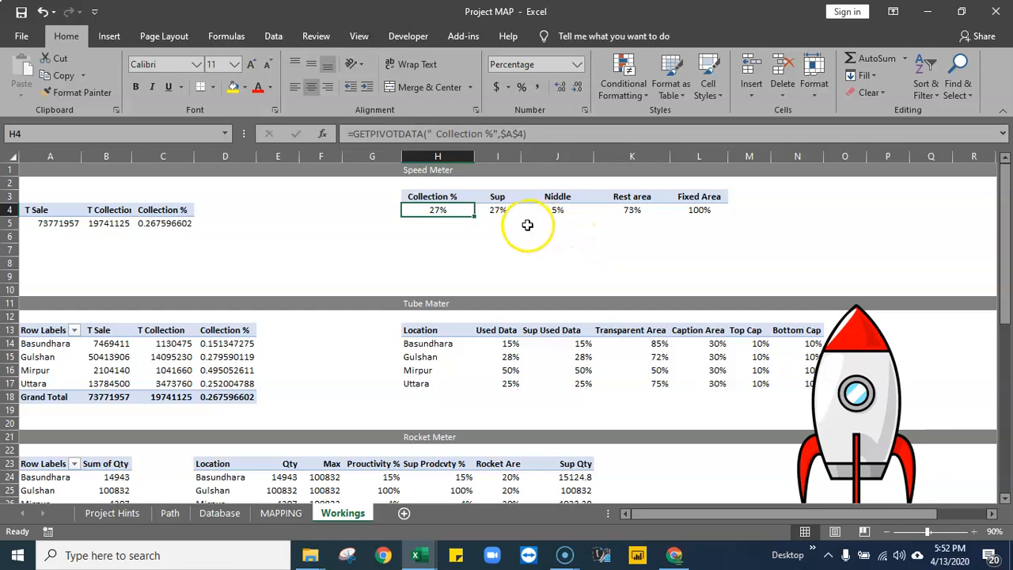
{"action": "left_click_drag", "start_coordinate": [498, 210], "coordinate": [693, 209]}
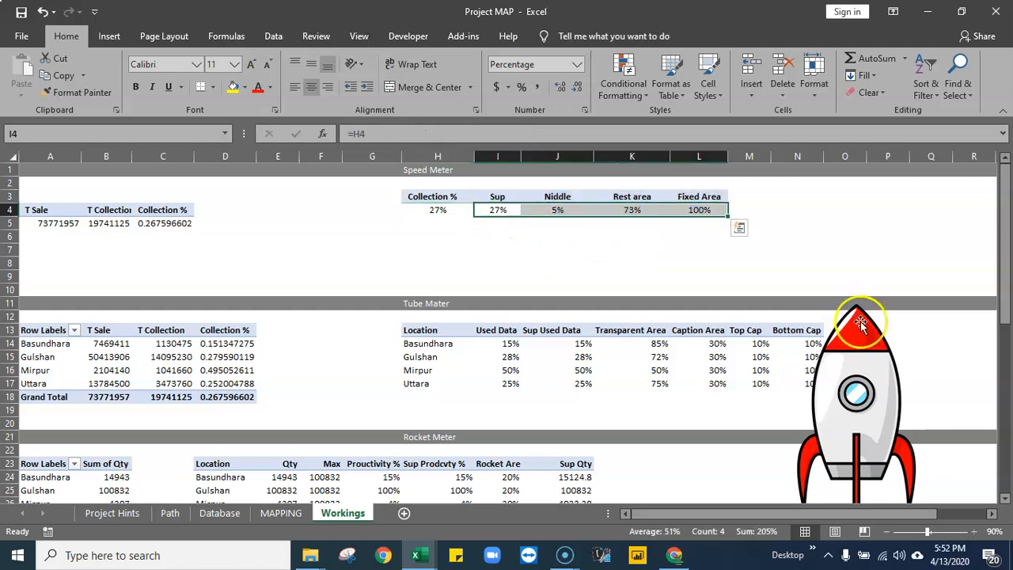
{"action": "left_click", "coordinate": [992, 515]}
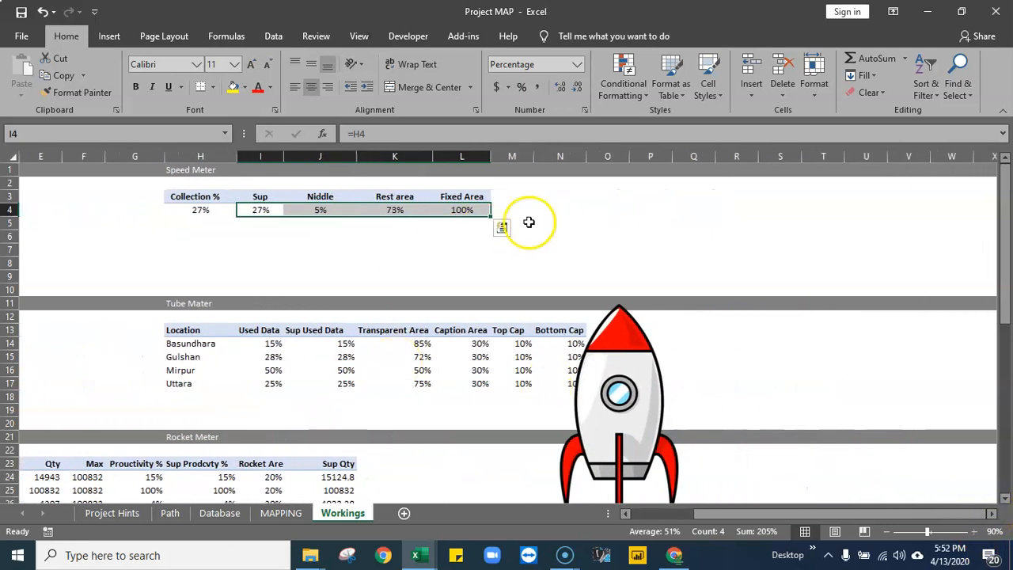
{"action": "left_click", "coordinate": [638, 209]}
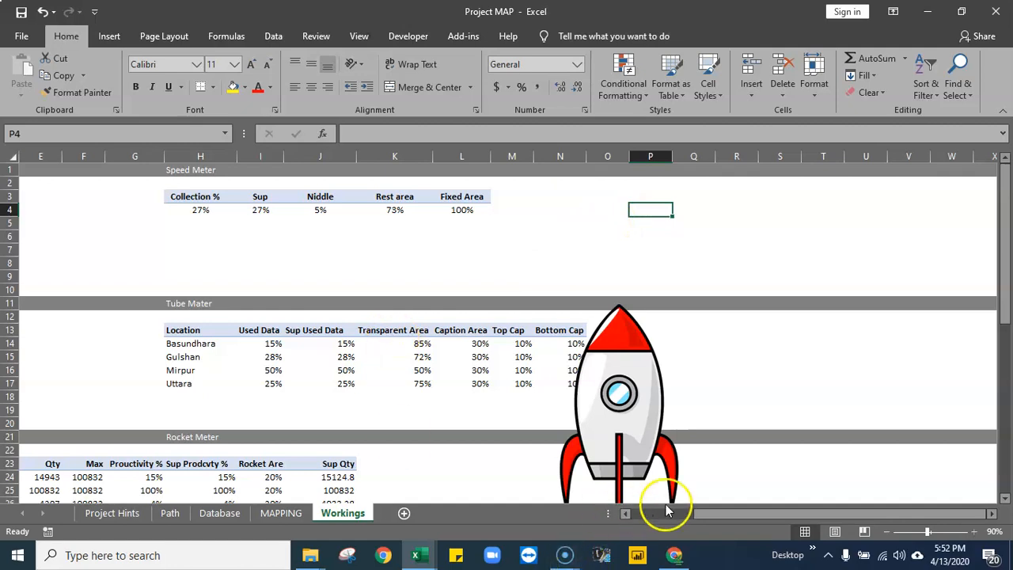
Examine the Workings sheet below the meter tables, especially the grey blocks starting at row 34
{"action": "left_click_drag", "start_coordinate": [724, 516], "coordinate": [671, 515]}
{"action": "scroll", "coordinate": [663, 416], "scroll_direction": "down", "scroll_amount": 7}
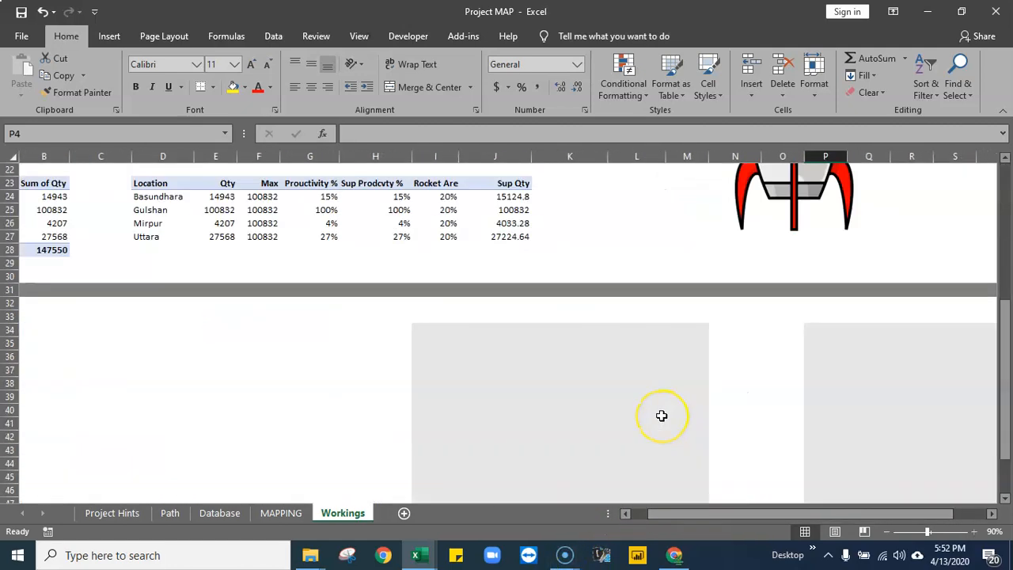
{"action": "scroll", "coordinate": [663, 415], "scroll_direction": "down", "scroll_amount": 2}
{"action": "scroll", "coordinate": [661, 416], "scroll_direction": "up", "scroll_amount": 9}
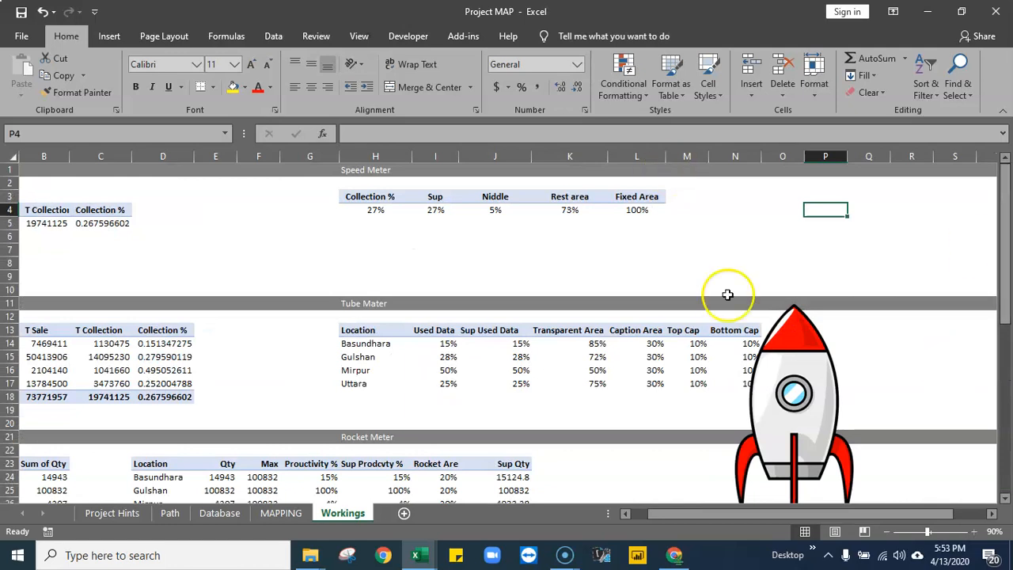
{"action": "scroll", "coordinate": [463, 296], "scroll_direction": "down", "scroll_amount": 10}
{"action": "left_click", "coordinate": [515, 272]}
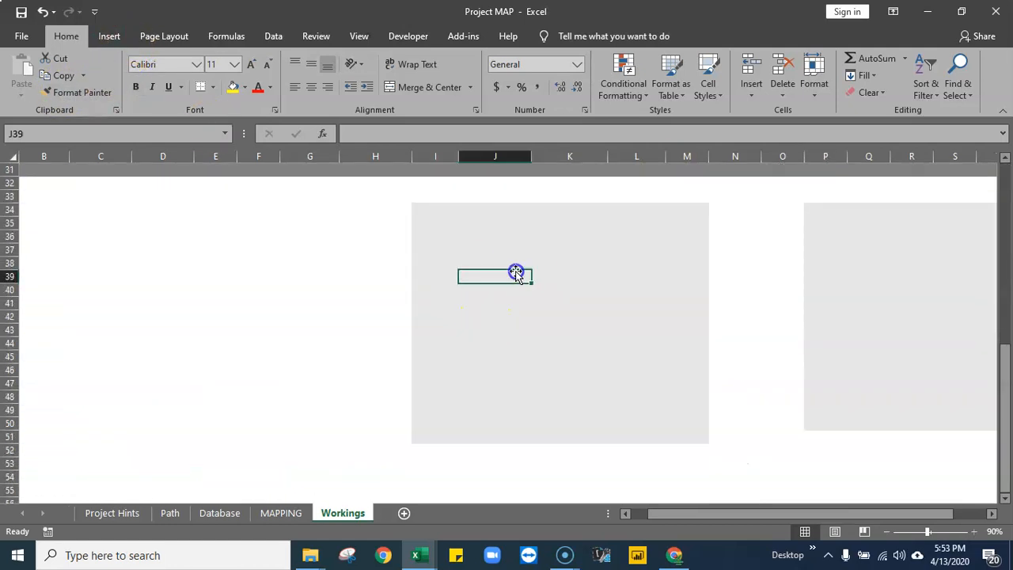
{"action": "left_click_drag", "start_coordinate": [441, 219], "coordinate": [649, 428]}
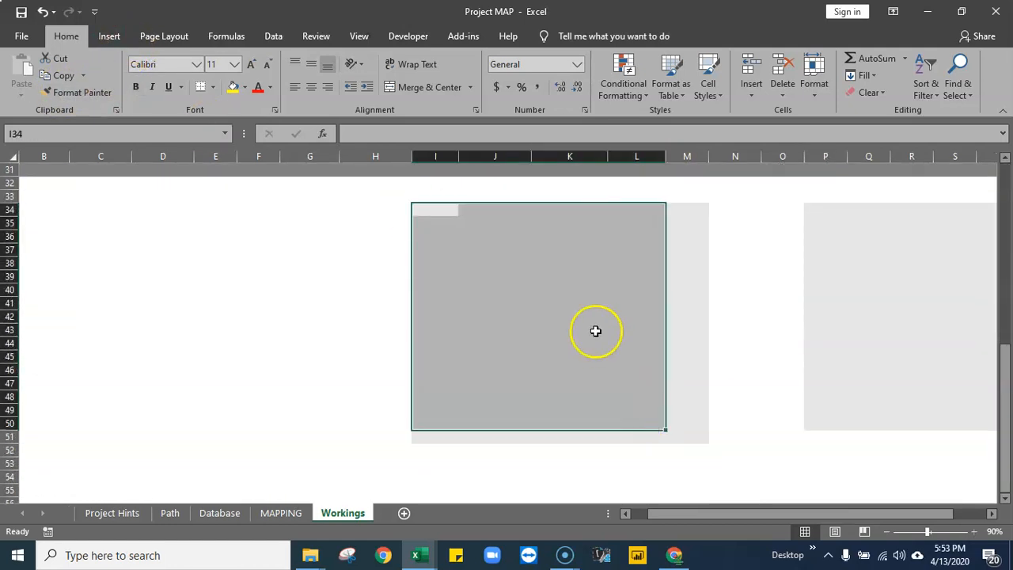
{"action": "left_click", "coordinate": [589, 330]}
{"action": "left_click", "coordinate": [109, 35]}
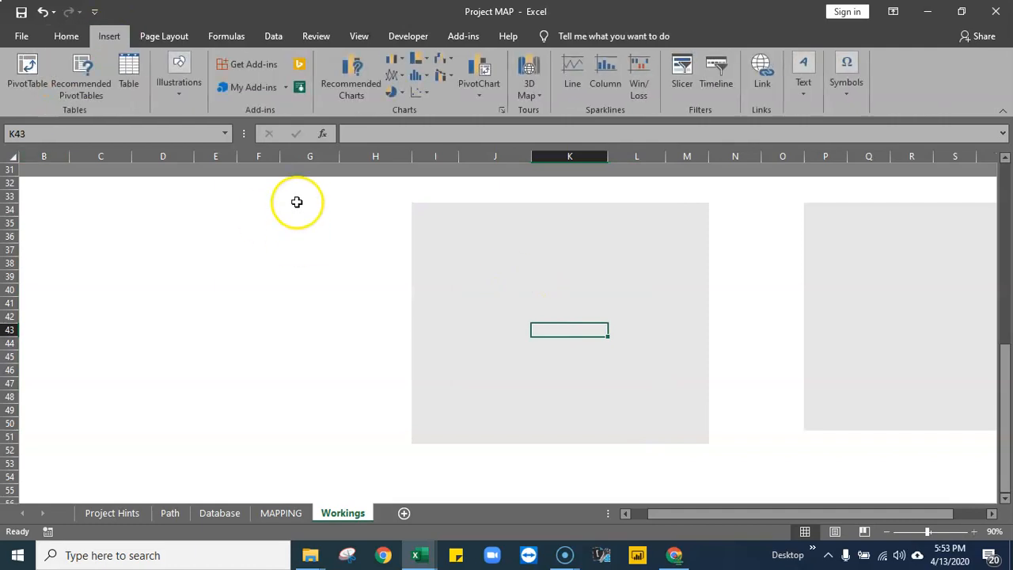
{"action": "left_click", "coordinate": [381, 231]}
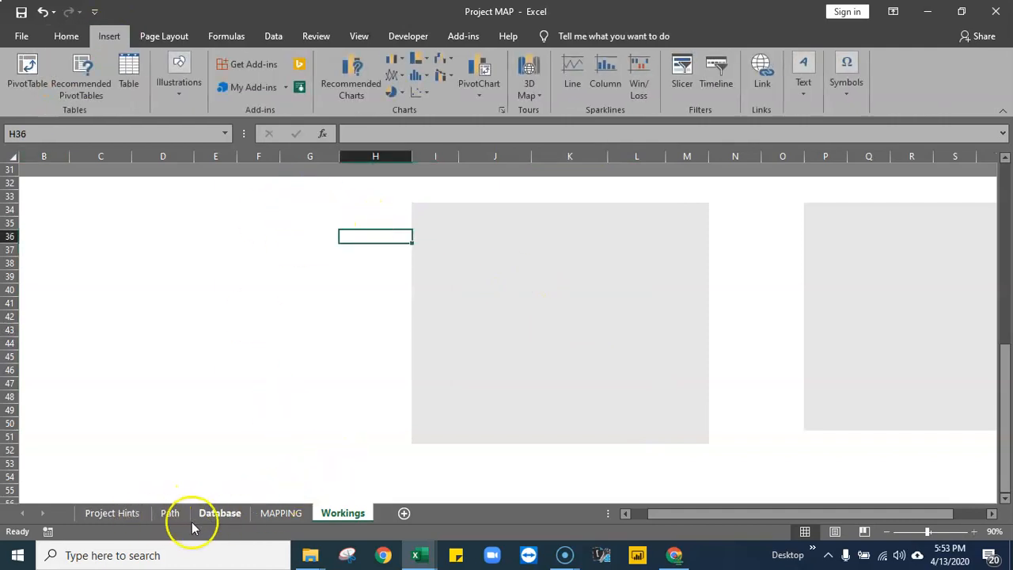
Check the available fill colours against the background of cell R3 on the MAPPING sheet
{"action": "left_click", "coordinate": [284, 514]}
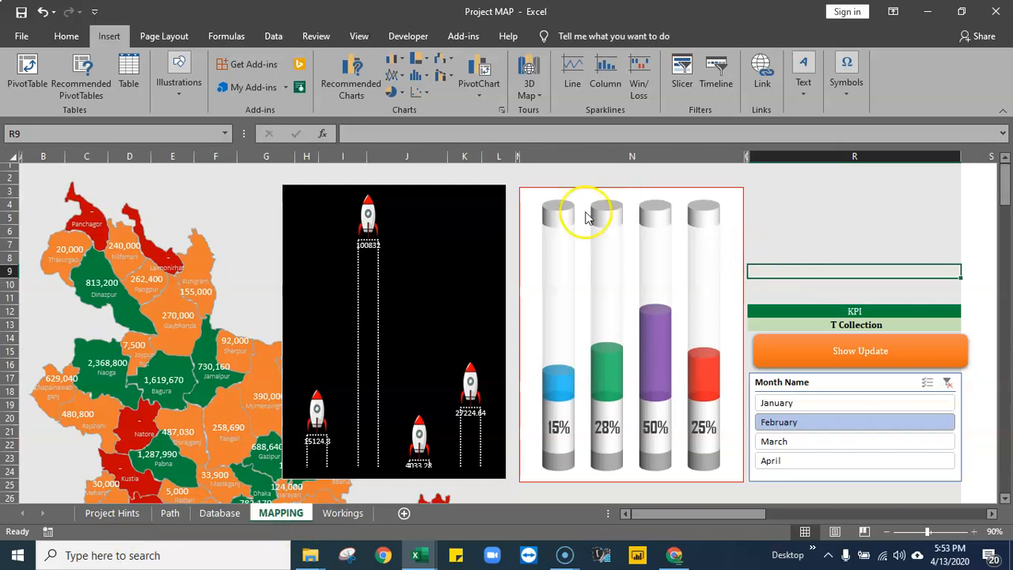
{"action": "left_click", "coordinate": [818, 196]}
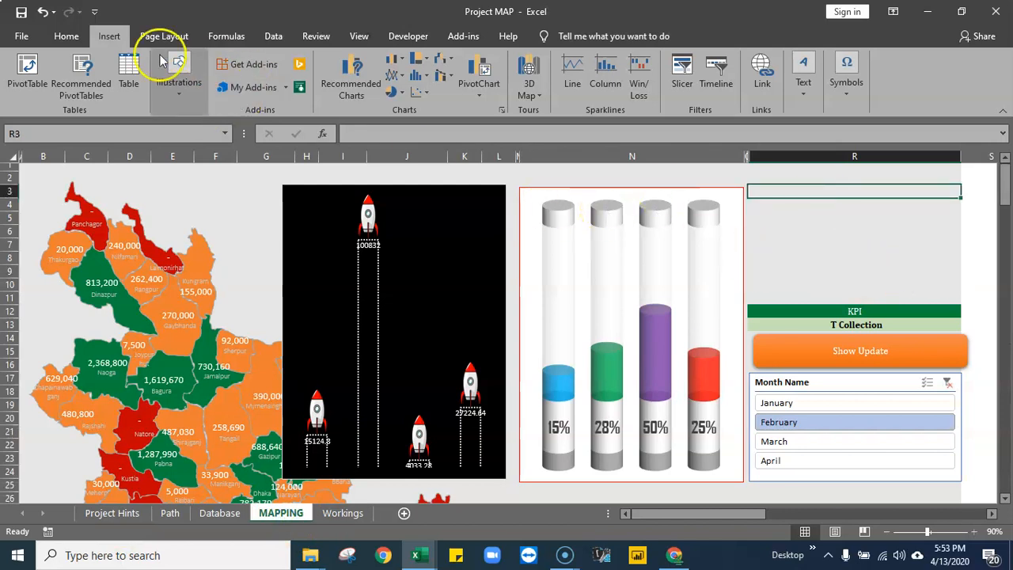
{"action": "left_click", "coordinate": [65, 38]}
{"action": "left_click", "coordinate": [244, 87]}
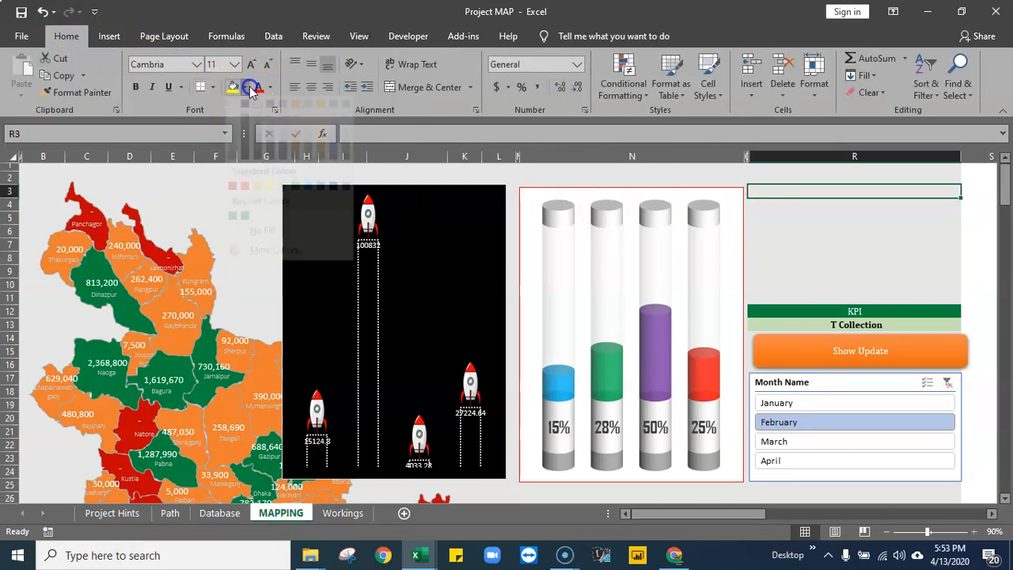
Fill the block I34:M51 on the Workings sheet with light grey
{"action": "left_click", "coordinate": [344, 514]}
{"action": "left_click_drag", "start_coordinate": [438, 220], "coordinate": [683, 436]}
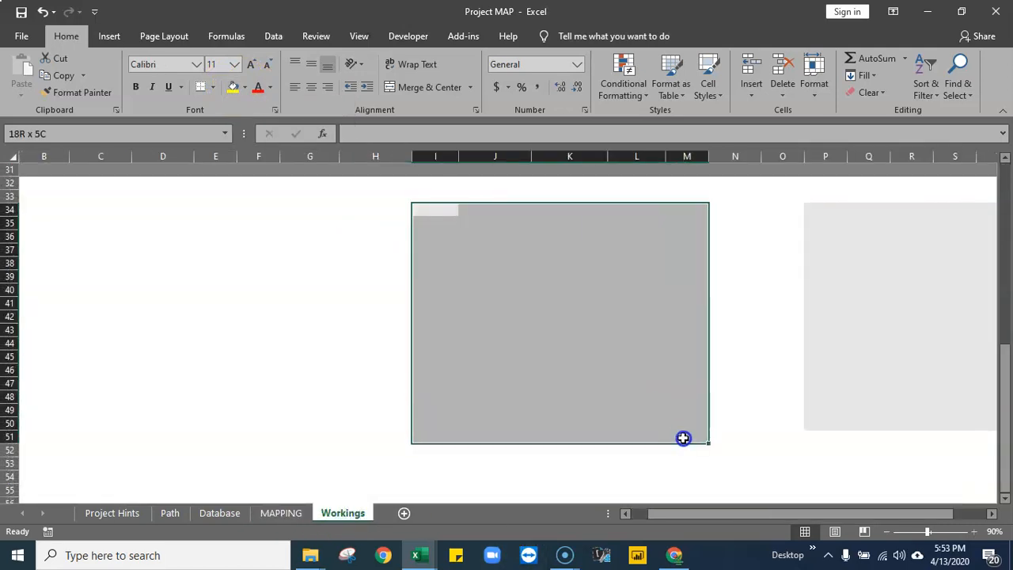
{"action": "left_click", "coordinate": [244, 87]}
{"action": "left_click", "coordinate": [257, 124]}
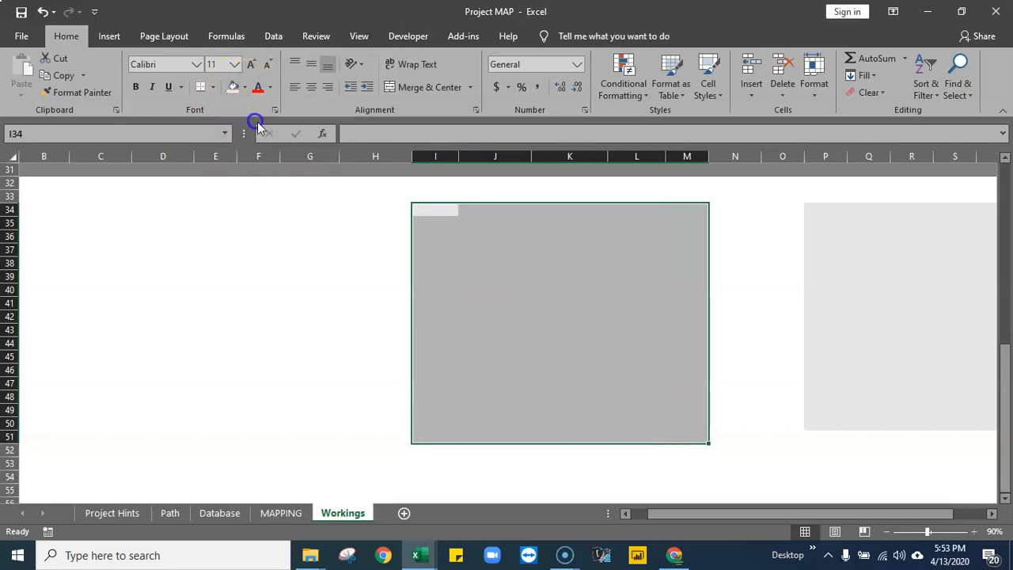
{"action": "left_click", "coordinate": [575, 314]}
{"action": "left_click", "coordinate": [452, 210]}
{"action": "left_click_drag", "start_coordinate": [439, 206], "coordinate": [683, 438]}
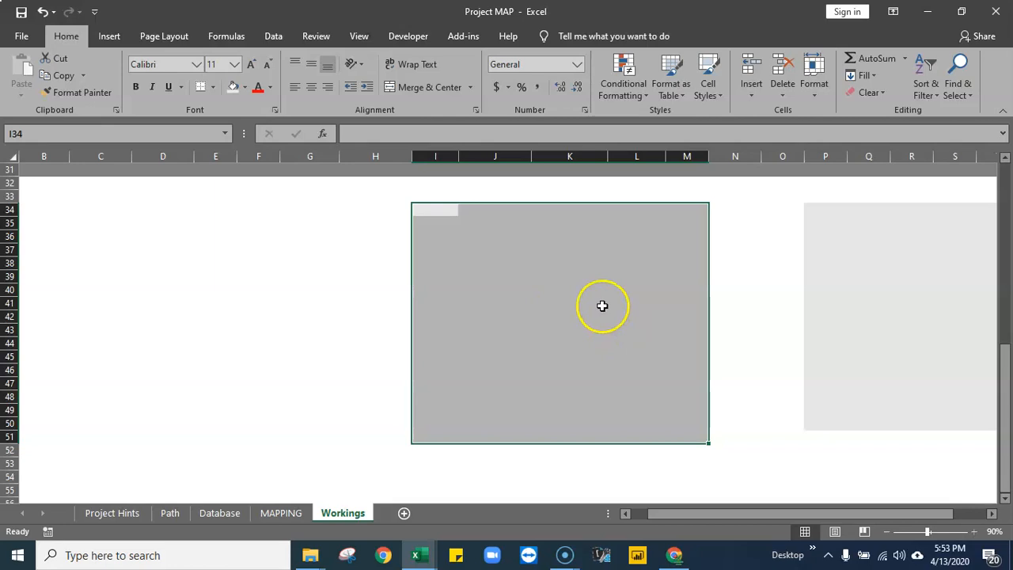
{"action": "left_click", "coordinate": [547, 278]}
{"action": "left_click", "coordinate": [497, 250]}
{"action": "left_click", "coordinate": [533, 303]}
Insert a 1" by 1" Chord shape in the upper half of the grey block I34:M51
{"action": "left_click", "coordinate": [111, 35]}
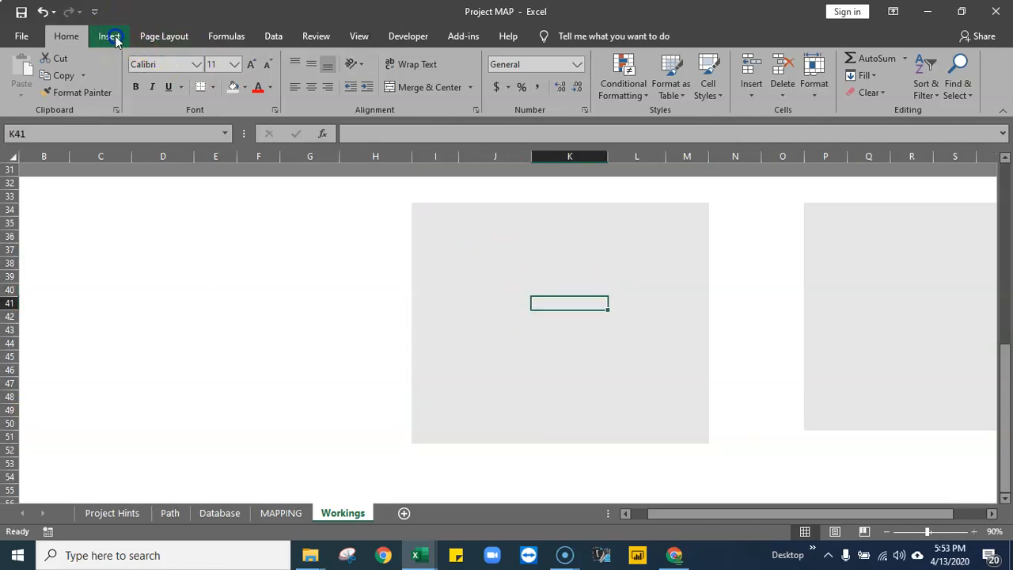
{"action": "left_click", "coordinate": [177, 99]}
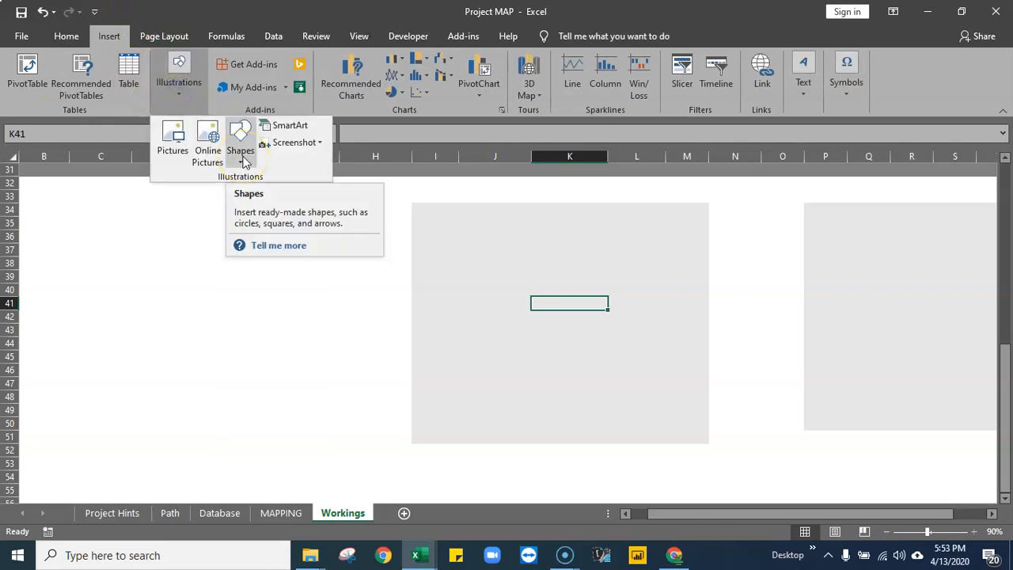
{"action": "left_click", "coordinate": [243, 161]}
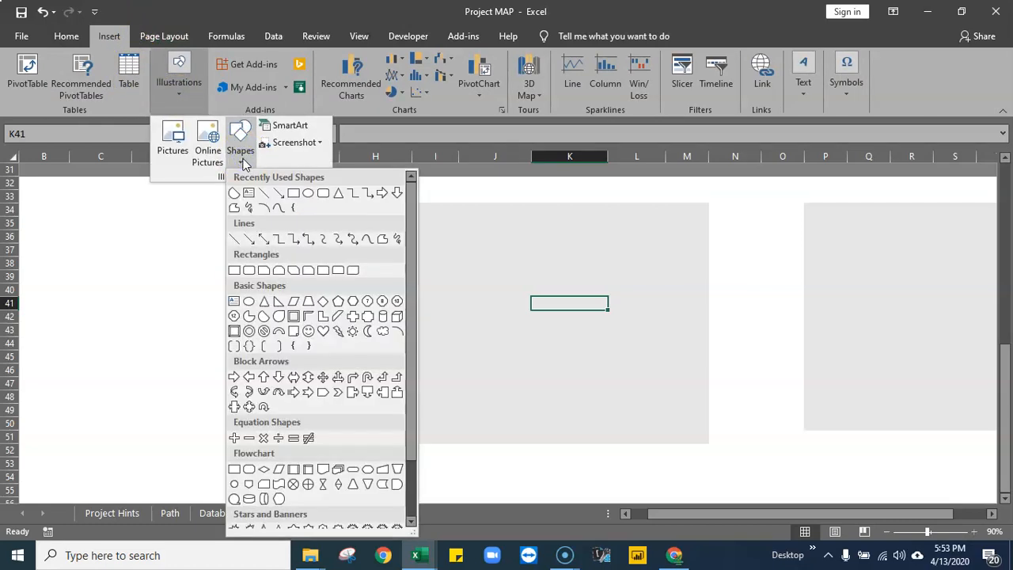
{"action": "left_click", "coordinate": [264, 317]}
{"action": "left_click", "coordinate": [468, 240]}
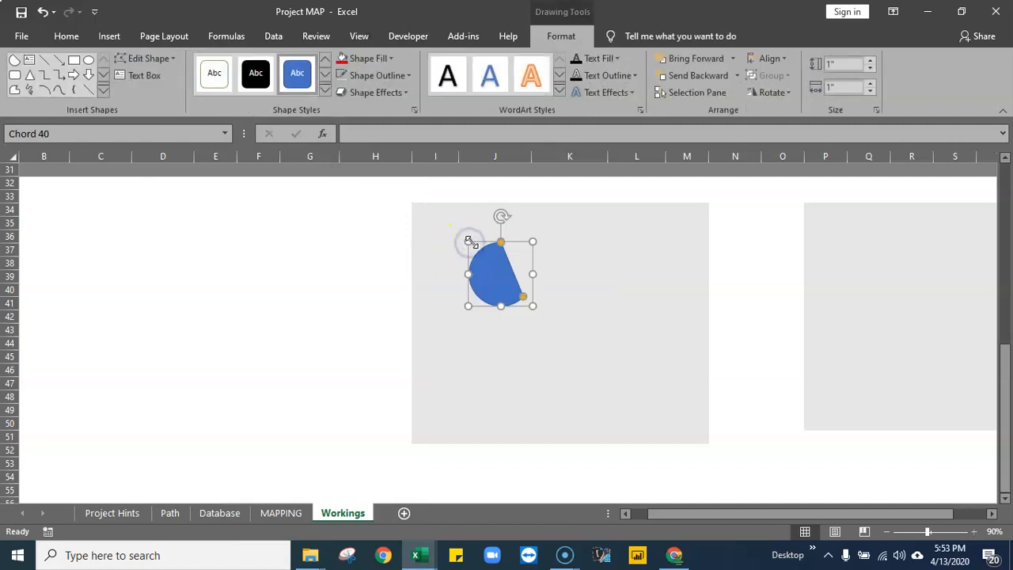
{"action": "left_click_drag", "start_coordinate": [507, 266], "coordinate": [530, 285]}
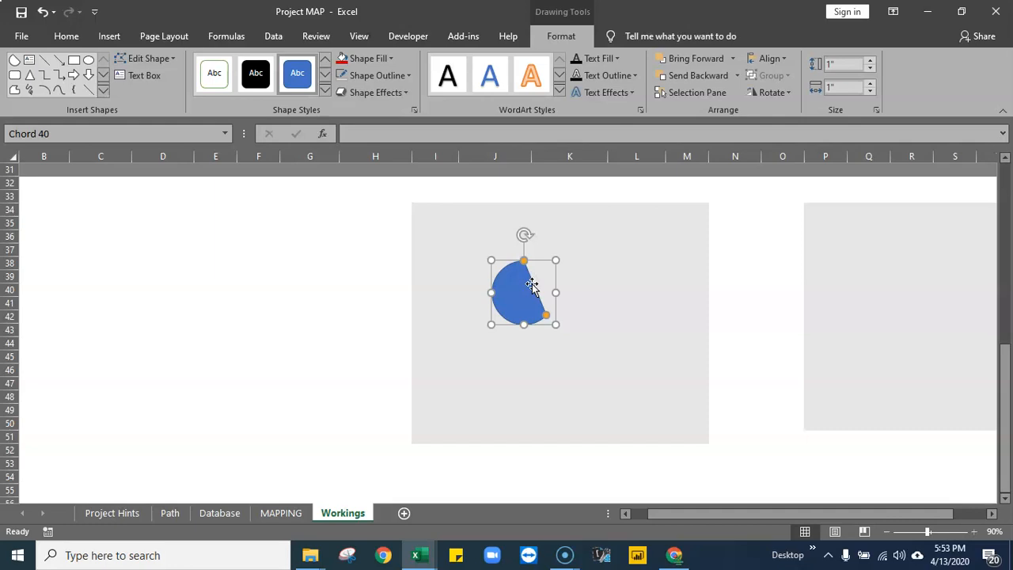
{"action": "left_click_drag", "start_coordinate": [521, 292], "coordinate": [528, 295]}
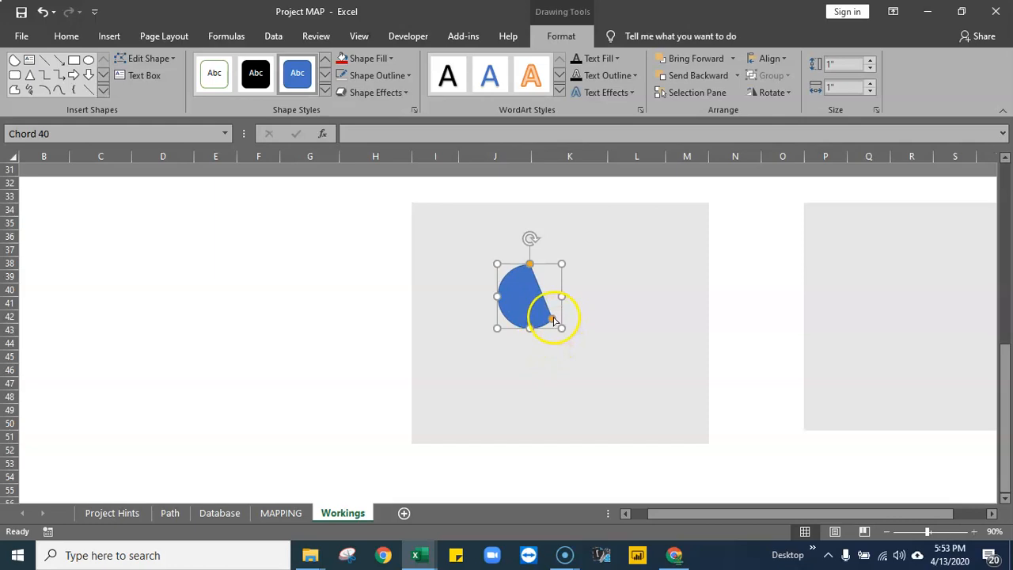
Reshape the chord into an upright dome by moving both cut ends to opposite sides near its base
{"action": "left_click_drag", "start_coordinate": [553, 321], "coordinate": [498, 295]}
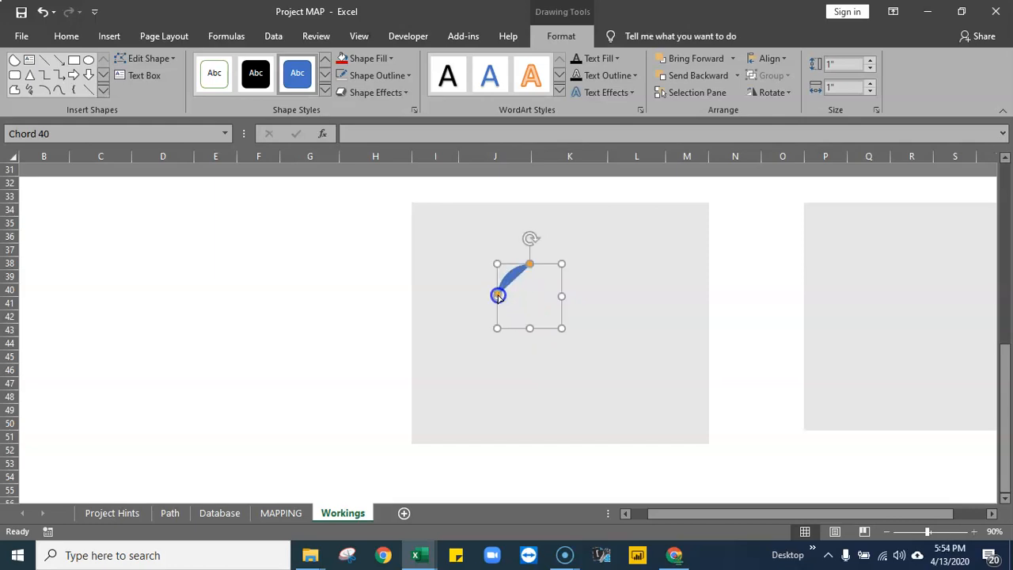
{"action": "left_click_drag", "start_coordinate": [531, 265], "coordinate": [561, 303]}
{"action": "left_click", "coordinate": [505, 296]}
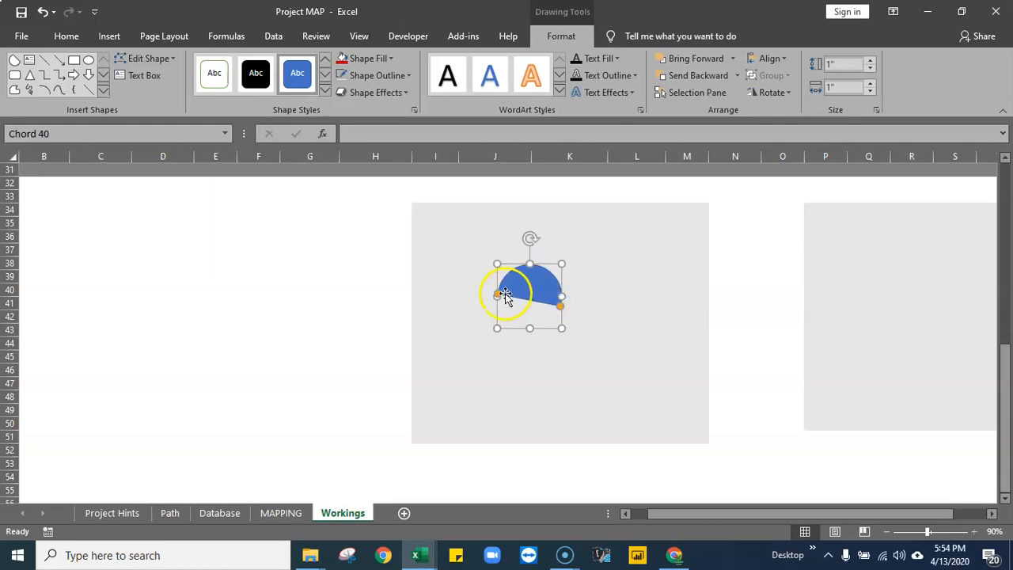
{"action": "left_click_drag", "start_coordinate": [498, 295], "coordinate": [560, 308]}
{"action": "left_click", "coordinate": [558, 296]}
{"action": "left_click_drag", "start_coordinate": [544, 267], "coordinate": [532, 264]}
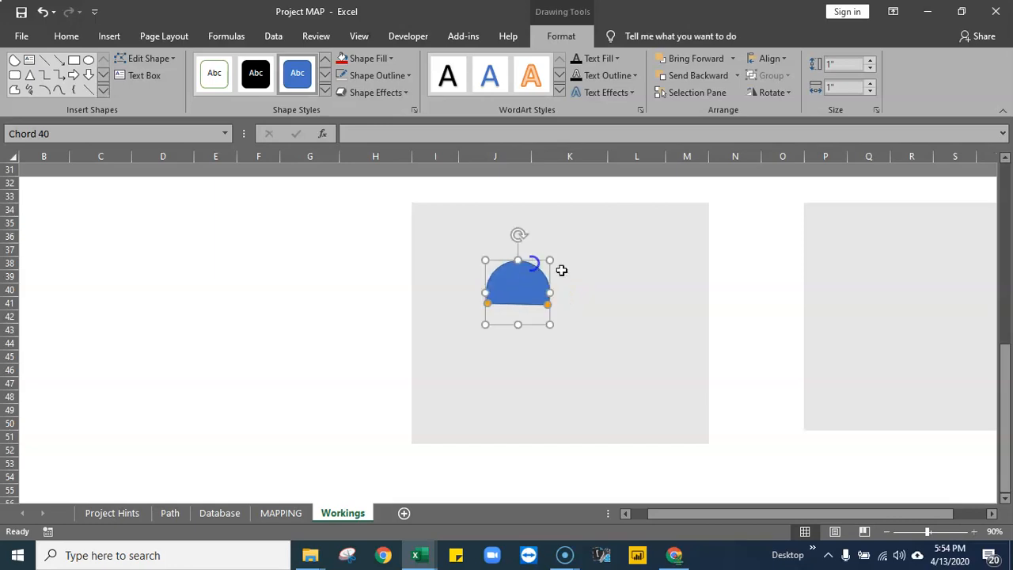
Draw a horizontal straight line about 1.51" long and place it below the chord as a guide
{"action": "left_click", "coordinate": [588, 290]}
{"action": "left_click", "coordinate": [106, 37]}
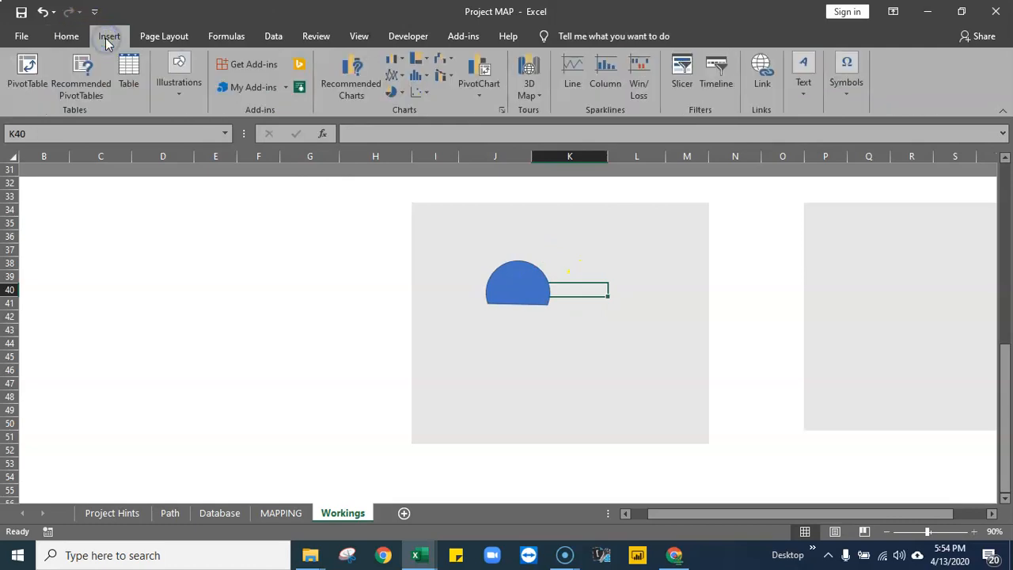
{"action": "left_click", "coordinate": [181, 91]}
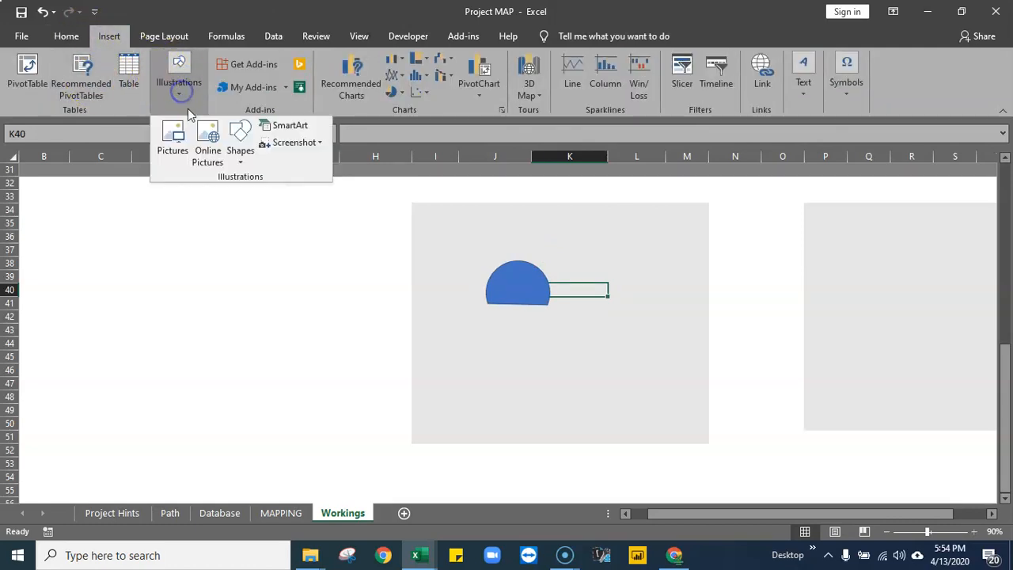
{"action": "left_click", "coordinate": [241, 146]}
{"action": "left_click", "coordinate": [277, 196]}
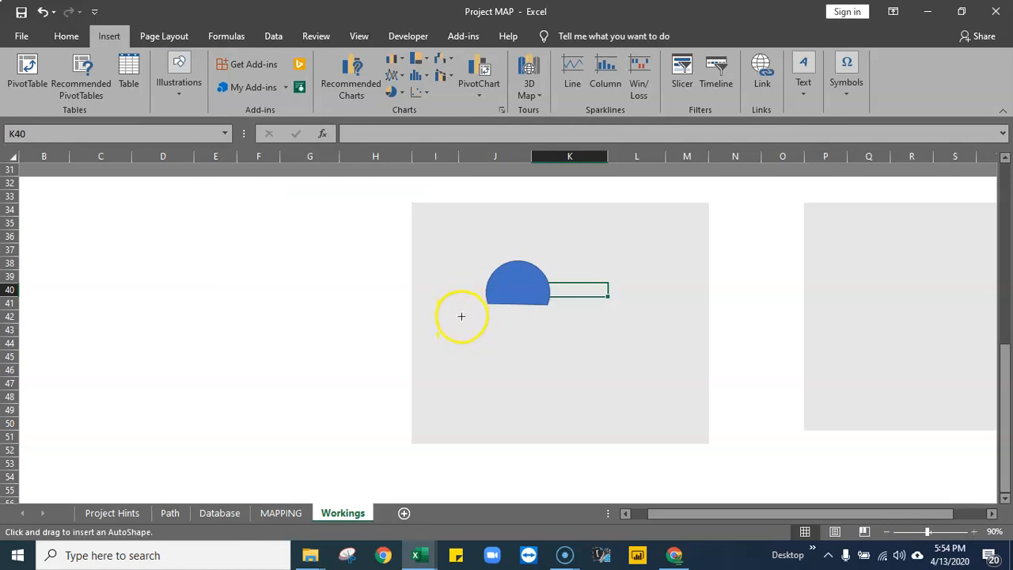
{"action": "left_click_drag", "start_coordinate": [591, 320], "coordinate": [591, 320]}
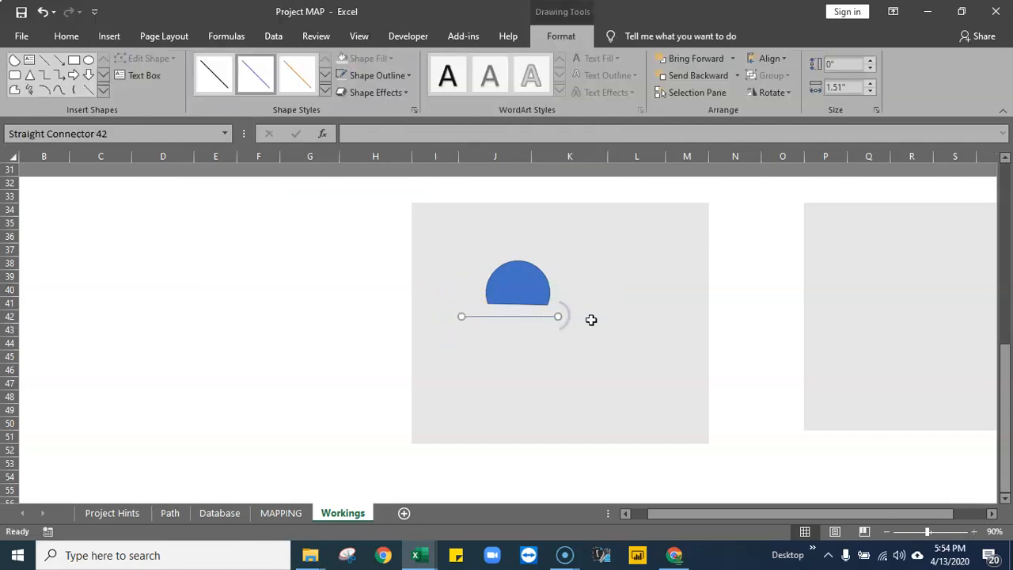
{"action": "left_click_drag", "start_coordinate": [546, 318], "coordinate": [567, 369]}
Enlarge the chord to about 3.23" by 3.23" and stretch the guide line to about 3.1" wide with 0" height
{"action": "left_click", "coordinate": [523, 300]}
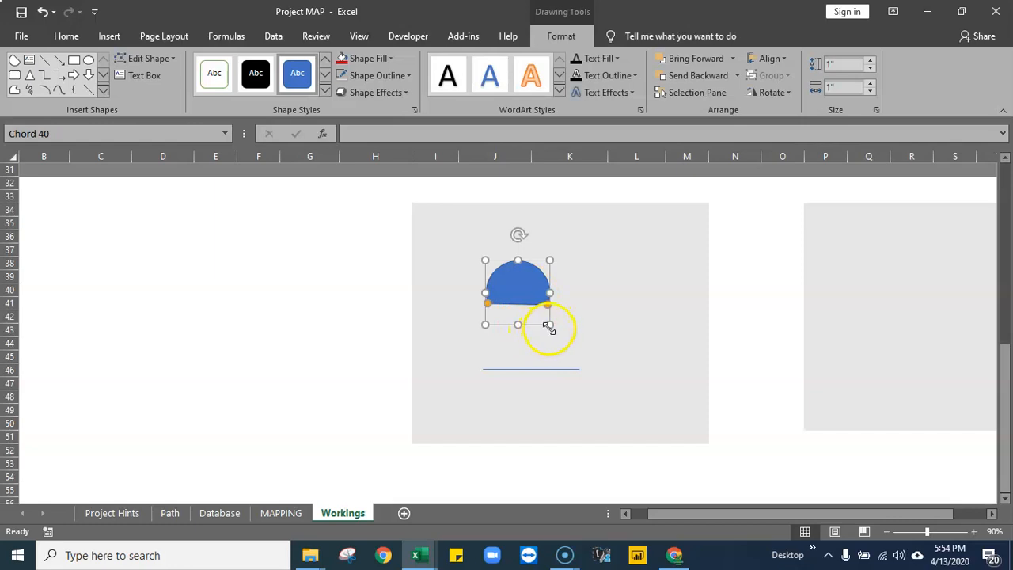
{"action": "left_click_drag", "start_coordinate": [551, 324], "coordinate": [643, 416]}
{"action": "left_click_drag", "start_coordinate": [578, 335], "coordinate": [550, 284]}
{"action": "left_click_drag", "start_coordinate": [619, 374], "coordinate": [669, 424]}
{"action": "left_click_drag", "start_coordinate": [606, 346], "coordinate": [656, 372]}
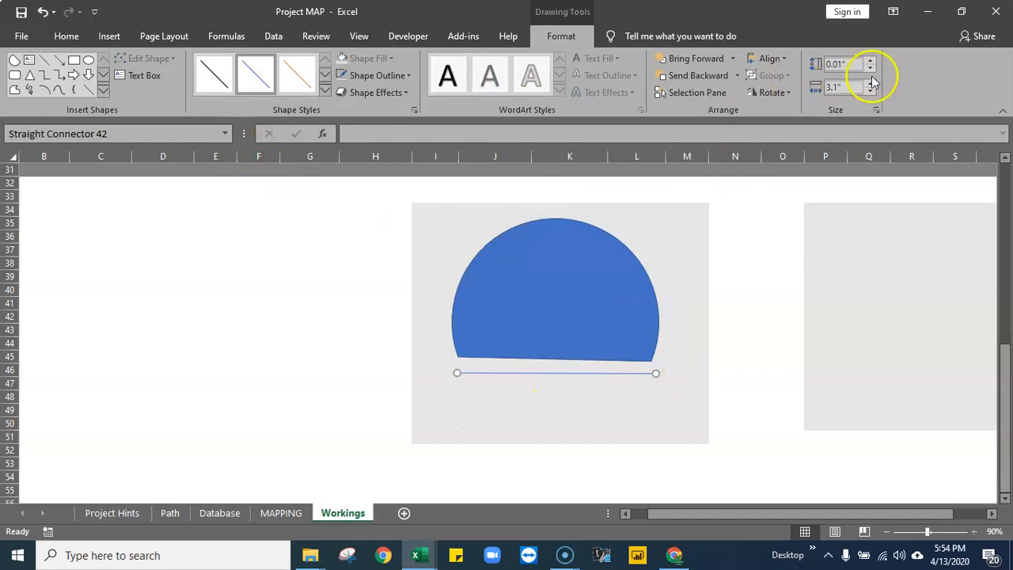
{"action": "left_click", "coordinate": [870, 69]}
Level the chord's flat bottom edge by aligning both of its cut ends with the guide line
{"action": "left_click_drag", "start_coordinate": [629, 345], "coordinate": [652, 364]}
{"action": "left_click", "coordinate": [622, 369]}
{"action": "left_click", "coordinate": [633, 336]}
{"action": "left_click_drag", "start_coordinate": [463, 351], "coordinate": [471, 361]}
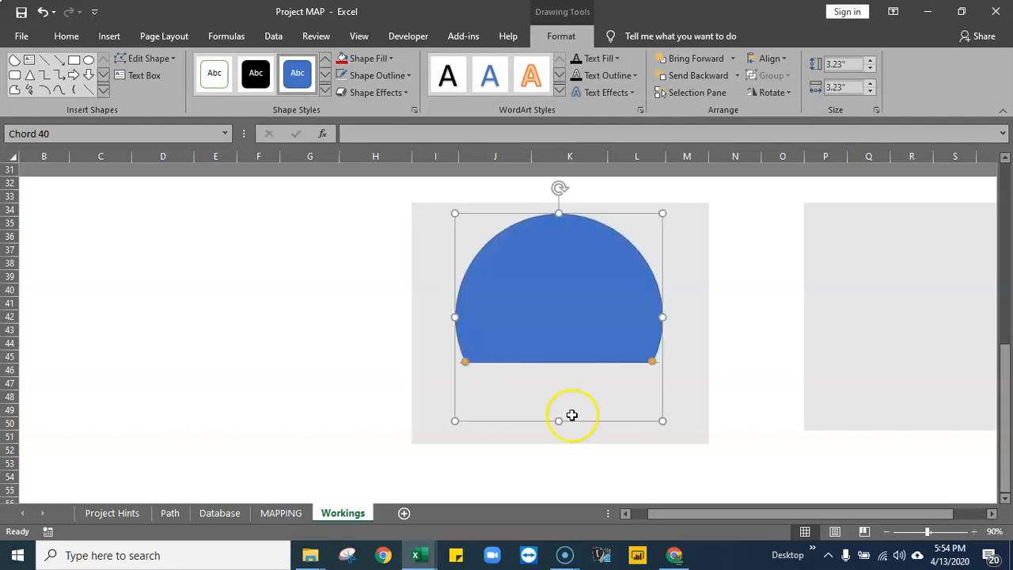
{"action": "left_click", "coordinate": [541, 473]}
{"action": "left_click", "coordinate": [554, 275]}
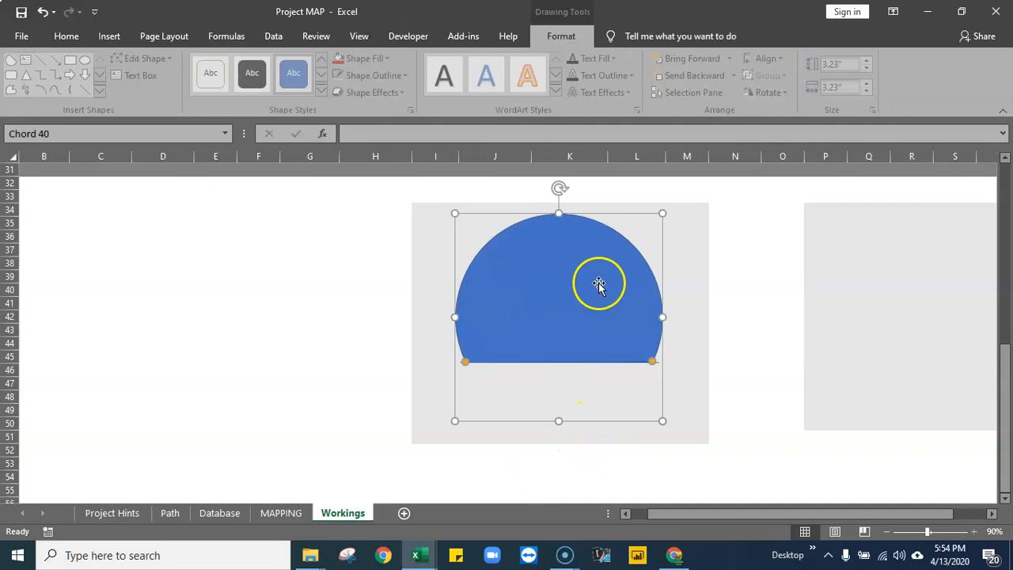
Delete the guide line and move the chord slightly lower in the grey block
{"action": "left_click", "coordinate": [427, 473]}
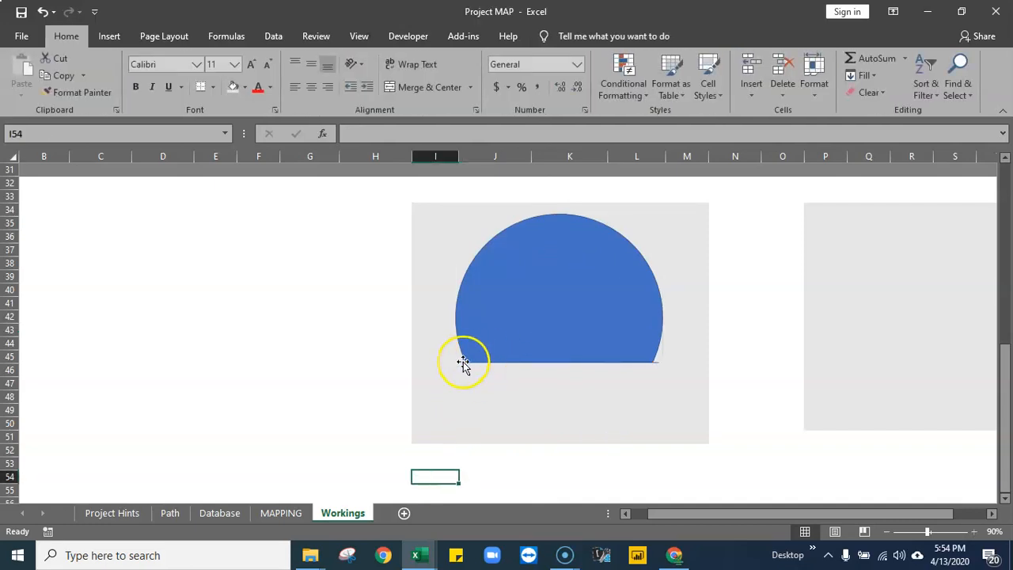
{"action": "left_click", "coordinate": [461, 361]}
{"action": "key", "text": "Delete"}
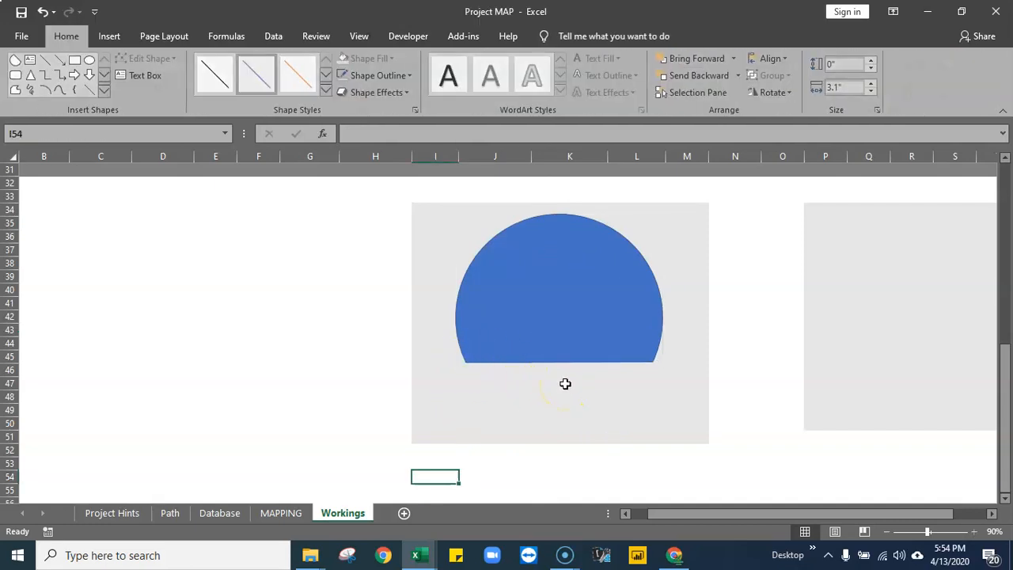
{"action": "left_click_drag", "start_coordinate": [560, 299], "coordinate": [558, 319]}
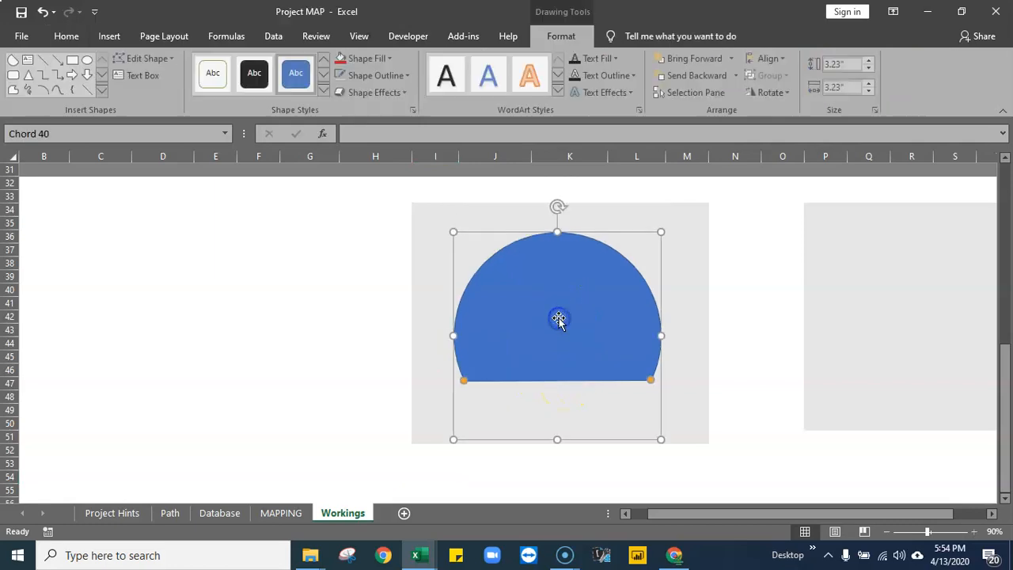
{"action": "left_click", "coordinate": [530, 315]}
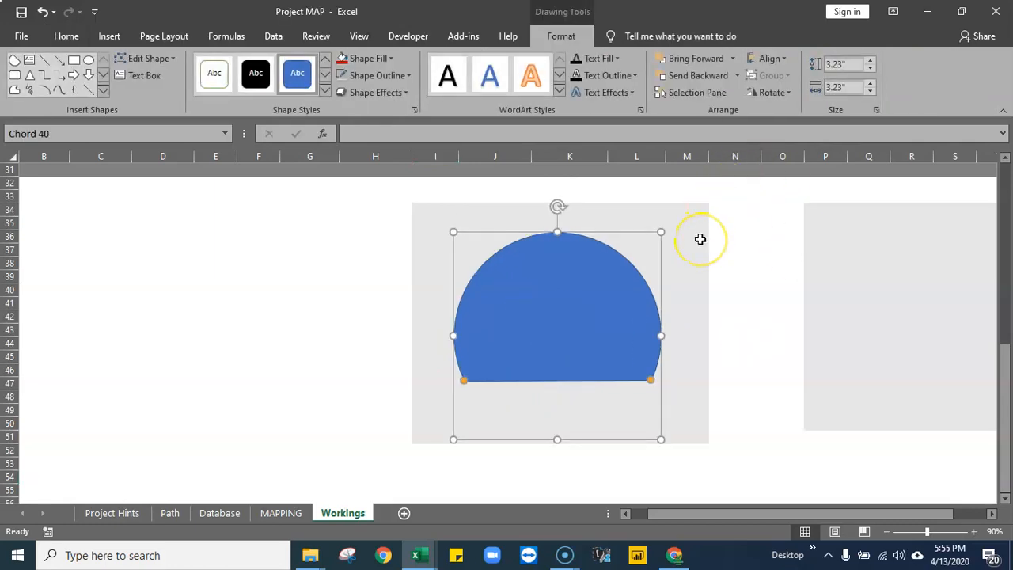
Set the chord's height to 3.6" and width to 3", and recentre it in the grey block
{"action": "left_click", "coordinate": [869, 62]}
{"action": "left_click", "coordinate": [870, 62]}
{"action": "left_click", "coordinate": [870, 62]}
{"action": "left_click", "coordinate": [869, 63]}
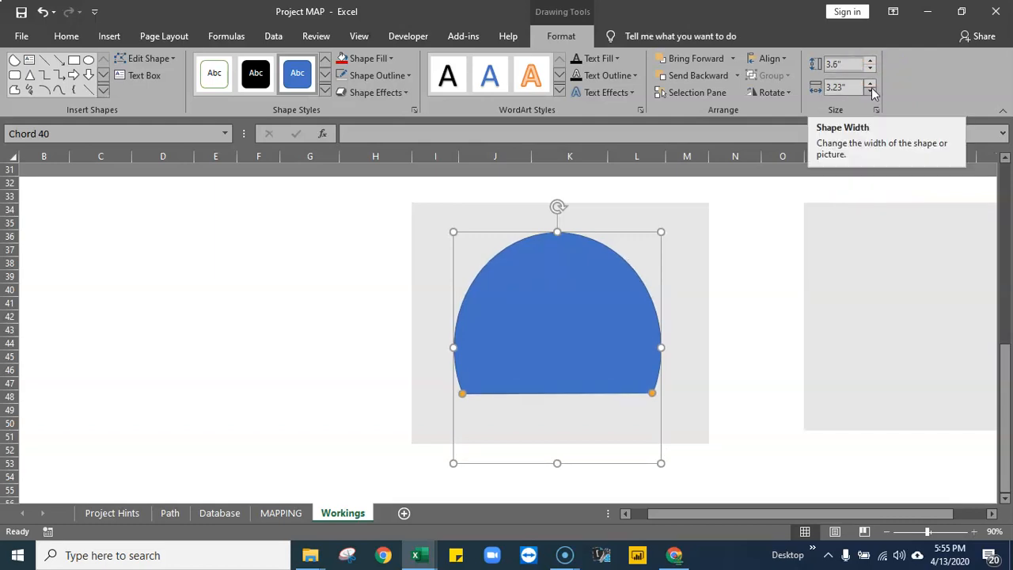
{"action": "left_click", "coordinate": [870, 92]}
{"action": "left_click", "coordinate": [869, 92]}
{"action": "left_click", "coordinate": [870, 91]}
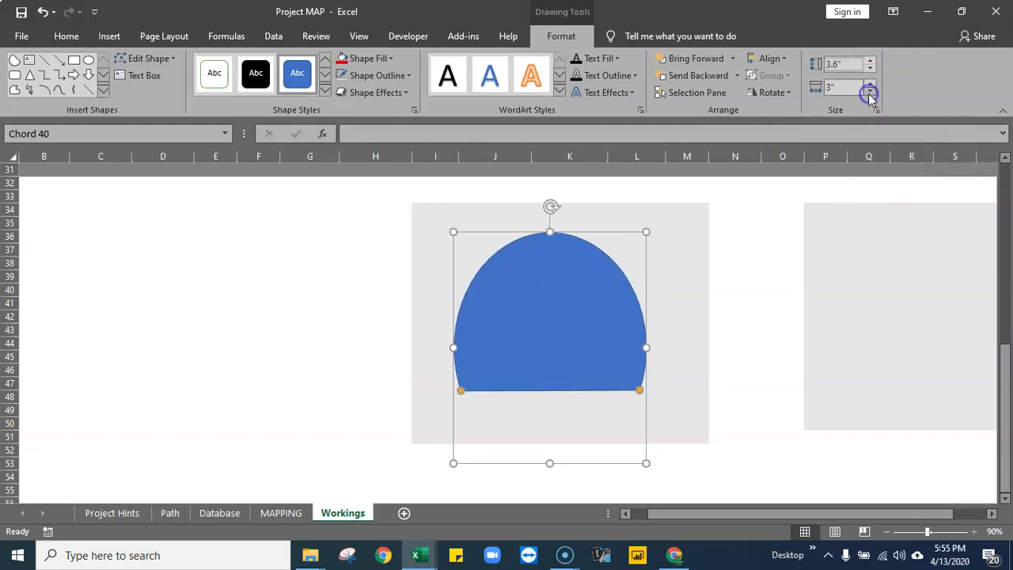
{"action": "left_click_drag", "start_coordinate": [588, 316], "coordinate": [595, 313]}
{"action": "left_click", "coordinate": [562, 269]}
{"action": "left_click", "coordinate": [582, 282]}
{"action": "right_click", "coordinate": [582, 281]}
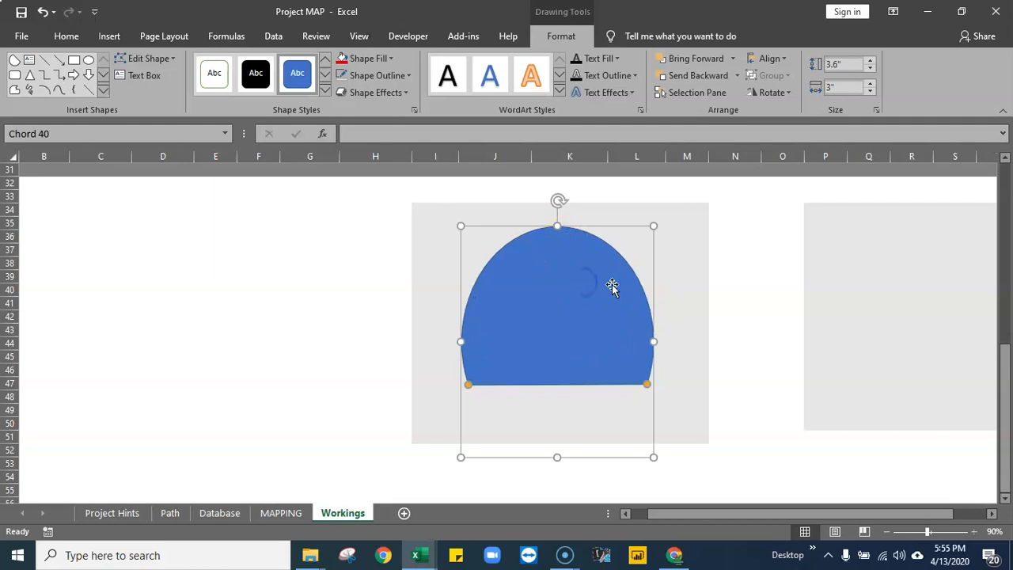
Fill column S on the MAPPING sheet with the same light grey as the dashboard background
{"action": "left_click", "coordinate": [277, 513]}
{"action": "left_click", "coordinate": [842, 283]}
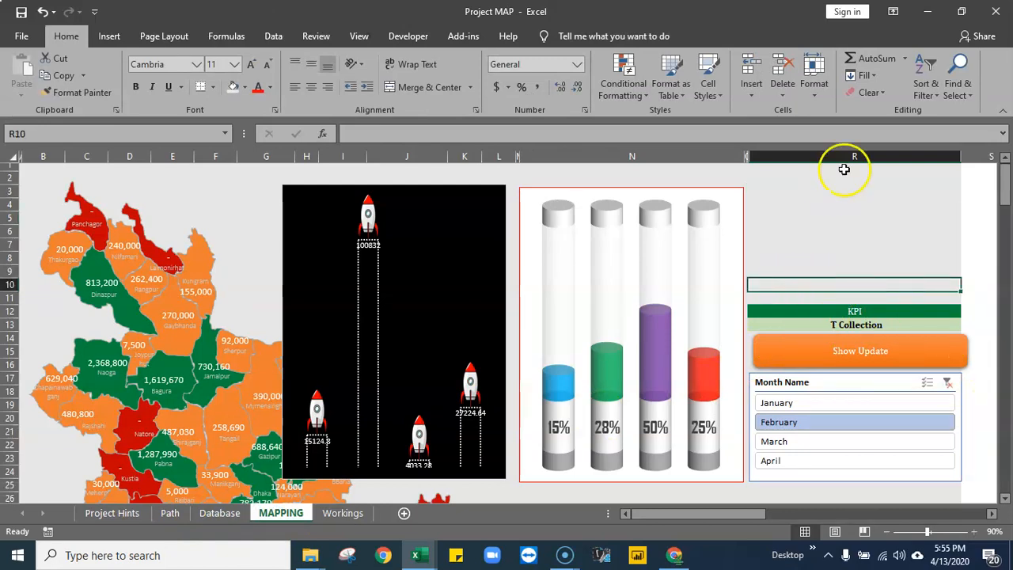
{"action": "left_click", "coordinate": [991, 513]}
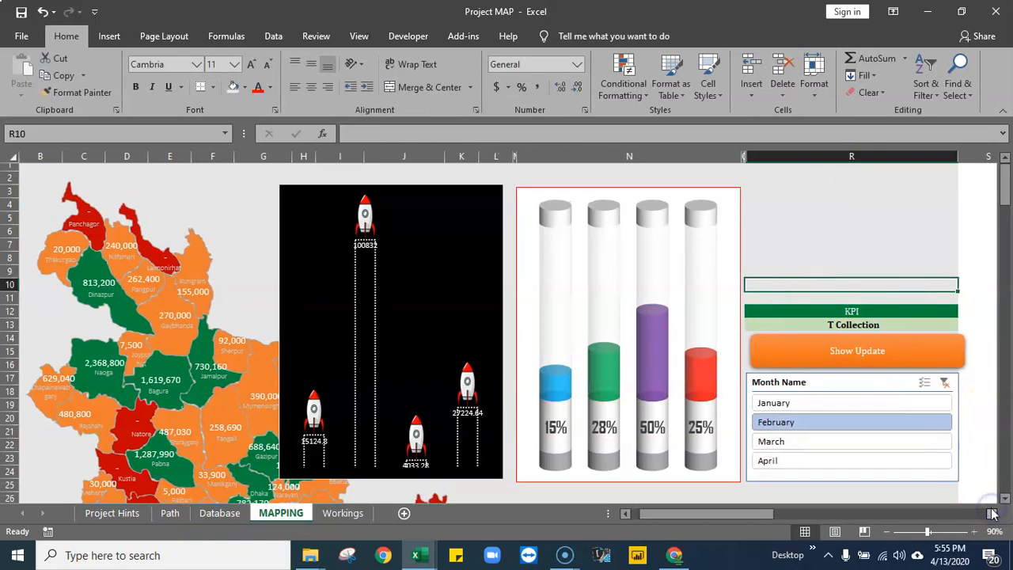
{"action": "left_click", "coordinate": [988, 156]}
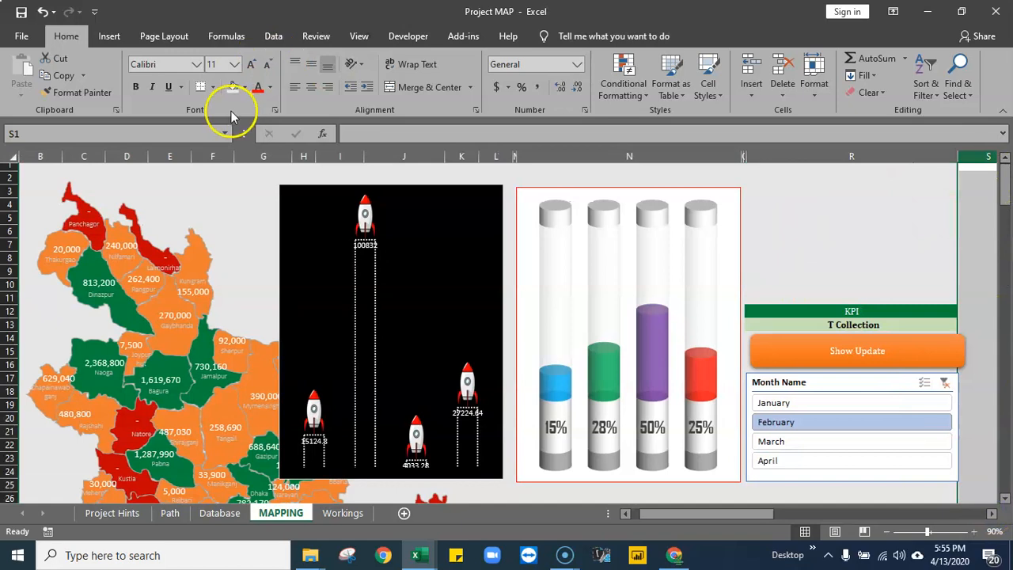
{"action": "scroll", "coordinate": [493, 199], "scroll_direction": "right", "scroll_amount": 5}
{"action": "left_click", "coordinate": [418, 217]}
{"action": "left_click_drag", "start_coordinate": [807, 515], "coordinate": [767, 515]}
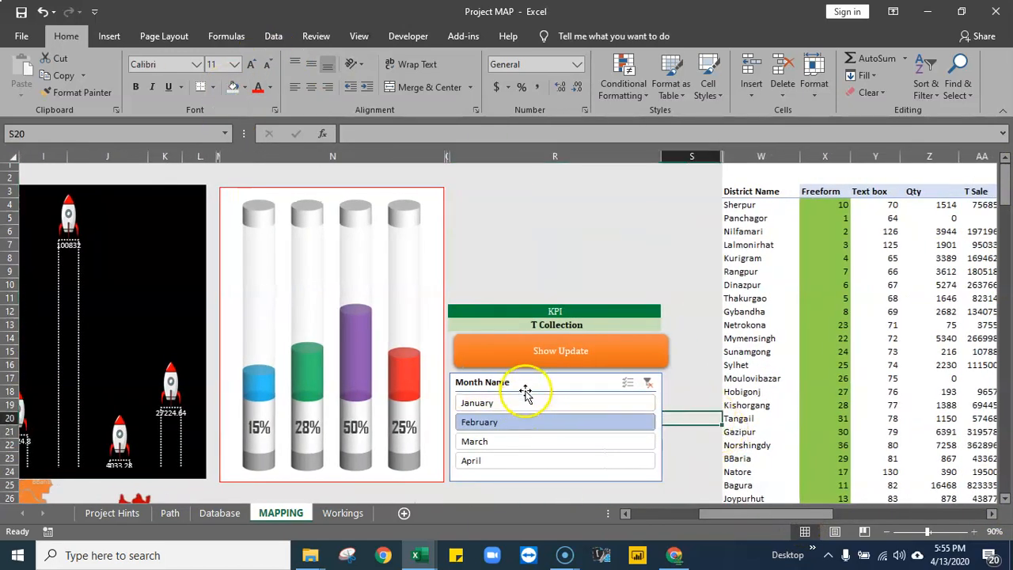
Narrow the Month Name slicer to a little under half the width of column R
{"action": "left_click", "coordinate": [528, 382]}
{"action": "left_click_drag", "start_coordinate": [663, 428], "coordinate": [538, 437]}
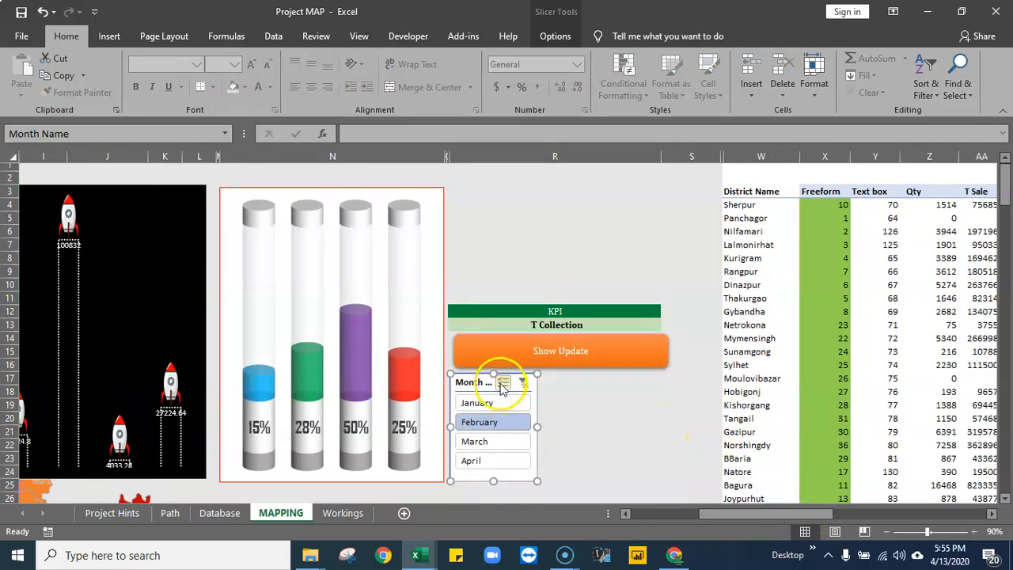
Shorten the Month Name slicer by lowering its upper edge, and run Show Update and dismiss its message
{"action": "left_click_drag", "start_coordinate": [491, 375], "coordinate": [488, 400]}
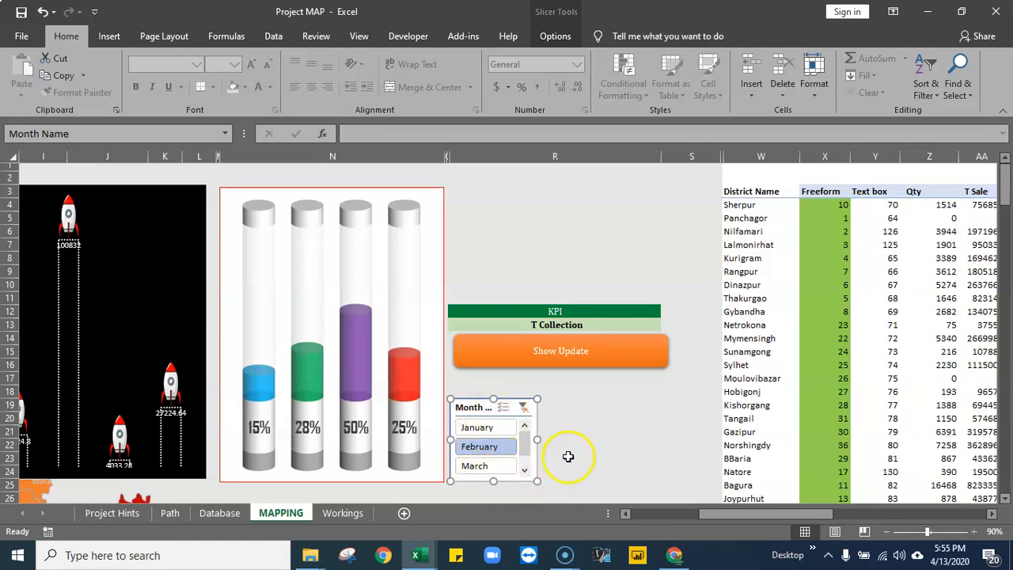
{"action": "left_click", "coordinate": [638, 365]}
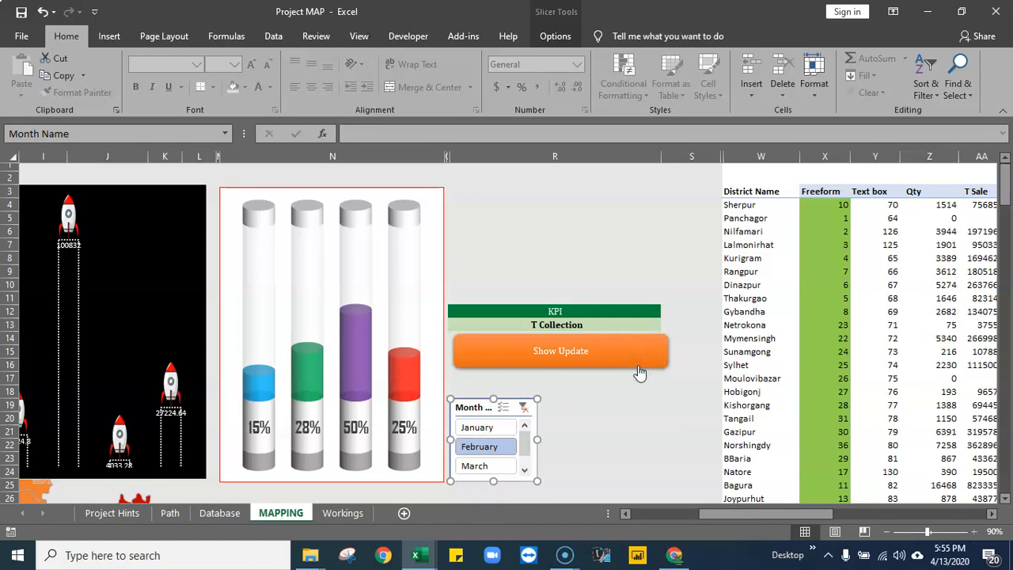
{"action": "right_click", "coordinate": [665, 358]}
{"action": "key", "text": "Escape"}
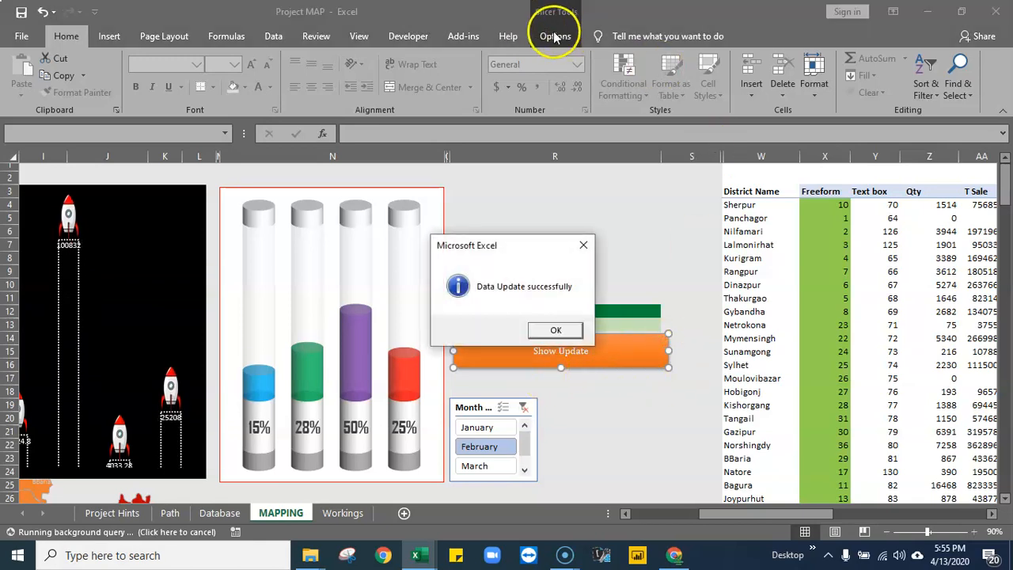
{"action": "left_click", "coordinate": [555, 330]}
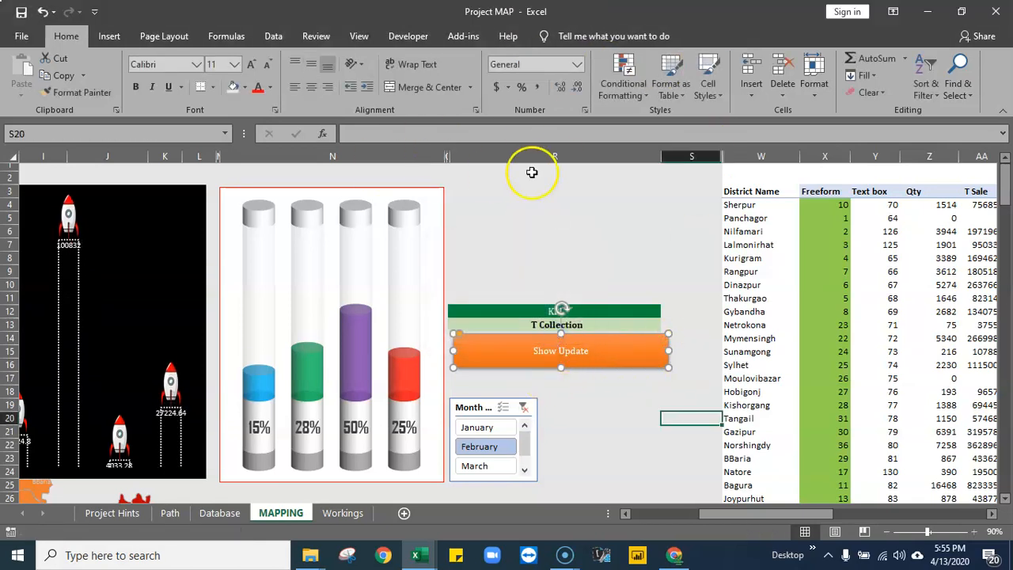
Change the Show Update button's shape from rounded corners to a plain Rectangle
{"action": "right_click", "coordinate": [652, 351]}
{"action": "left_click", "coordinate": [561, 448]}
{"action": "left_click_drag", "start_coordinate": [729, 522], "coordinate": [694, 520]}
{"action": "left_click", "coordinate": [564, 37]}
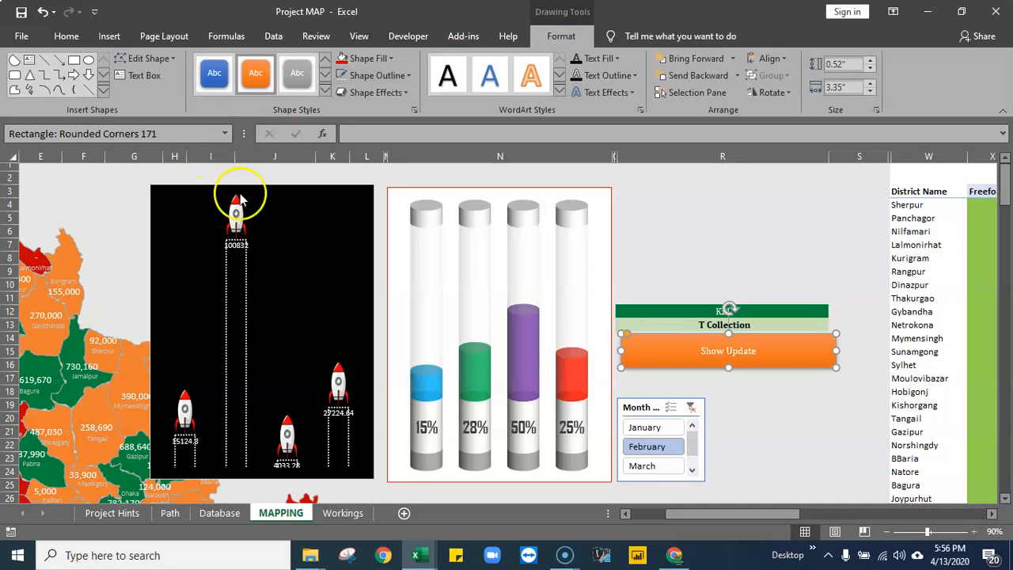
{"action": "left_click", "coordinate": [172, 60]}
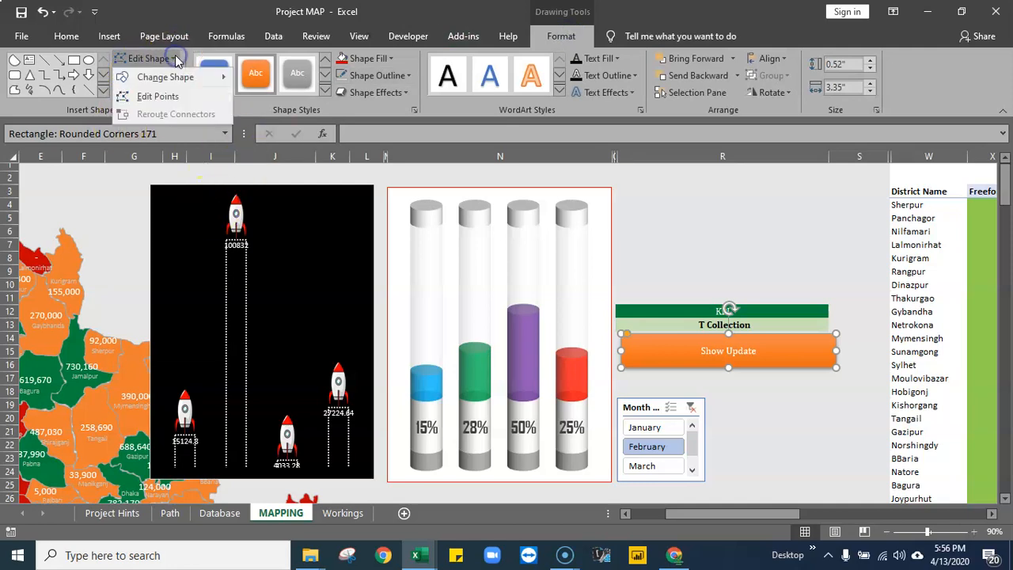
{"action": "mouse_move", "coordinate": [168, 83]}
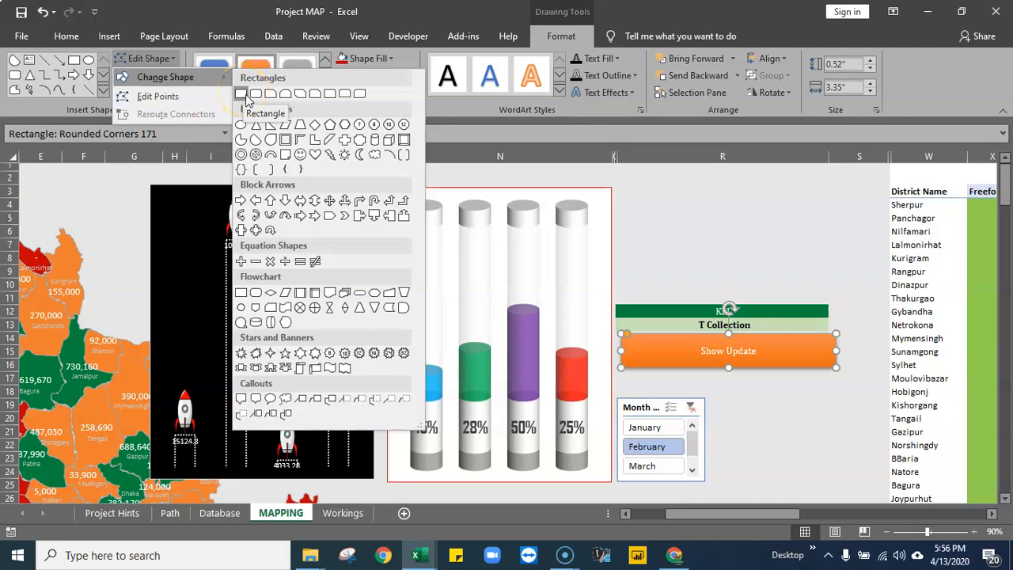
{"action": "left_click", "coordinate": [242, 96]}
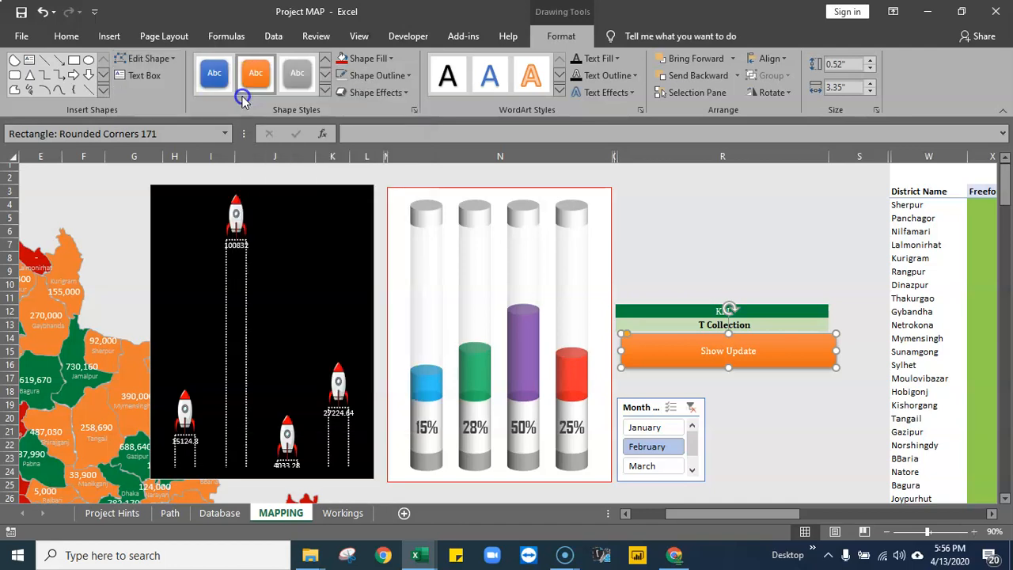
{"action": "left_click", "coordinate": [725, 442]}
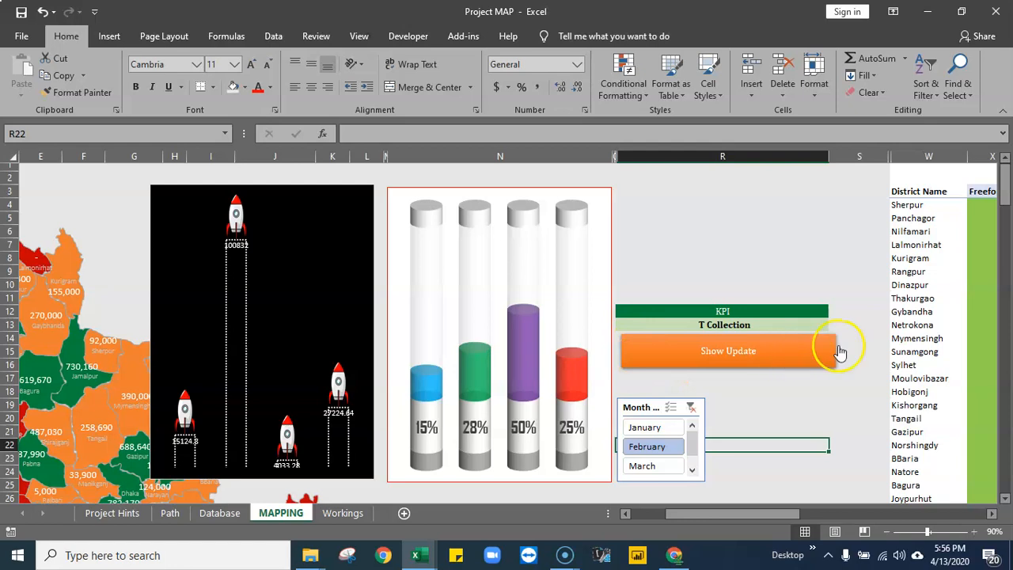
Narrow the Show Update button from its right edge to about half the width of column R
{"action": "right_click", "coordinate": [824, 370]}
{"action": "left_click", "coordinate": [729, 218]}
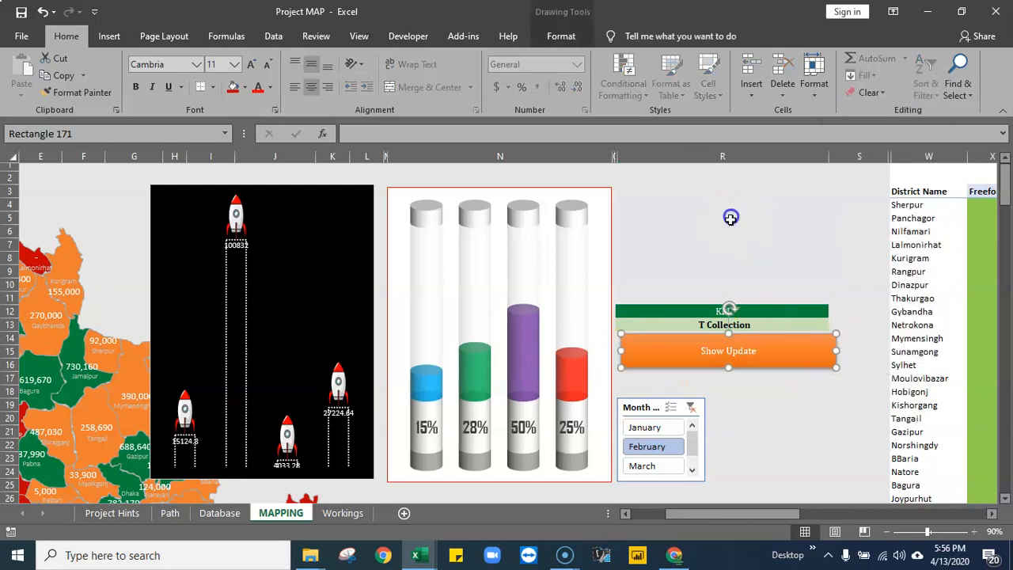
{"action": "left_click_drag", "start_coordinate": [837, 351], "coordinate": [732, 351]}
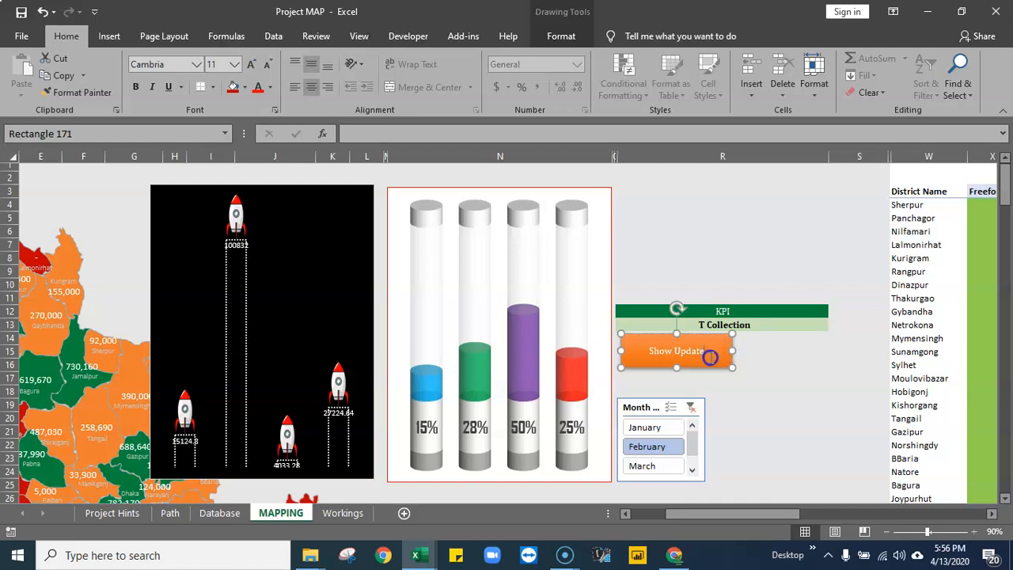
{"action": "left_click", "coordinate": [775, 440]}
{"action": "right_click", "coordinate": [719, 368]}
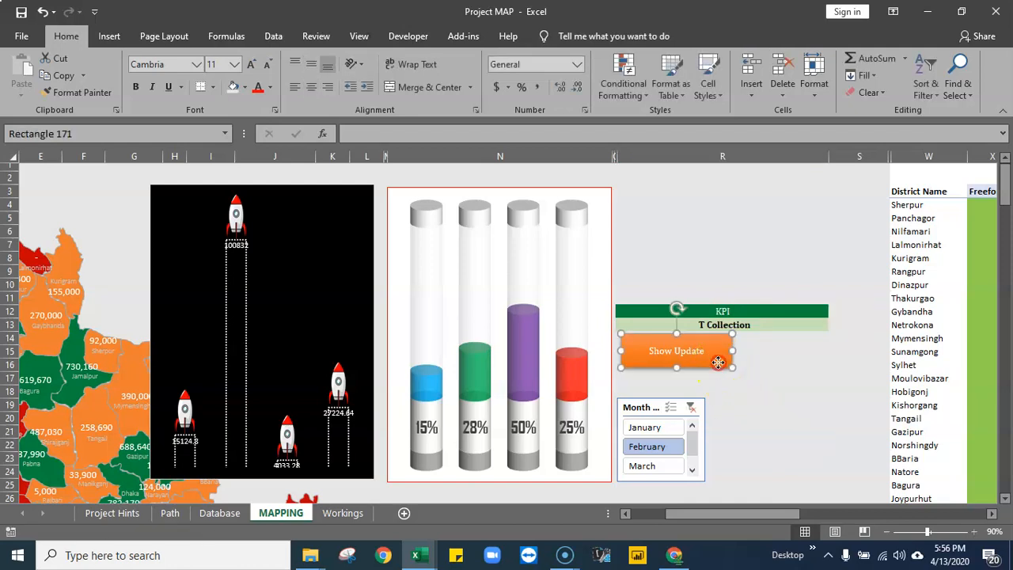
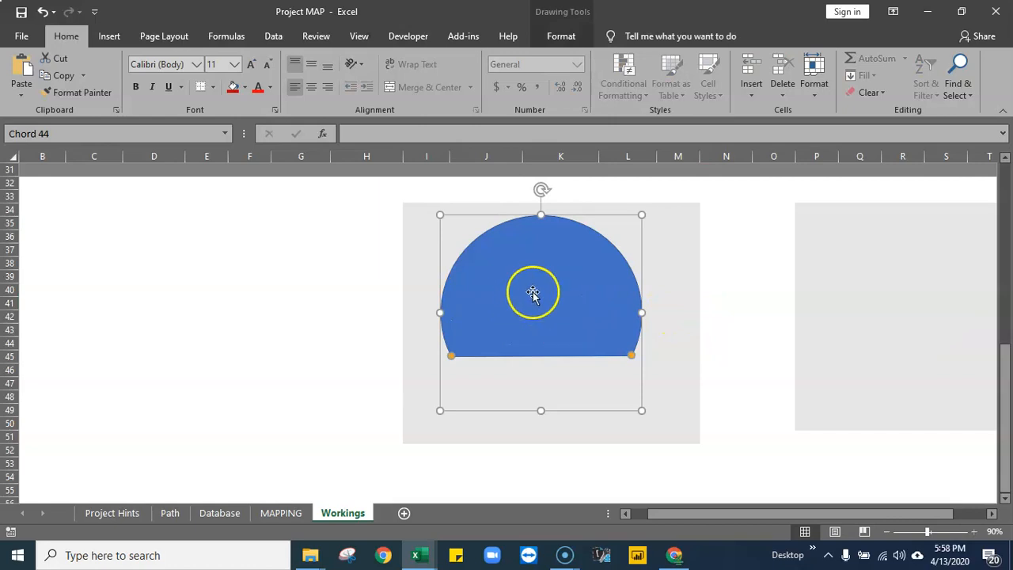
Move the blue chord on the Workings sheet slightly lower and set its outline weight to 6 pt
{"action": "left_click", "coordinate": [564, 35]}
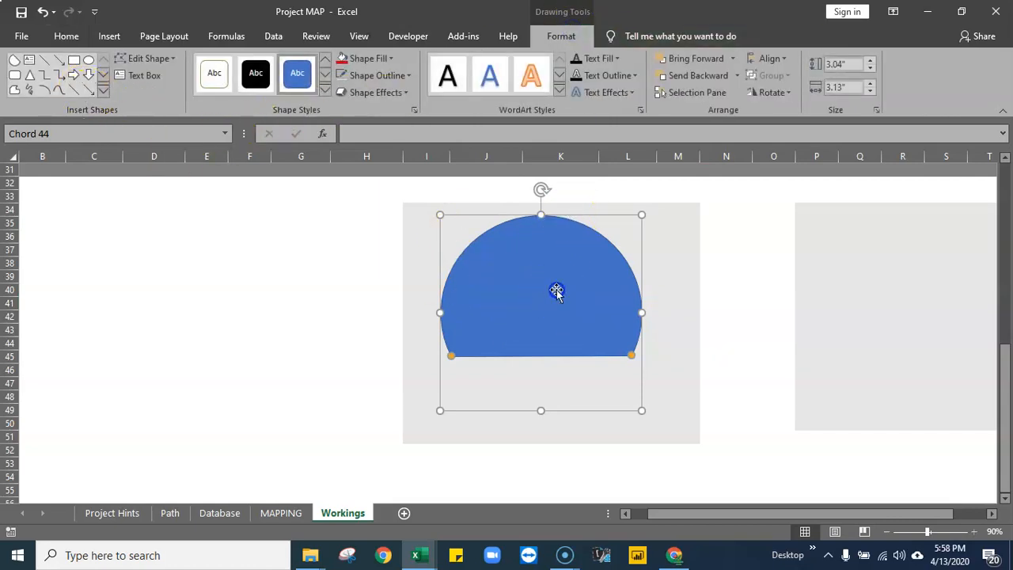
{"action": "left_click_drag", "start_coordinate": [563, 264], "coordinate": [567, 285]}
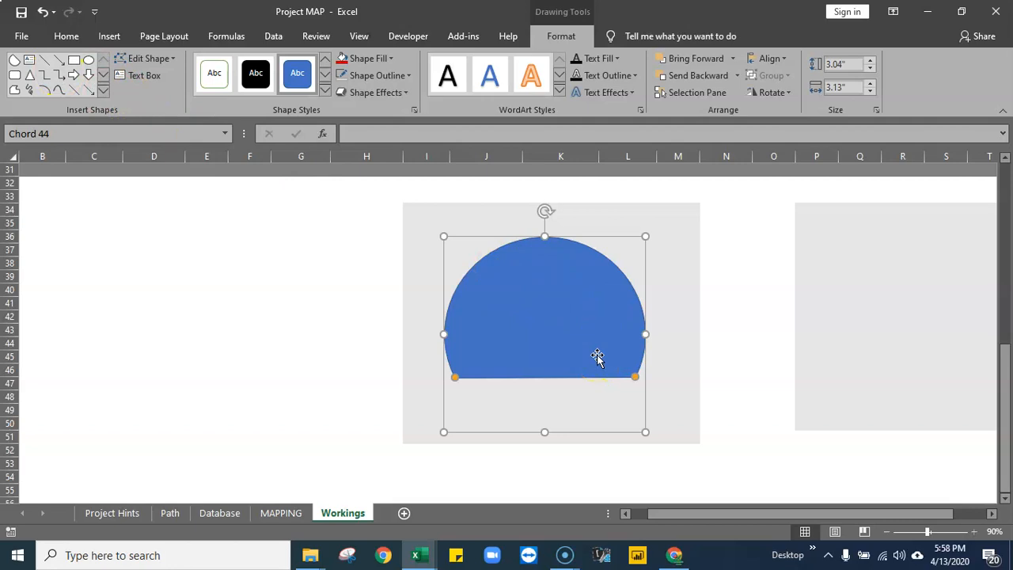
{"action": "left_click", "coordinate": [408, 75]}
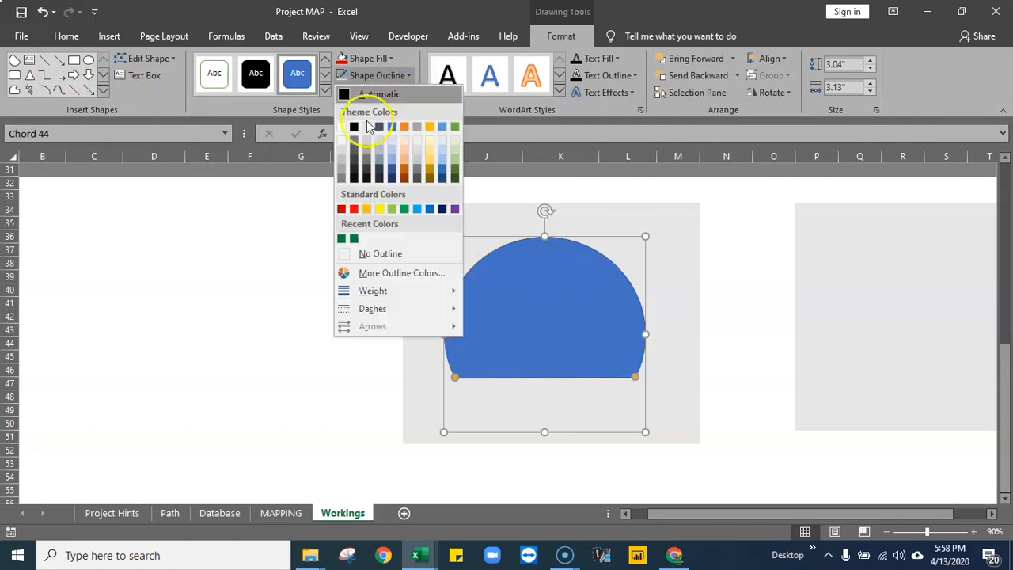
{"action": "mouse_move", "coordinate": [393, 289]}
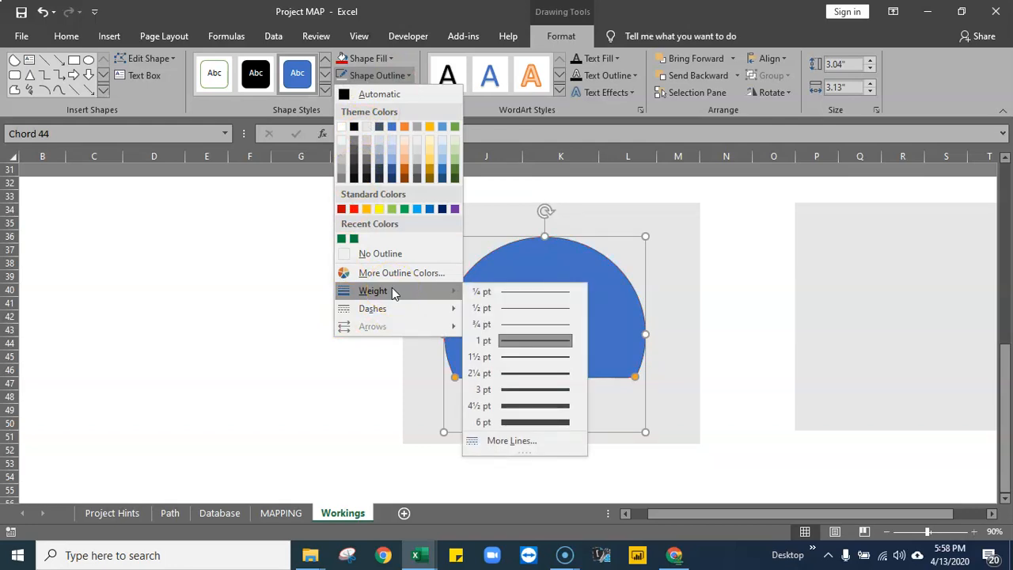
{"action": "left_click", "coordinate": [555, 422]}
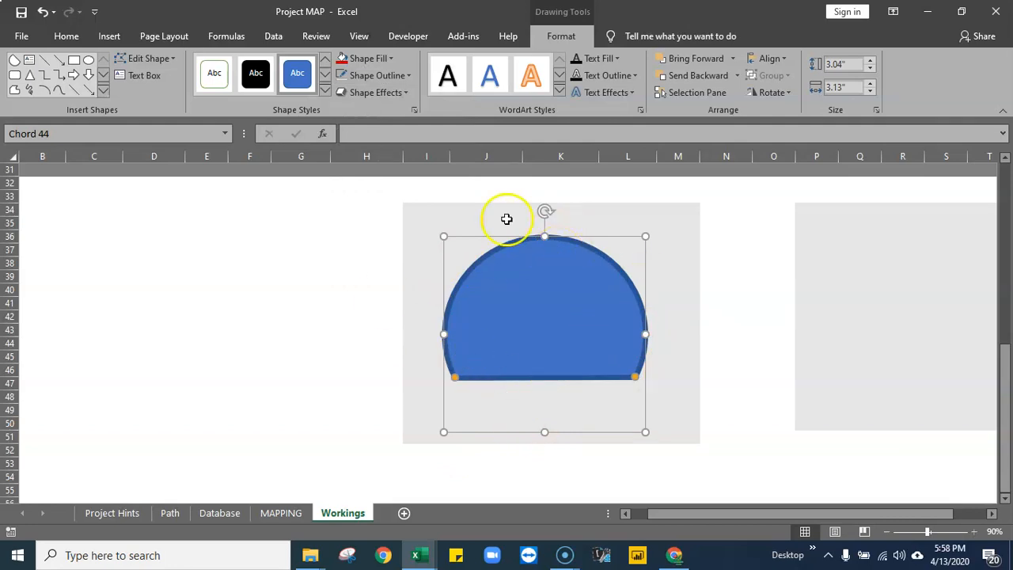
Colour the chord's outline with the darkest grey shade of the white theme colour and nudge the chord slightly up
{"action": "left_click", "coordinate": [409, 75]}
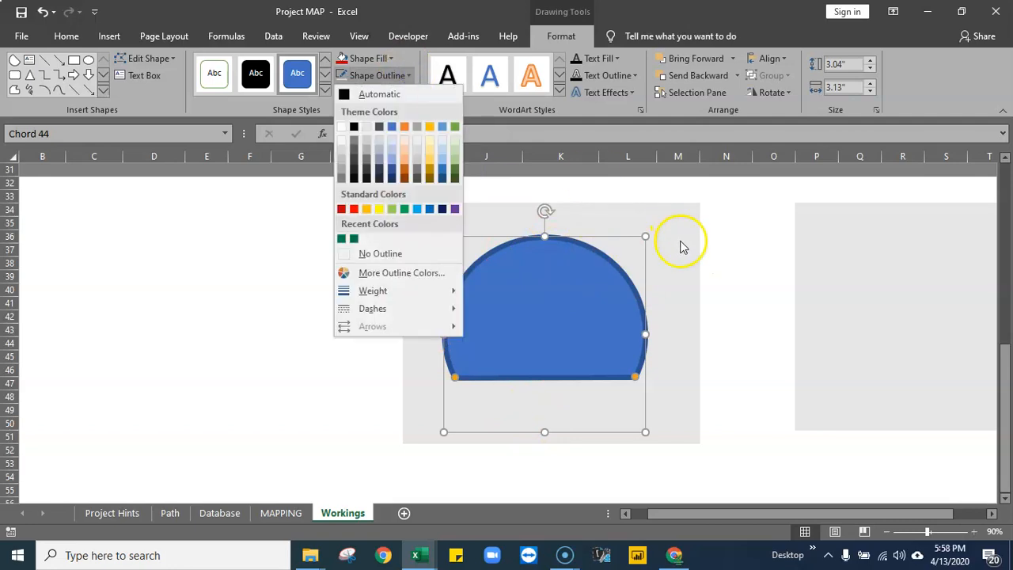
{"action": "left_click", "coordinate": [681, 245]}
{"action": "left_click", "coordinate": [384, 75]}
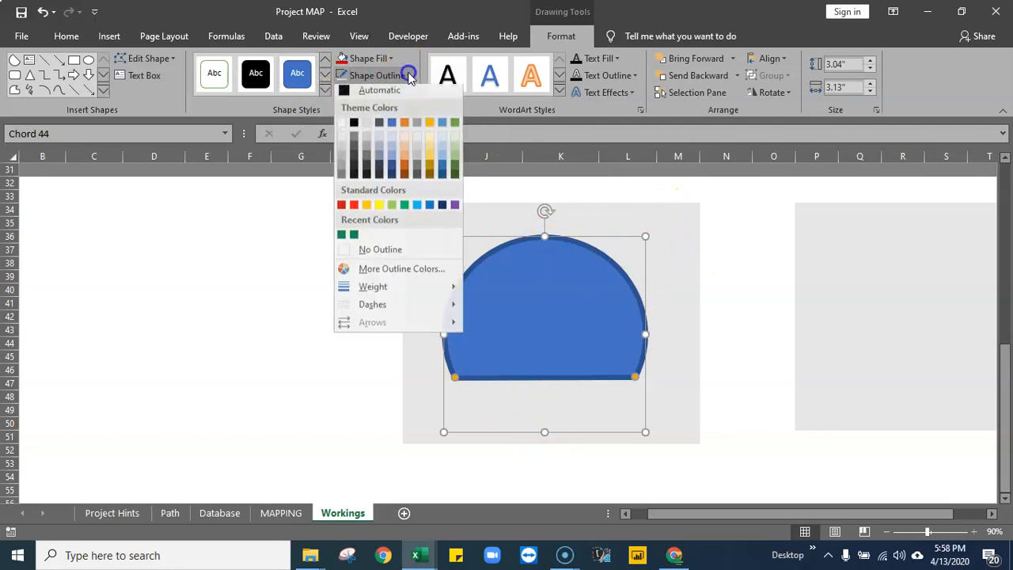
{"action": "left_click", "coordinate": [340, 177]}
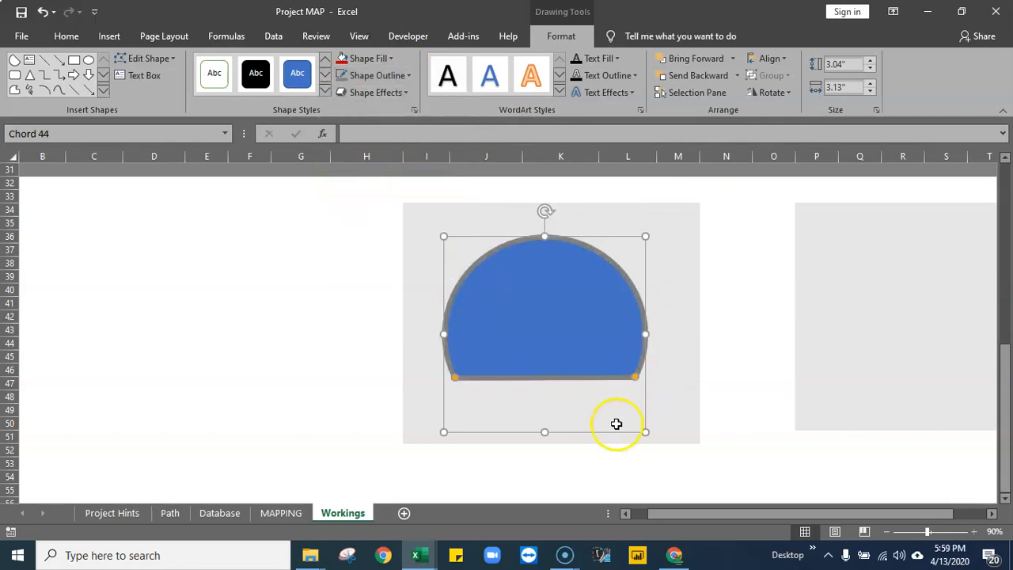
{"action": "left_click_drag", "start_coordinate": [599, 337], "coordinate": [586, 332]}
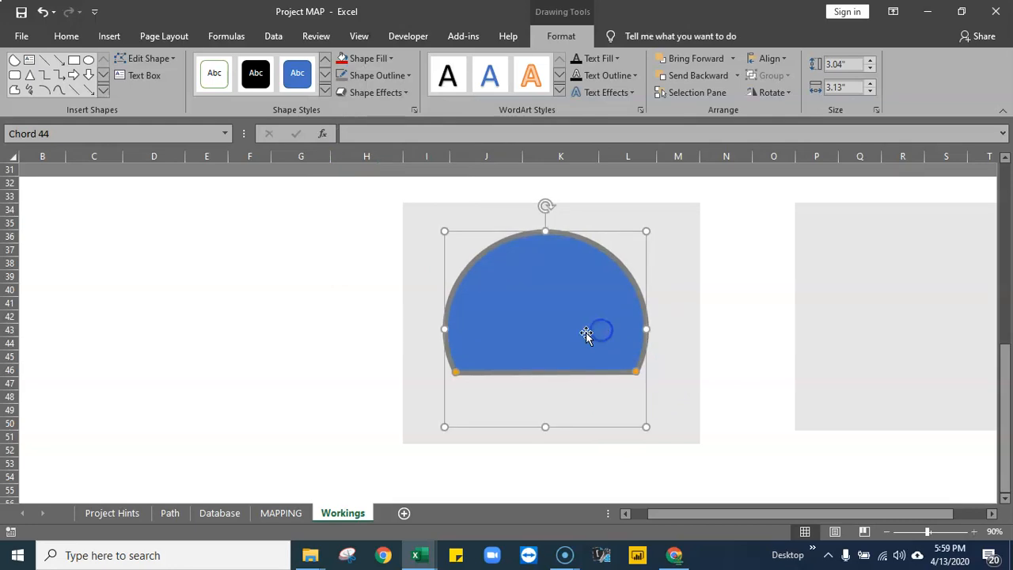
Open the chord's shape formatting options and change its solid fill to a gradient fill
{"action": "right_click", "coordinate": [556, 322]}
{"action": "left_click", "coordinate": [623, 311]}
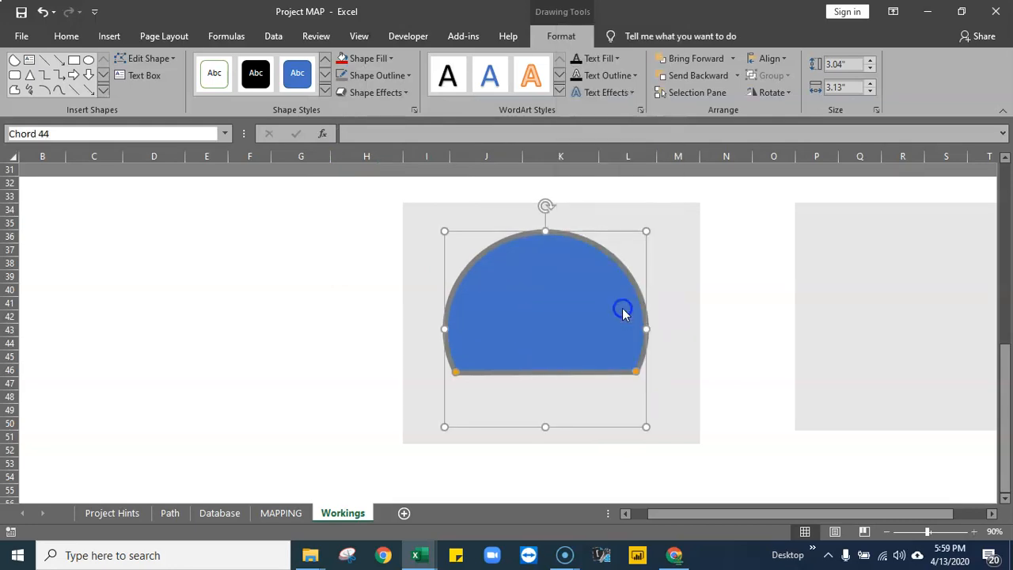
{"action": "left_click_drag", "start_coordinate": [674, 510], "coordinate": [691, 510]}
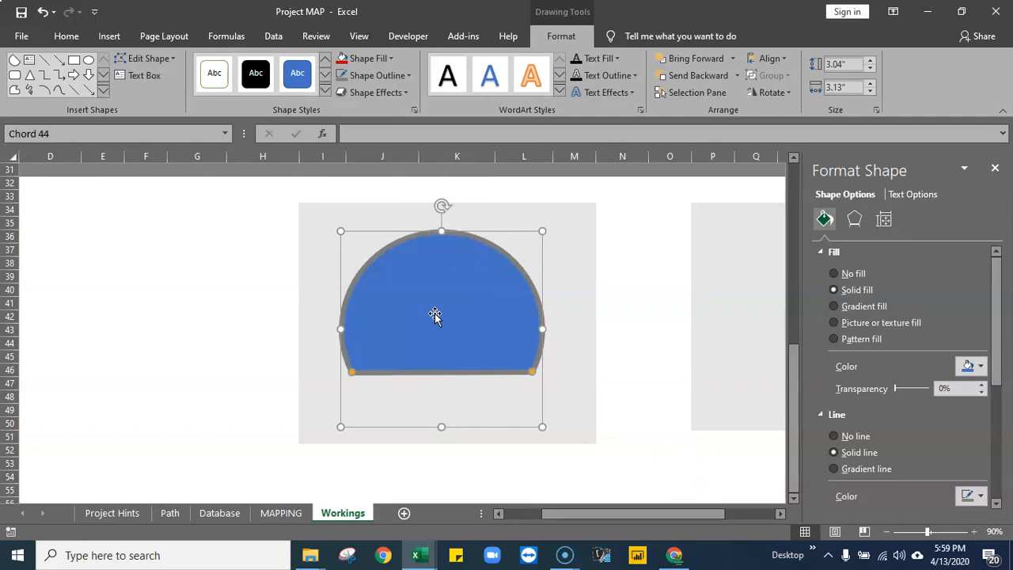
{"action": "left_click", "coordinate": [840, 306]}
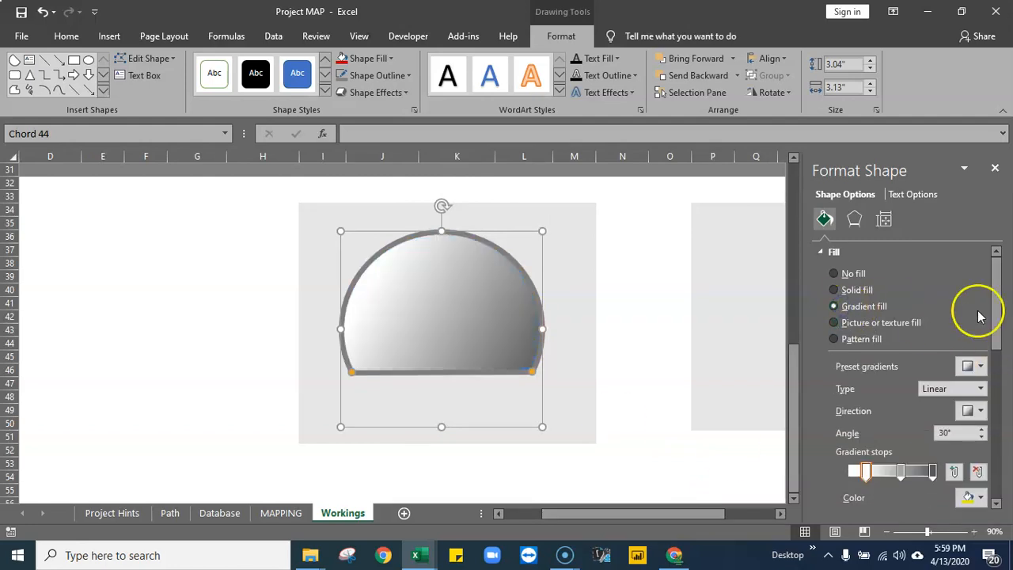
Adjust the chord's gradient stops, placing the white stop at 21% and the middle grey stop at 60%
{"action": "scroll", "coordinate": [989, 267], "scroll_direction": "down", "scroll_amount": 3}
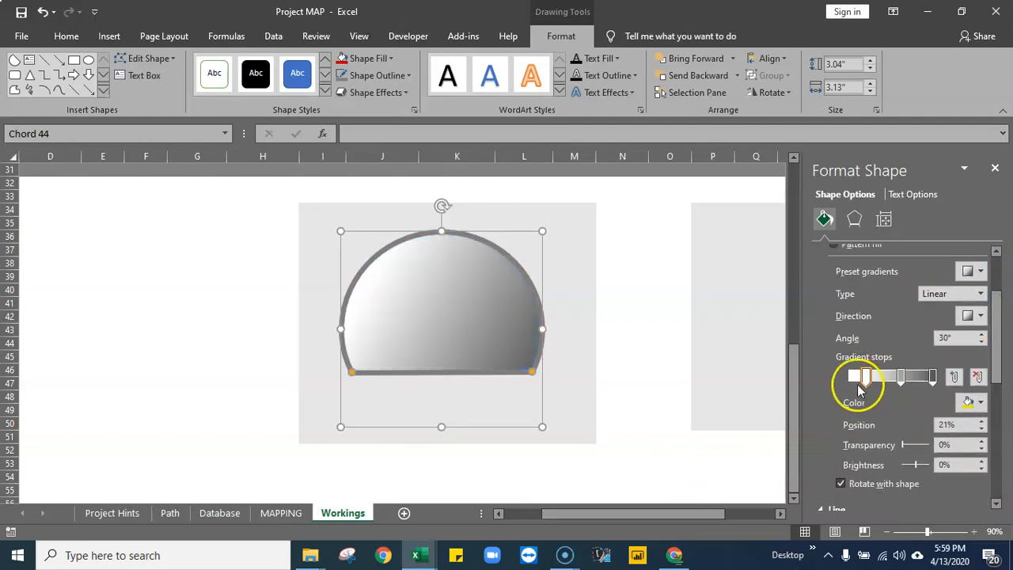
{"action": "left_click_drag", "start_coordinate": [865, 378], "coordinate": [845, 378]}
{"action": "left_click", "coordinate": [895, 377]}
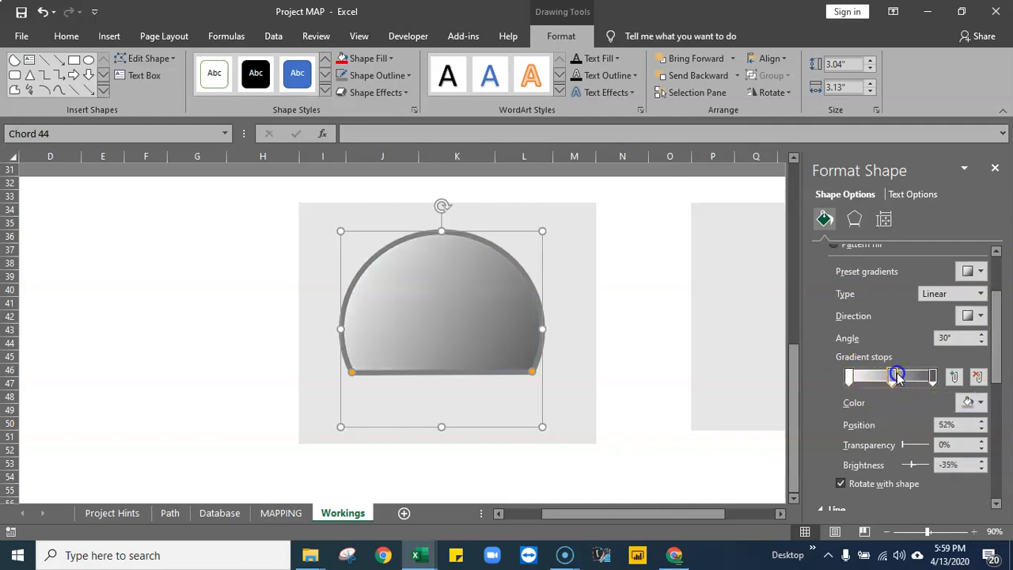
{"action": "left_click", "coordinate": [933, 378]}
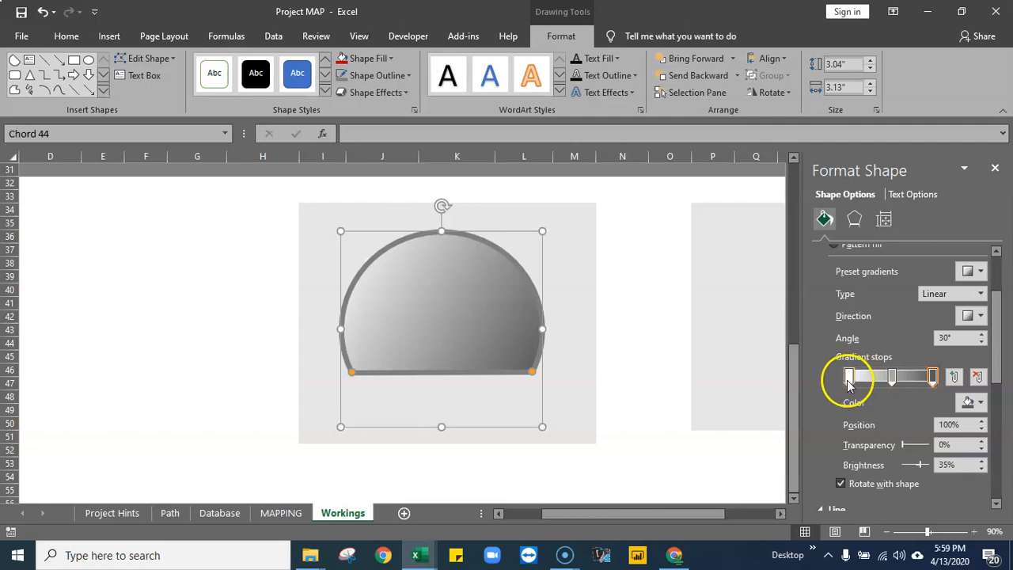
{"action": "left_click_drag", "start_coordinate": [851, 379], "coordinate": [868, 382]}
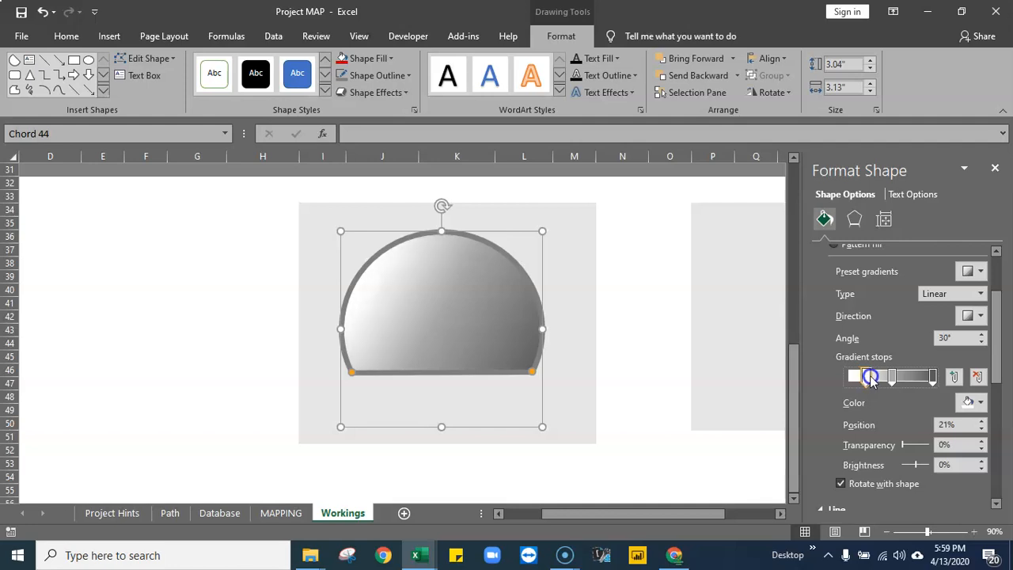
{"action": "left_click", "coordinate": [894, 378]}
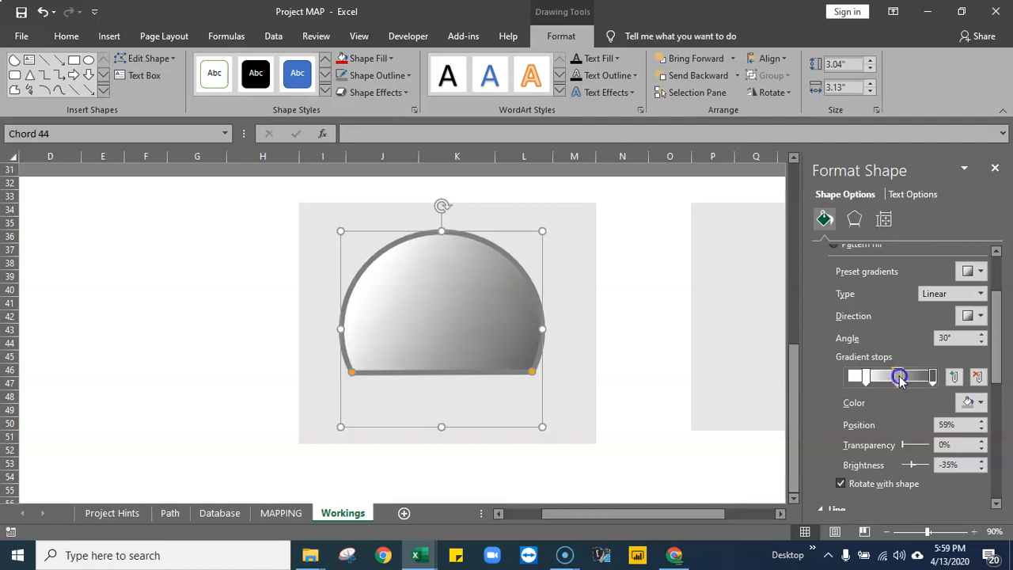
{"action": "left_click", "coordinate": [981, 422]}
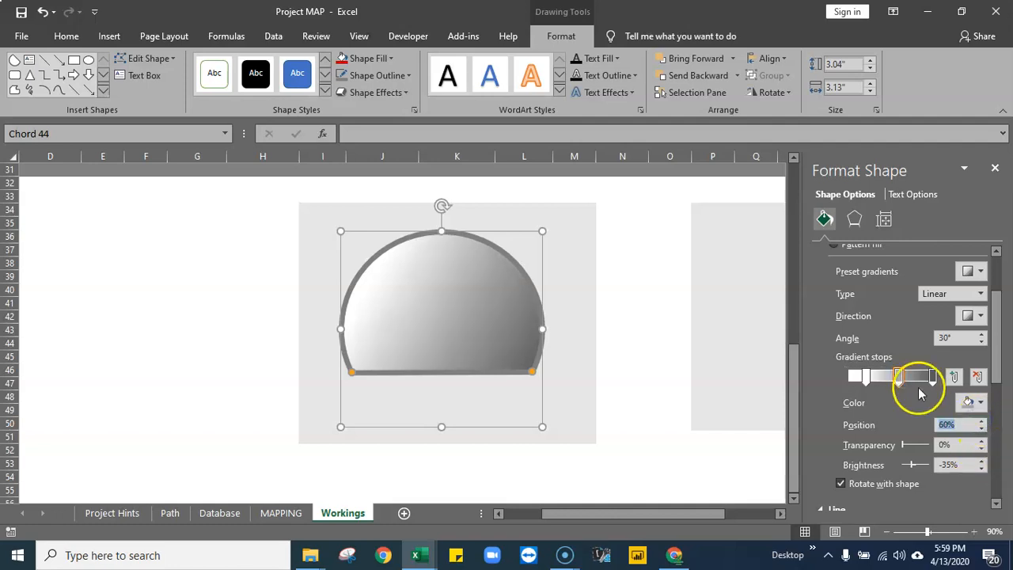
Recolour the gradient stop at 60% with the white theme colour's darkest grey, at -50% brightness
{"action": "left_click", "coordinate": [868, 376]}
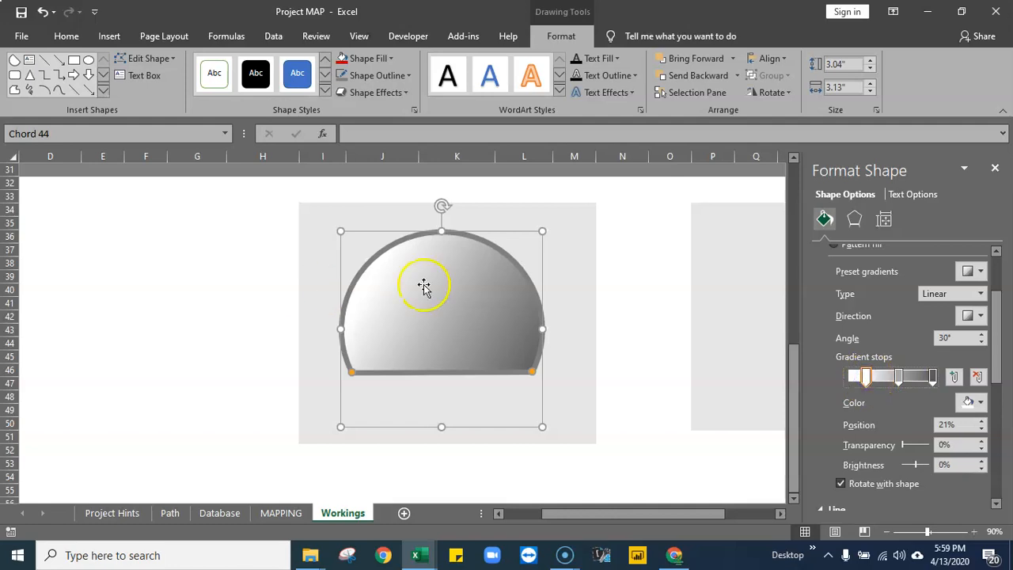
{"action": "left_click", "coordinate": [985, 405]}
{"action": "left_click", "coordinate": [879, 264]}
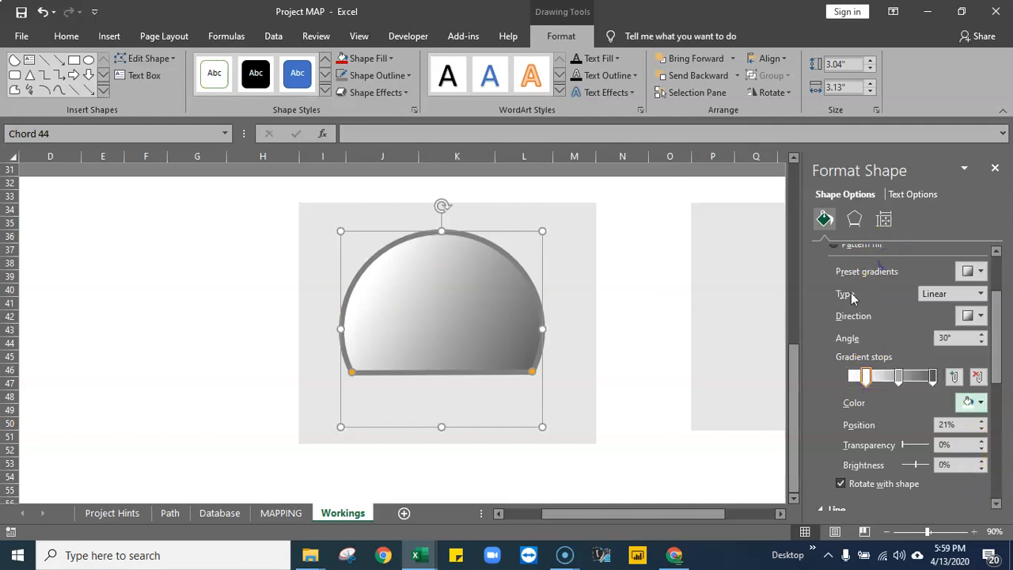
{"action": "left_click", "coordinate": [898, 378]}
{"action": "left_click", "coordinate": [982, 404]}
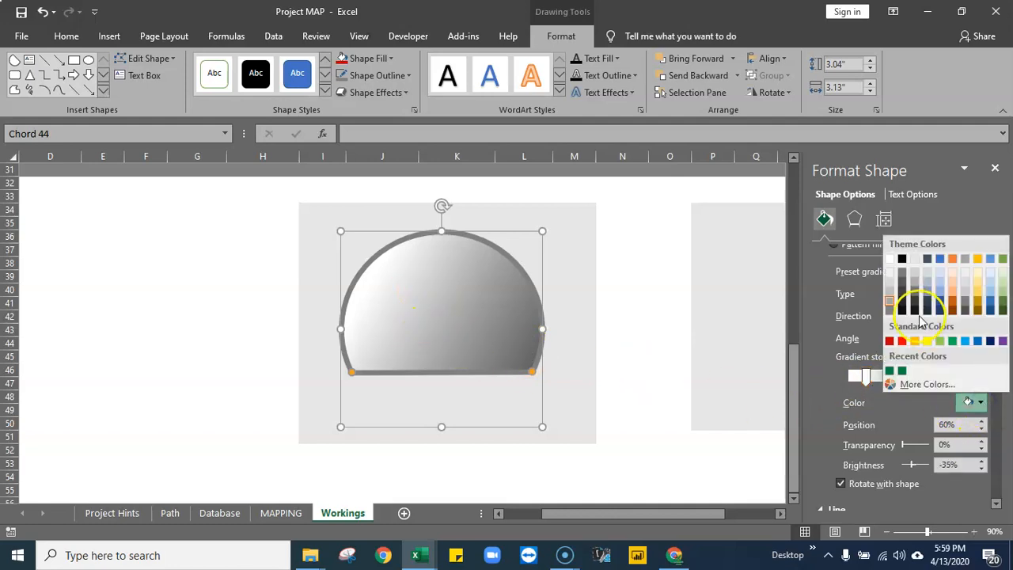
{"action": "left_click", "coordinate": [888, 307]}
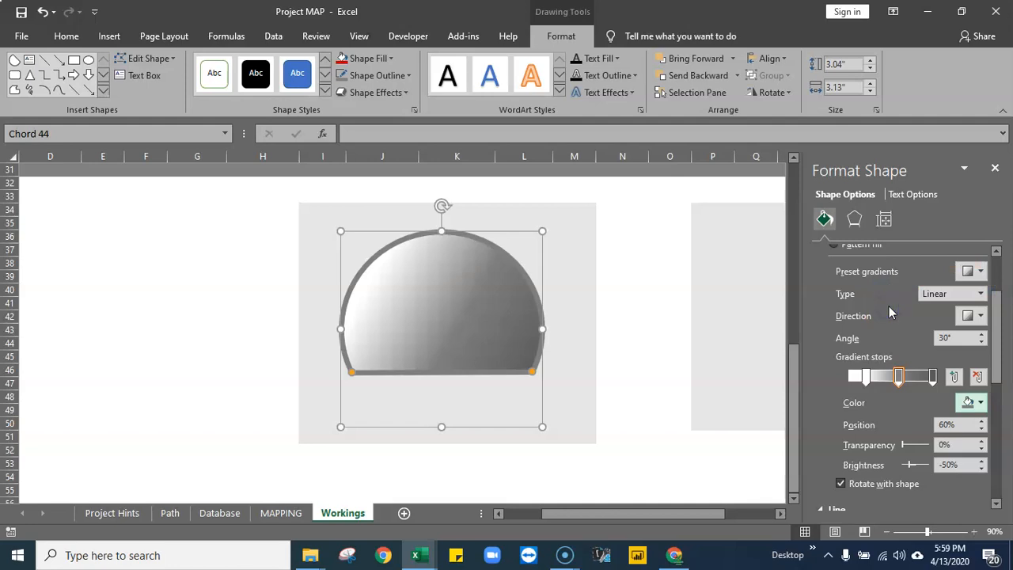
Recolour the chord's 60% gradient stop with white at -35% brightness and its 100% stop with black at 50% brightness
{"action": "left_click", "coordinate": [976, 402]}
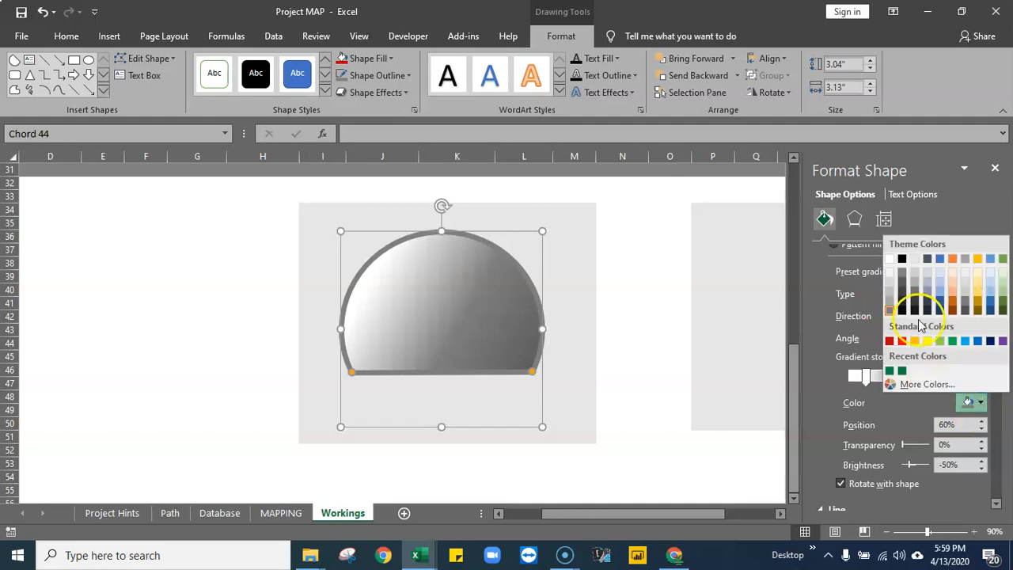
{"action": "left_click", "coordinate": [891, 301]}
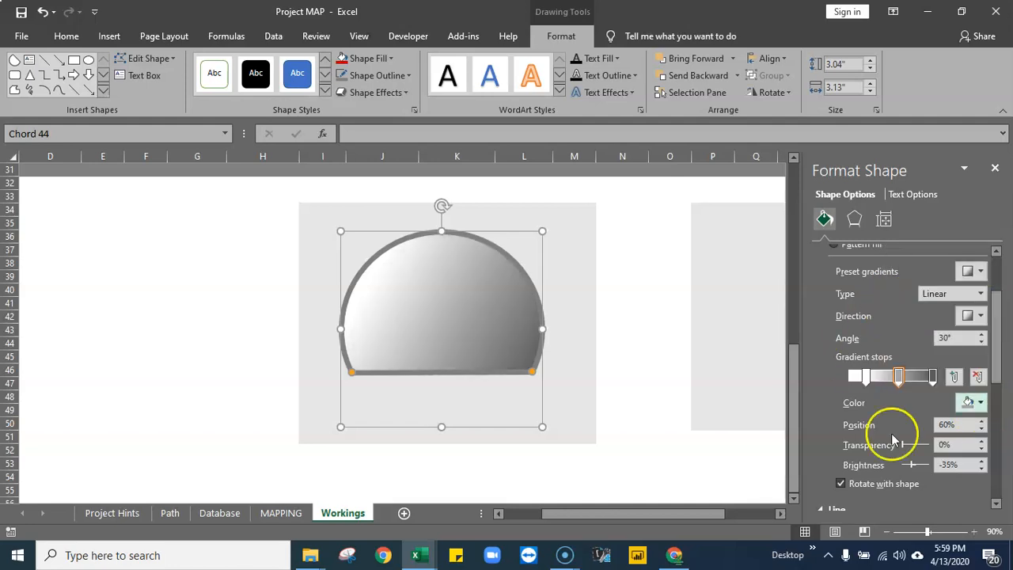
{"action": "left_click", "coordinate": [932, 377]}
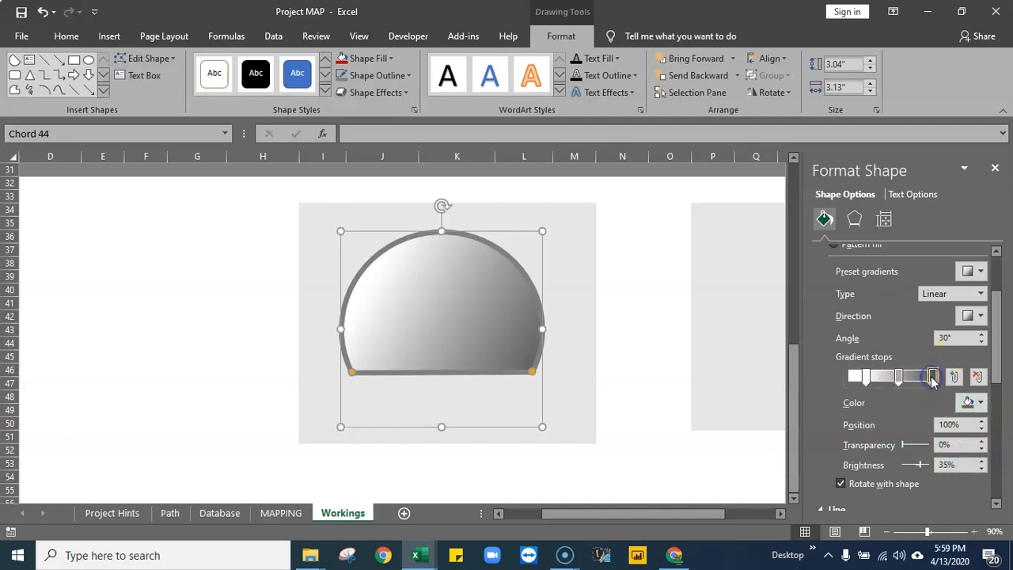
{"action": "left_click", "coordinate": [980, 403]}
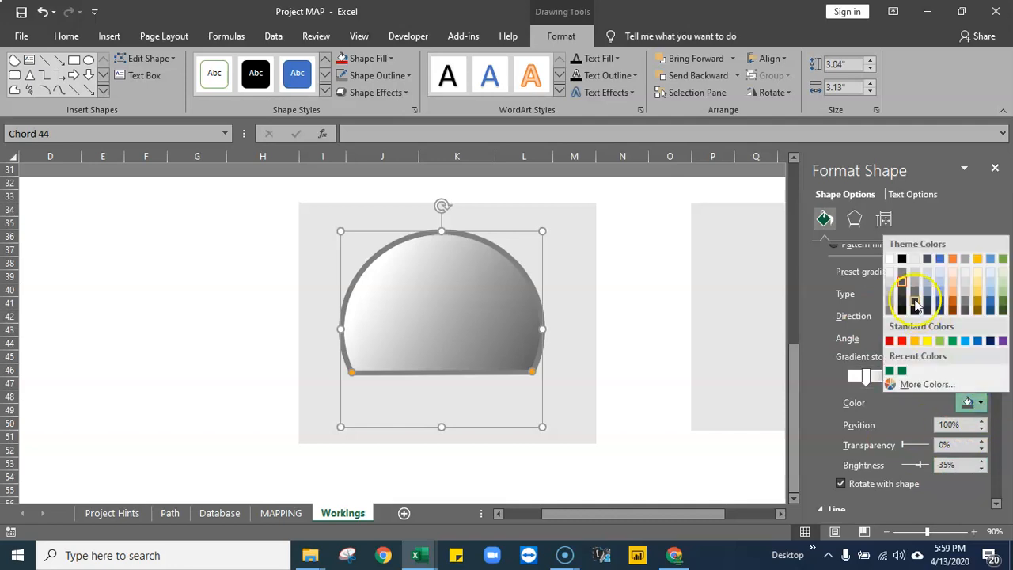
{"action": "left_click", "coordinate": [901, 272]}
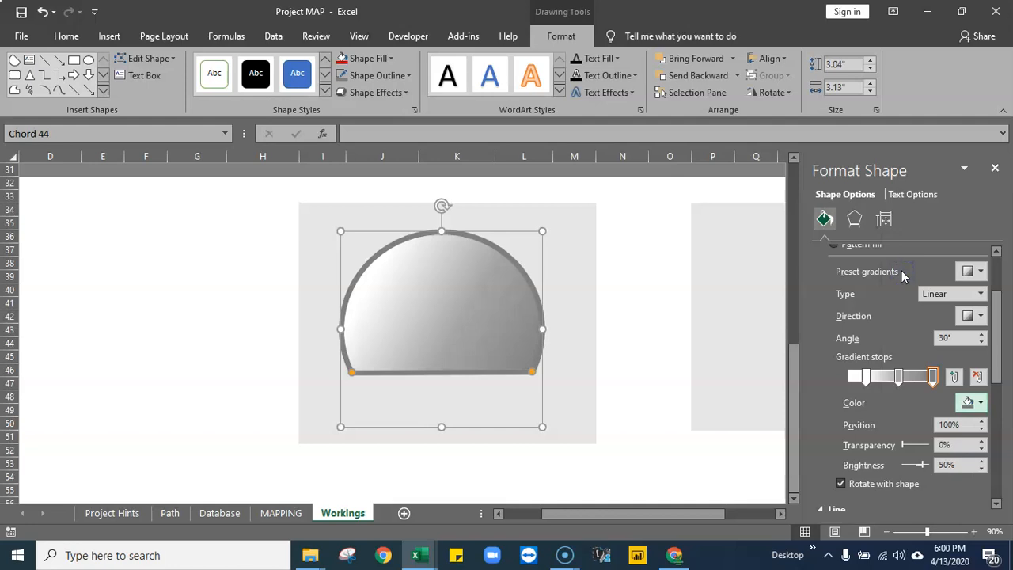
{"action": "left_click", "coordinate": [980, 402]}
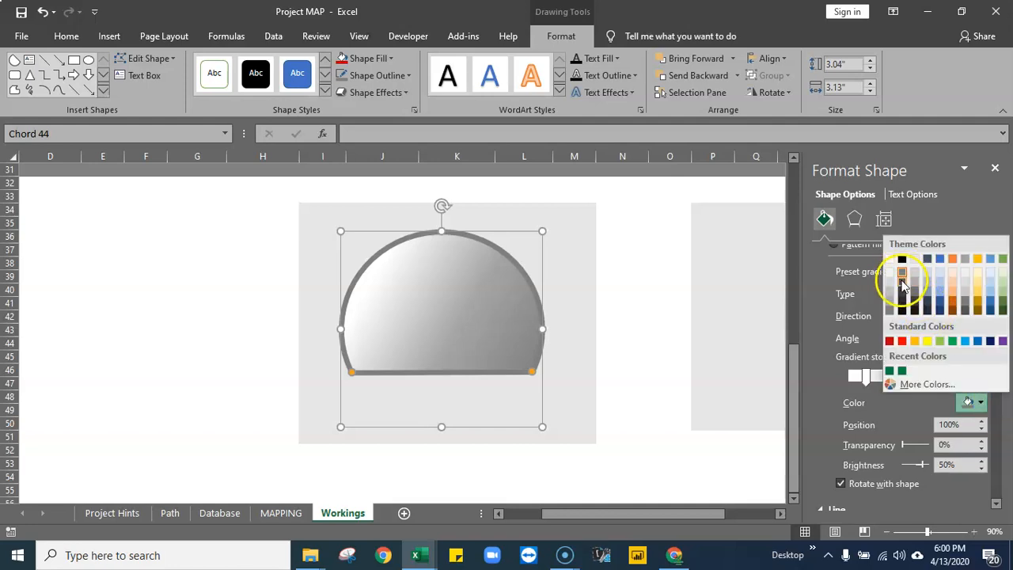
{"action": "left_click", "coordinate": [902, 285]}
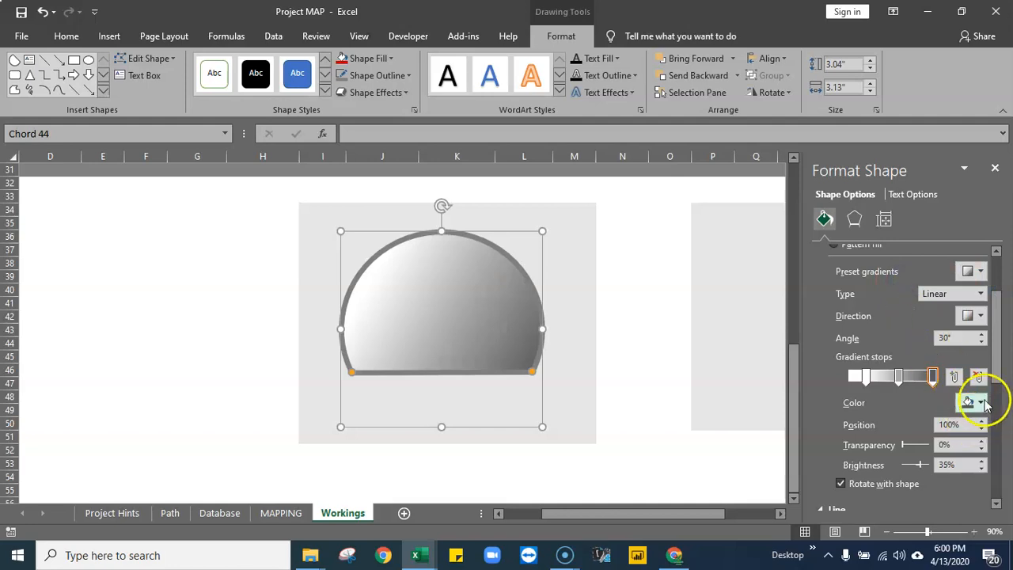
{"action": "left_click", "coordinate": [980, 402]}
{"action": "left_click", "coordinate": [902, 272]}
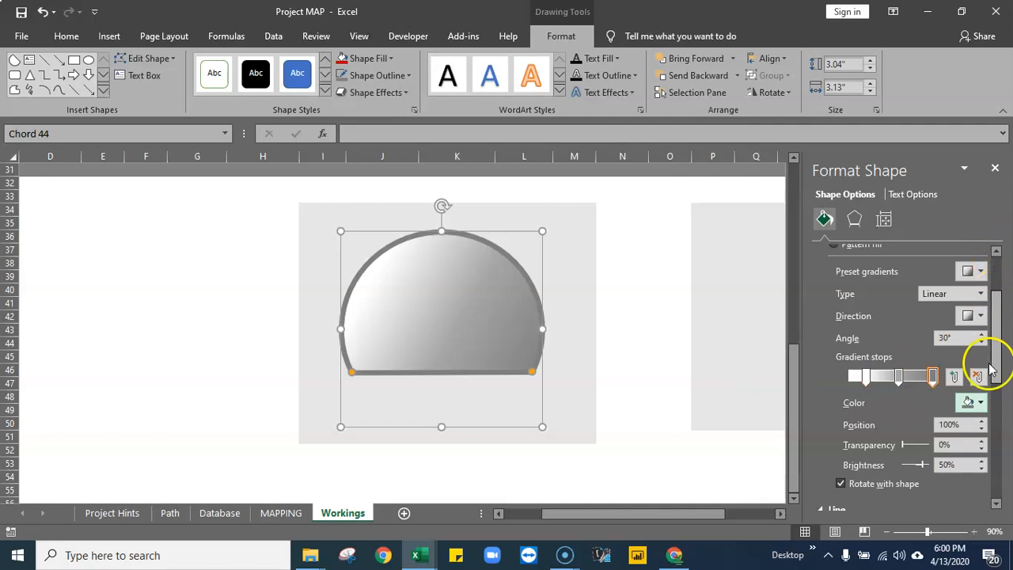
Close the shape formatting options and copy the gradient-filled chord
{"action": "left_click", "coordinate": [995, 167]}
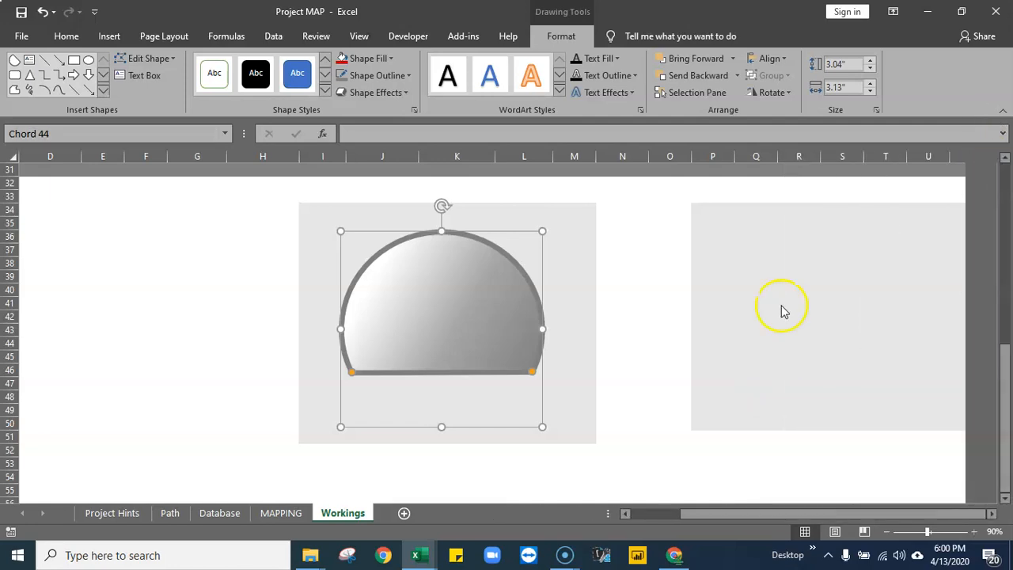
{"action": "left_click", "coordinate": [752, 342]}
{"action": "left_click", "coordinate": [452, 299]}
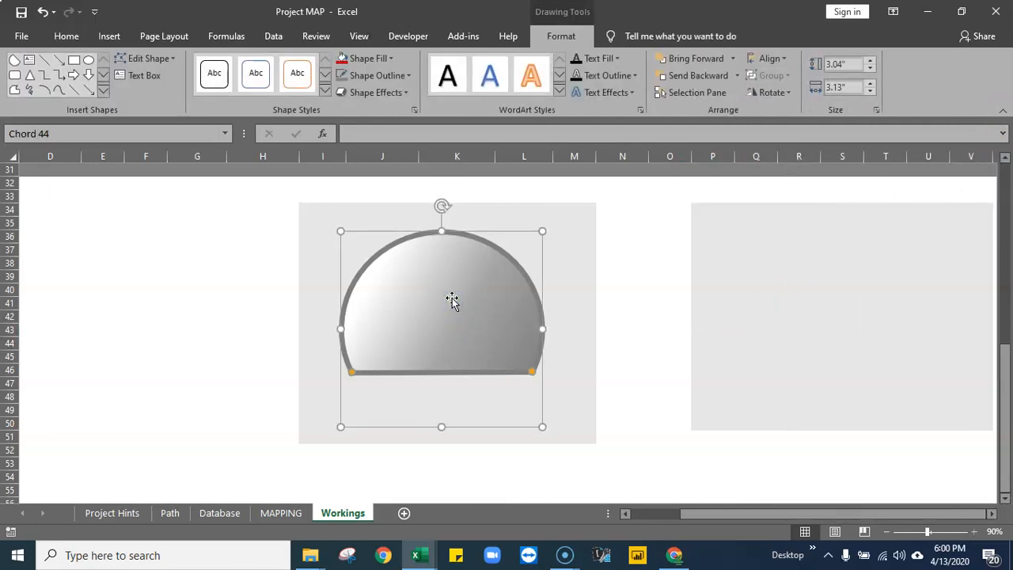
{"action": "right_click", "coordinate": [452, 298]}
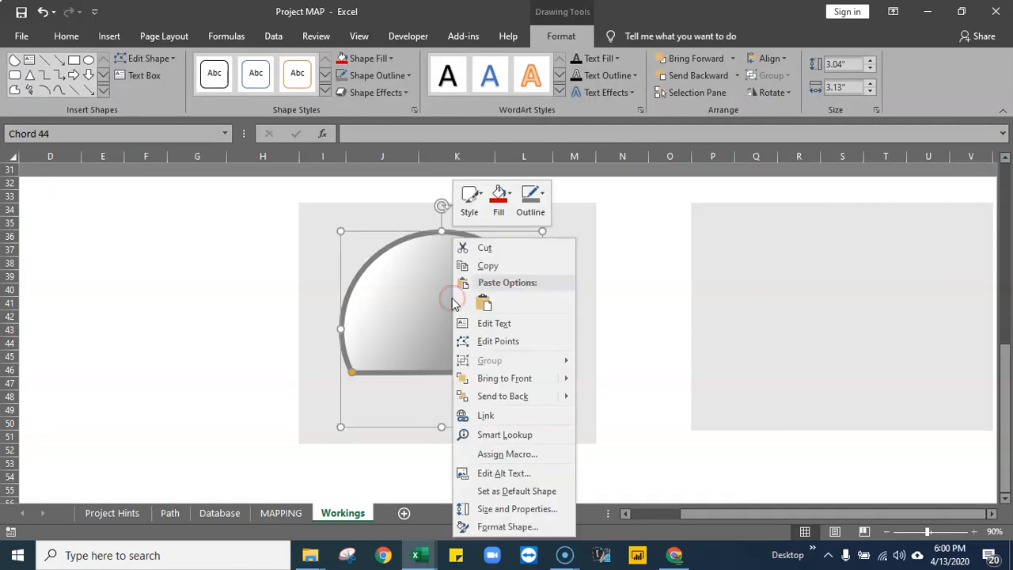
{"action": "left_click", "coordinate": [489, 266]}
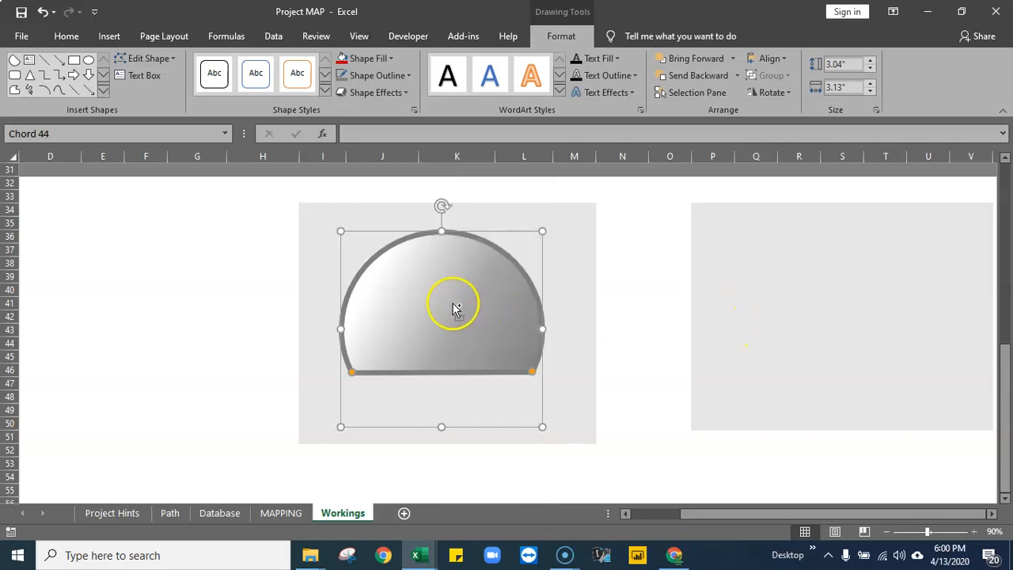
Replace a trial duplicate of the chord with a pasted copy placed beside the original, aligned at the same height
{"action": "left_click_drag", "start_coordinate": [453, 303], "coordinate": [734, 324]}
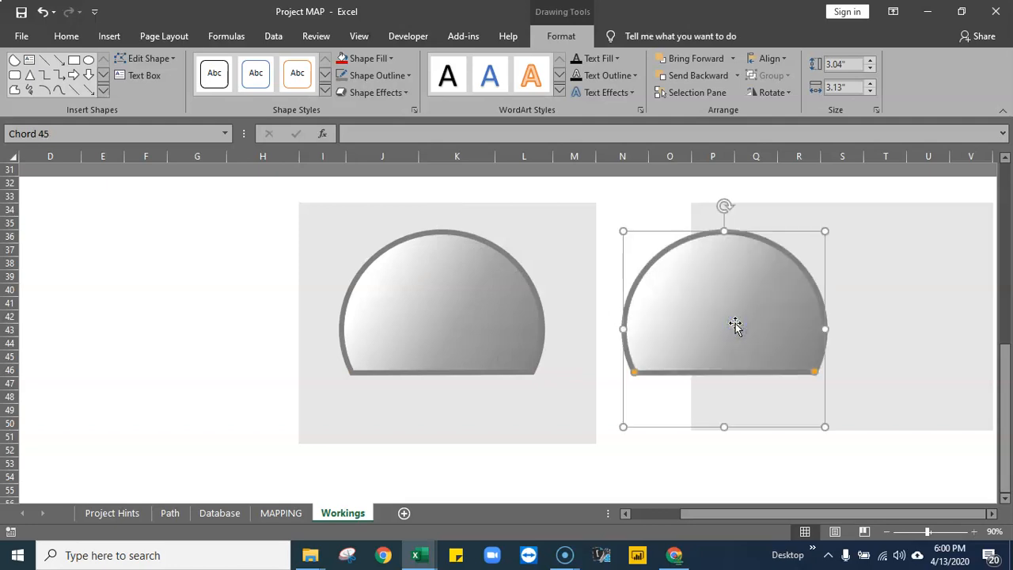
{"action": "key", "text": "Delete"}
{"action": "left_click", "coordinate": [481, 303]}
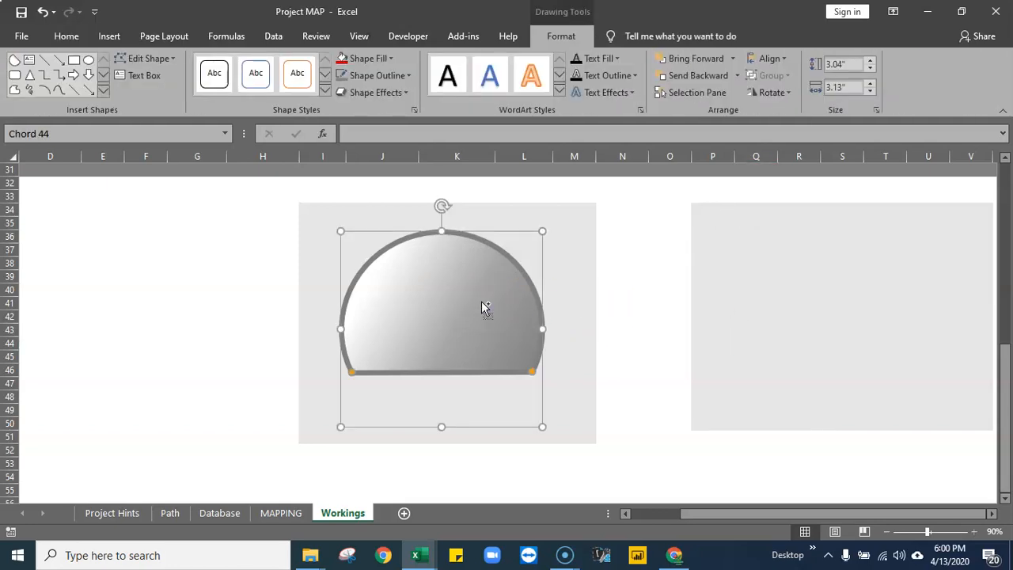
{"action": "left_click", "coordinate": [633, 307]}
{"action": "key", "text": "ctrl+v"}
{"action": "left_click", "coordinate": [715, 369]}
{"action": "left_click_drag", "start_coordinate": [716, 368], "coordinate": [713, 303]}
Shrink the copied chord to about 2.38" high and 2.45" wide and centre it vertically beside the original
{"action": "left_click", "coordinate": [982, 414]}
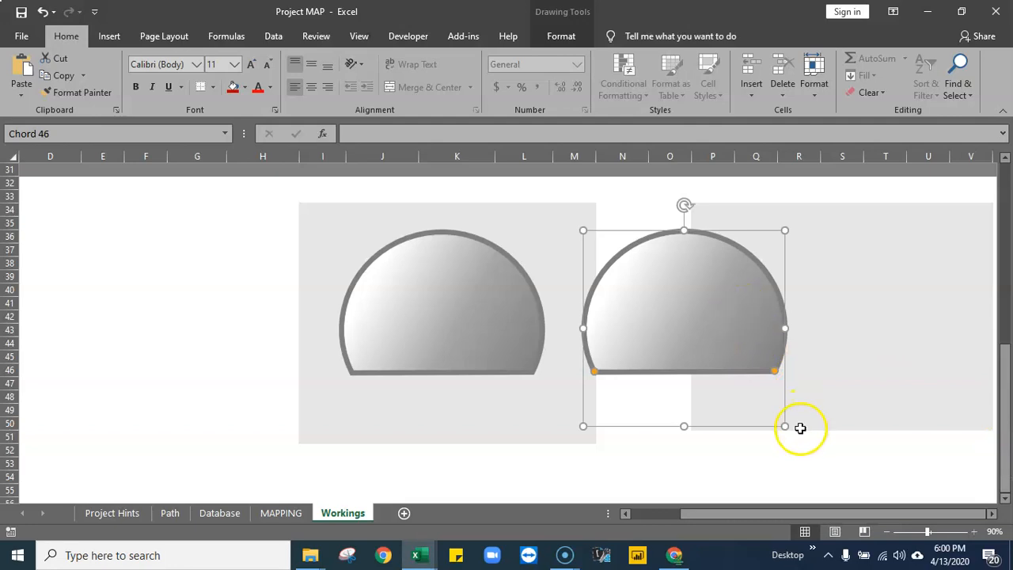
{"action": "left_click_drag", "start_coordinate": [784, 426], "coordinate": [741, 384]}
{"action": "left_click_drag", "start_coordinate": [677, 304], "coordinate": [682, 323]}
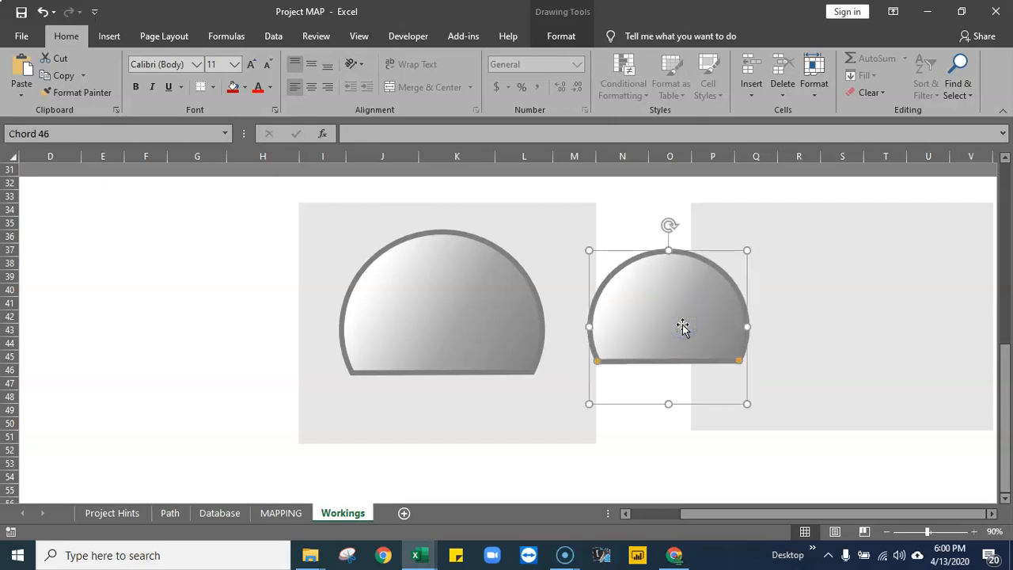
Set the smaller chord's outline weight to 3 pt
{"action": "left_click", "coordinate": [559, 37]}
{"action": "left_click", "coordinate": [406, 75]}
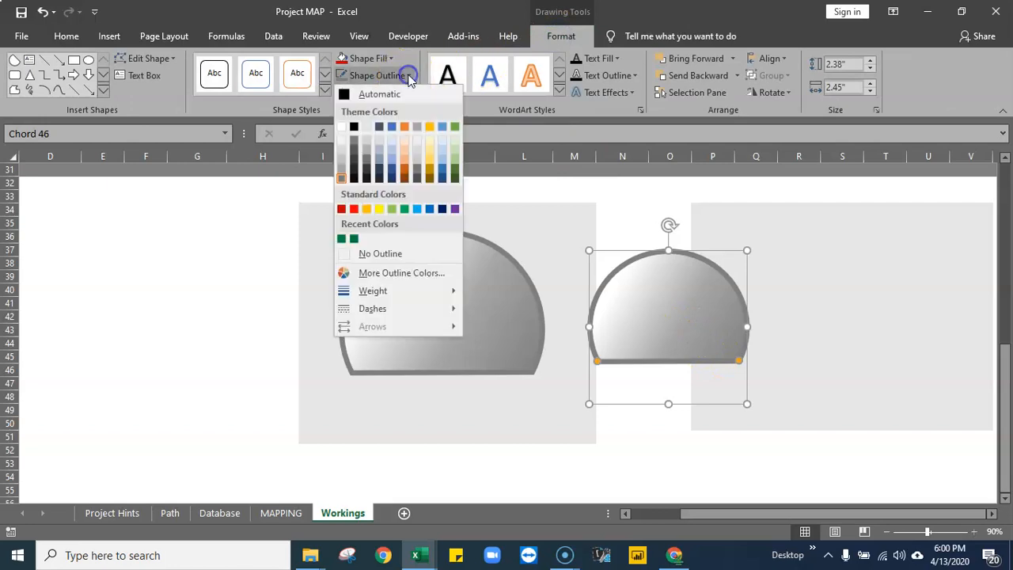
{"action": "mouse_move", "coordinate": [382, 291]}
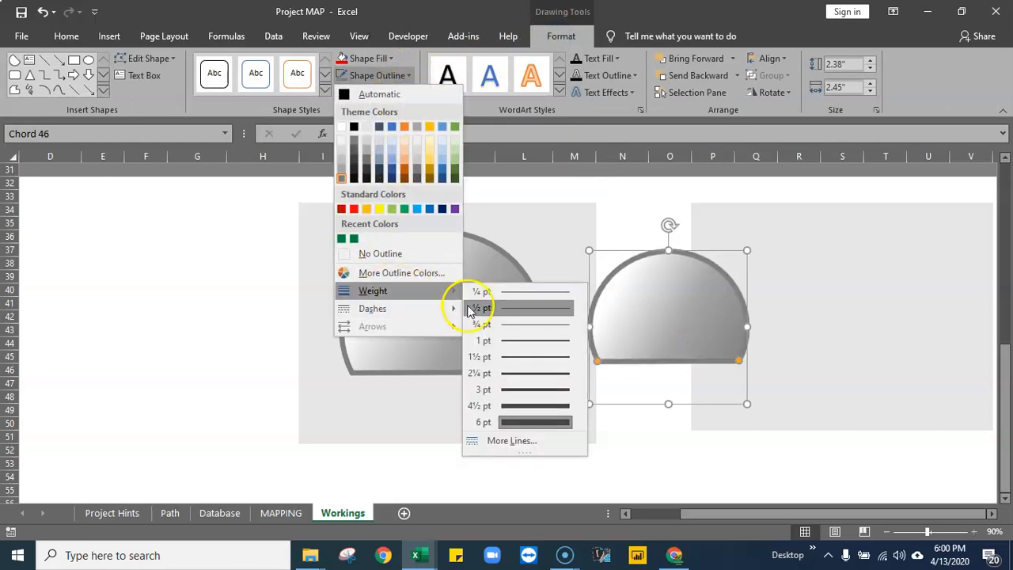
{"action": "left_click", "coordinate": [524, 388]}
{"action": "left_click", "coordinate": [821, 358]}
Open the smaller chord's shape formatting options and set its linear gradient angle to 110°
{"action": "left_click", "coordinate": [695, 319]}
{"action": "right_click", "coordinate": [683, 324]}
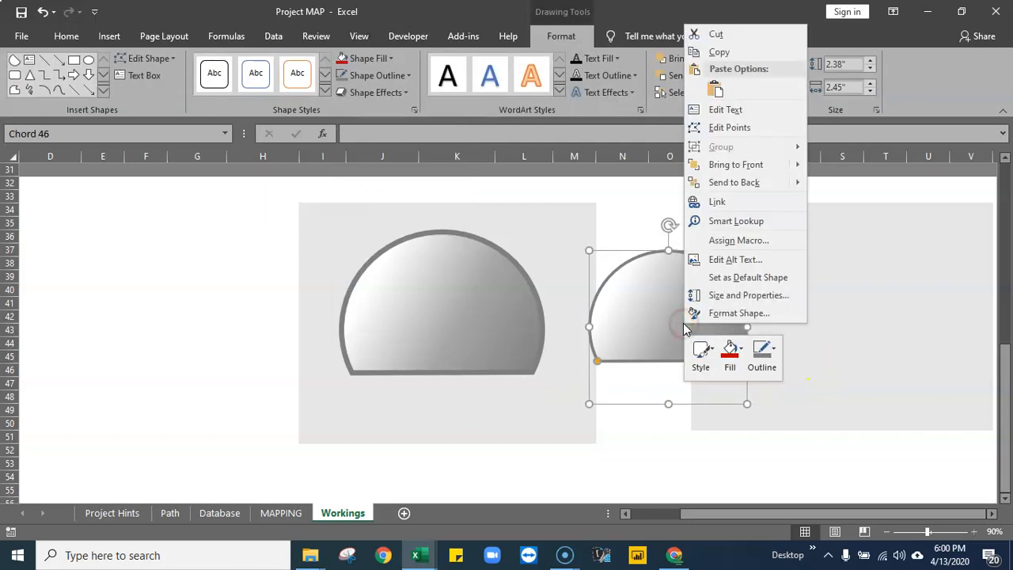
{"action": "left_click", "coordinate": [735, 312]}
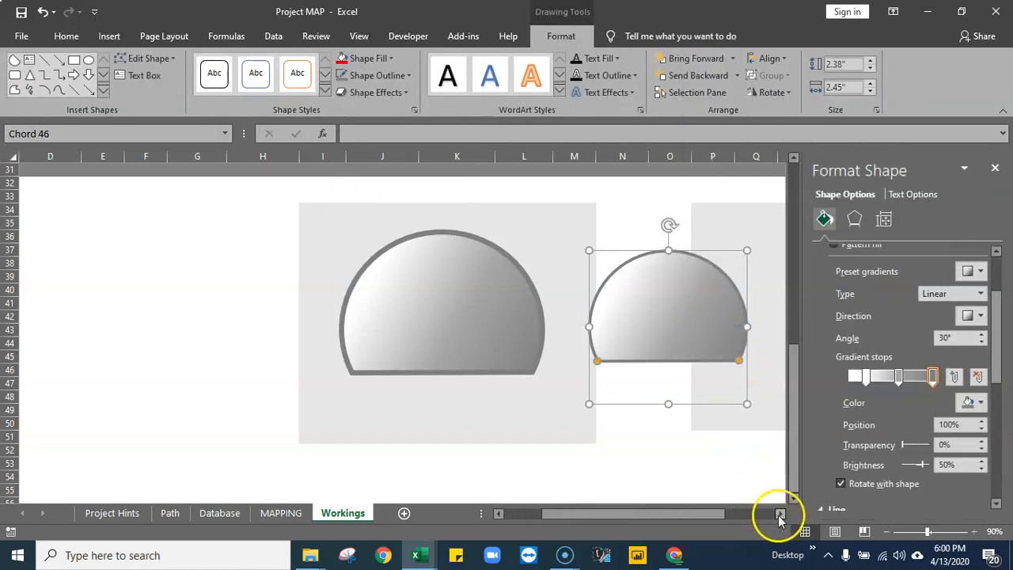
{"action": "left_click", "coordinate": [778, 515]}
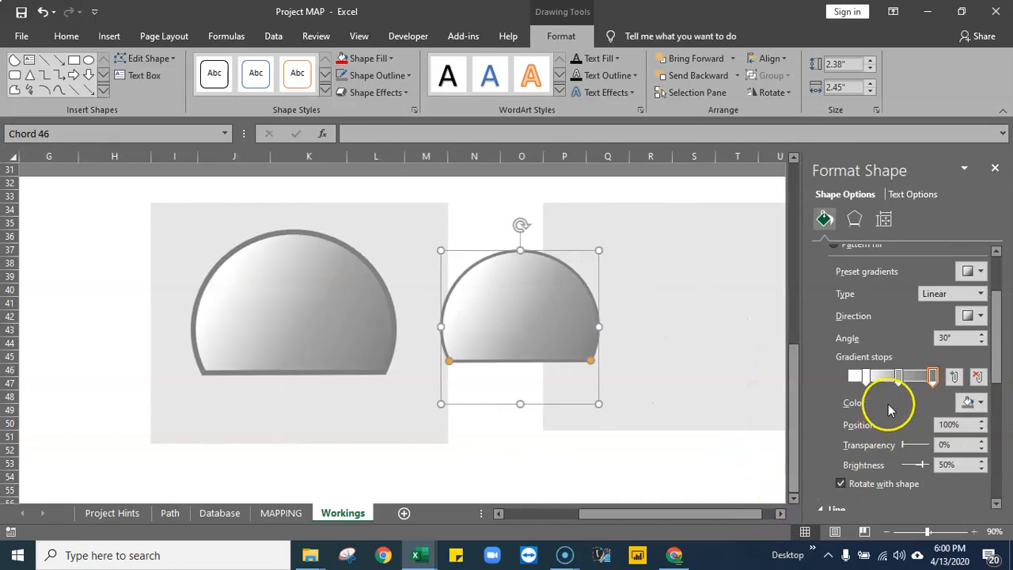
{"action": "left_click", "coordinate": [382, 331]}
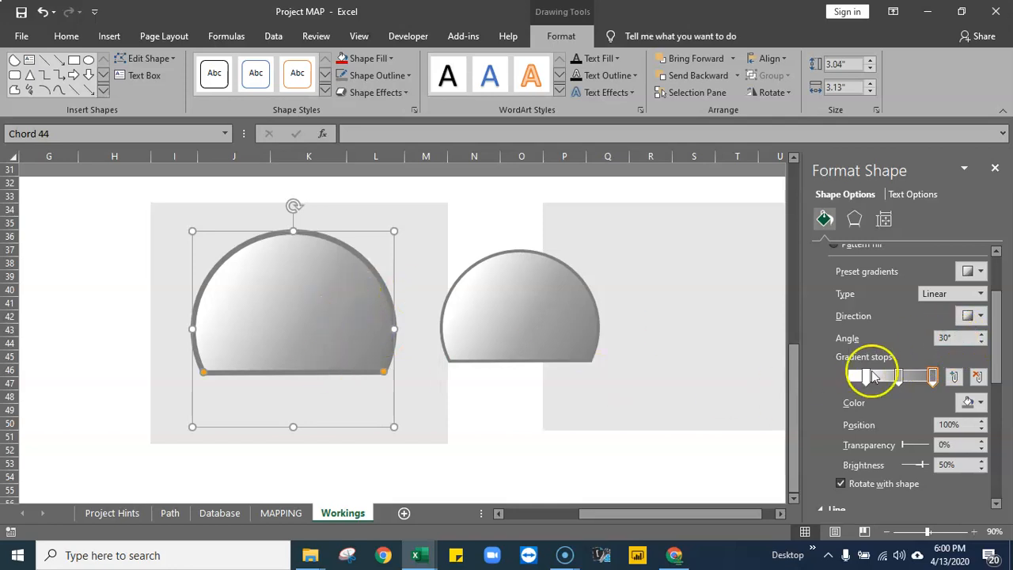
{"action": "left_click", "coordinate": [524, 323]}
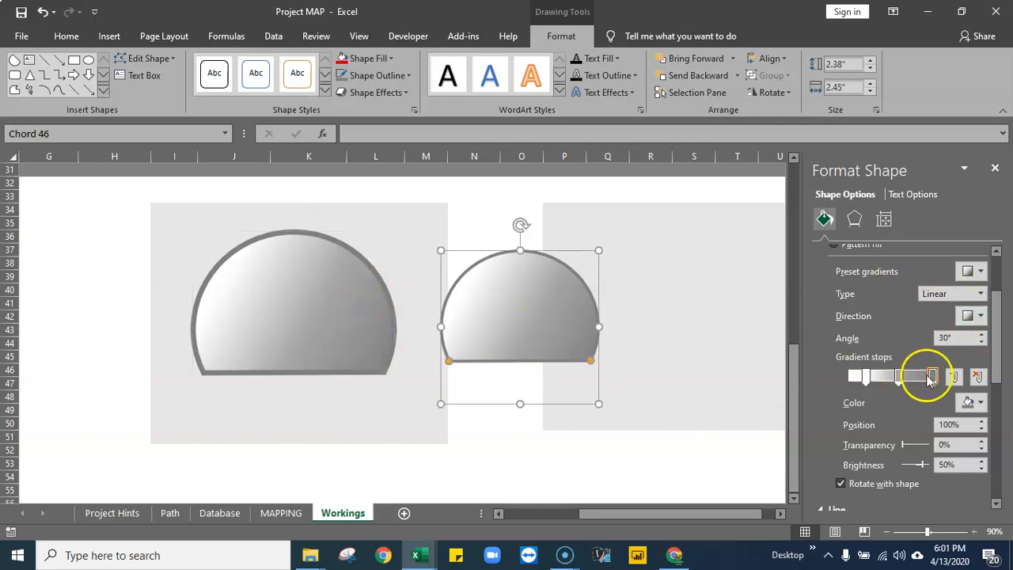
{"action": "left_click", "coordinate": [981, 334]}
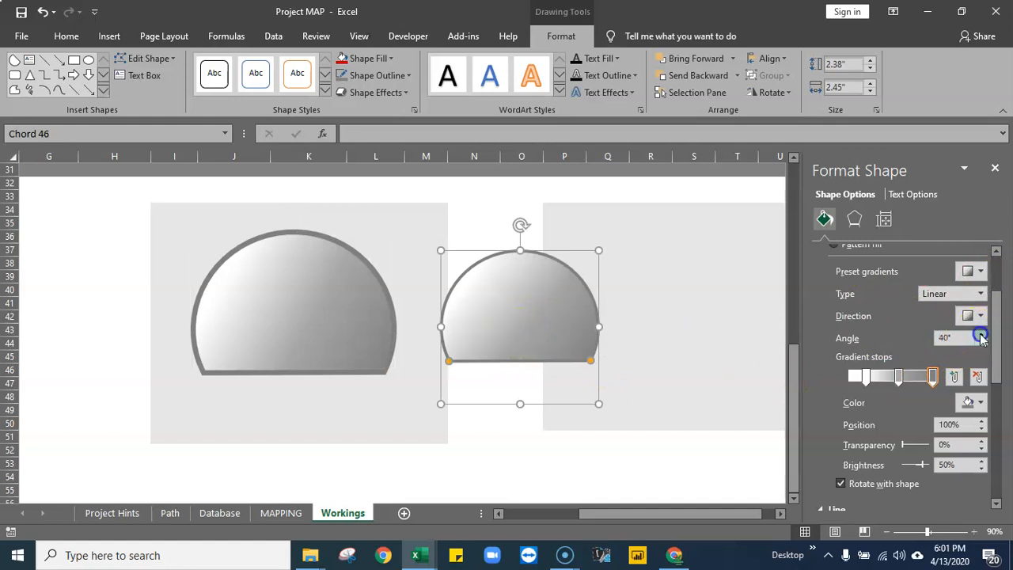
{"action": "left_click", "coordinate": [982, 334]}
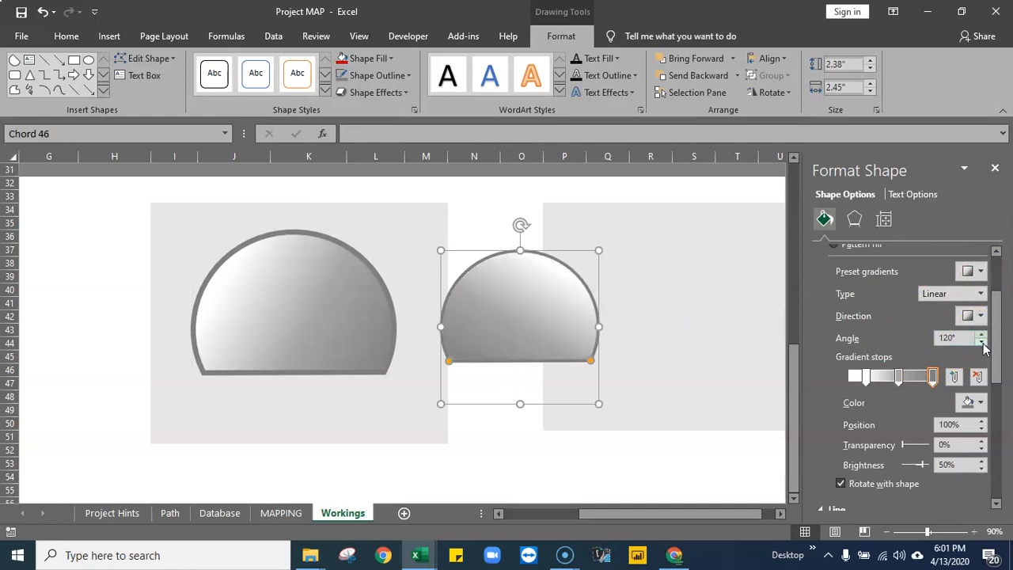
{"action": "left_click", "coordinate": [981, 342]}
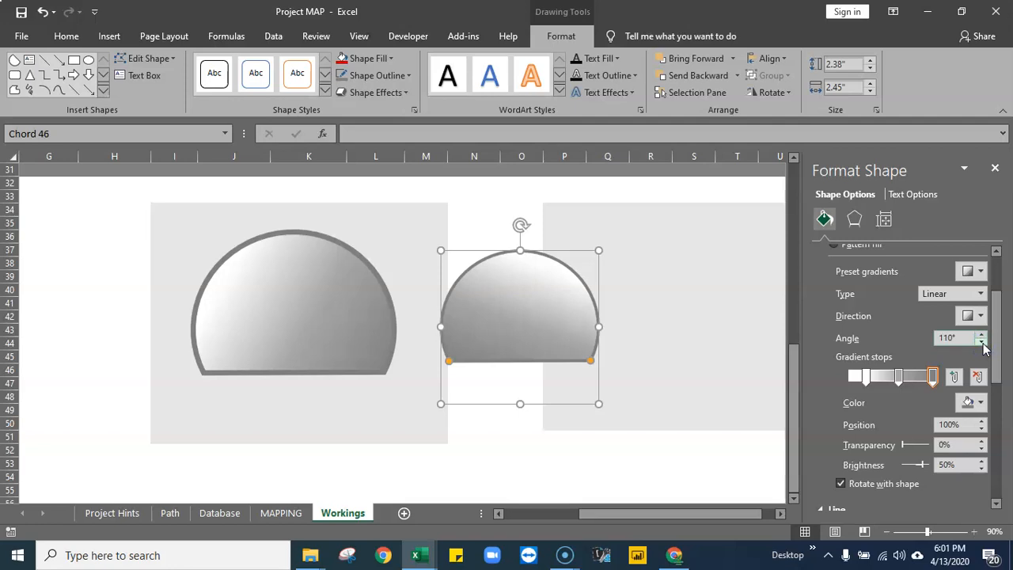
{"action": "left_click", "coordinate": [317, 299]}
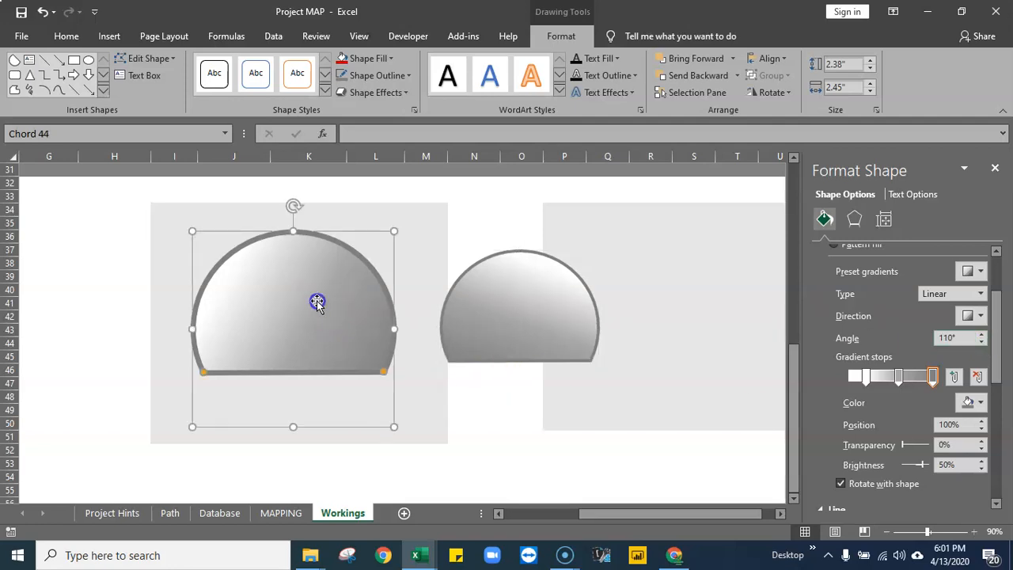
{"action": "left_click", "coordinate": [982, 342]}
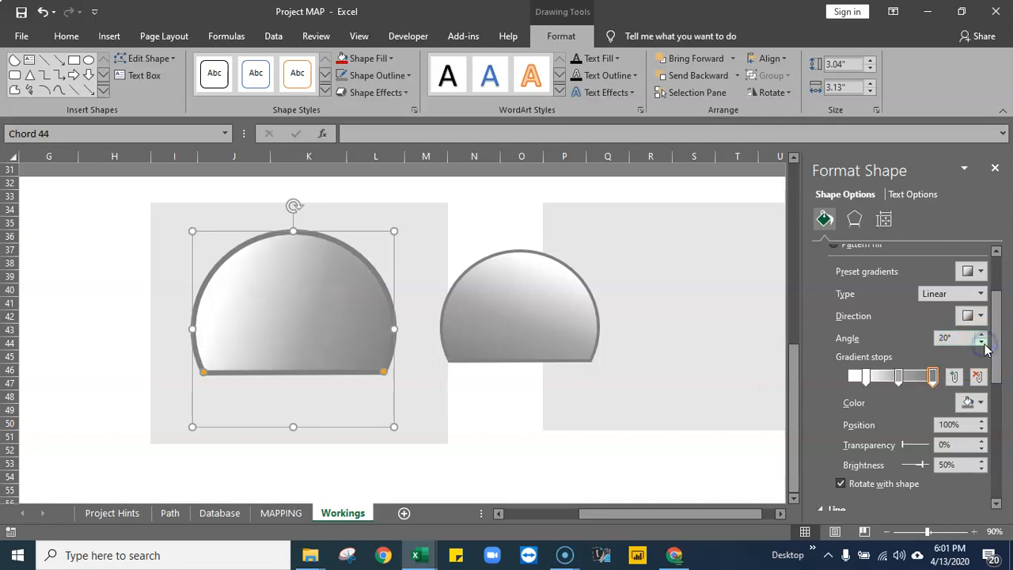
{"action": "left_click", "coordinate": [982, 335]}
{"action": "left_click", "coordinate": [982, 335]}
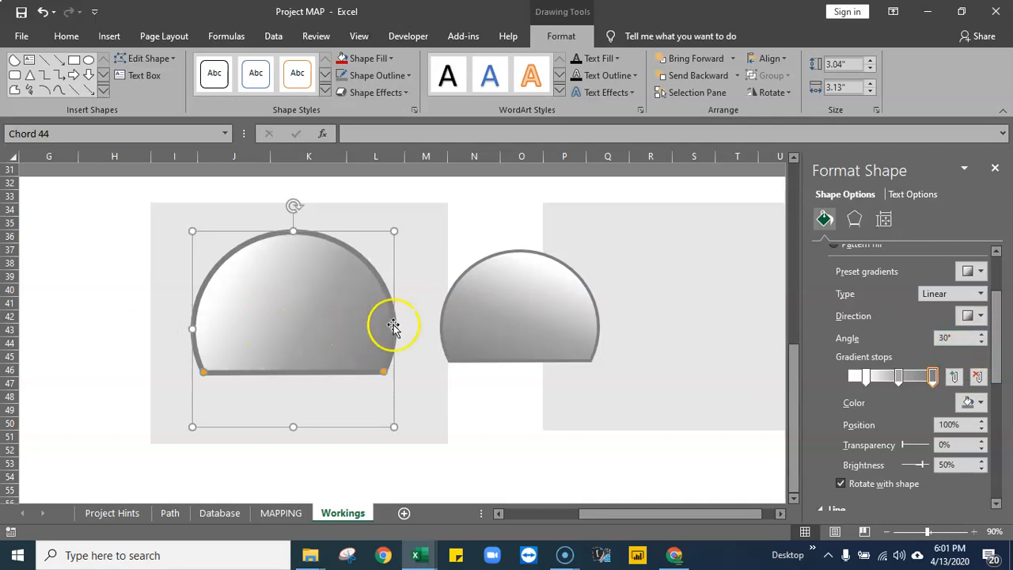
Move the smaller chord onto the larger one, centred inside its outline as the inner meter face
{"action": "left_click", "coordinate": [562, 326]}
{"action": "left_click", "coordinate": [528, 322]}
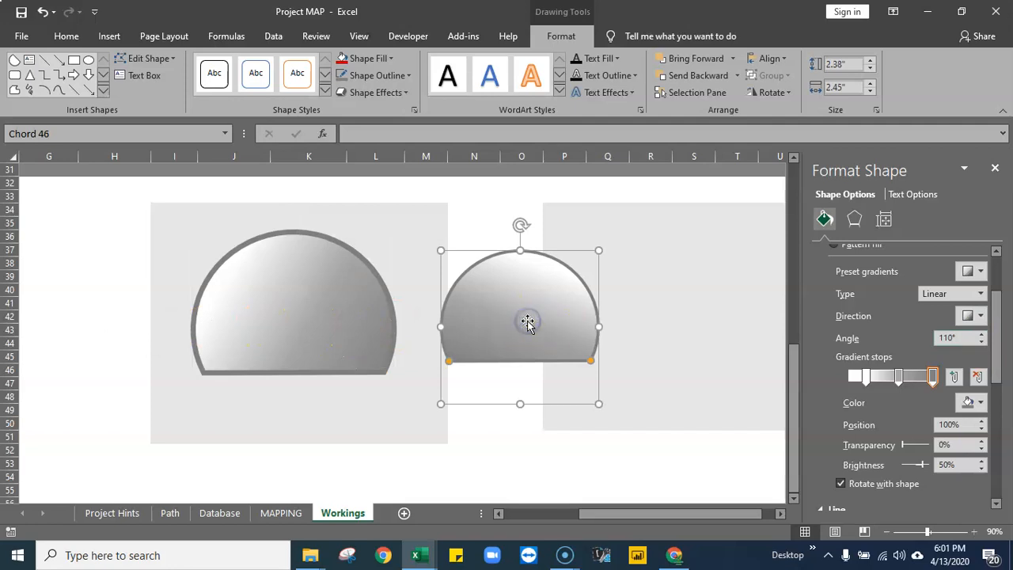
{"action": "left_click_drag", "start_coordinate": [544, 305], "coordinate": [317, 305]}
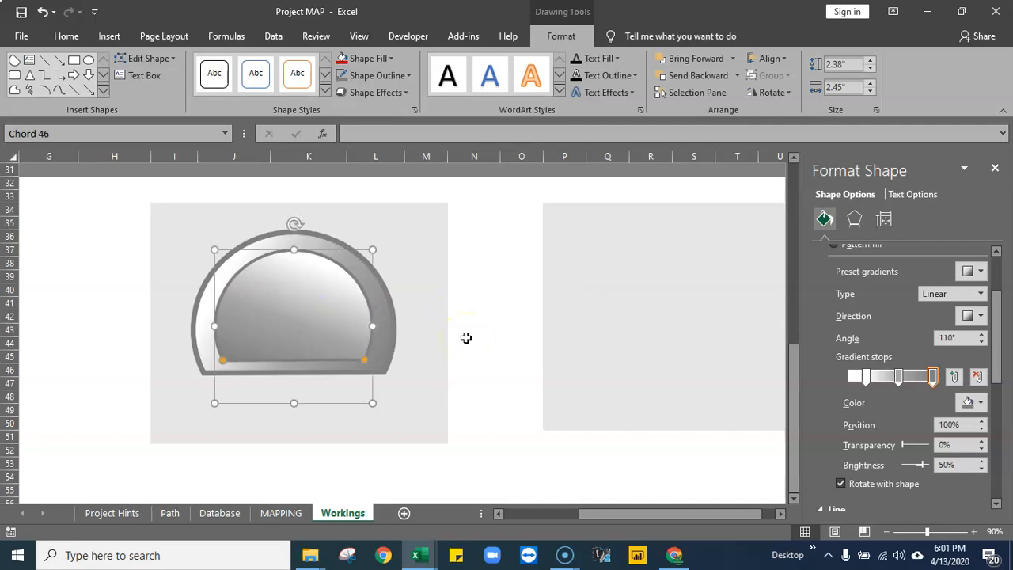
{"action": "left_click", "coordinate": [466, 338]}
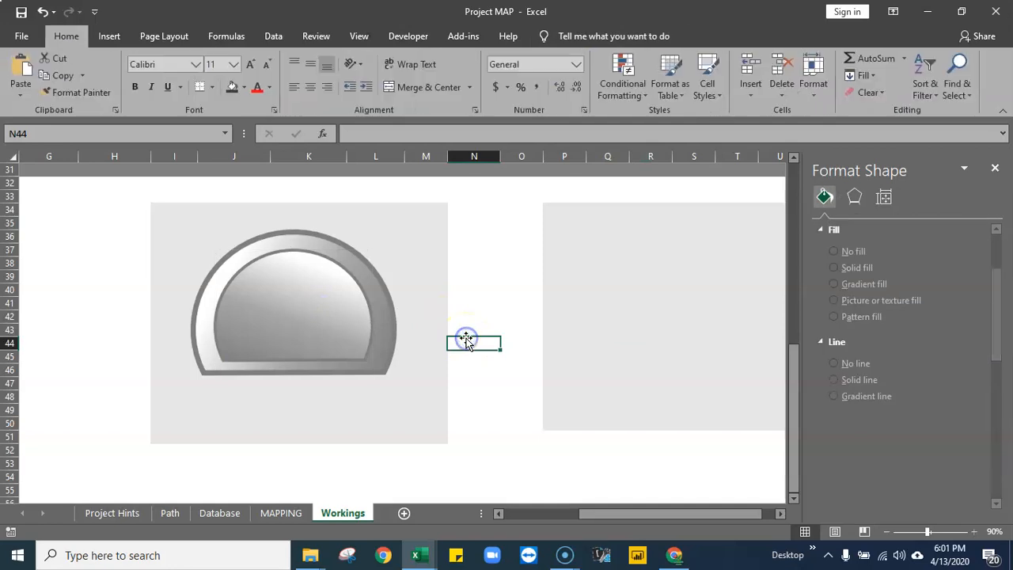
Reduce the larger chord's height to about 2.77" so its flat bottom edge meets the inner chord's base
{"action": "left_click", "coordinate": [294, 374]}
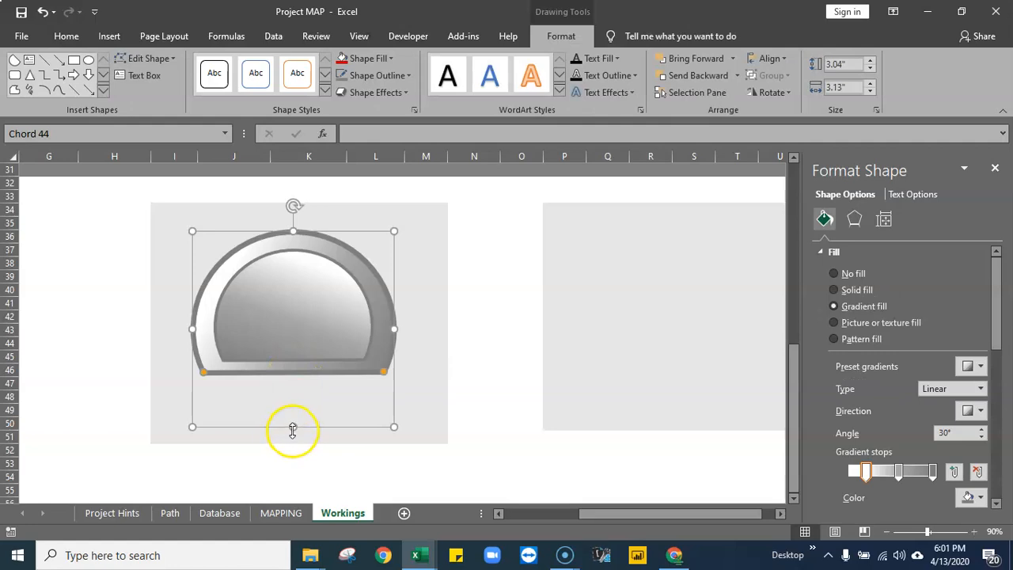
{"action": "left_click_drag", "start_coordinate": [292, 430], "coordinate": [294, 409]}
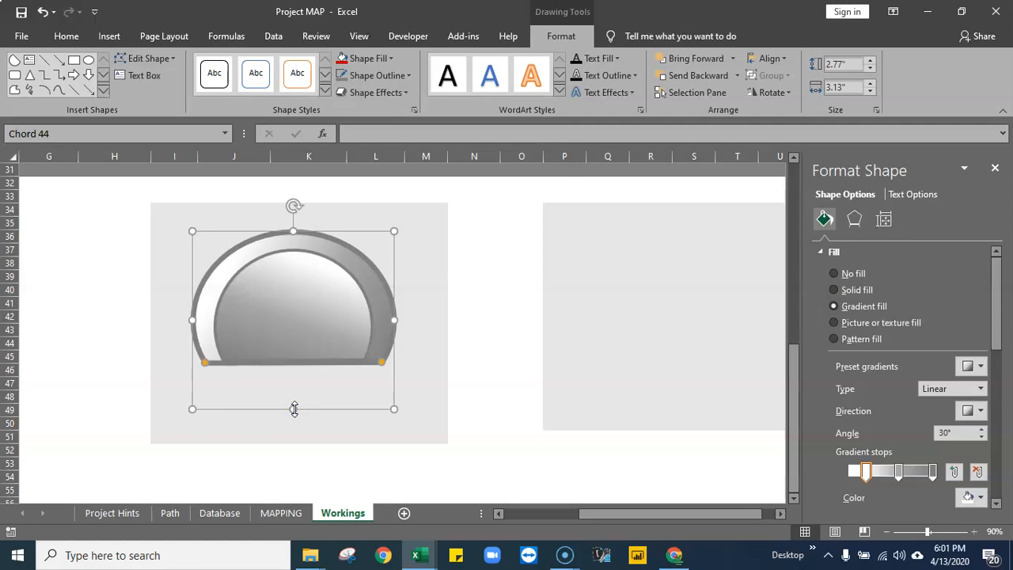
{"action": "left_click", "coordinate": [498, 383]}
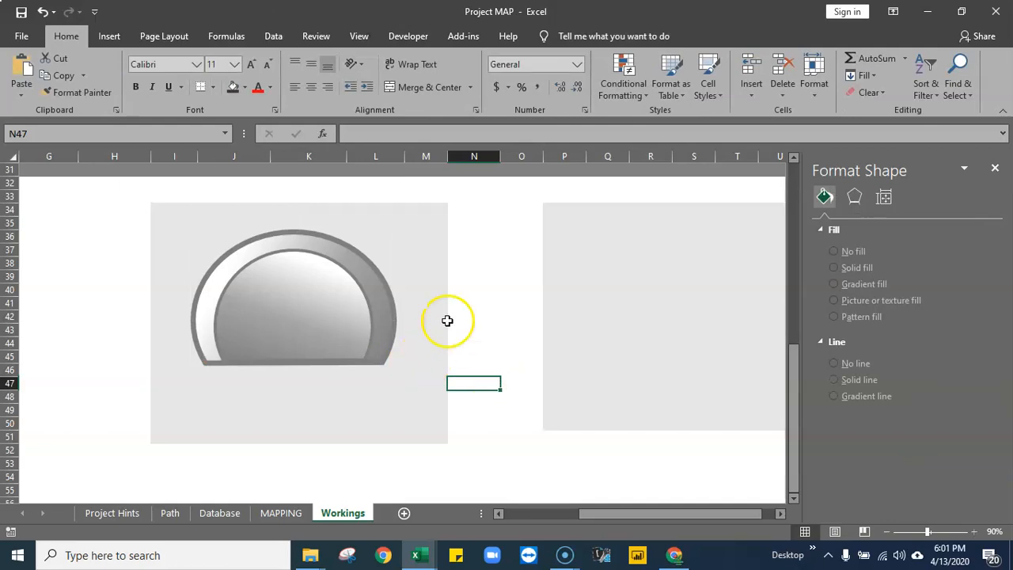
Duplicate the inner chord to the empty area beside the meter and remove the copy's outline
{"action": "left_click", "coordinate": [316, 314]}
{"action": "left_click_drag", "start_coordinate": [314, 319], "coordinate": [595, 317]}
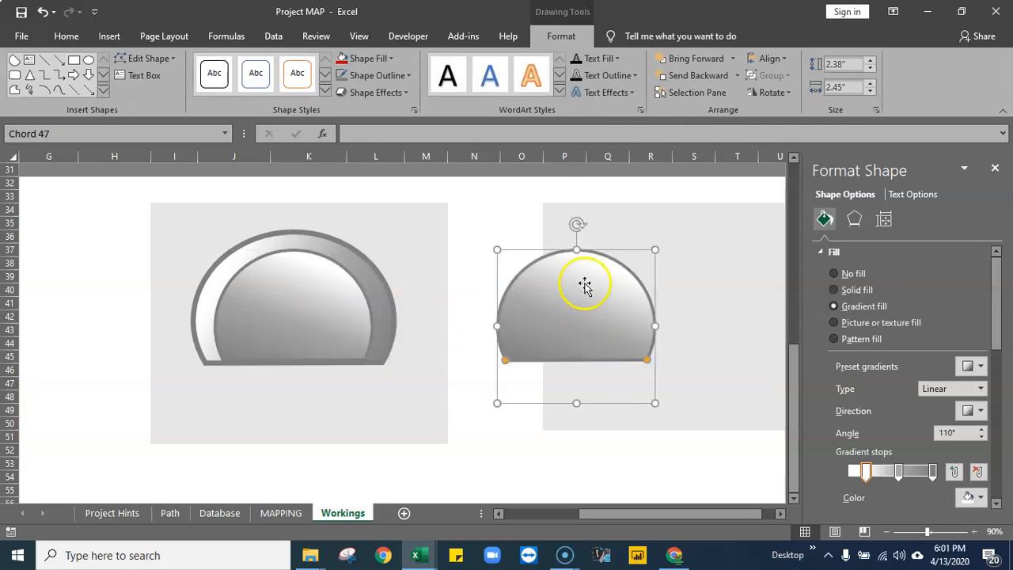
{"action": "left_click", "coordinate": [408, 75]}
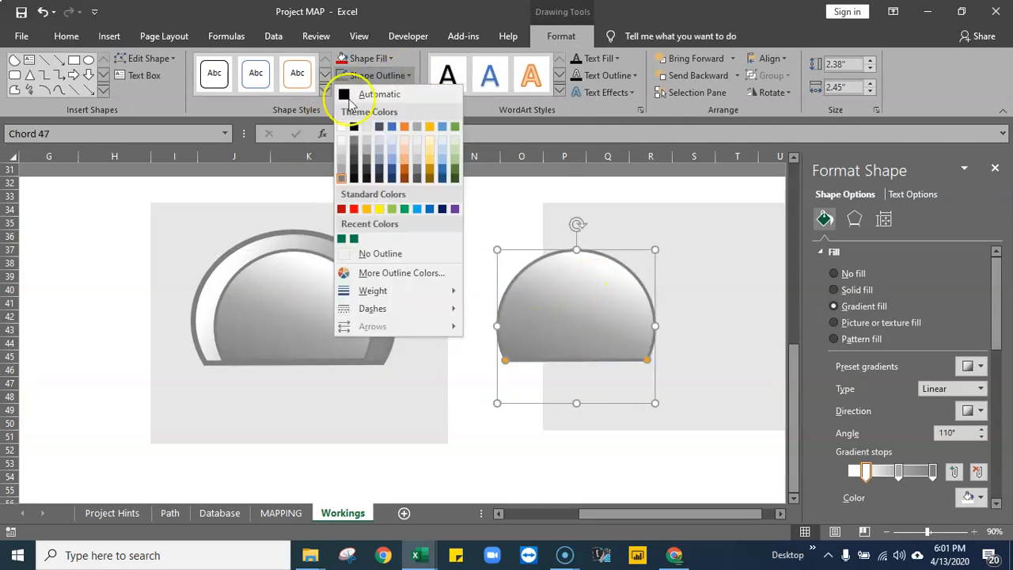
{"action": "left_click", "coordinate": [392, 253]}
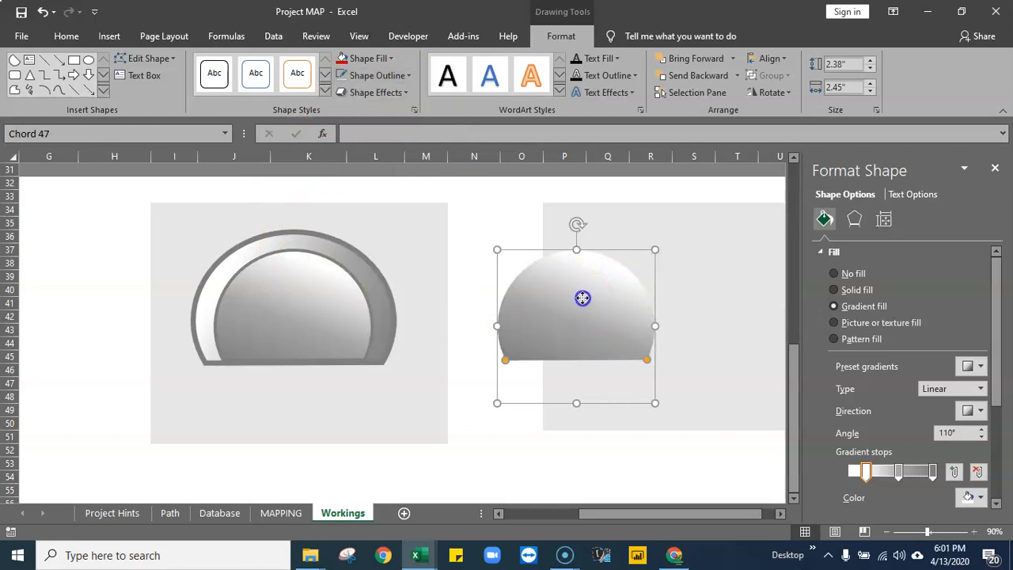
{"action": "left_click_drag", "start_coordinate": [577, 306], "coordinate": [535, 307]}
{"action": "left_click", "coordinate": [543, 310]}
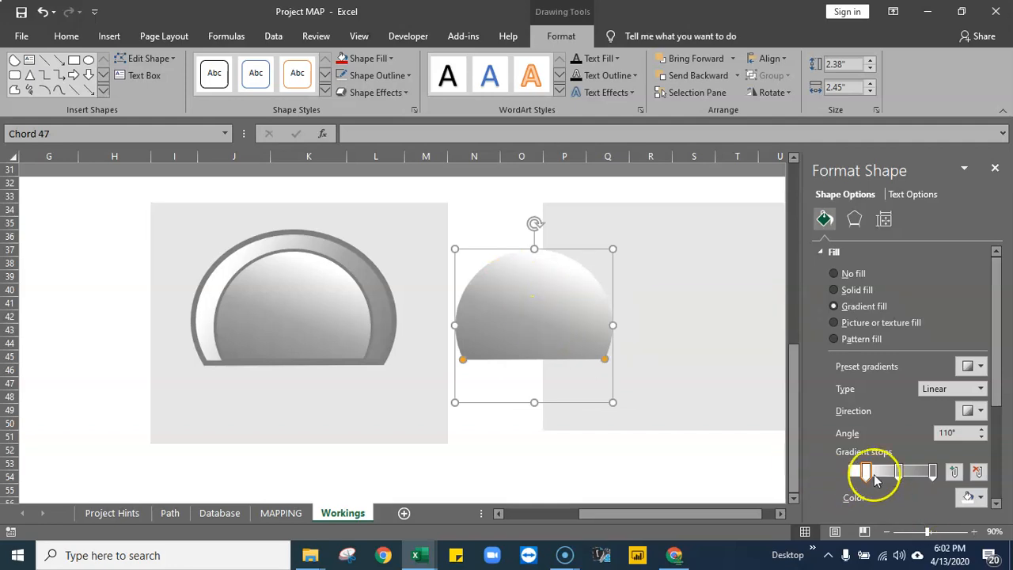
Move the copied chord's first gradient stop to the start of the gradient and delete the middle stop
{"action": "left_click_drag", "start_coordinate": [865, 472], "coordinate": [849, 473]}
{"action": "left_click", "coordinate": [898, 471]}
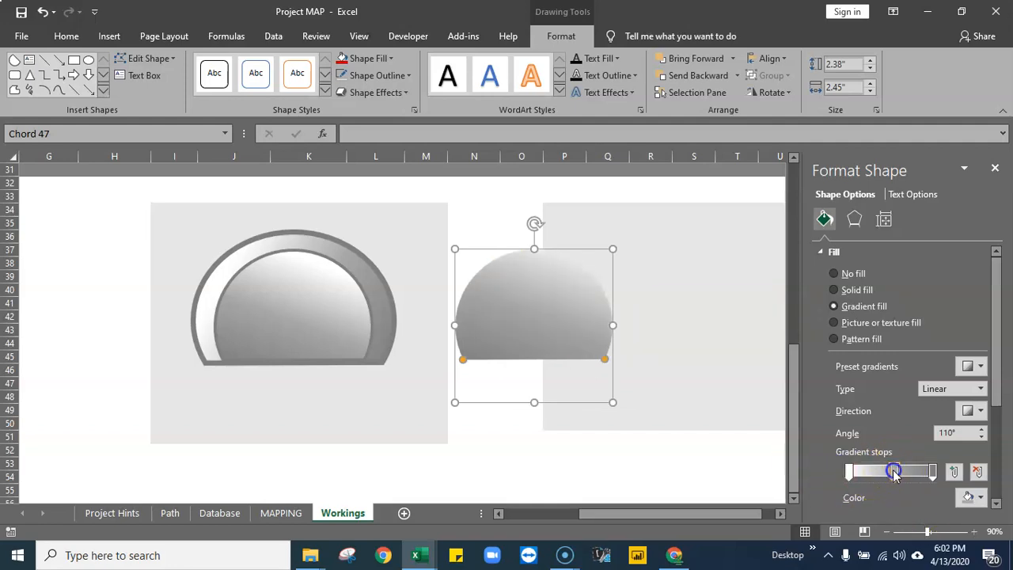
{"action": "left_click", "coordinate": [978, 471]}
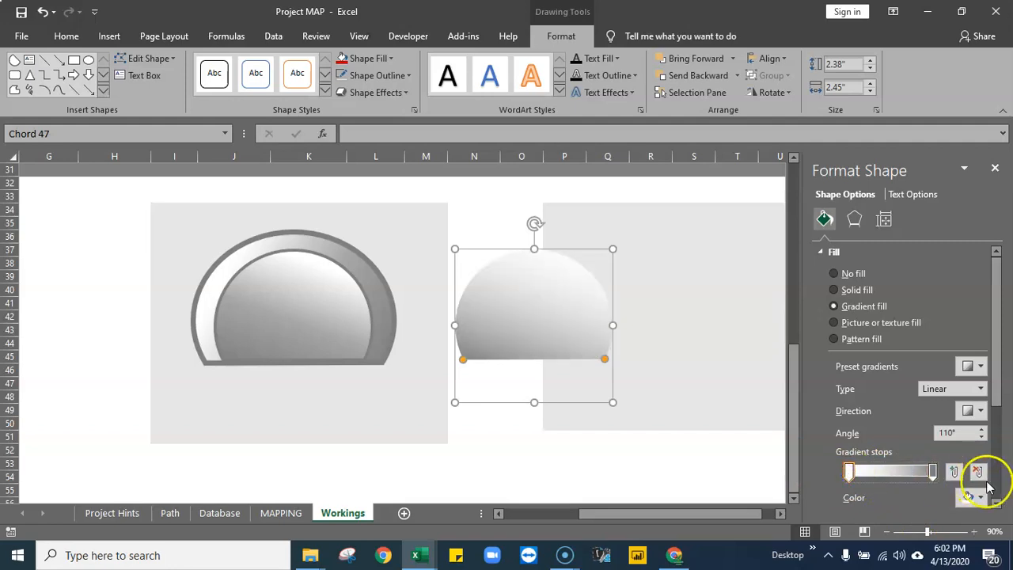
Colour the copied chord's first gradient stop standard Orange and its last stop Orange, Accent 2, and shift the chord slightly towards the meter
{"action": "left_click", "coordinate": [980, 497]}
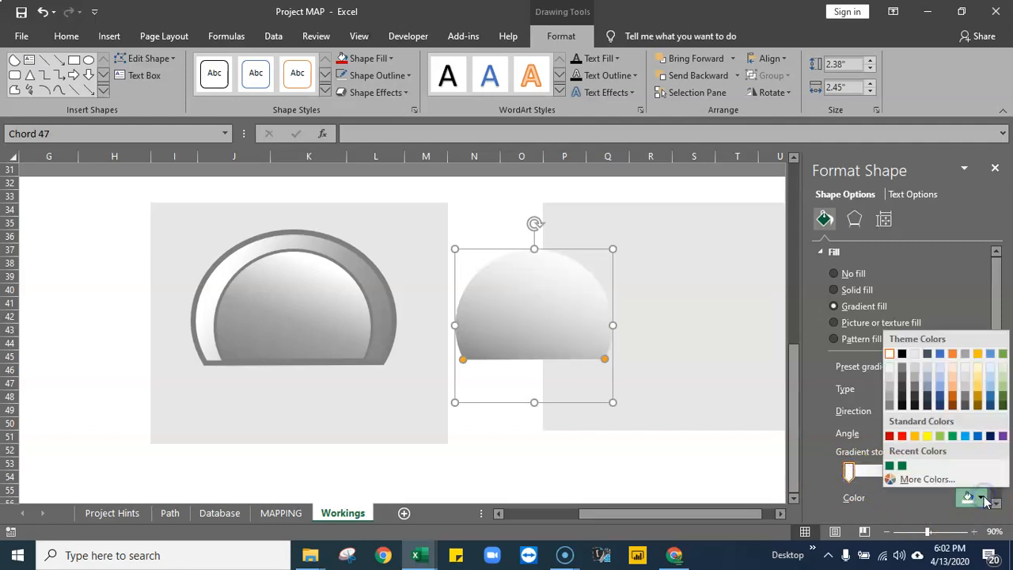
{"action": "left_click", "coordinate": [915, 436]}
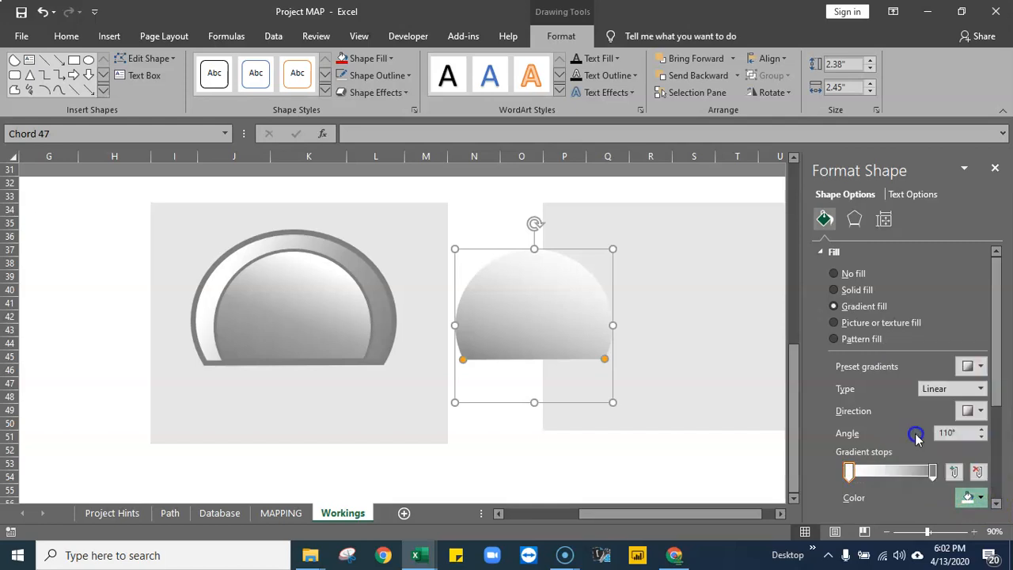
{"action": "left_click", "coordinate": [933, 472]}
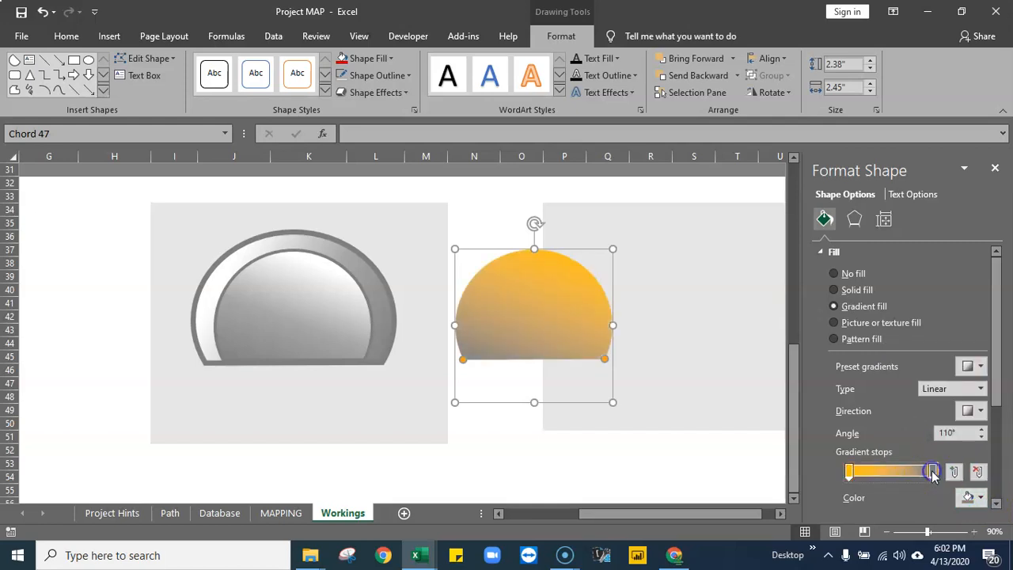
{"action": "left_click", "coordinate": [980, 499]}
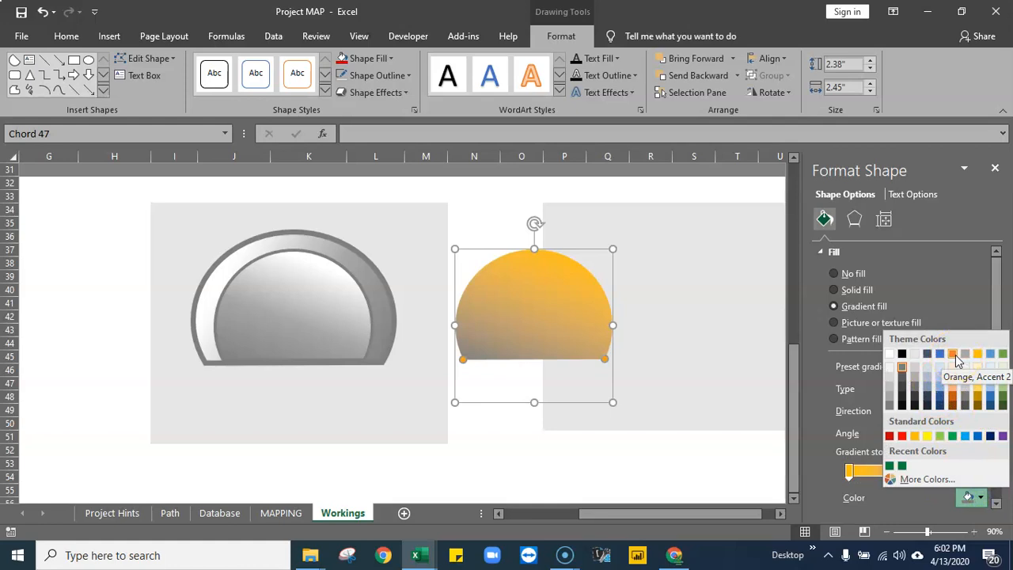
{"action": "left_click", "coordinate": [954, 355]}
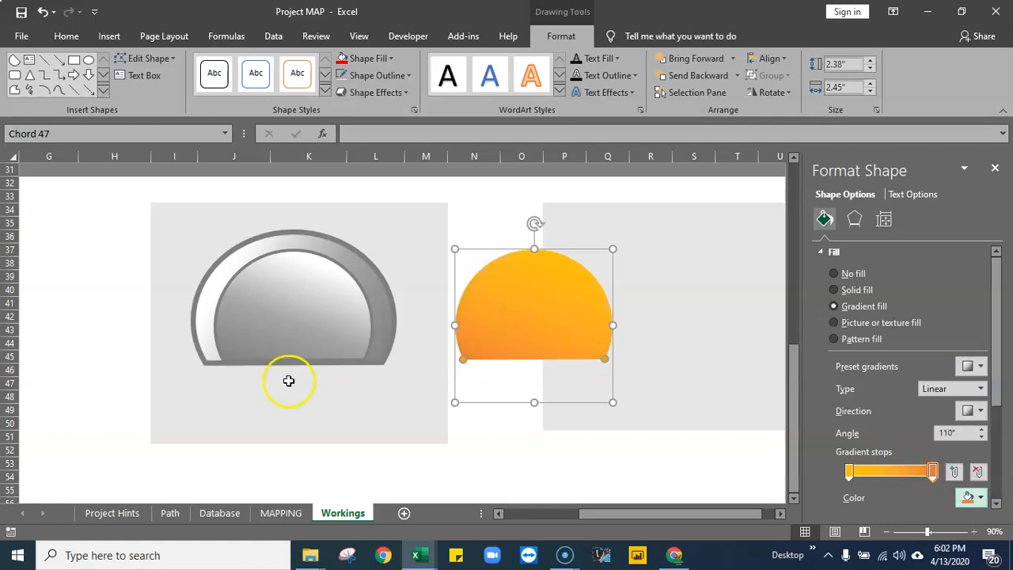
{"action": "left_click_drag", "start_coordinate": [538, 301], "coordinate": [526, 301]}
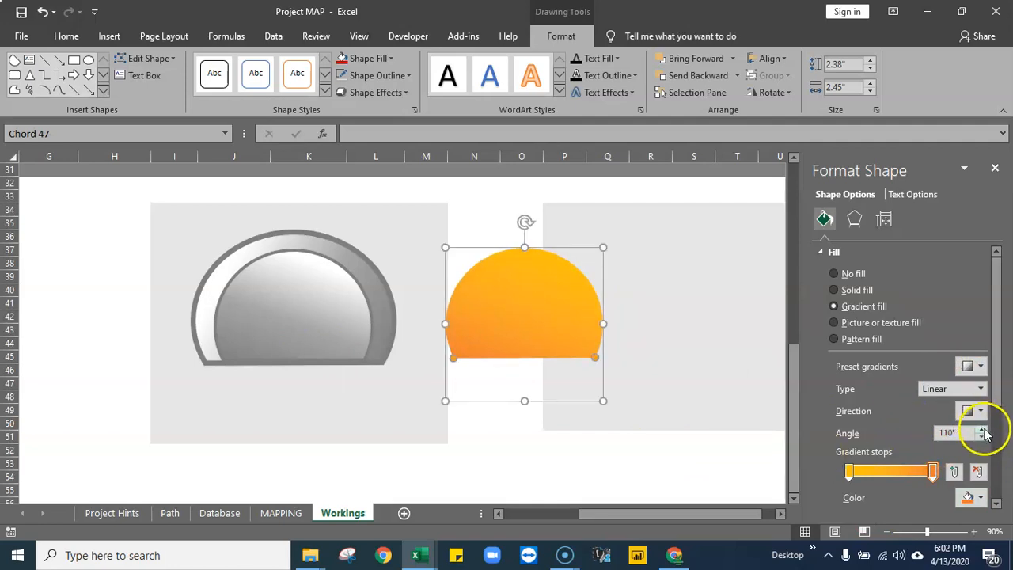
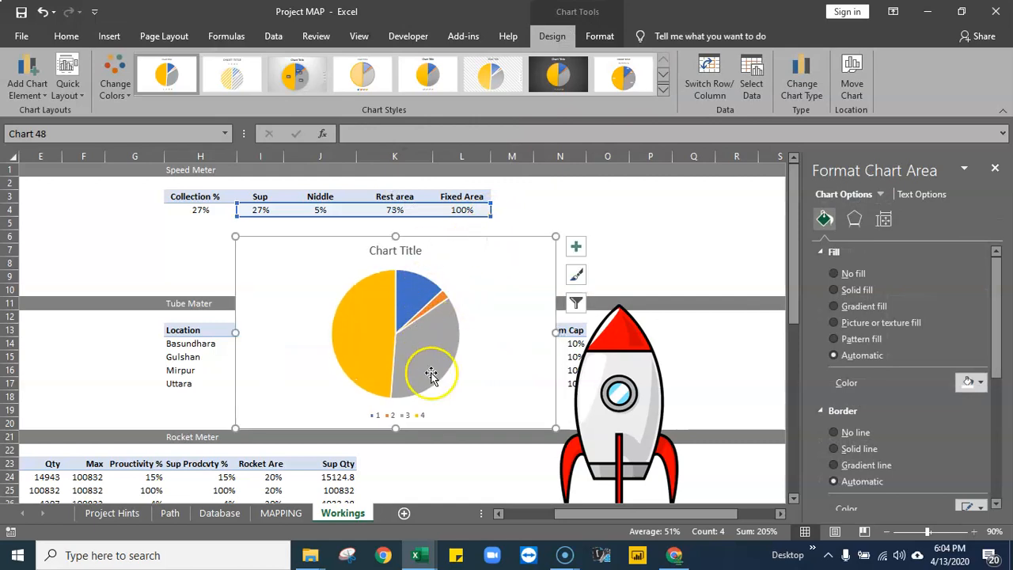
Delete the title and legend from the pie chart of the Speed Meter data
{"action": "left_click", "coordinate": [408, 253]}
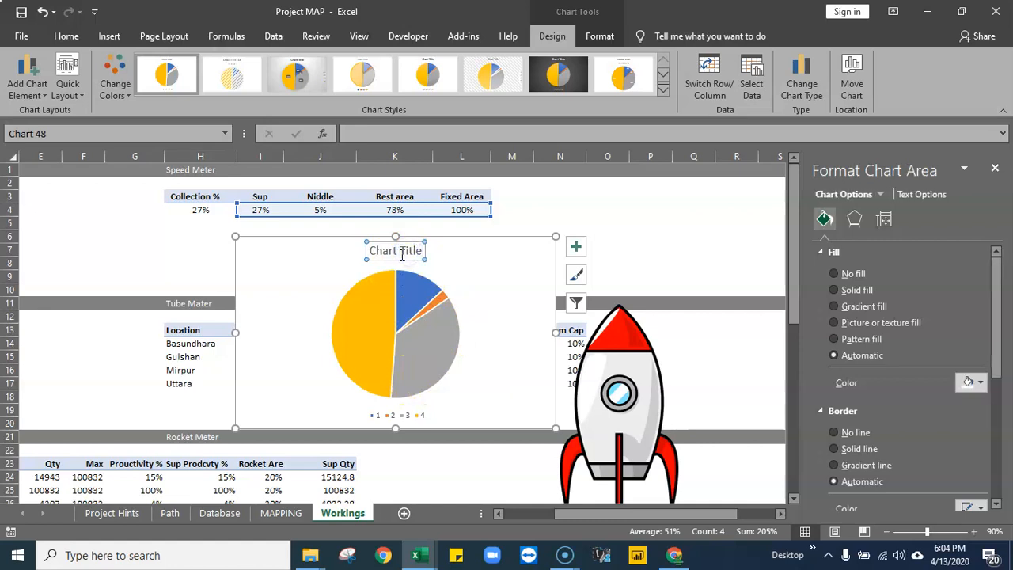
{"action": "key", "text": "Delete"}
{"action": "left_click", "coordinate": [390, 415]}
{"action": "key", "text": "Delete"}
{"action": "left_click", "coordinate": [473, 436]}
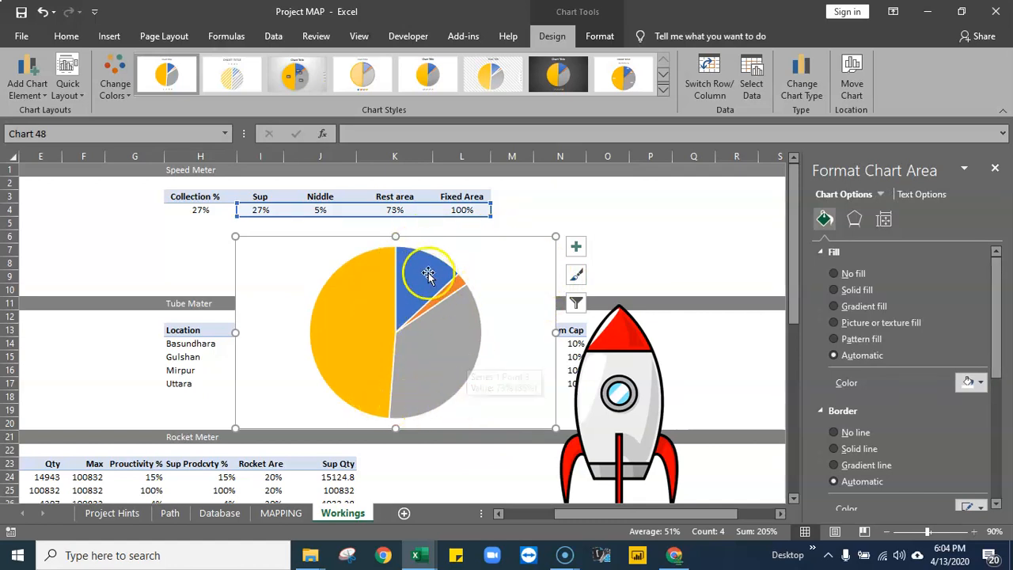
Set the pie series' angle of first slice to 270° so the Fixed Area slice fills the lower half
{"action": "left_click", "coordinate": [884, 222]}
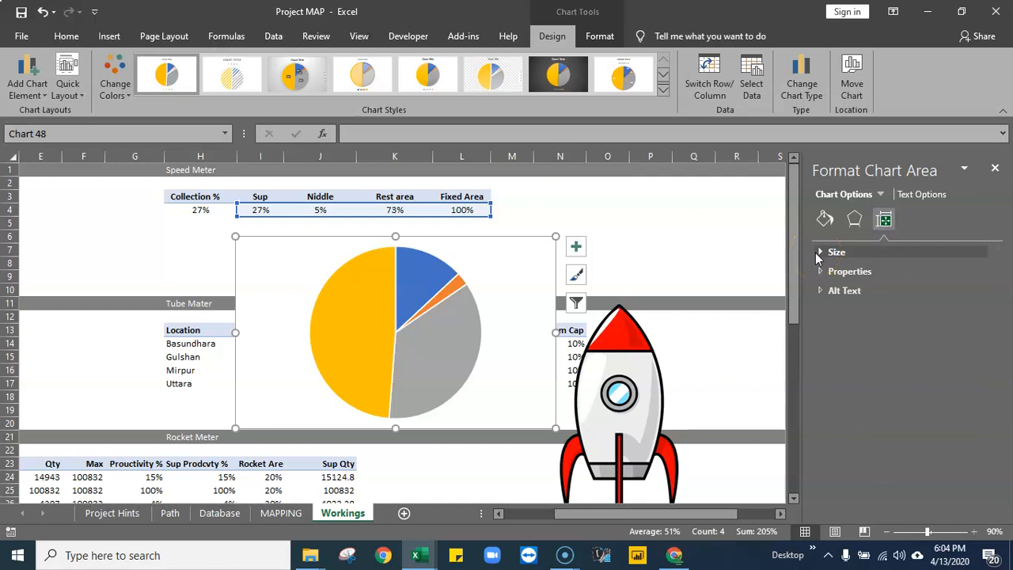
{"action": "left_click", "coordinate": [421, 279]}
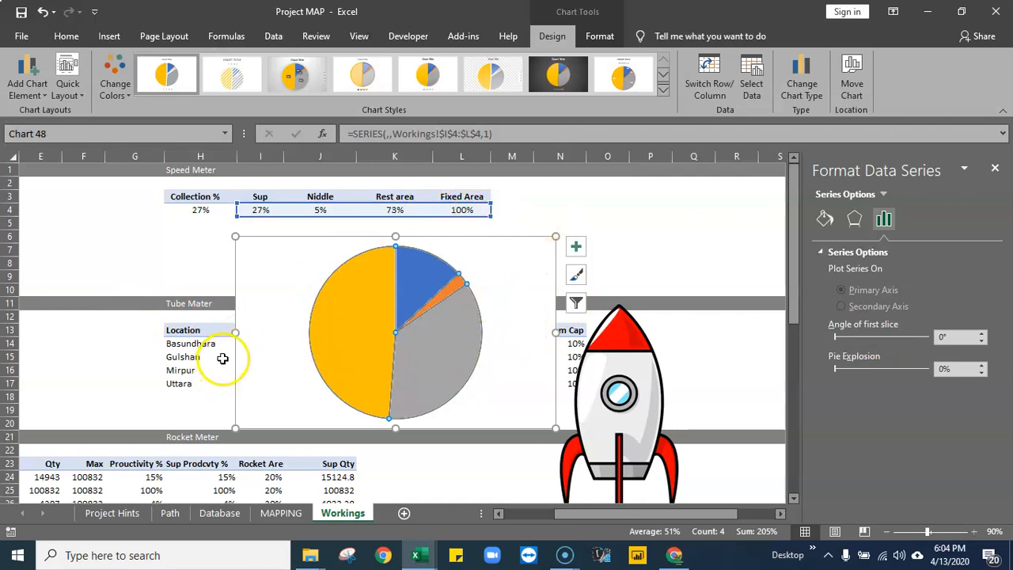
{"action": "left_click", "coordinate": [982, 334]}
{"action": "left_click", "coordinate": [982, 334]}
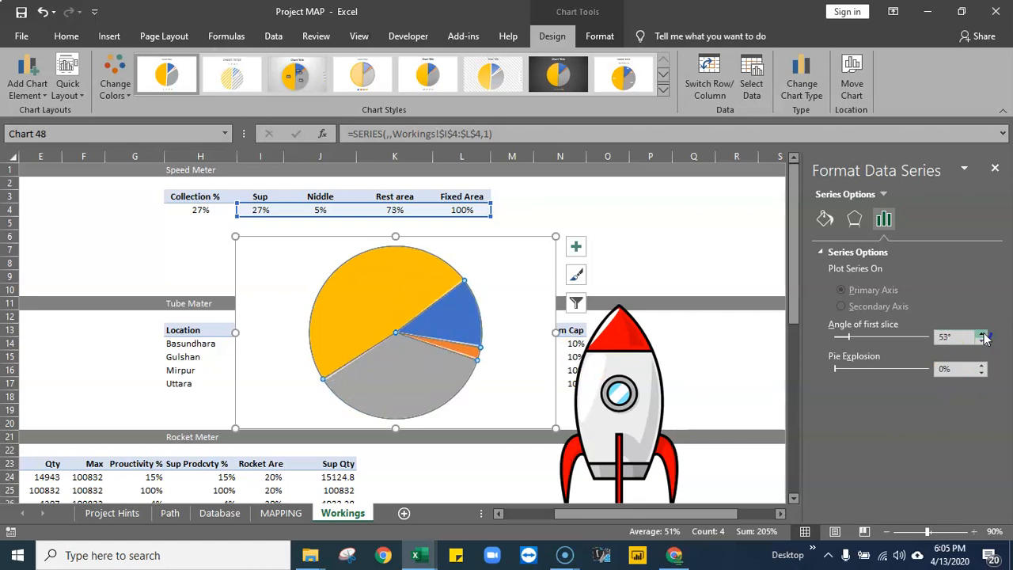
{"action": "left_click", "coordinate": [982, 334]}
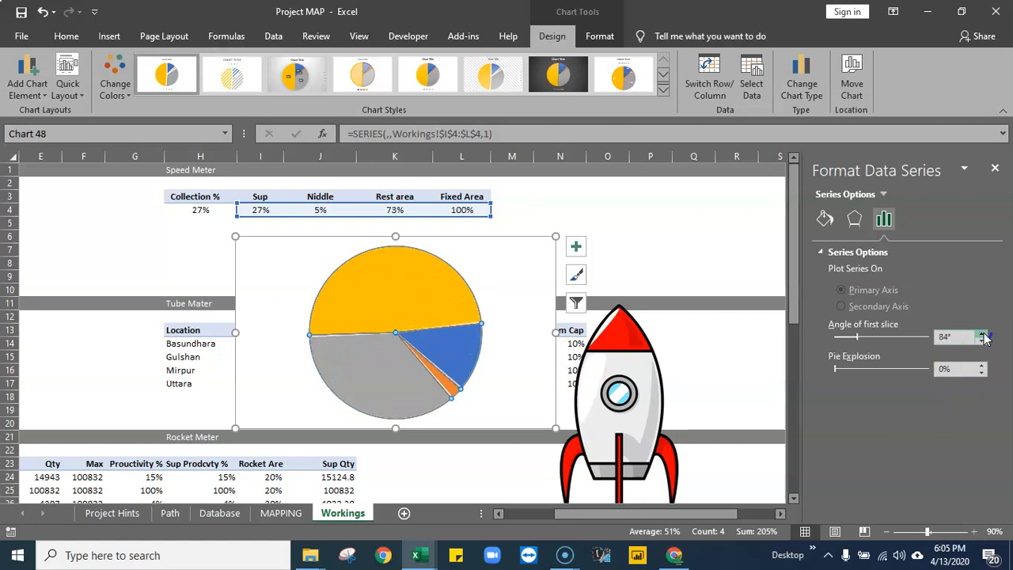
{"action": "left_click", "coordinate": [982, 334]}
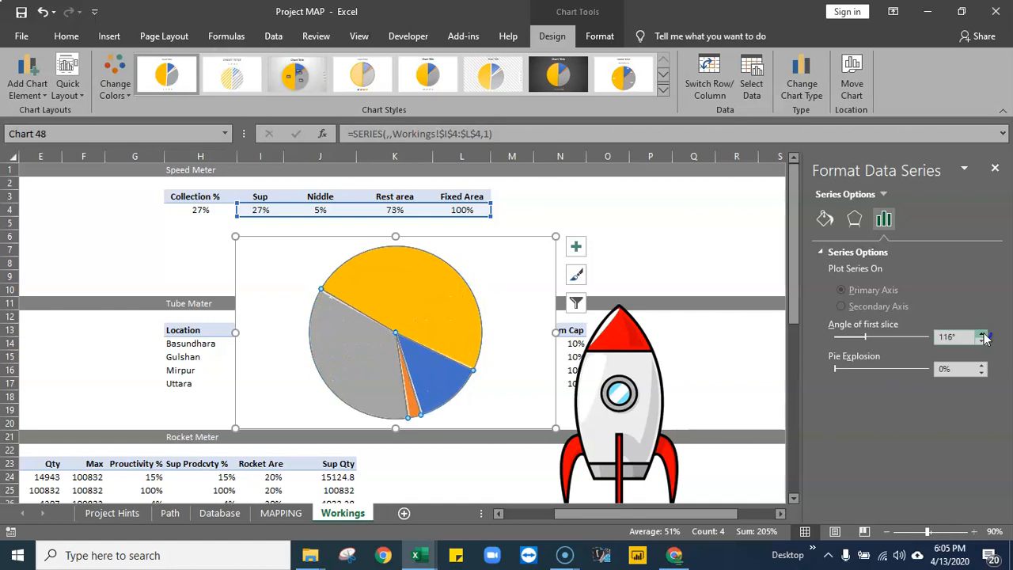
{"action": "left_click", "coordinate": [982, 334]}
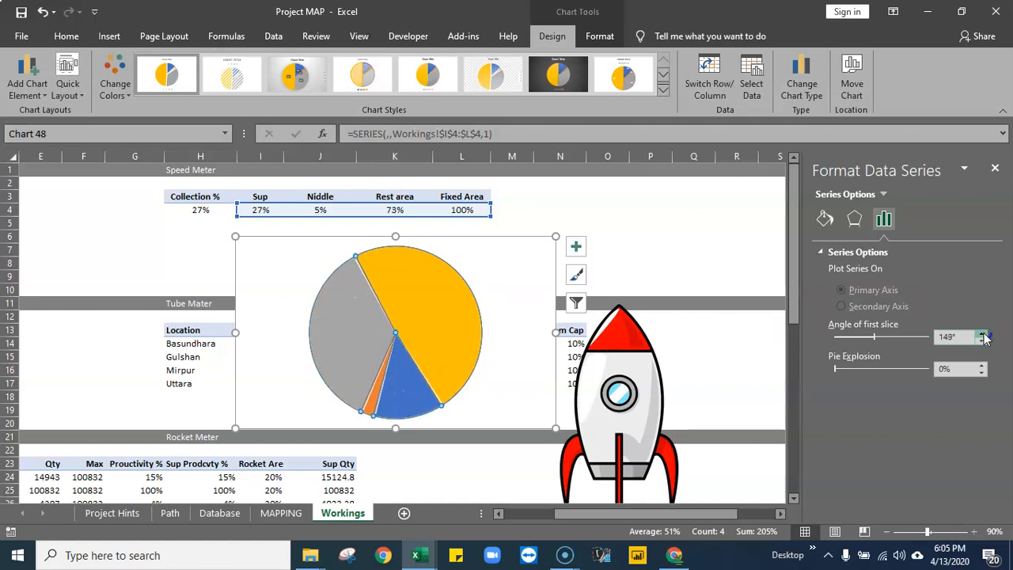
{"action": "left_click", "coordinate": [982, 334]}
{"action": "left_click", "coordinate": [982, 334]}
{"action": "left_click", "coordinate": [982, 333]}
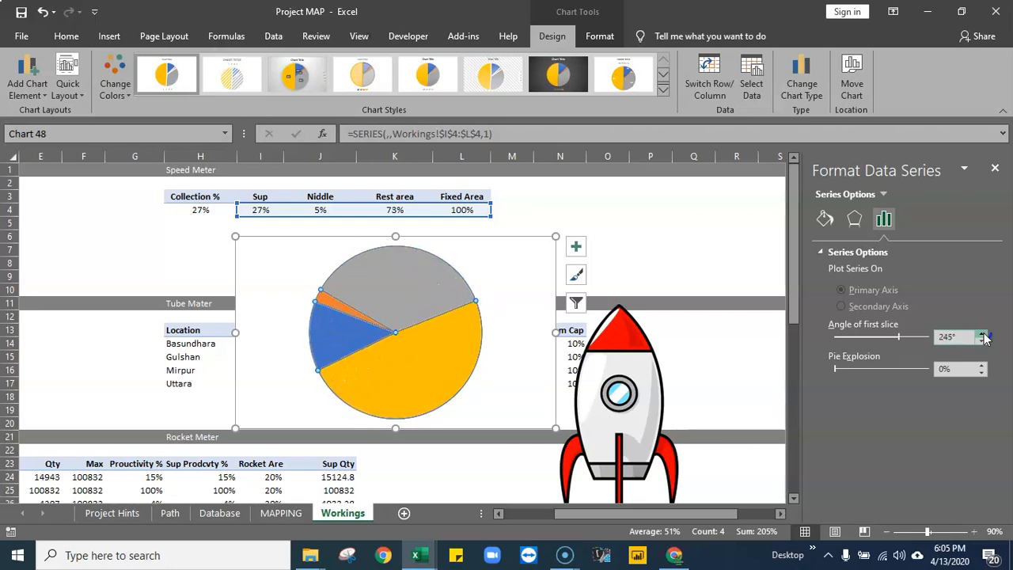
{"action": "left_click", "coordinate": [982, 334]}
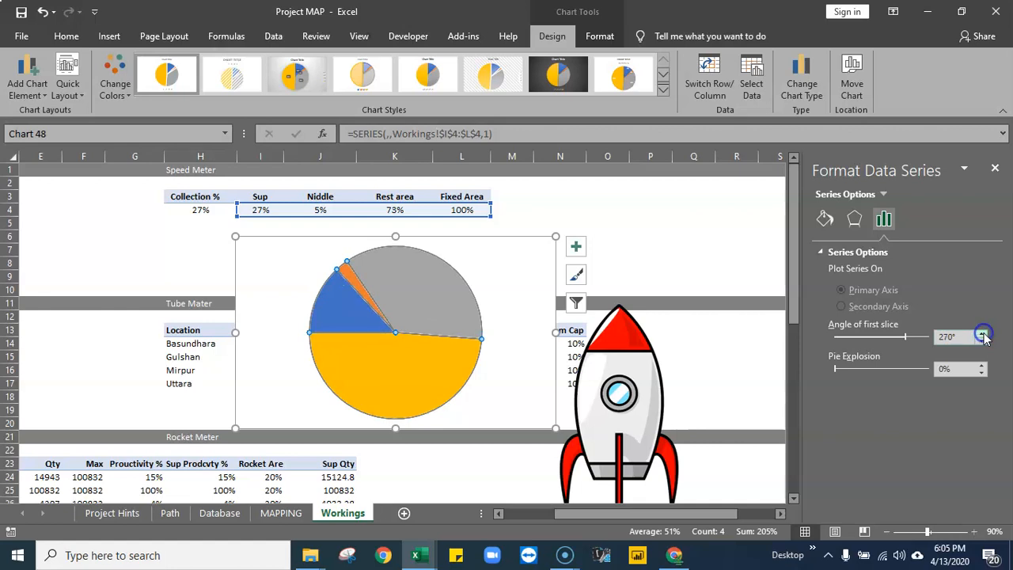
Remove the outline around the pie chart's chart area
{"action": "left_click", "coordinate": [513, 235]}
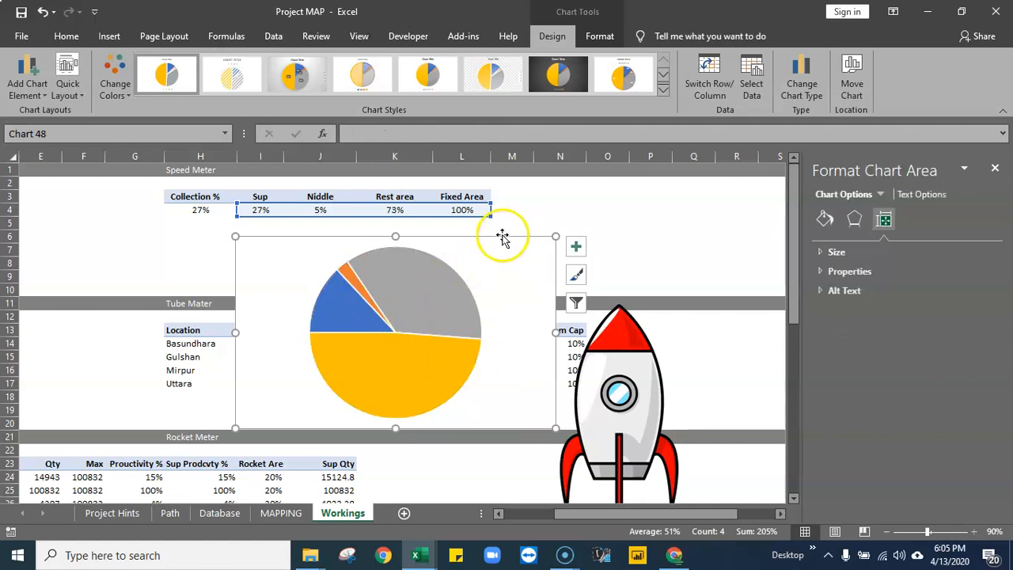
{"action": "left_click", "coordinate": [699, 232]}
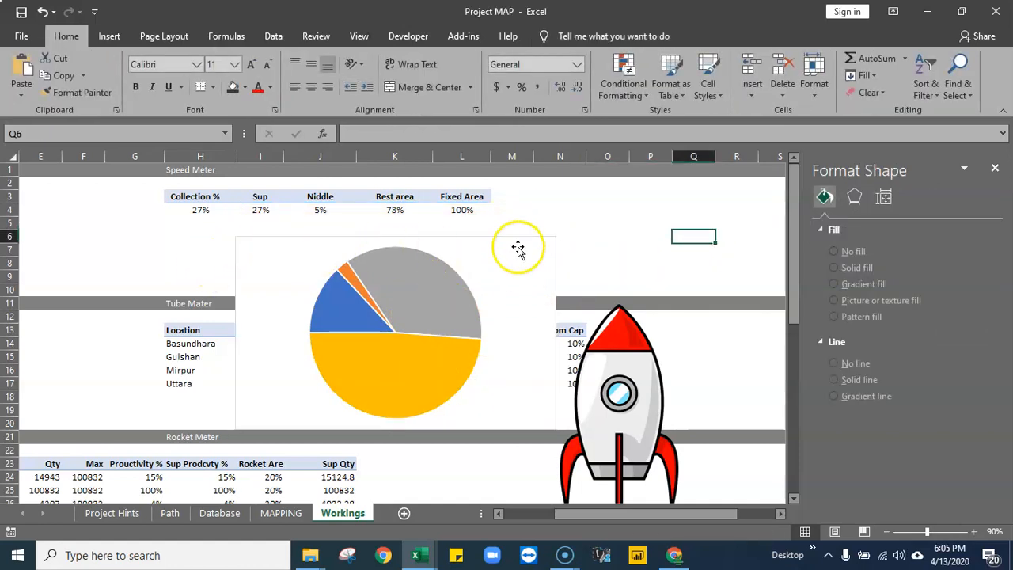
{"action": "left_click", "coordinate": [517, 239]}
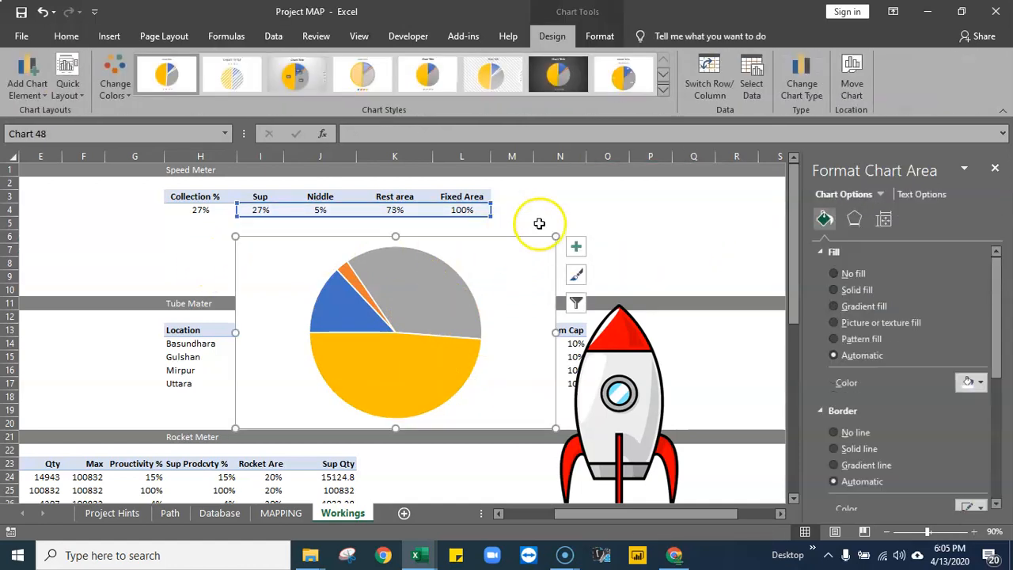
{"action": "left_click", "coordinate": [608, 35]}
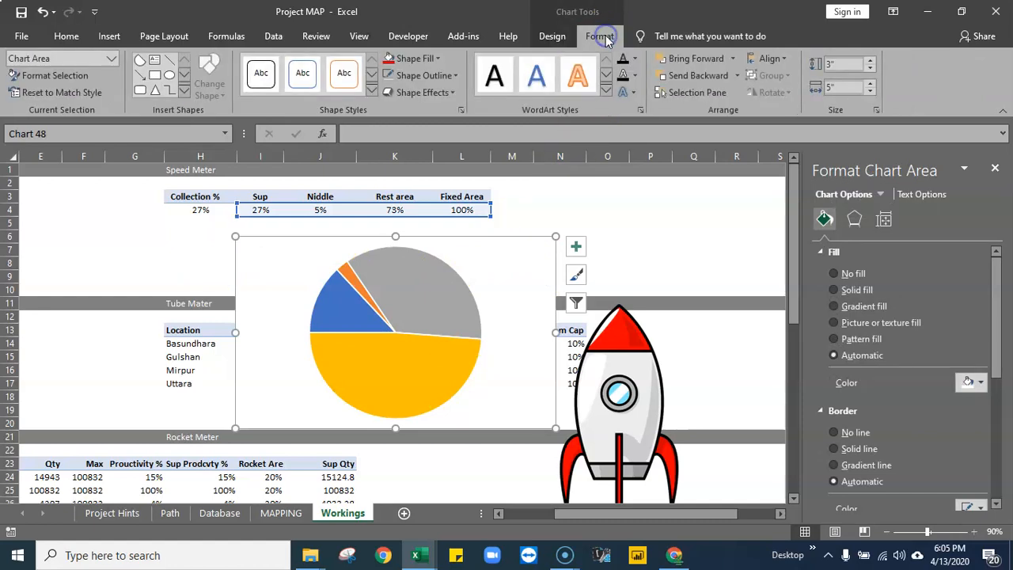
{"action": "left_click", "coordinate": [453, 76]}
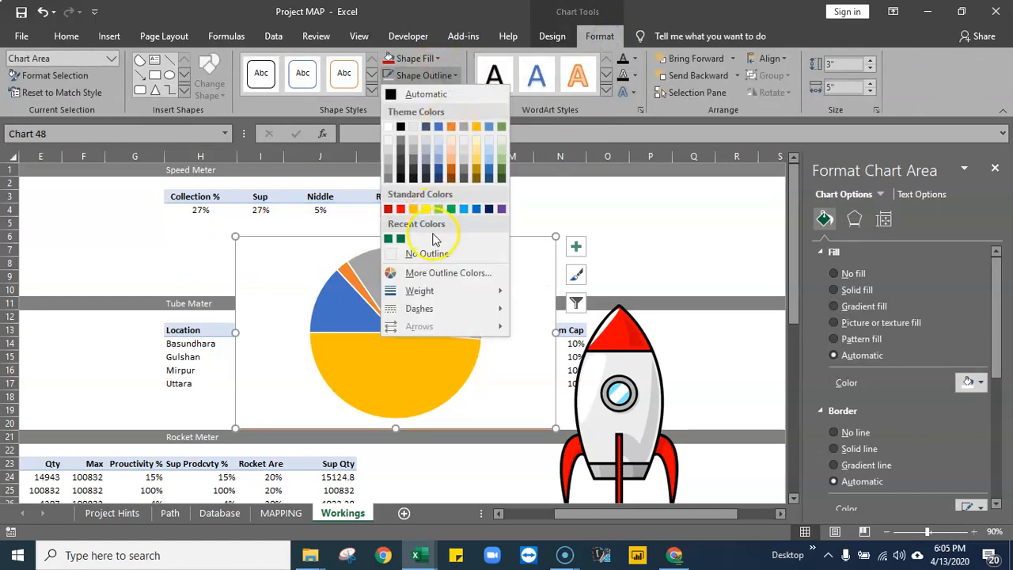
{"action": "left_click", "coordinate": [426, 255]}
{"action": "left_click", "coordinate": [689, 236]}
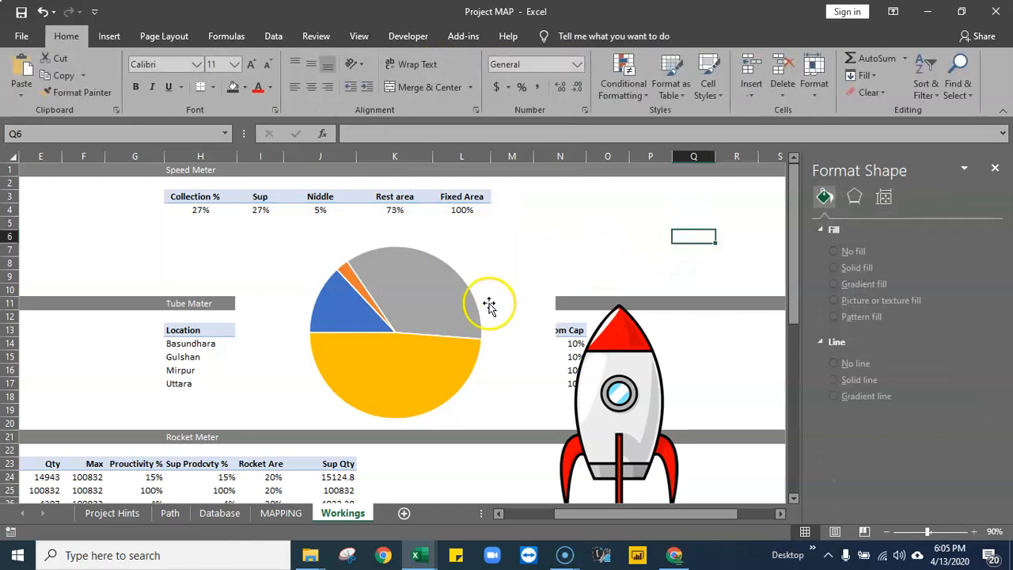
Set the pie chart's chart area to no fill so the background is transparent
{"action": "left_click", "coordinate": [537, 267]}
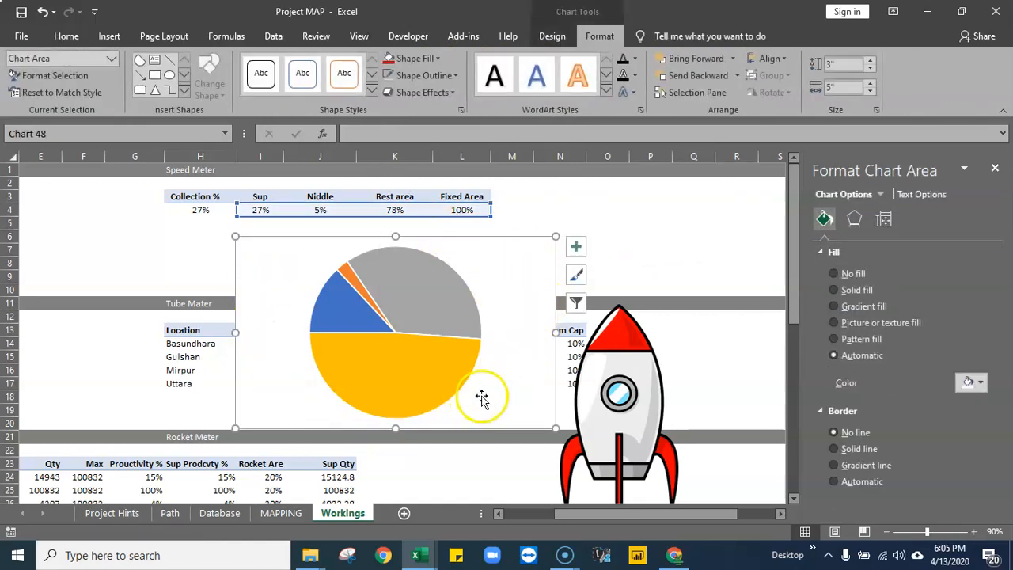
{"action": "left_click", "coordinate": [440, 59]}
{"action": "left_click", "coordinate": [404, 237]}
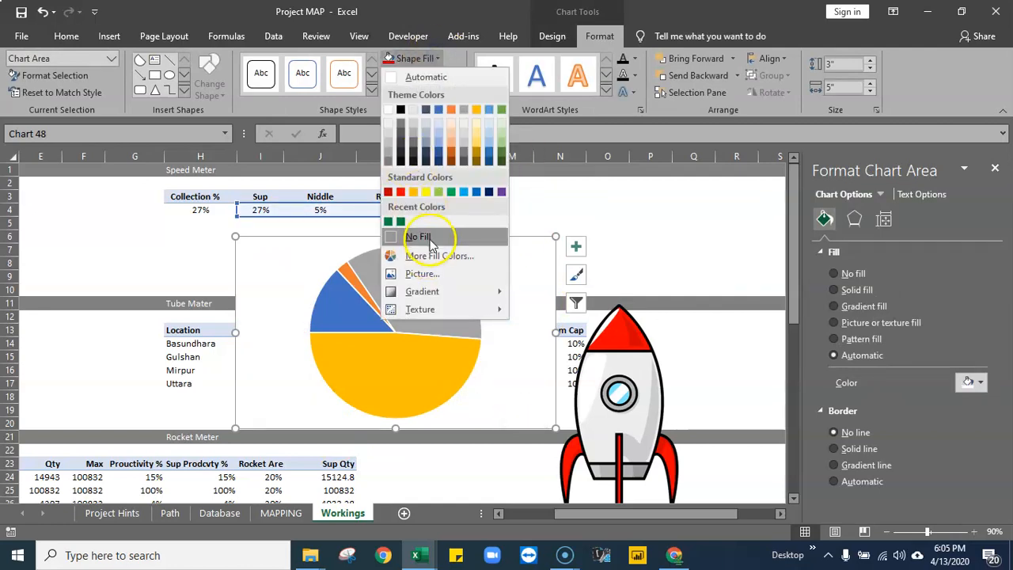
{"action": "left_click", "coordinate": [702, 249]}
{"action": "left_click", "coordinate": [477, 294]}
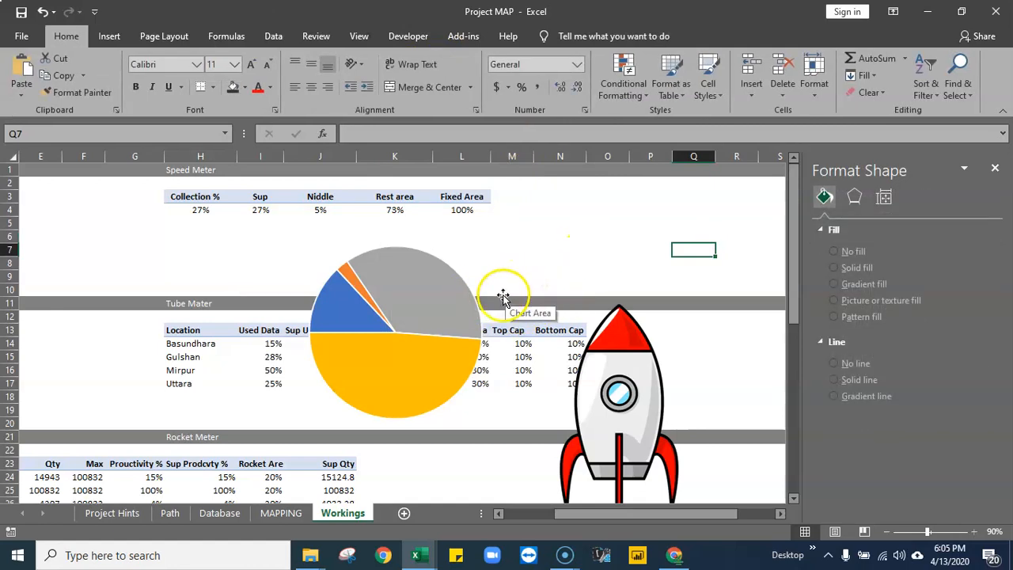
{"action": "left_click", "coordinate": [502, 294]}
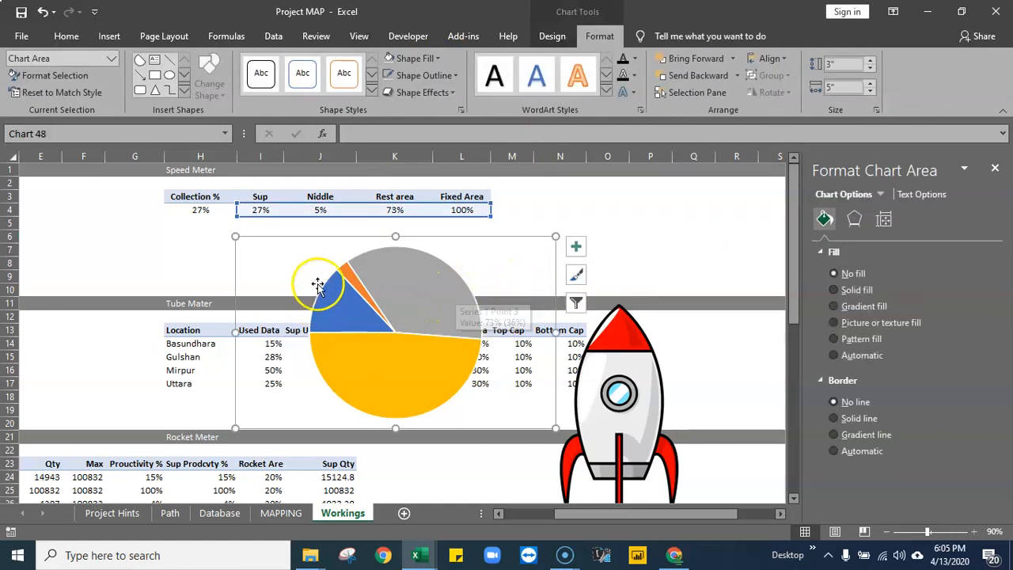
Remove the outline from all slices of the pie series
{"action": "left_click", "coordinate": [464, 284]}
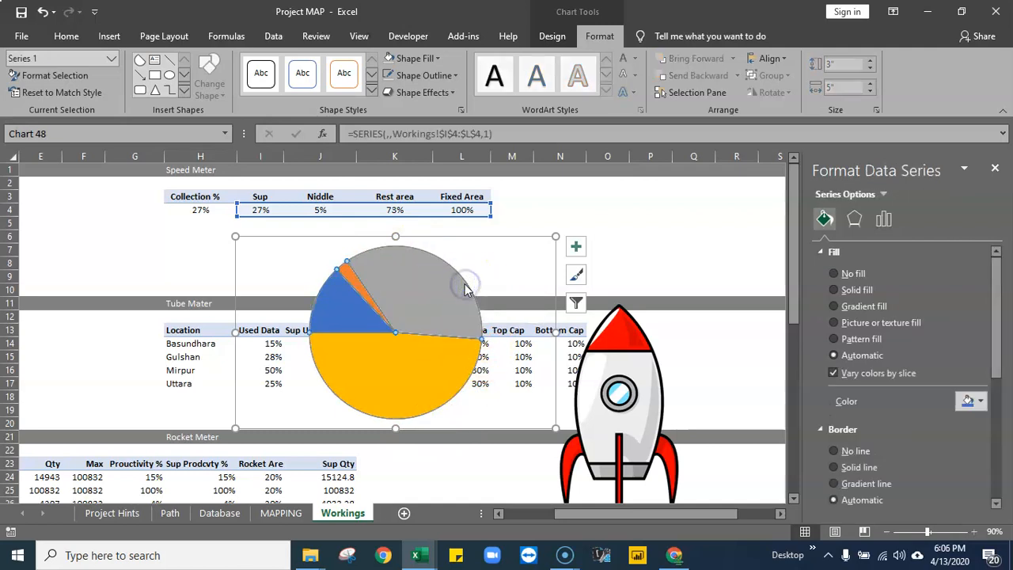
{"action": "left_click", "coordinate": [454, 76]}
{"action": "left_click", "coordinate": [427, 252]}
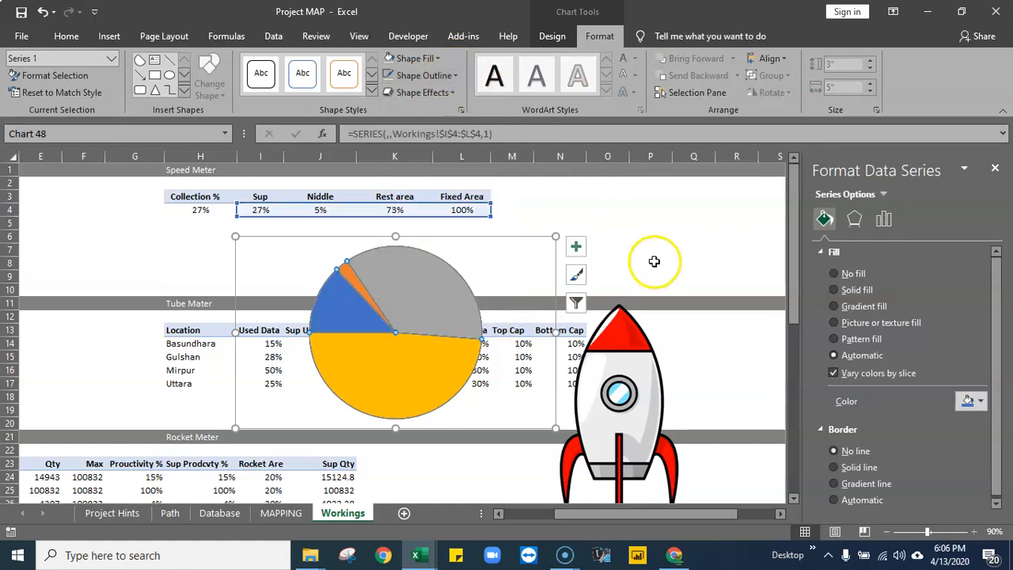
Set the pie chart's Fixed Area slice to no fill
{"action": "left_click", "coordinate": [654, 235]}
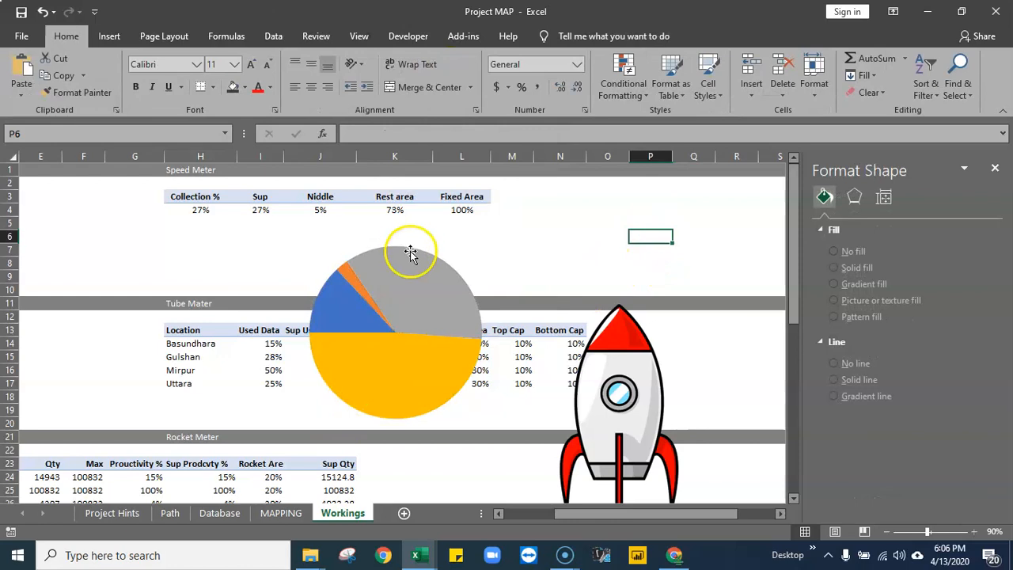
{"action": "left_click", "coordinate": [393, 375]}
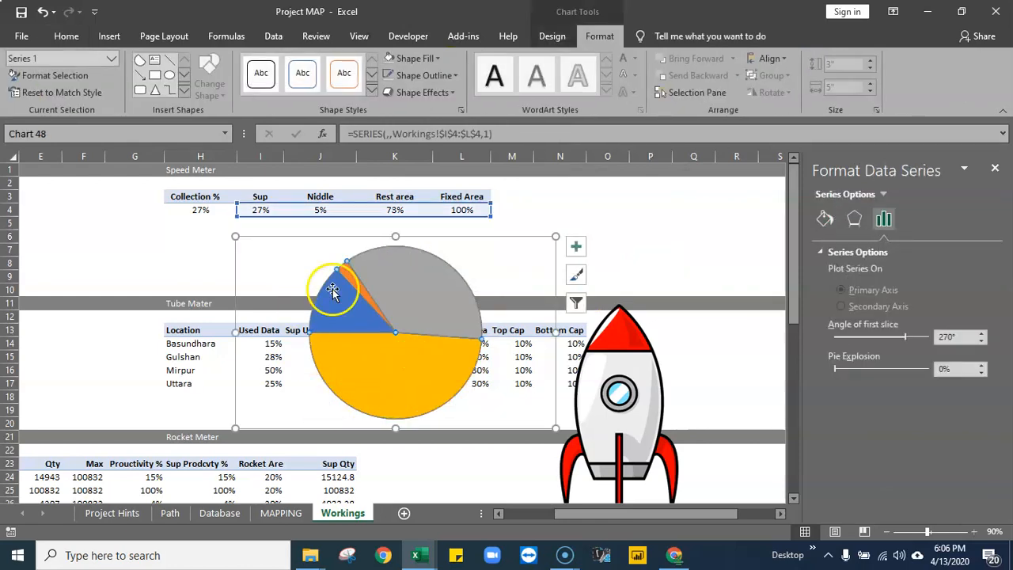
{"action": "left_click", "coordinate": [398, 374]}
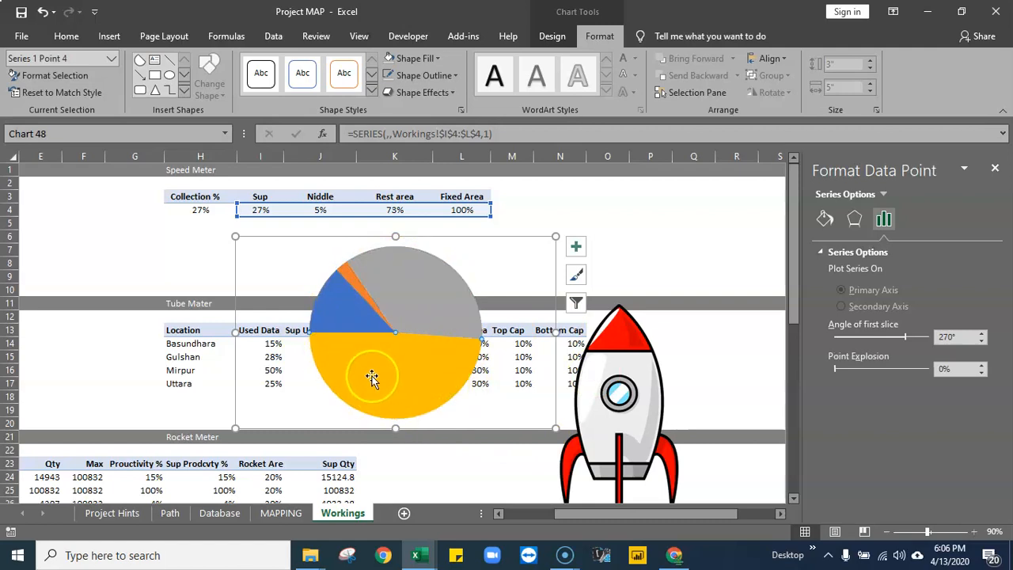
{"action": "left_click", "coordinate": [825, 221]}
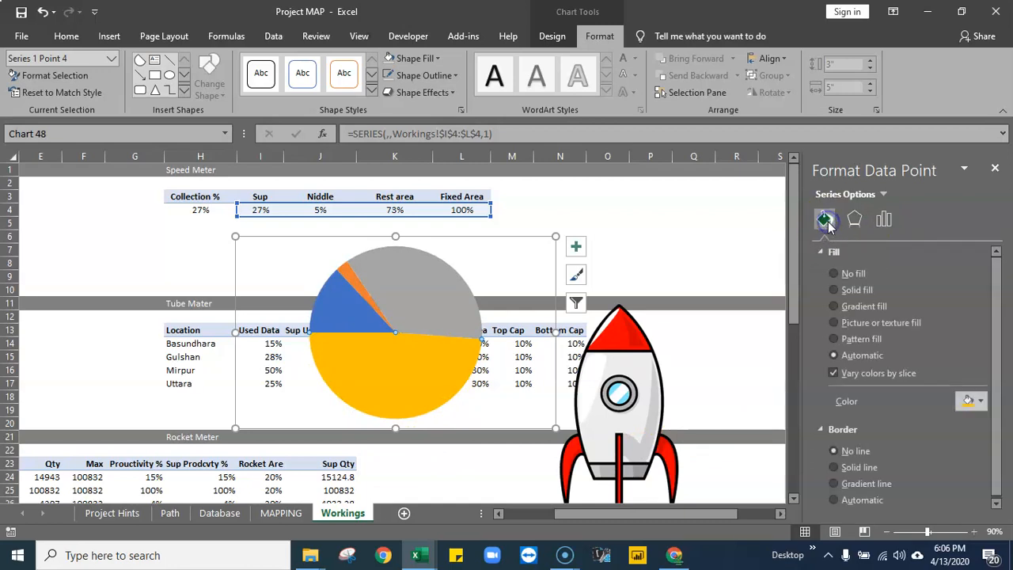
{"action": "left_click", "coordinate": [833, 274]}
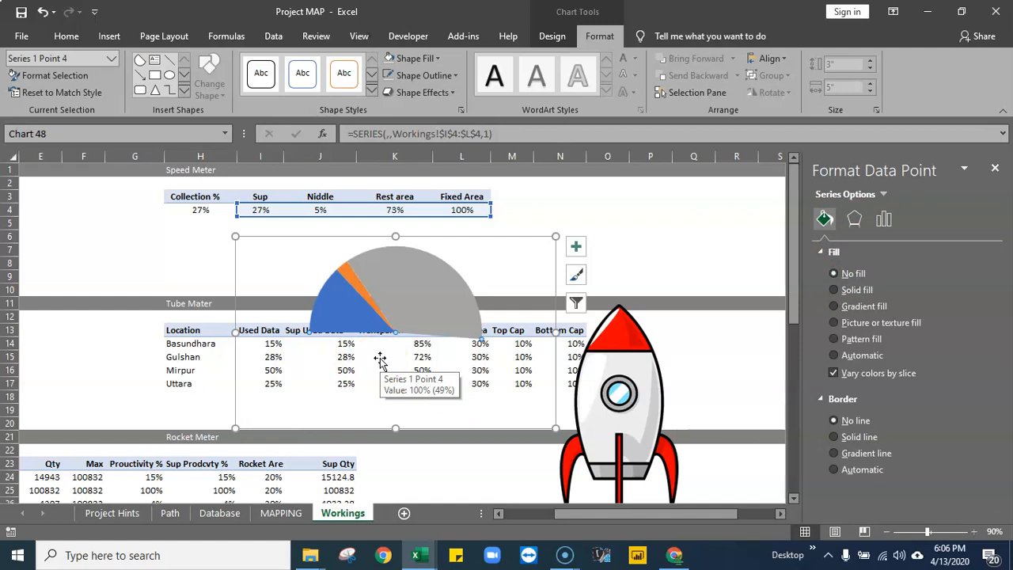
Set the pie chart's Rest area slice to no fill
{"action": "left_click", "coordinate": [440, 284]}
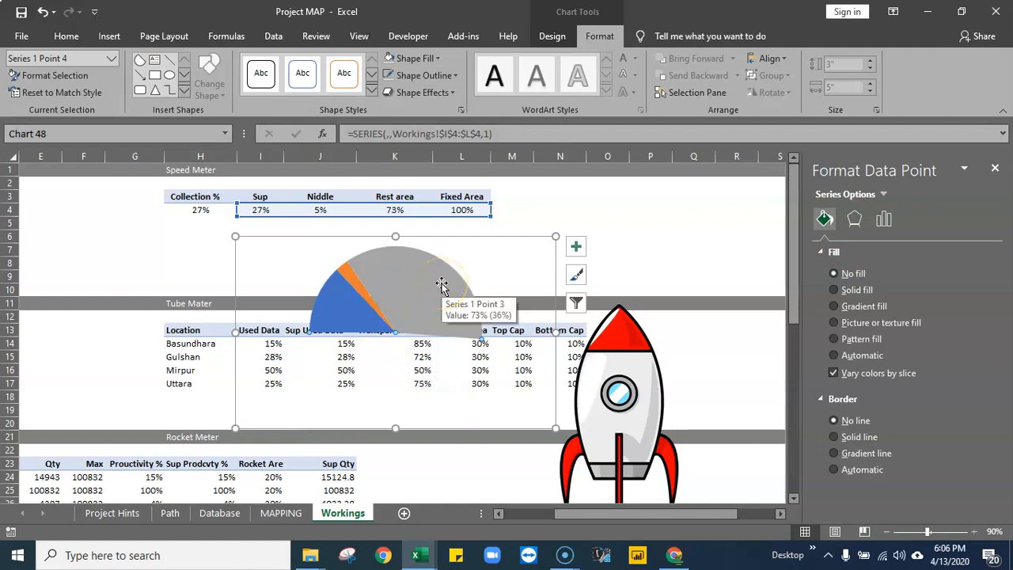
{"action": "left_click", "coordinate": [440, 283]}
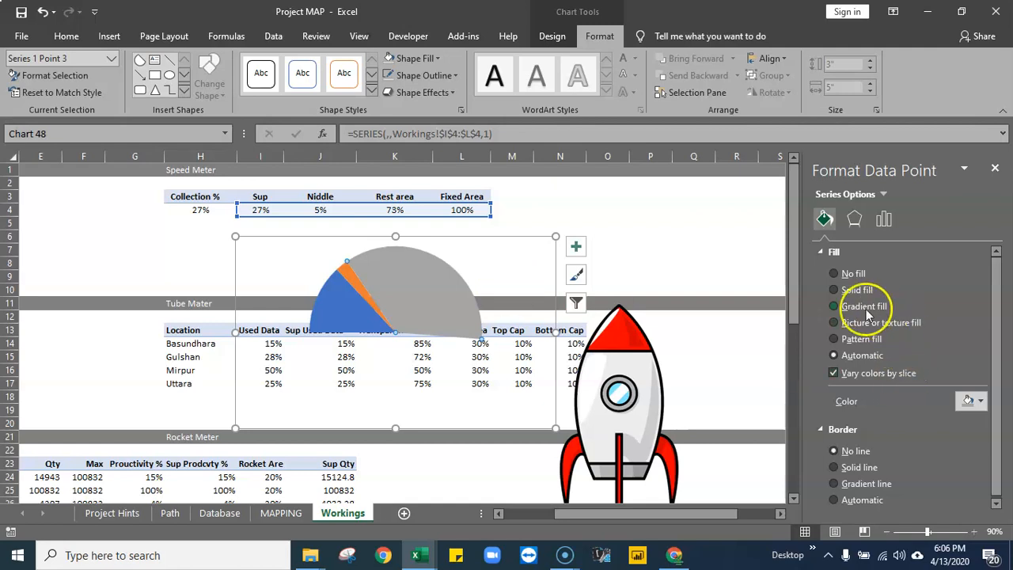
{"action": "left_click", "coordinate": [833, 273]}
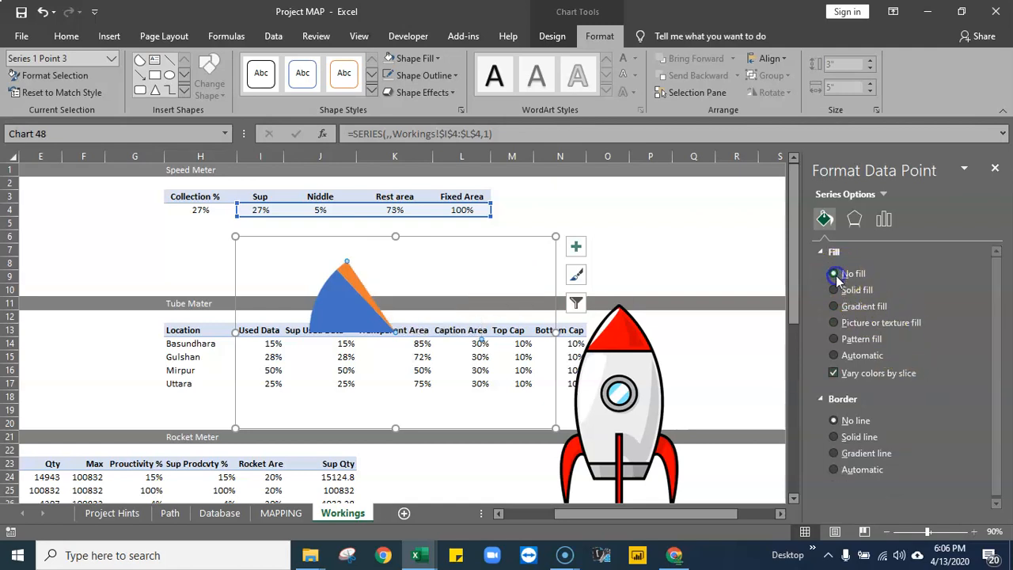
Delete the whole pie chart from the Workings sheet
{"action": "left_click", "coordinate": [354, 309]}
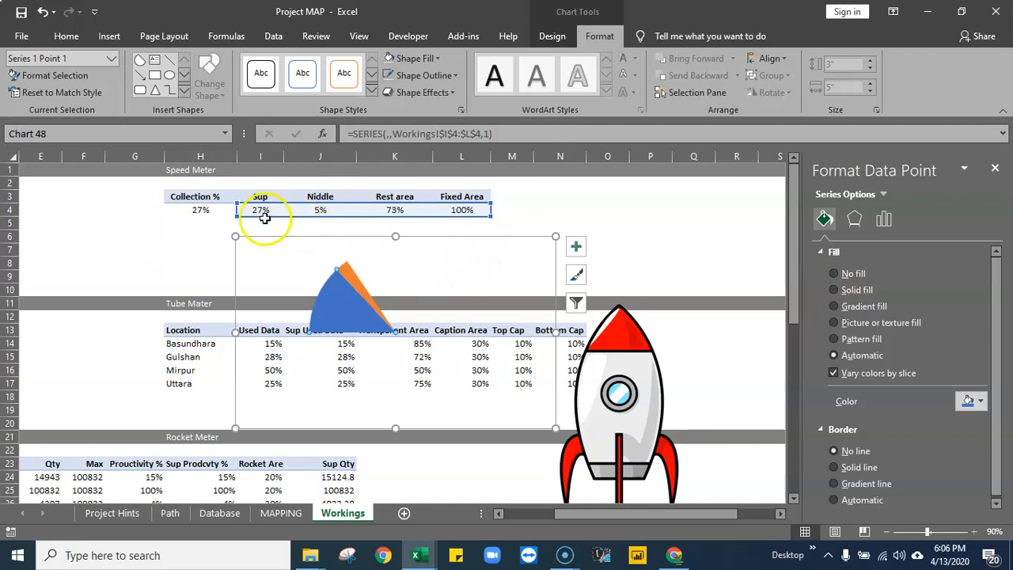
{"action": "left_click", "coordinate": [43, 13]}
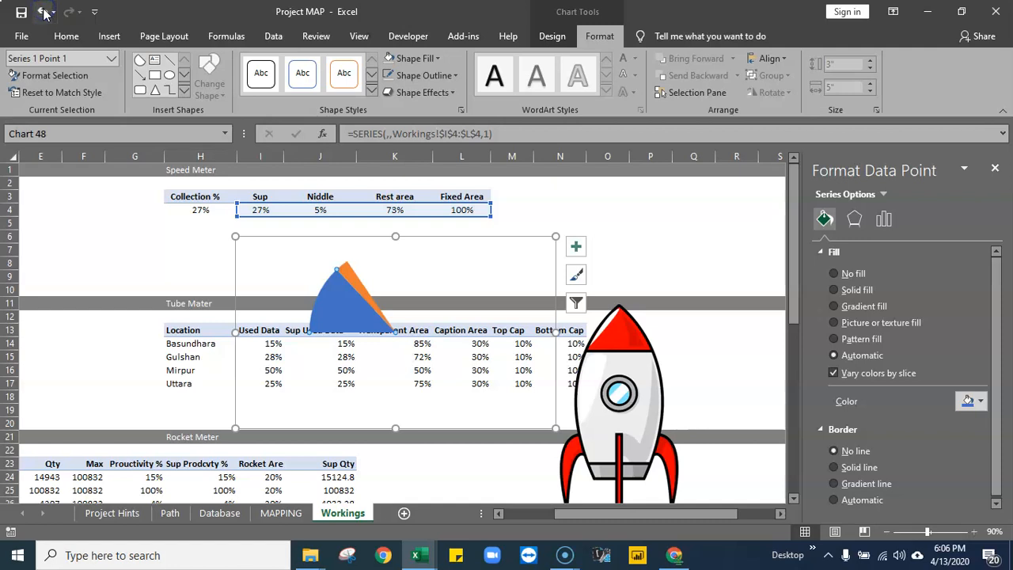
{"action": "left_click", "coordinate": [483, 236]}
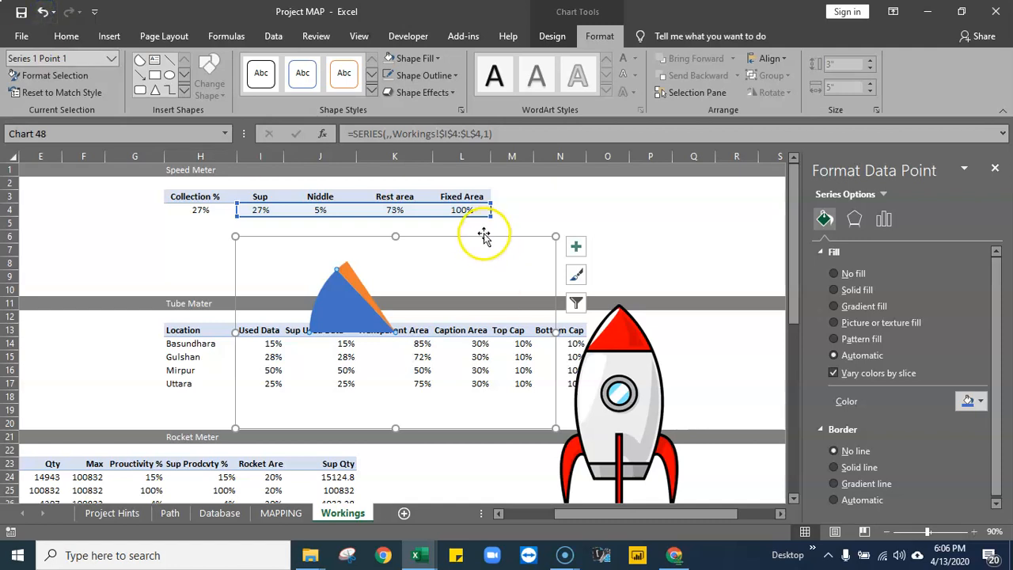
{"action": "left_click", "coordinate": [478, 240]}
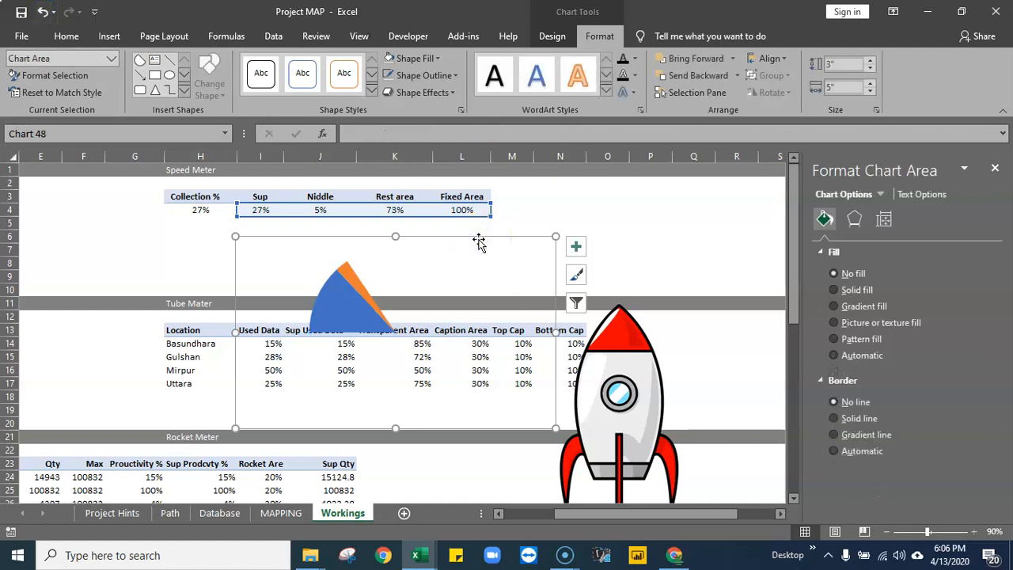
{"action": "key", "text": "Delete"}
Insert a 2-D pie chart from the Sup, Niddle, Rest area and Fixed Area values in I4:L4
{"action": "left_click_drag", "start_coordinate": [292, 212], "coordinate": [459, 209]}
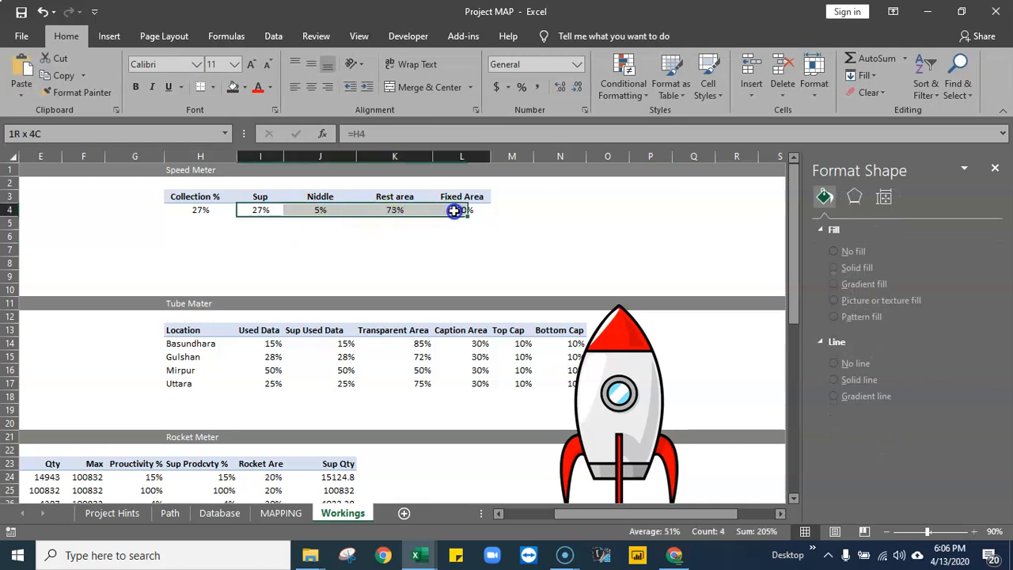
{"action": "left_click", "coordinate": [105, 36]}
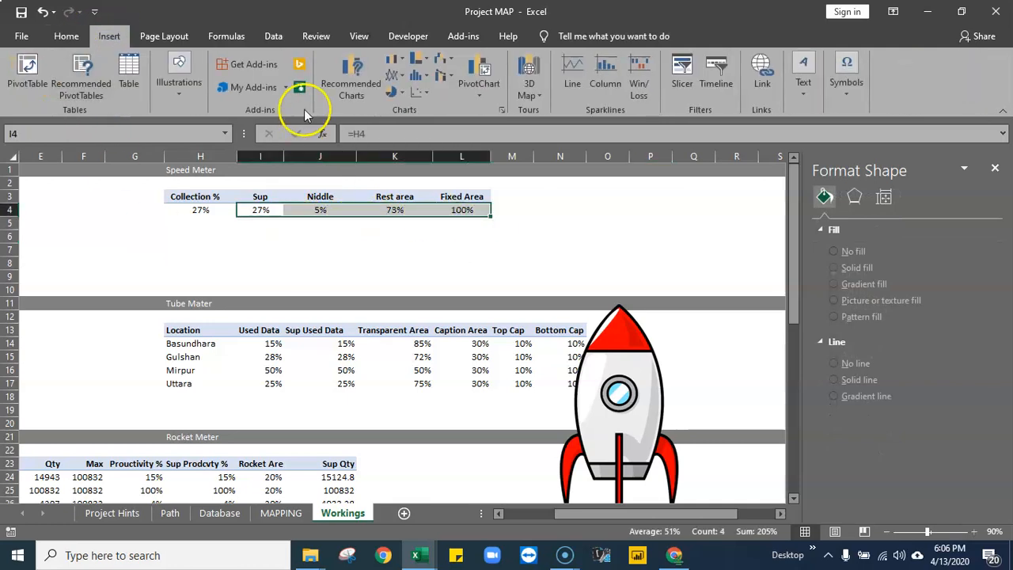
{"action": "left_click", "coordinate": [400, 91]}
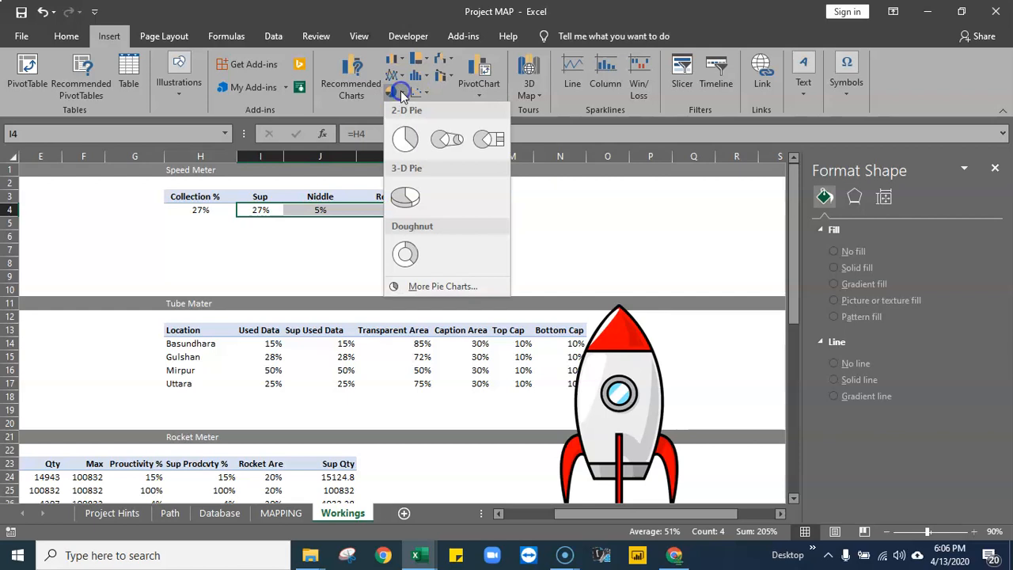
{"action": "left_click", "coordinate": [398, 143]}
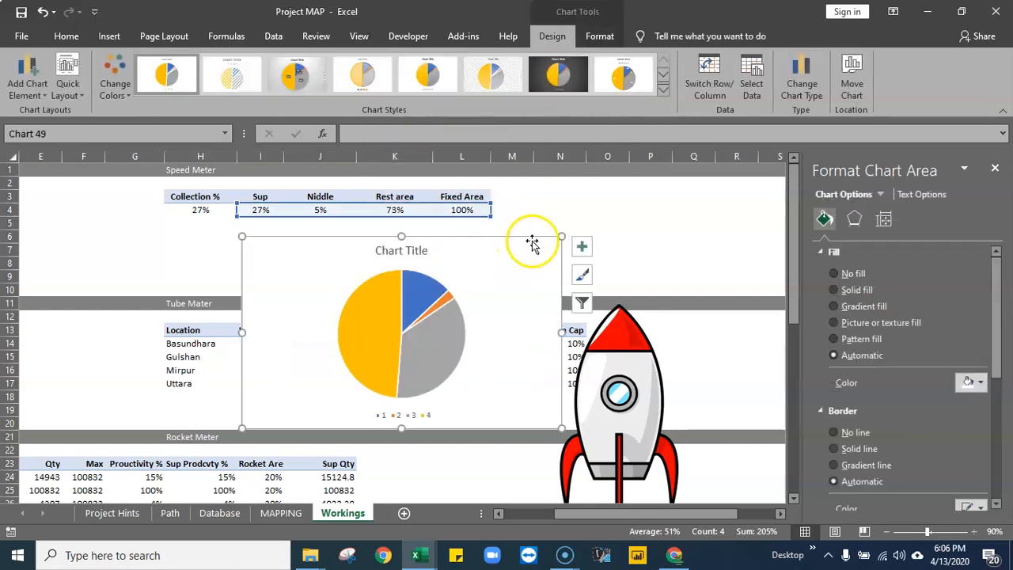
Format the new pie chart's chart area with no outline and no fill
{"action": "left_click", "coordinate": [602, 37]}
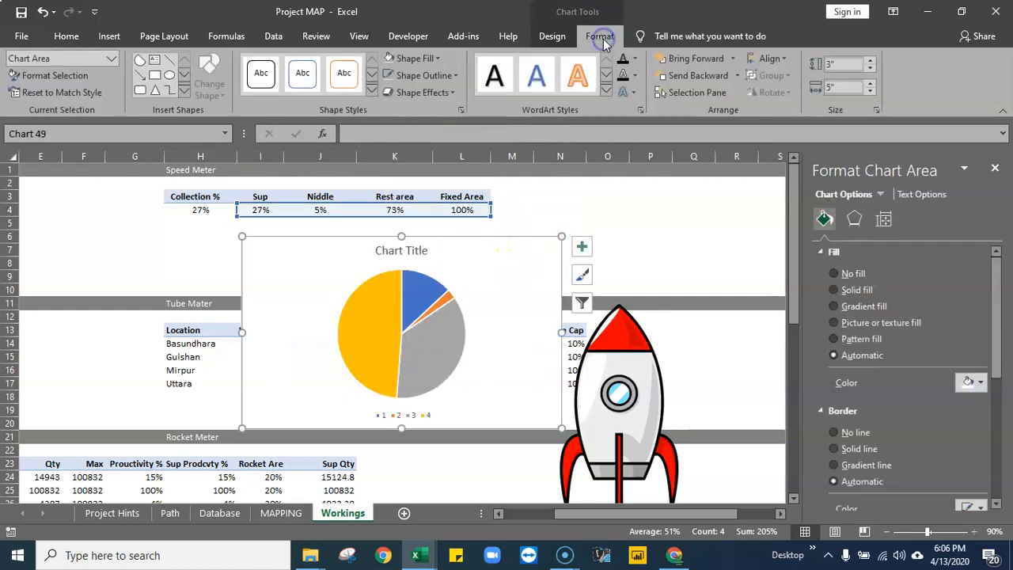
{"action": "left_click", "coordinate": [453, 76]}
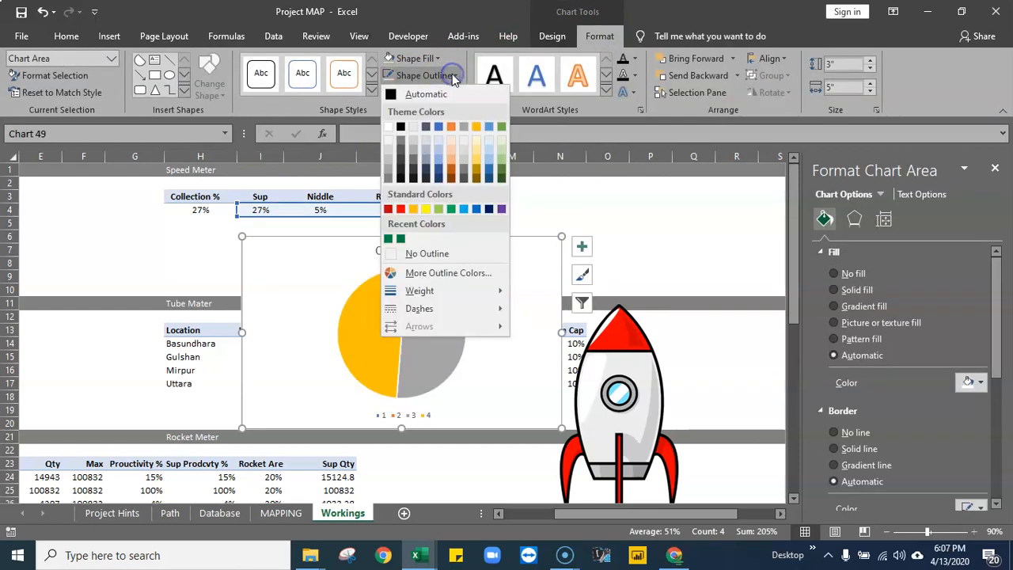
{"action": "left_click", "coordinate": [427, 253]}
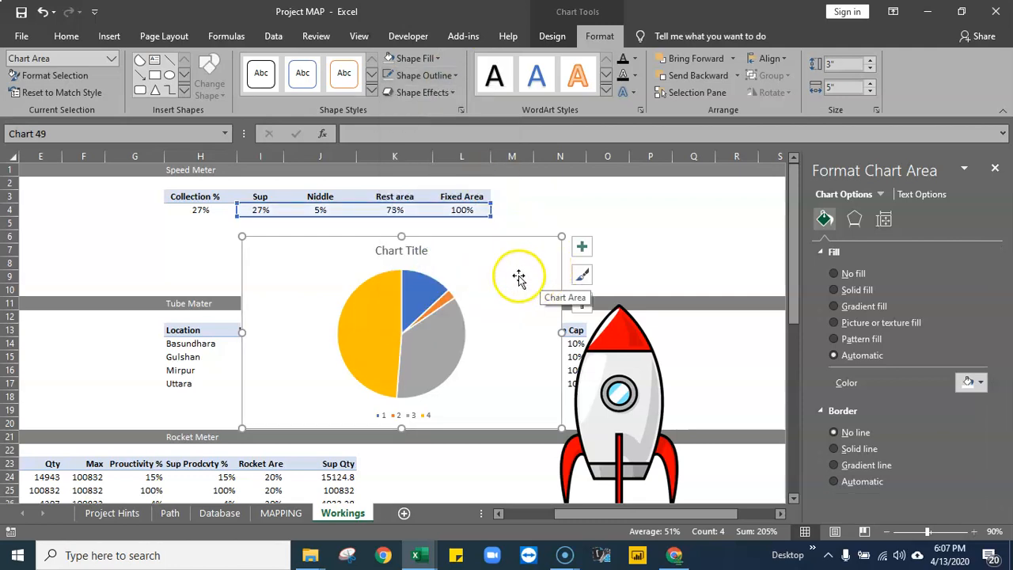
{"action": "left_click", "coordinate": [438, 59]}
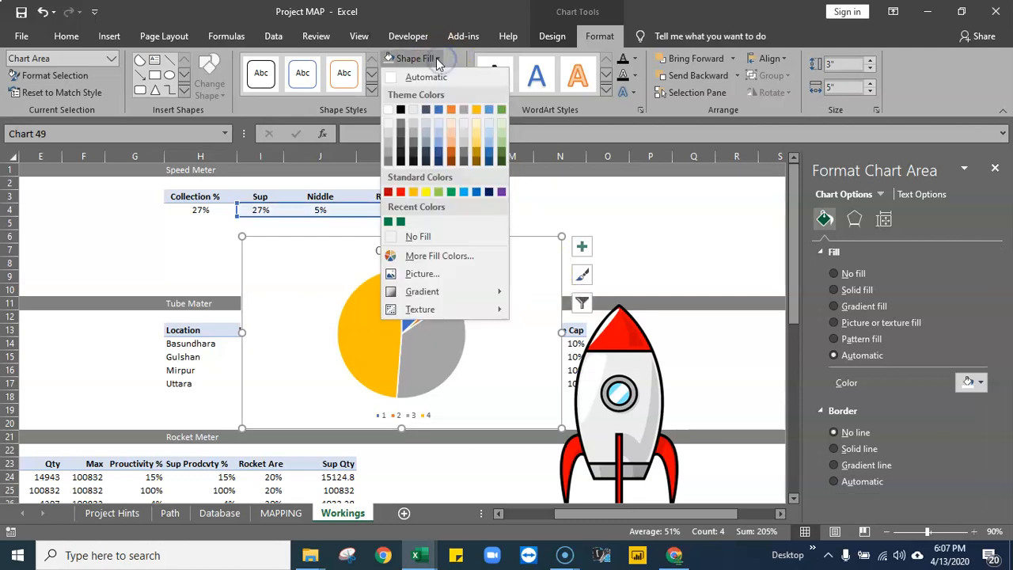
{"action": "left_click", "coordinate": [421, 236]}
Delete the pie chart's legend and title, and nudge the chart slightly to the left
{"action": "left_click", "coordinate": [404, 420]}
{"action": "key", "text": "Delete"}
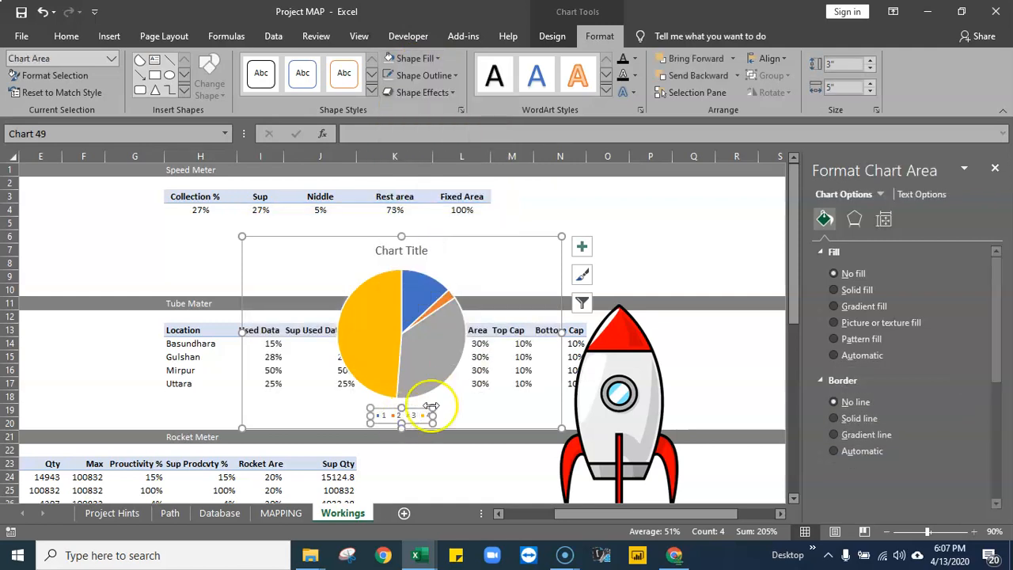
{"action": "left_click", "coordinate": [414, 248]}
{"action": "key", "text": "Delete"}
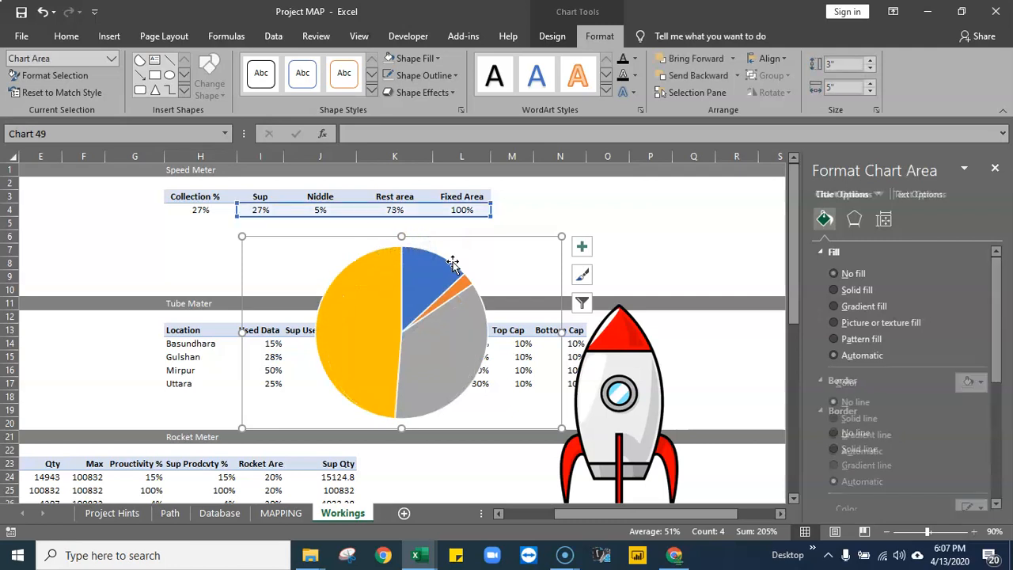
{"action": "left_click_drag", "start_coordinate": [506, 236], "coordinate": [494, 241]}
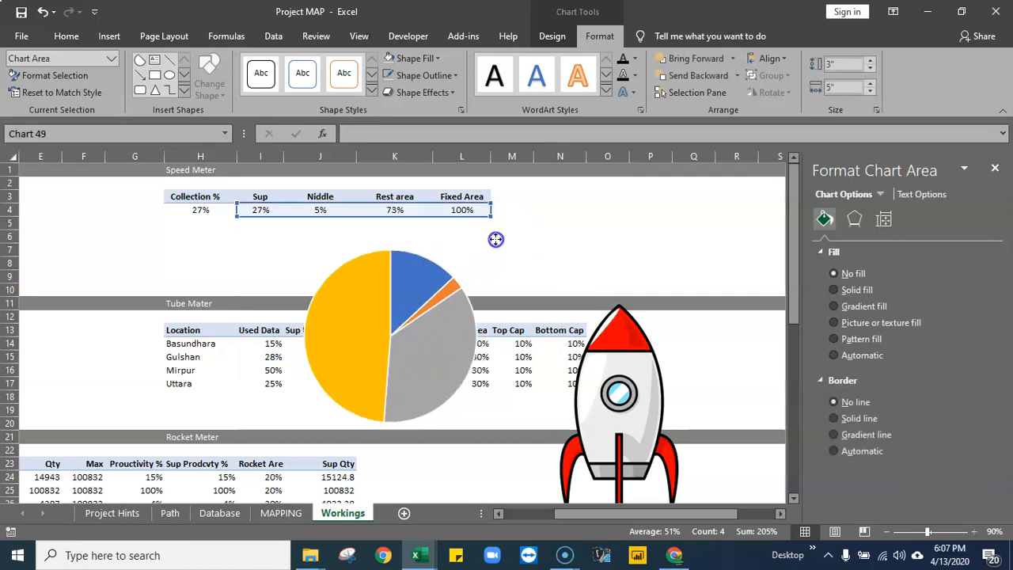
Add data labels to the pie series to compare its slices with the values in row 4
{"action": "right_click", "coordinate": [345, 308]}
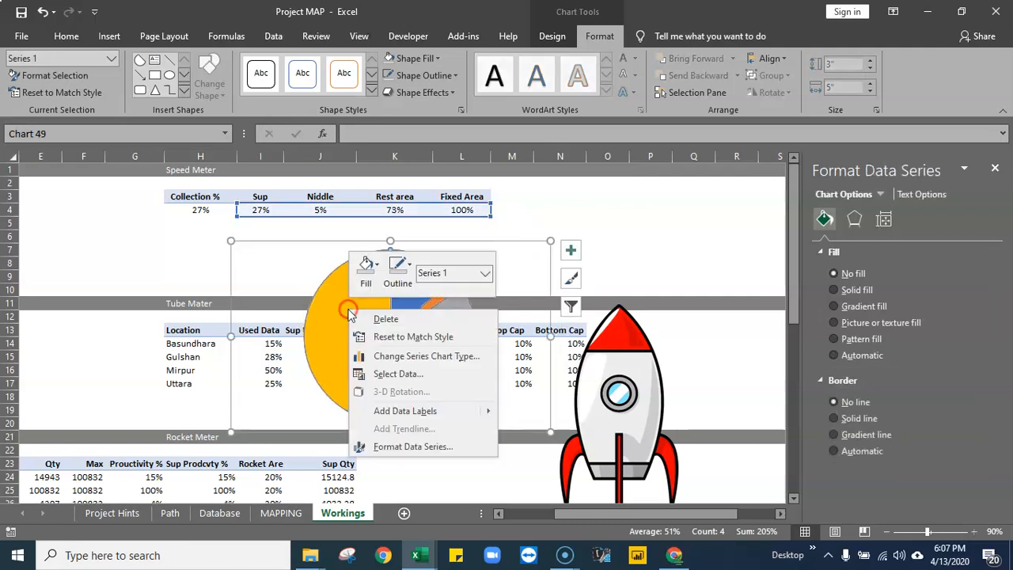
{"action": "left_click", "coordinate": [425, 411]}
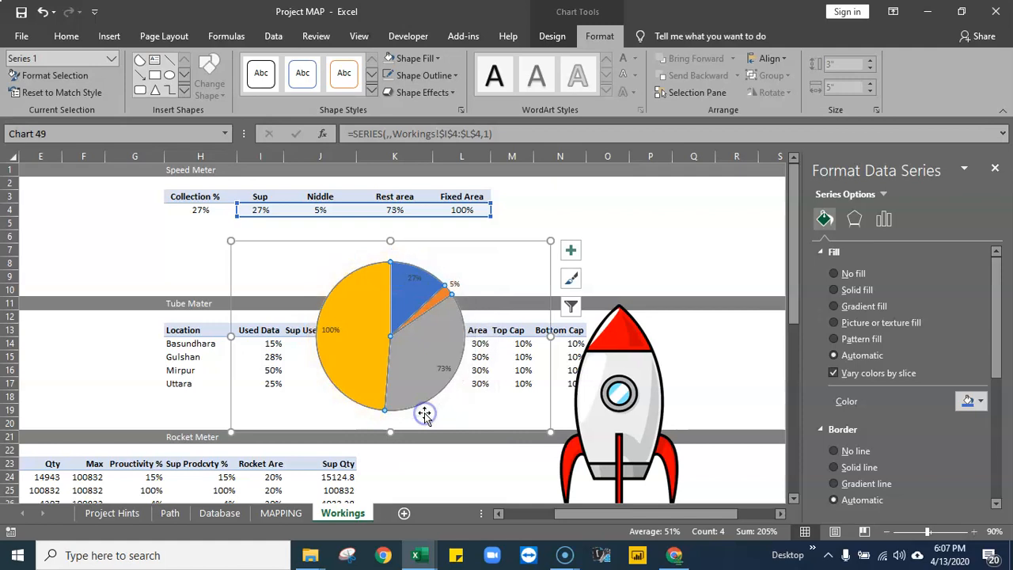
{"action": "left_click", "coordinate": [600, 207]}
{"action": "left_click", "coordinate": [425, 314]}
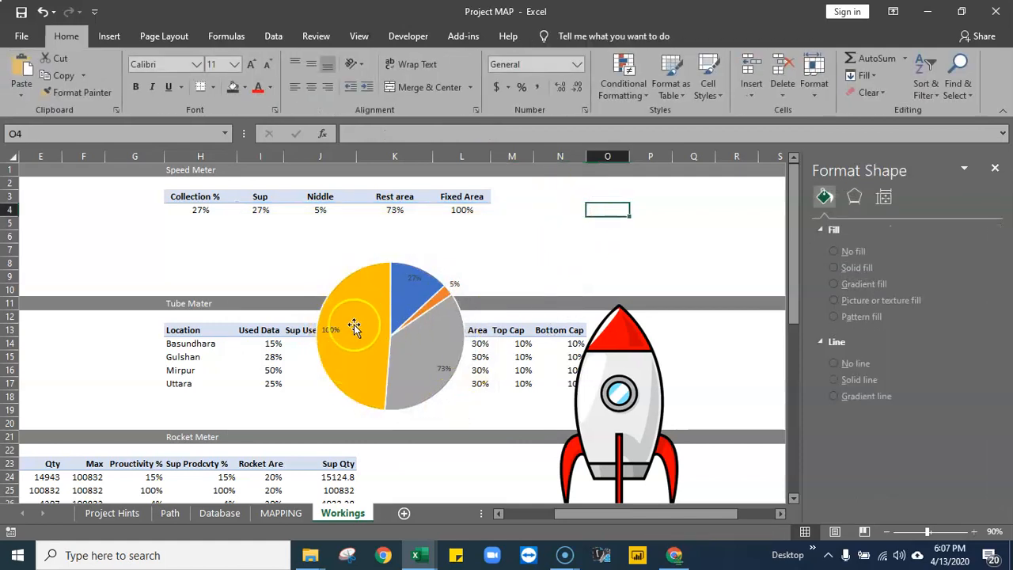
{"action": "left_click", "coordinate": [466, 209]}
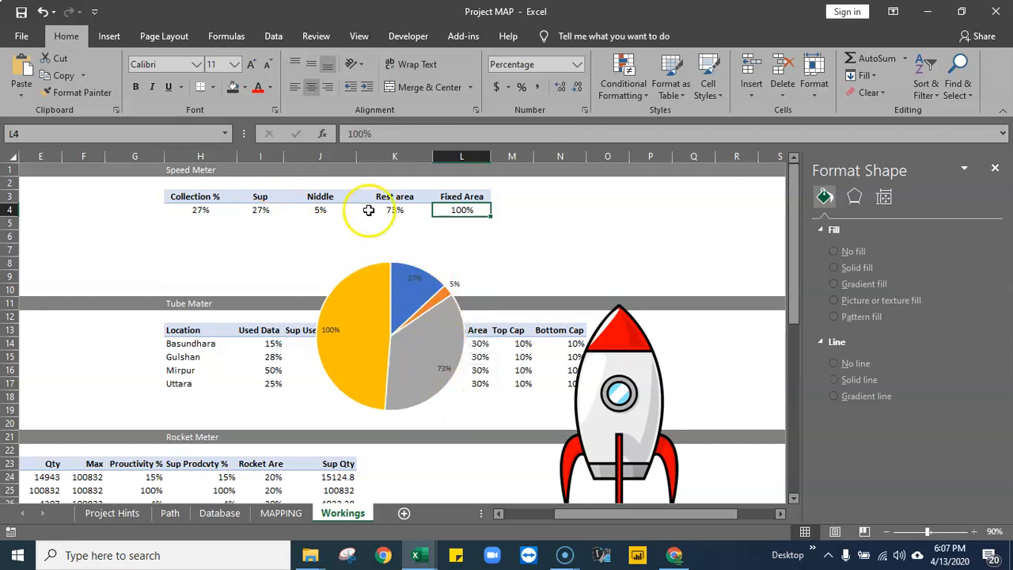
{"action": "mouse_move", "coordinate": [429, 341]}
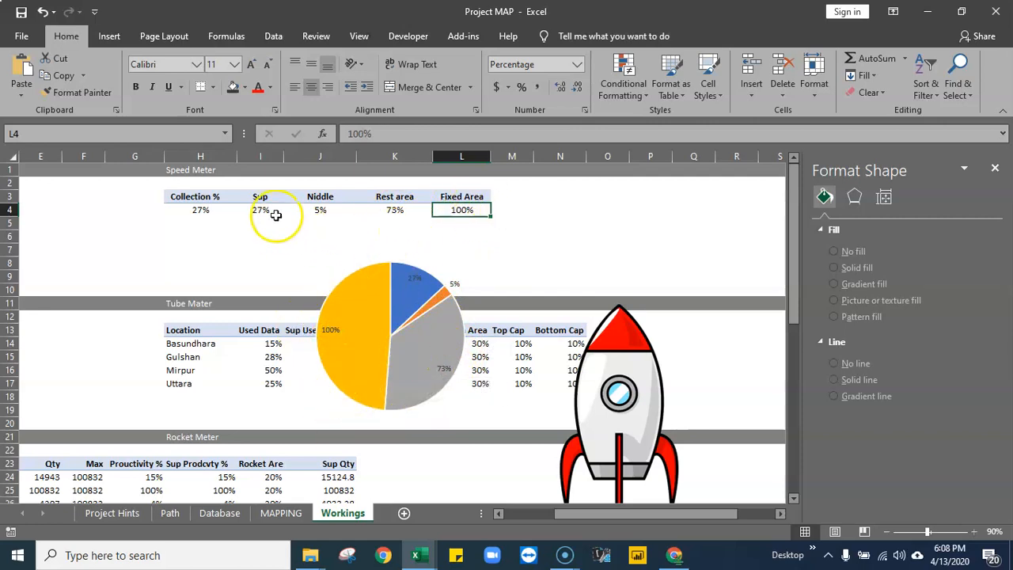
Delete the data labels from the pie chart after checking them against I4:L4
{"action": "left_click_drag", "start_coordinate": [256, 212], "coordinate": [455, 206]}
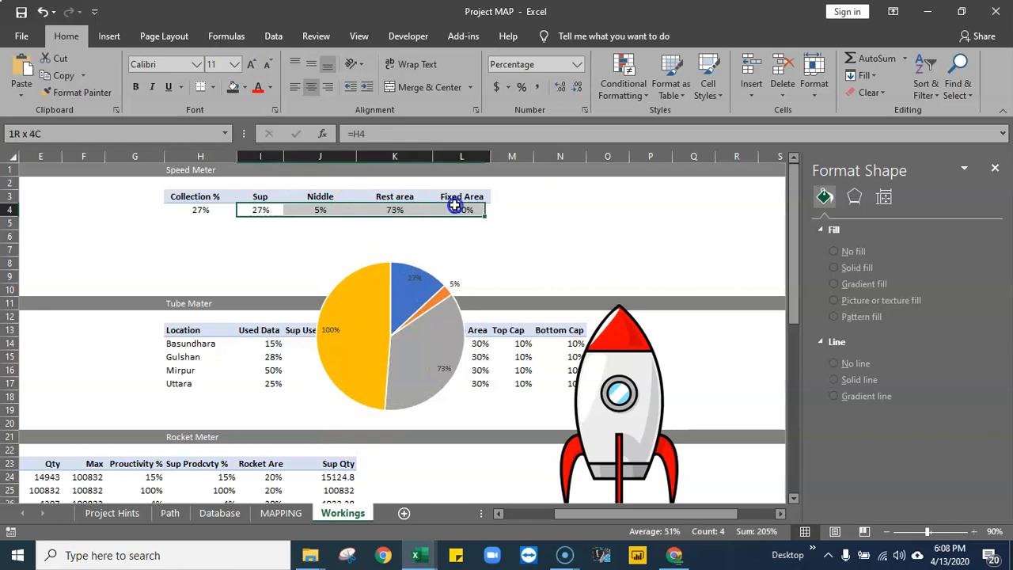
{"action": "left_click", "coordinate": [424, 278]}
{"action": "left_click", "coordinate": [463, 244]}
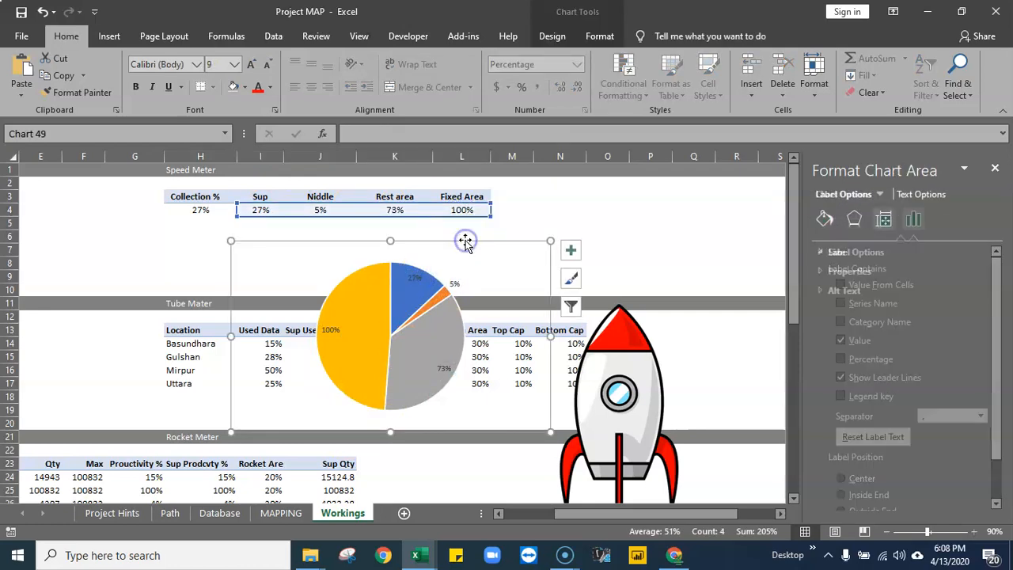
{"action": "left_click", "coordinate": [416, 276]}
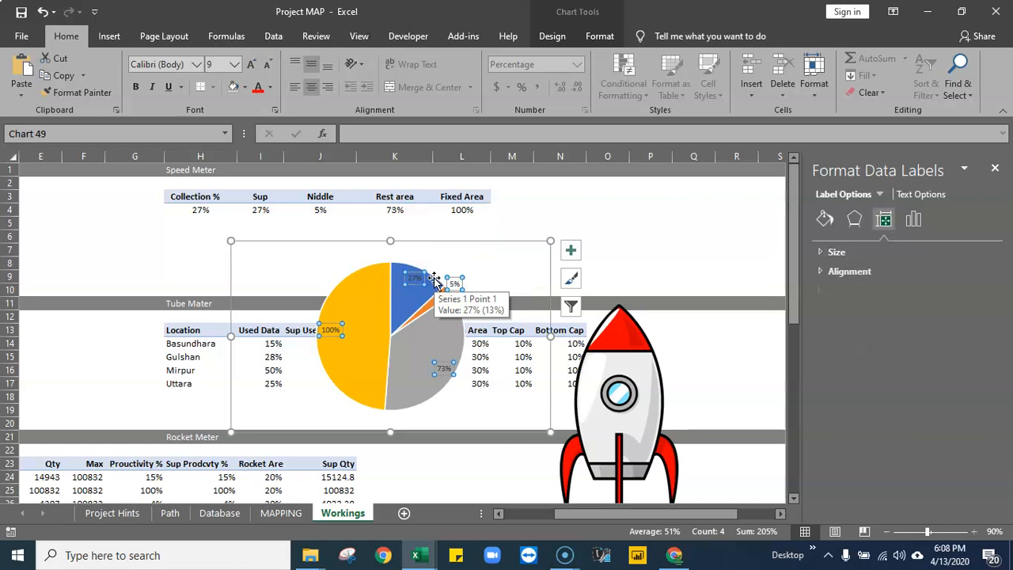
{"action": "key", "text": "Delete"}
{"action": "left_click", "coordinate": [441, 246]}
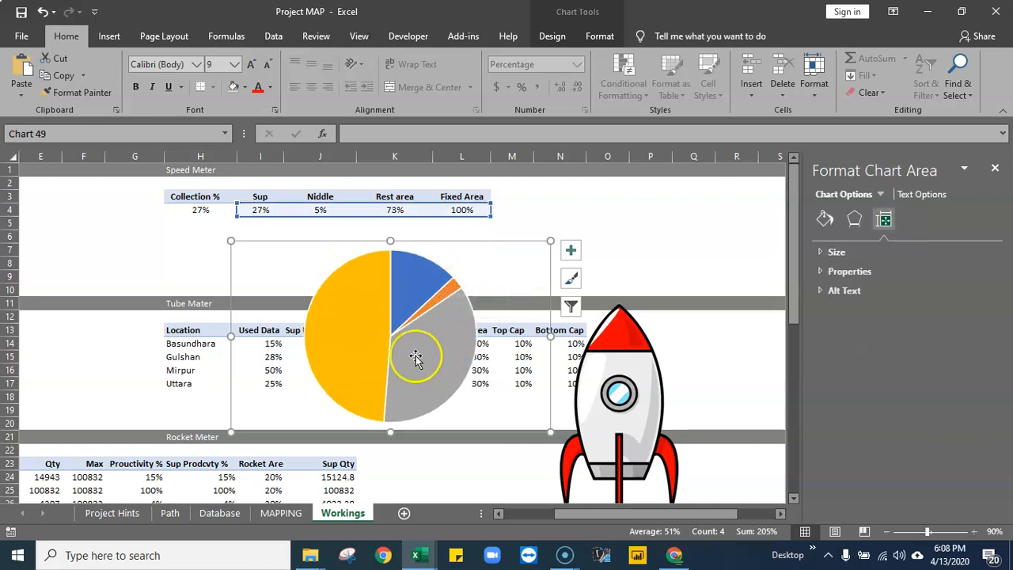
Set all slices of the pie series to no fill
{"action": "left_click", "coordinate": [468, 369]}
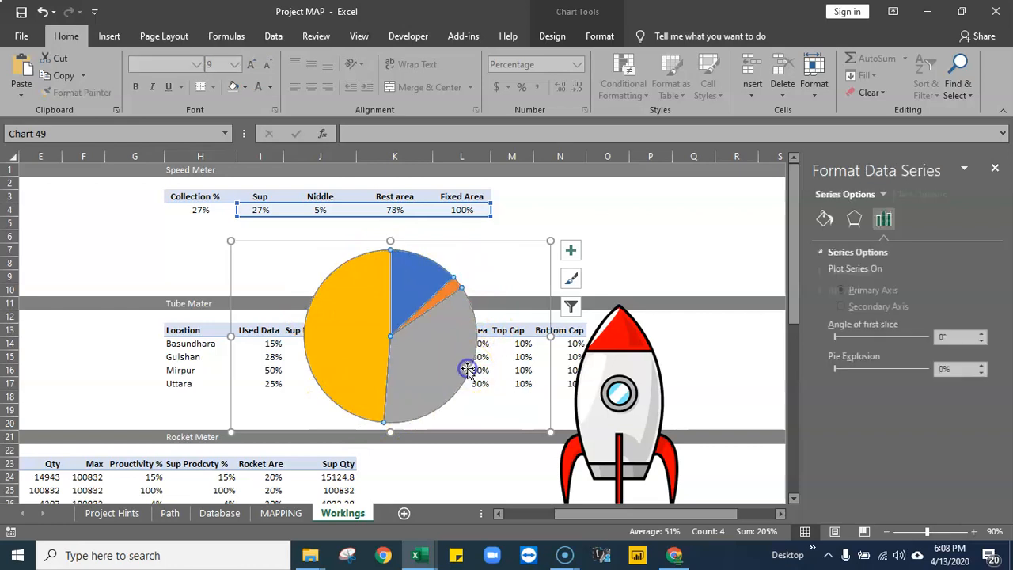
{"action": "left_click", "coordinate": [827, 220]}
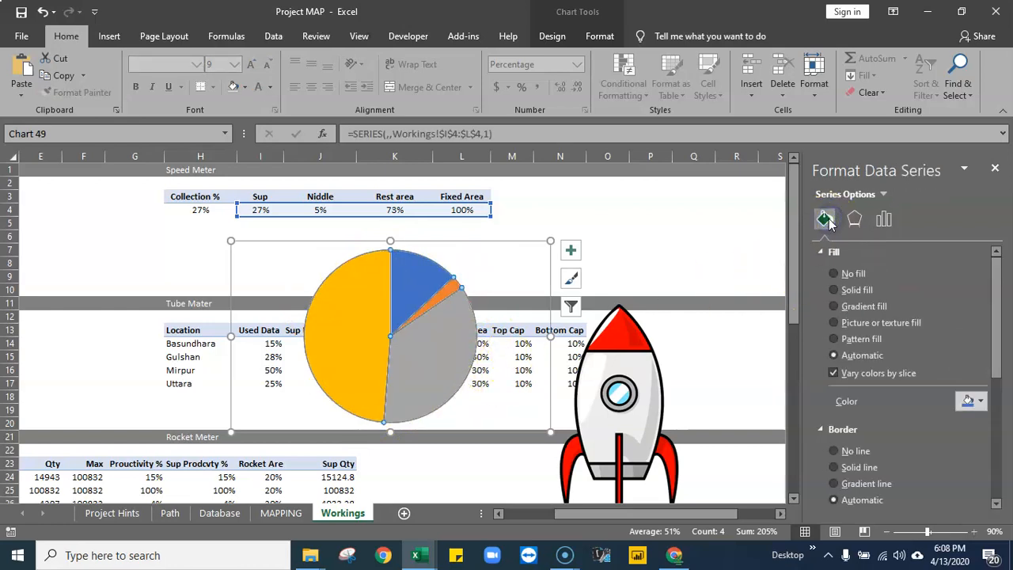
{"action": "left_click", "coordinate": [835, 274]}
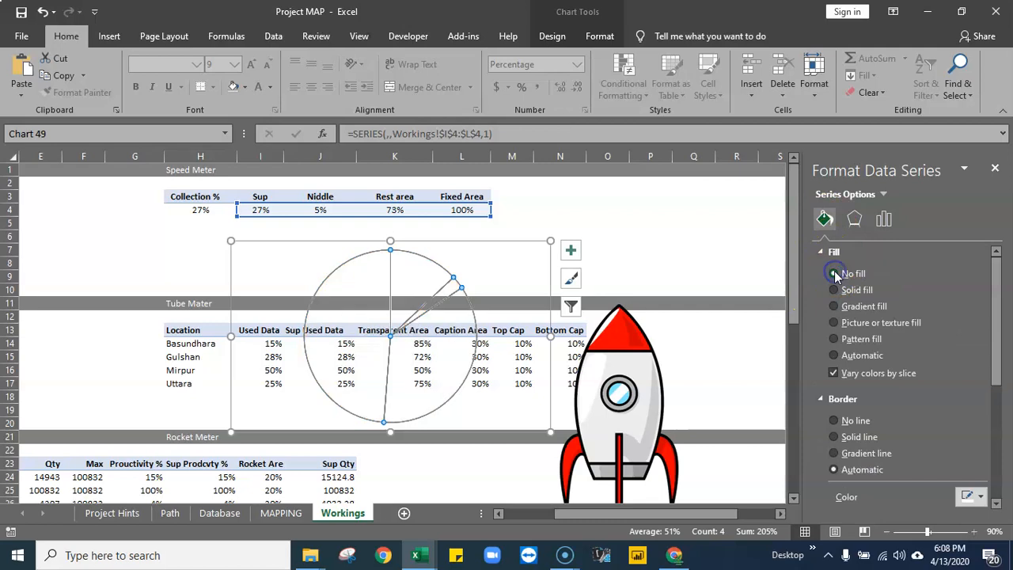
Undo the last no-fill change and remove the outline from all slices of the pie series
{"action": "left_click", "coordinate": [42, 12]}
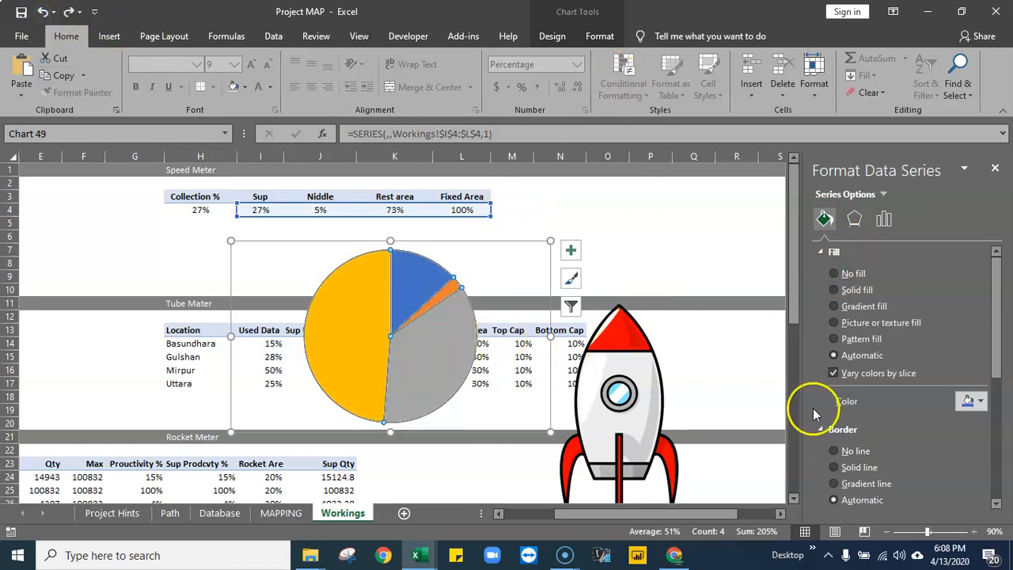
{"action": "left_click", "coordinate": [599, 36]}
{"action": "left_click", "coordinate": [456, 76]}
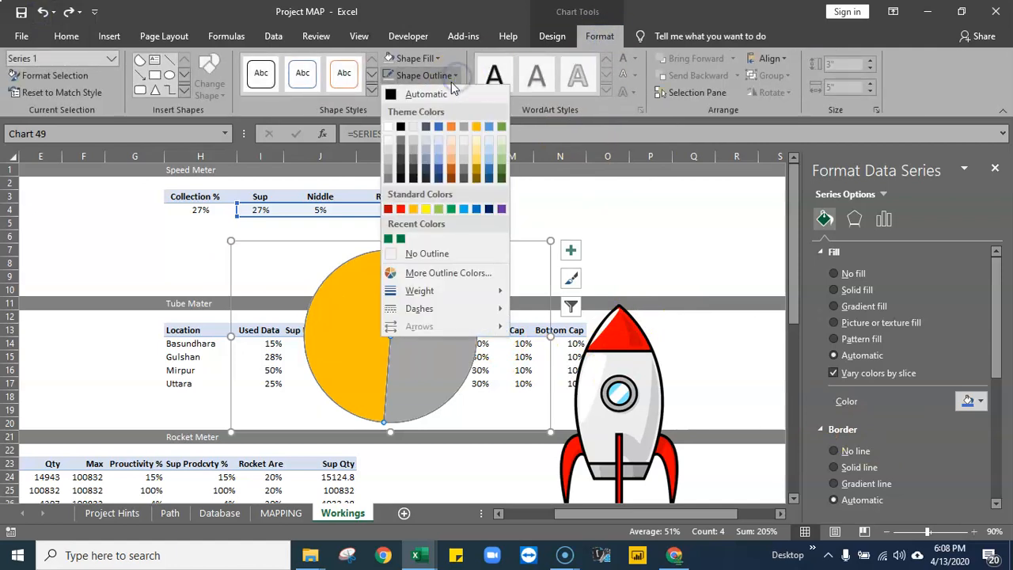
{"action": "left_click", "coordinate": [427, 253]}
{"action": "left_click", "coordinate": [656, 261]}
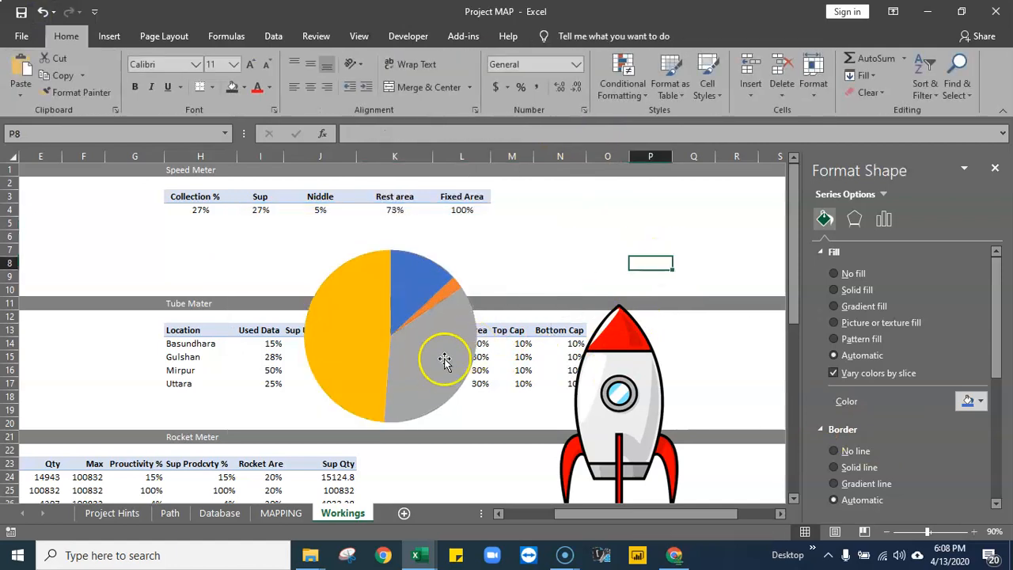
Set only the grey Rest area slice of the pie chart to no fill
{"action": "left_click", "coordinate": [426, 365]}
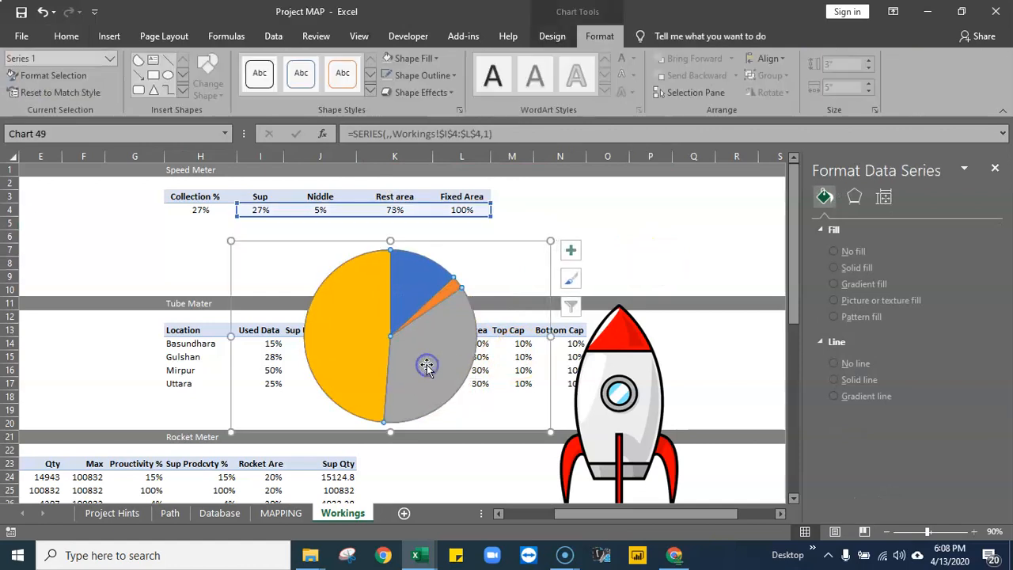
{"action": "left_click", "coordinate": [435, 373]}
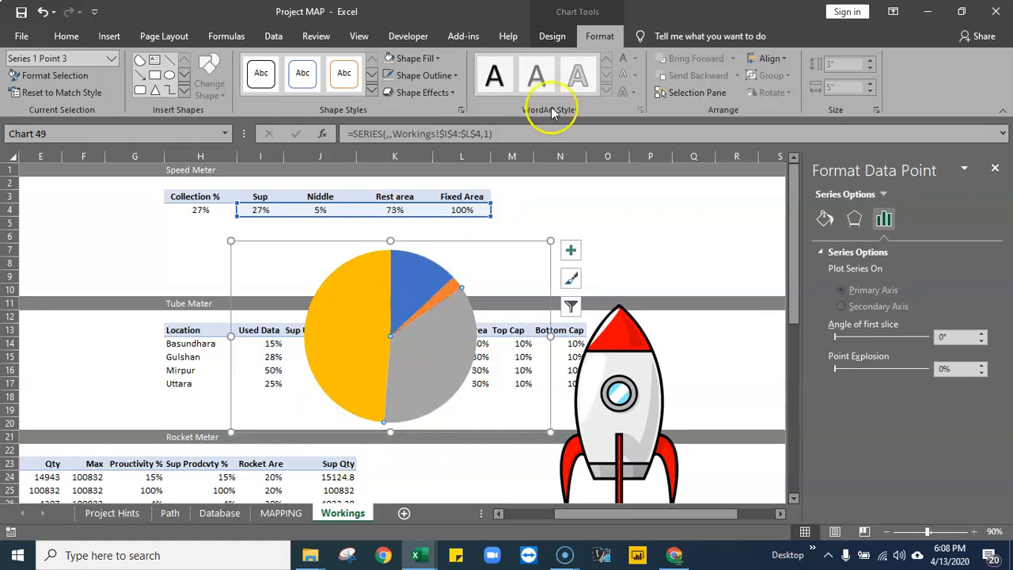
{"action": "left_click", "coordinate": [440, 59]}
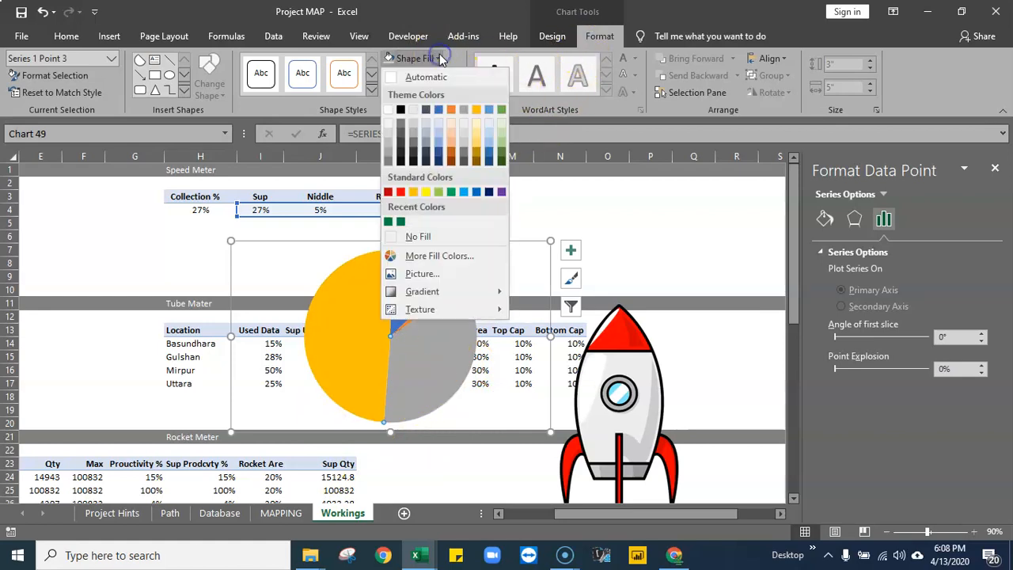
{"action": "left_click", "coordinate": [414, 221]}
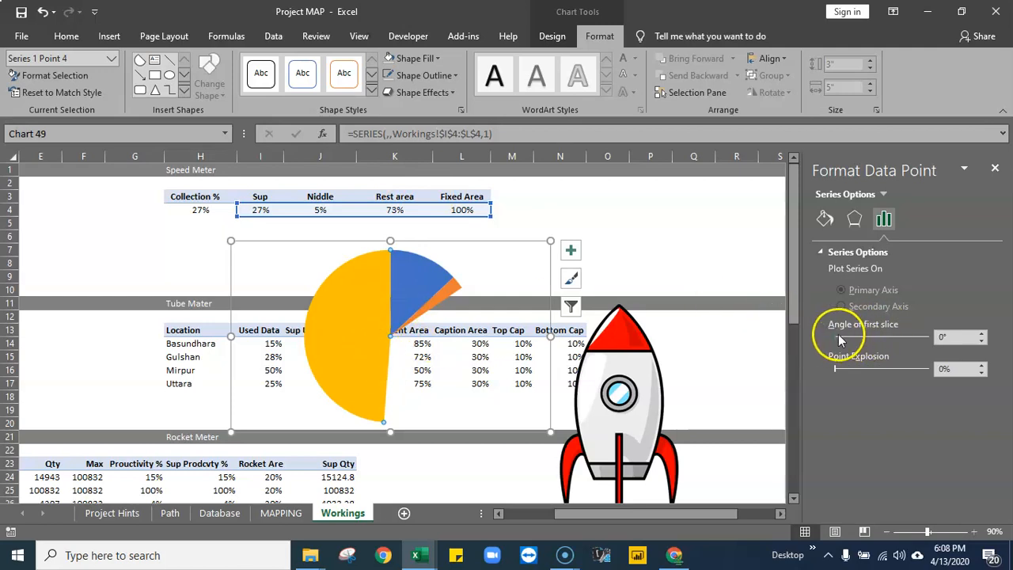
Set the pie's angle of first slice to 270° and give the yellow Fixed Area slice no fill
{"action": "left_click_drag", "start_coordinate": [981, 337], "coordinate": [982, 338]}
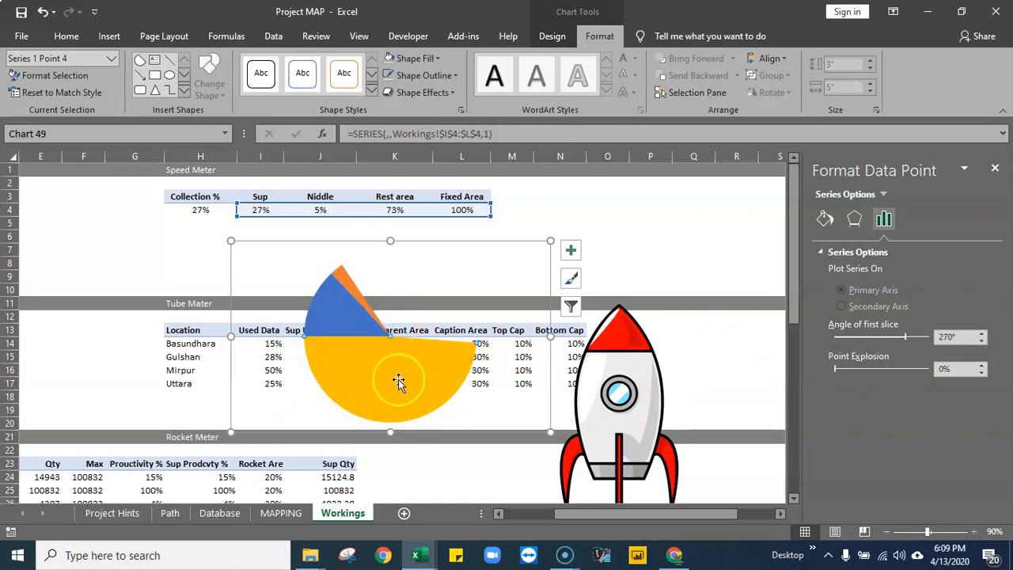
{"action": "mouse_move", "coordinate": [400, 384]}
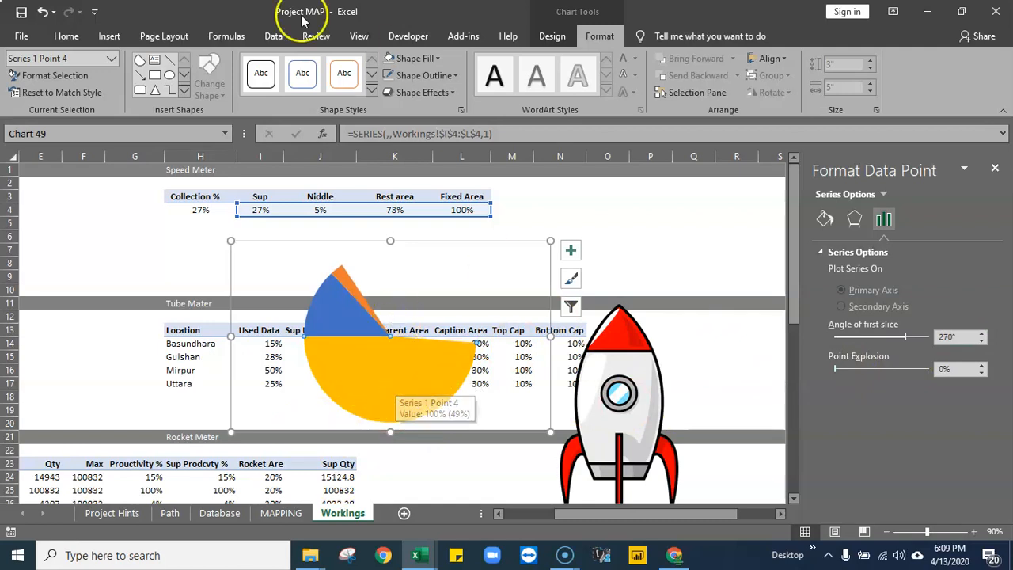
{"action": "left_click", "coordinate": [417, 59]}
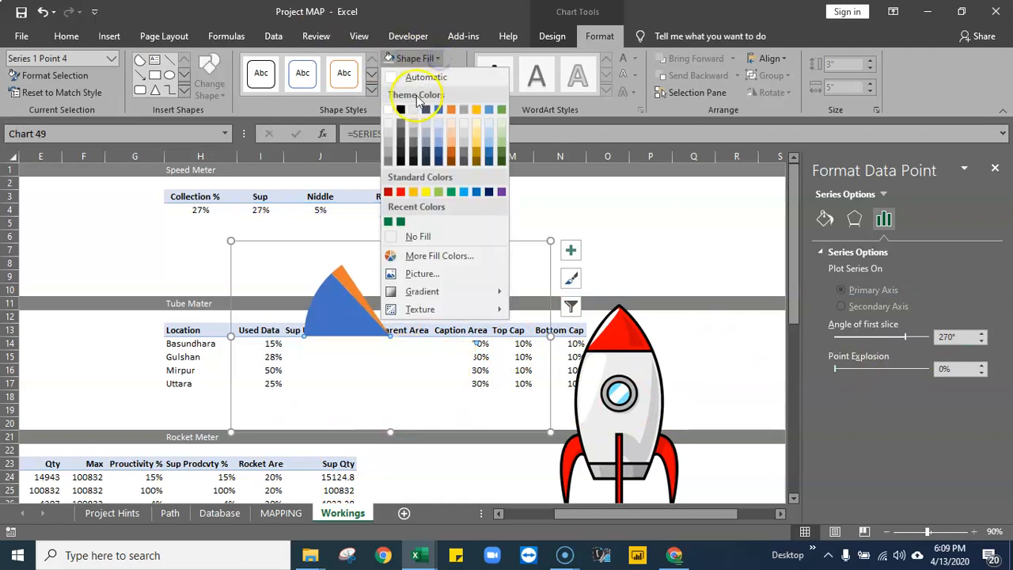
{"action": "left_click", "coordinate": [427, 236]}
{"action": "left_click", "coordinate": [690, 224]}
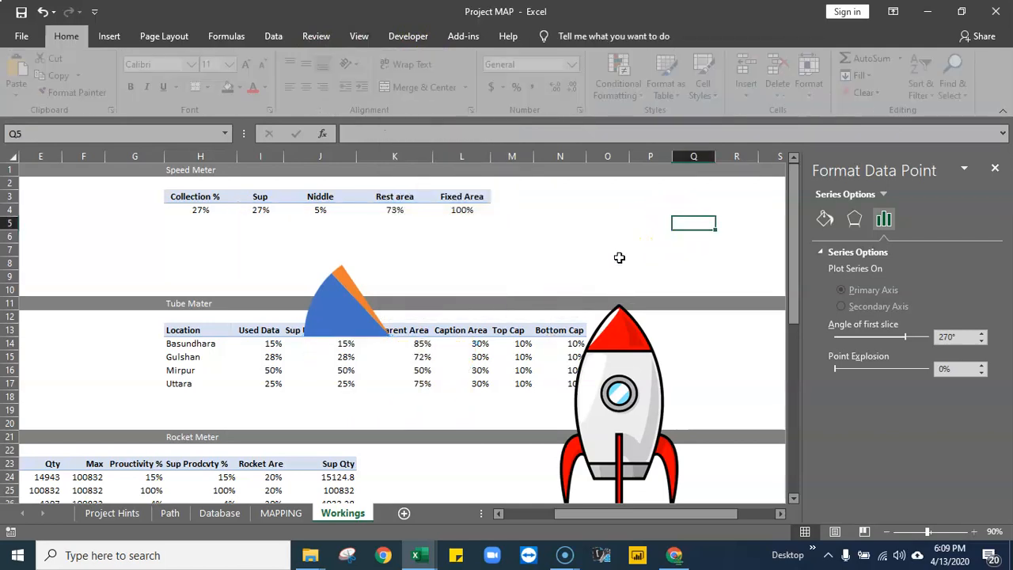
Set the blue Sup slice to no fill, leaving only the orange needle slice coloured
{"action": "left_click", "coordinate": [331, 322]}
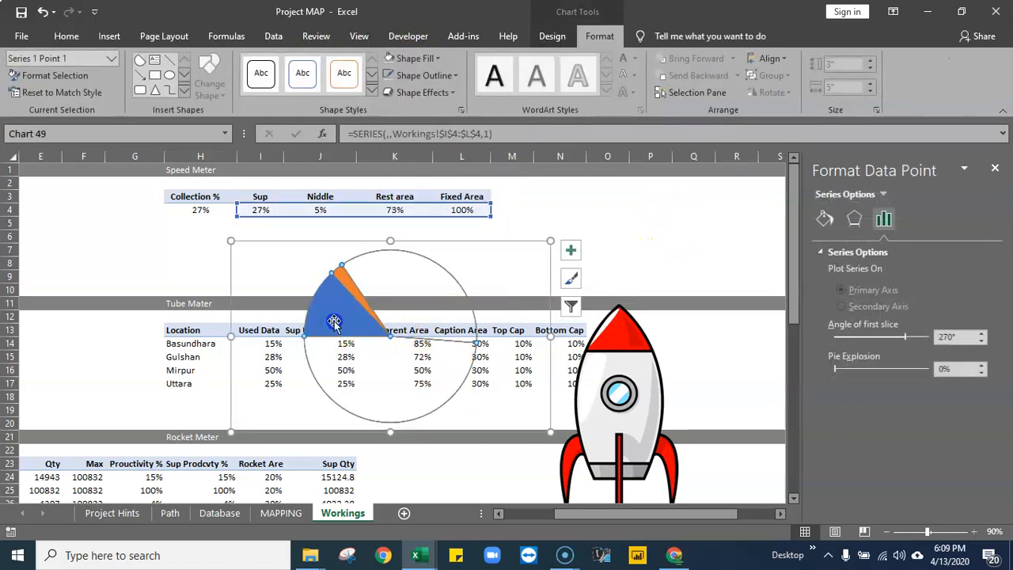
{"action": "left_click", "coordinate": [431, 59]}
{"action": "left_click", "coordinate": [424, 240]}
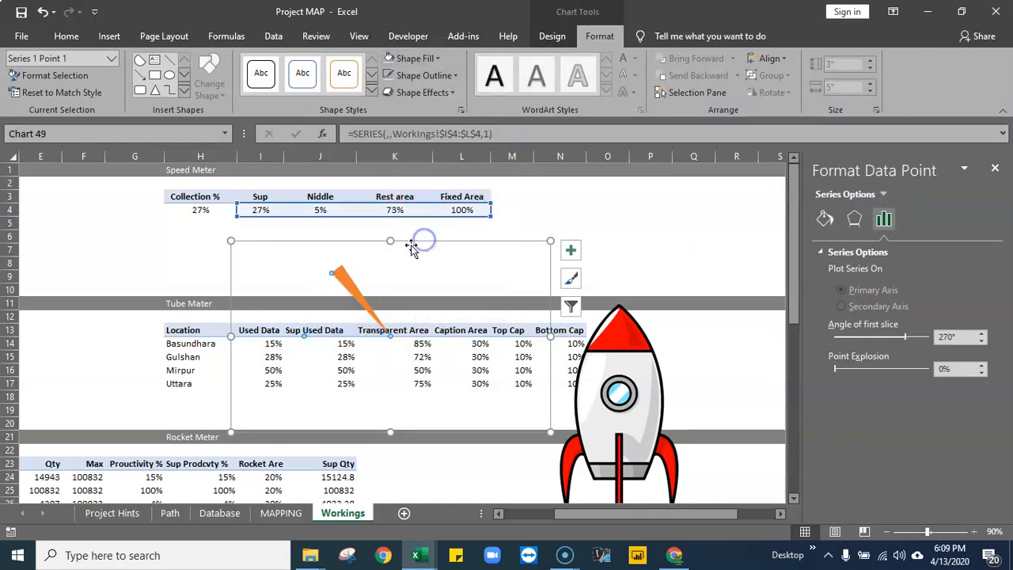
Move the needle chart down onto the orange gauge dial and shrink it to about 2.14" high by 3.56" wide, centred on the dial
{"action": "left_click_drag", "start_coordinate": [452, 244], "coordinate": [458, 374]}
{"action": "scroll", "coordinate": [550, 340], "scroll_direction": "down", "scroll_amount": 2}
{"action": "scroll", "coordinate": [550, 340], "scroll_direction": "down", "scroll_amount": 4}
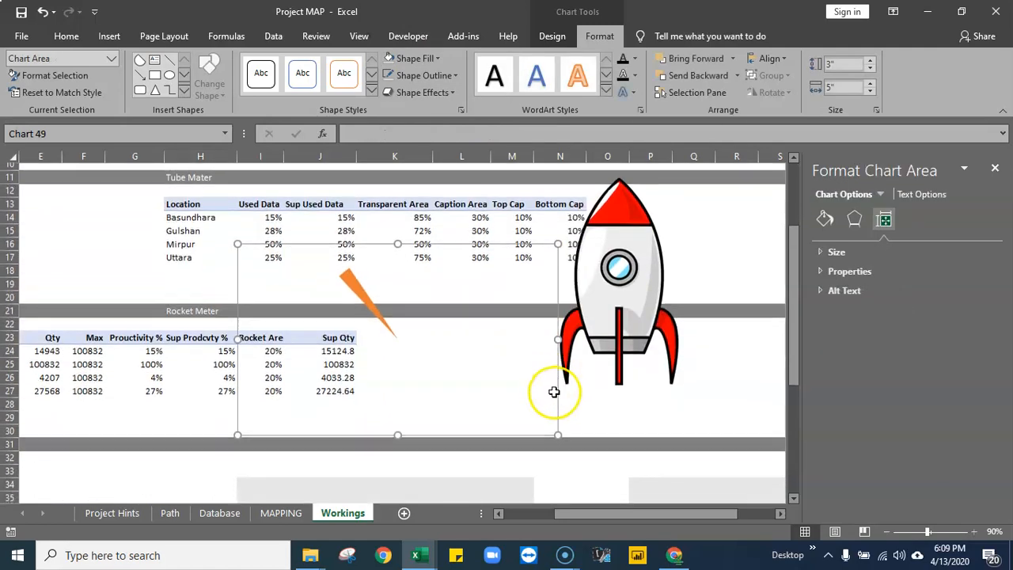
{"action": "left_click_drag", "start_coordinate": [497, 323], "coordinate": [527, 464]}
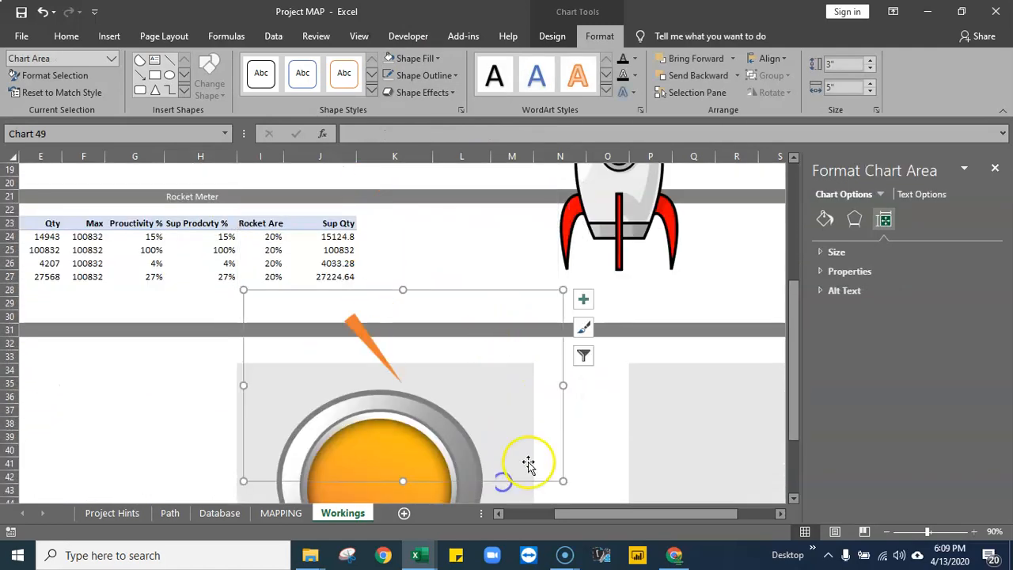
{"action": "scroll", "coordinate": [606, 356], "scroll_direction": "down", "scroll_amount": 2}
{"action": "mouse_move", "coordinate": [465, 216]}
{"action": "left_mouse_down"}
{"action": "mouse_move", "coordinate": [459, 353]}
{"action": "mouse_move", "coordinate": [440, 335]}
{"action": "left_mouse_up"}
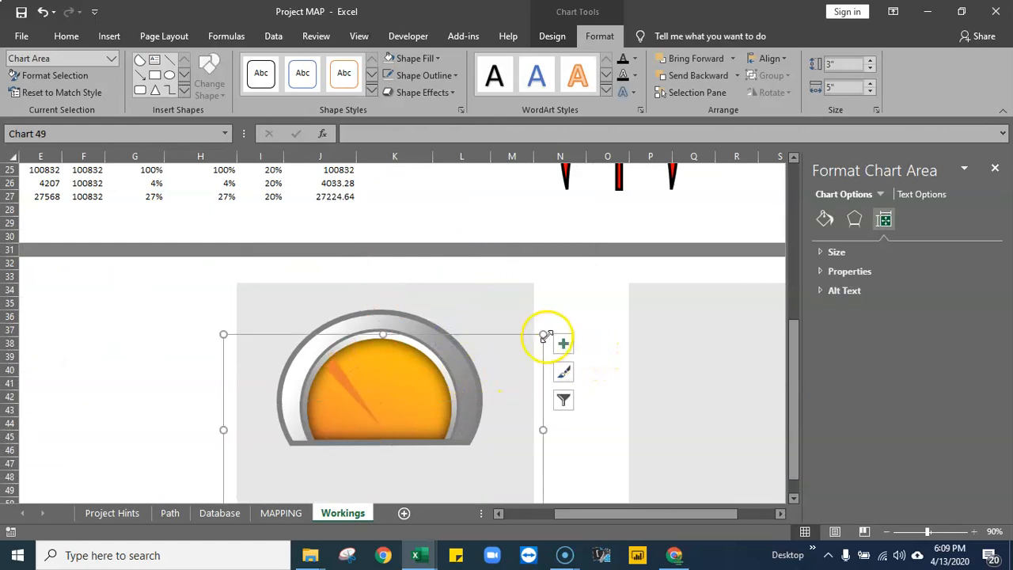
{"action": "left_click_drag", "start_coordinate": [542, 335], "coordinate": [418, 368]}
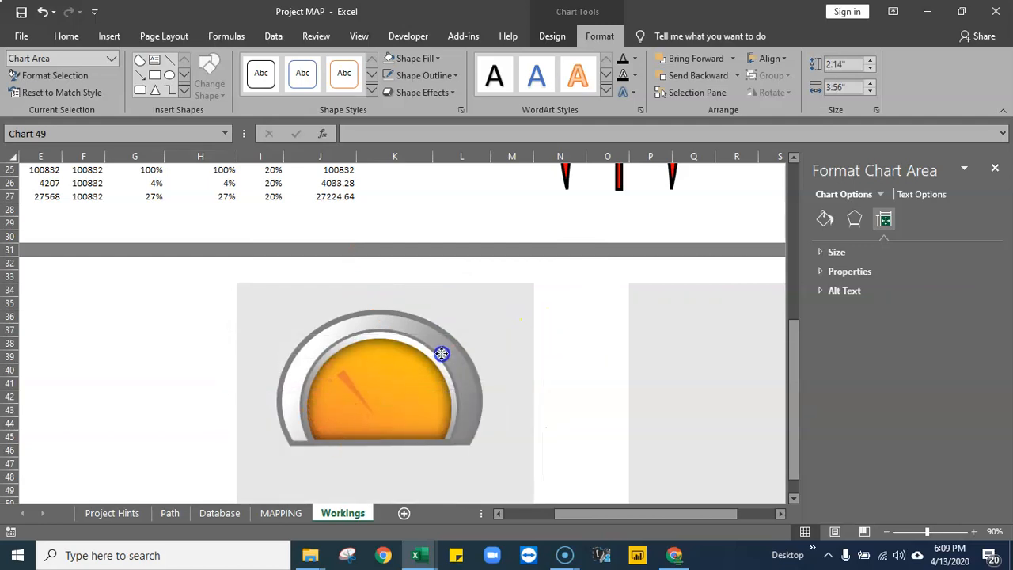
{"action": "left_click_drag", "start_coordinate": [445, 356], "coordinate": [446, 358]}
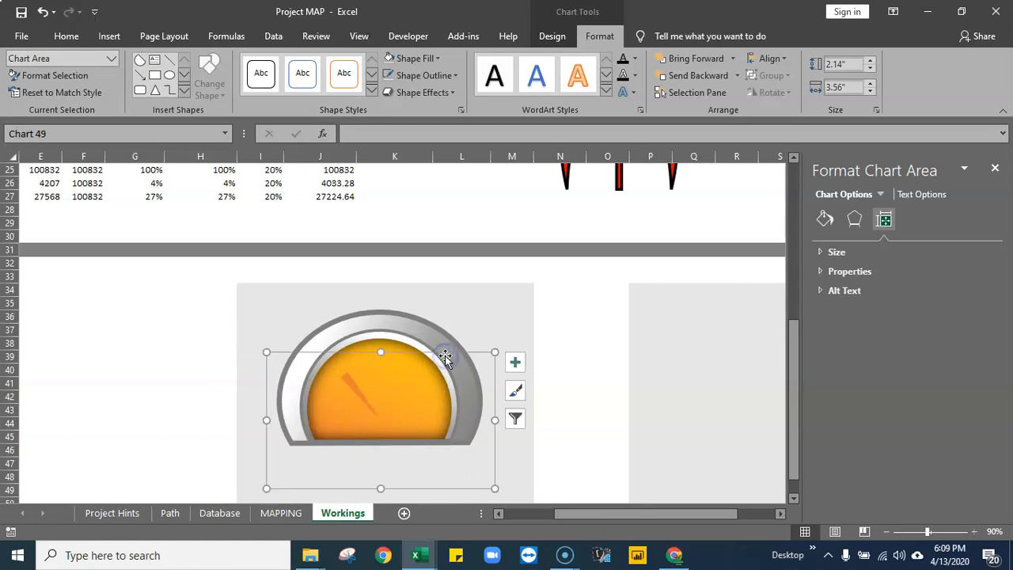
Give the orange needle slice alone a gradient line border
{"action": "left_click", "coordinate": [349, 383]}
{"action": "left_click", "coordinate": [349, 383]}
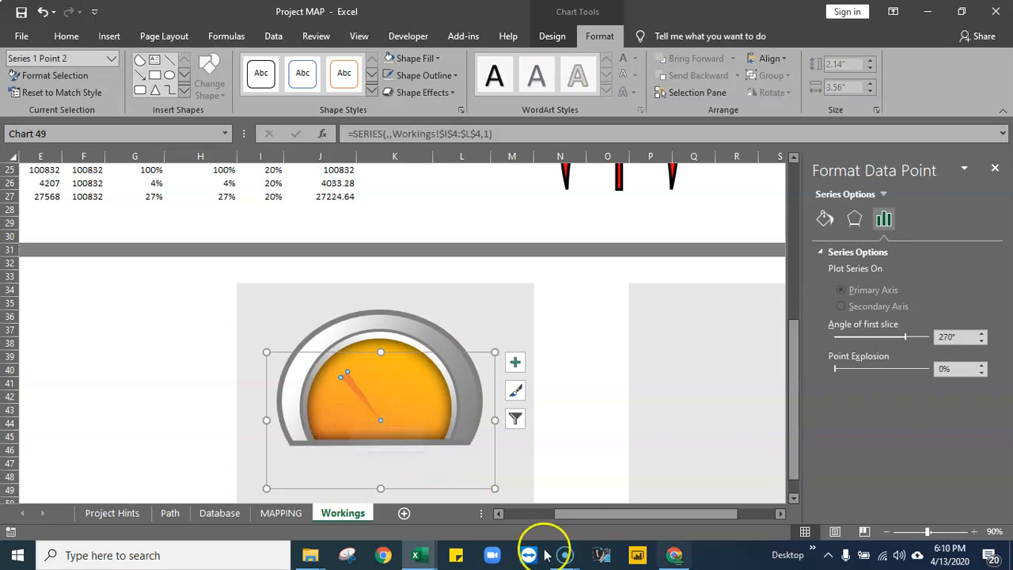
{"action": "left_click", "coordinate": [824, 218]}
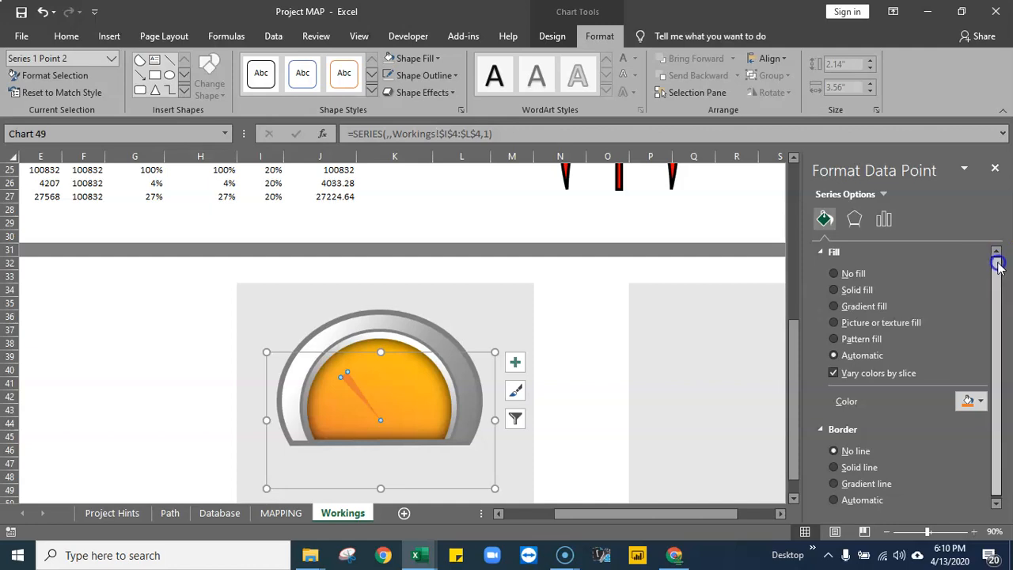
{"action": "left_click_drag", "start_coordinate": [995, 269], "coordinate": [998, 307]}
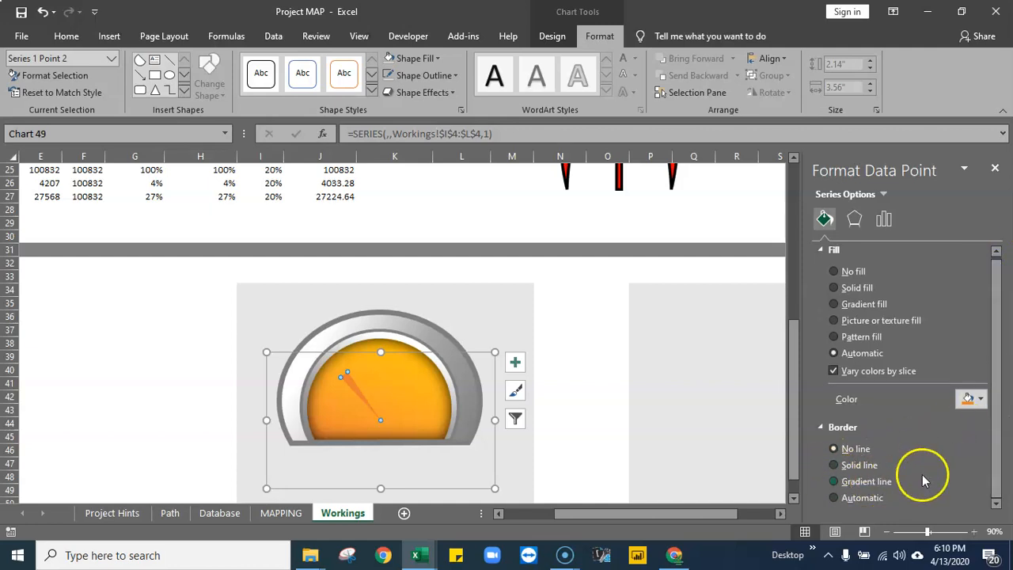
{"action": "left_click", "coordinate": [840, 481]}
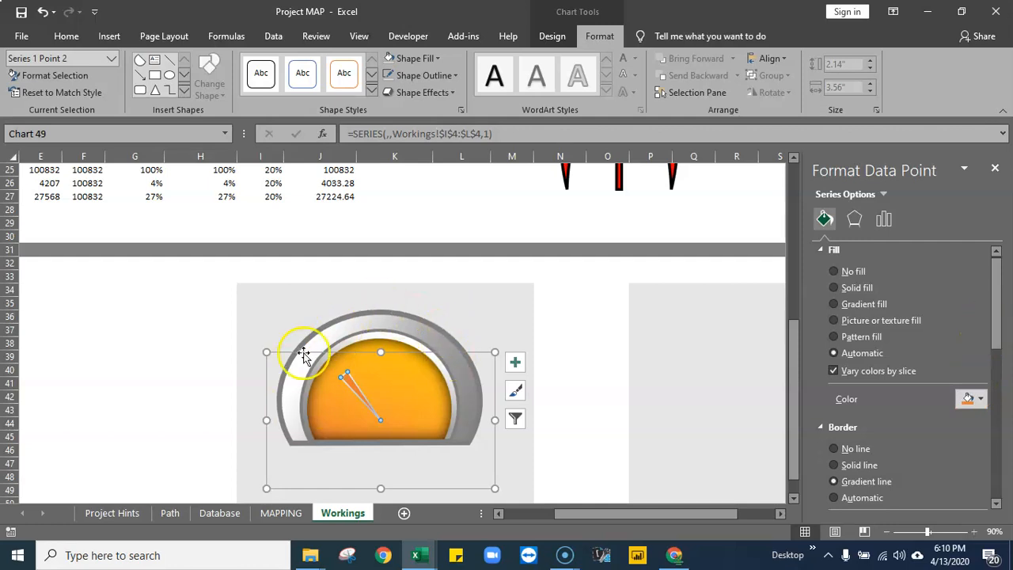
Colour the needle border's gradient stops white at 0% and dark grey at 100%
{"action": "left_click_drag", "start_coordinate": [997, 269], "coordinate": [1001, 331]}
{"action": "left_click", "coordinate": [911, 457]}
{"action": "left_click", "coordinate": [919, 457]}
{"action": "left_click", "coordinate": [980, 457]}
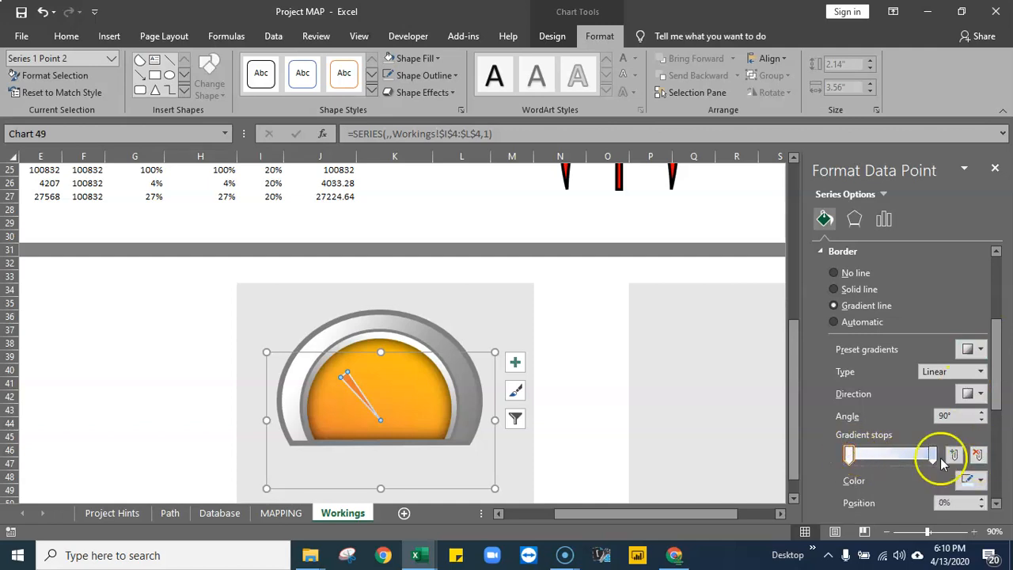
{"action": "left_click", "coordinate": [980, 481]}
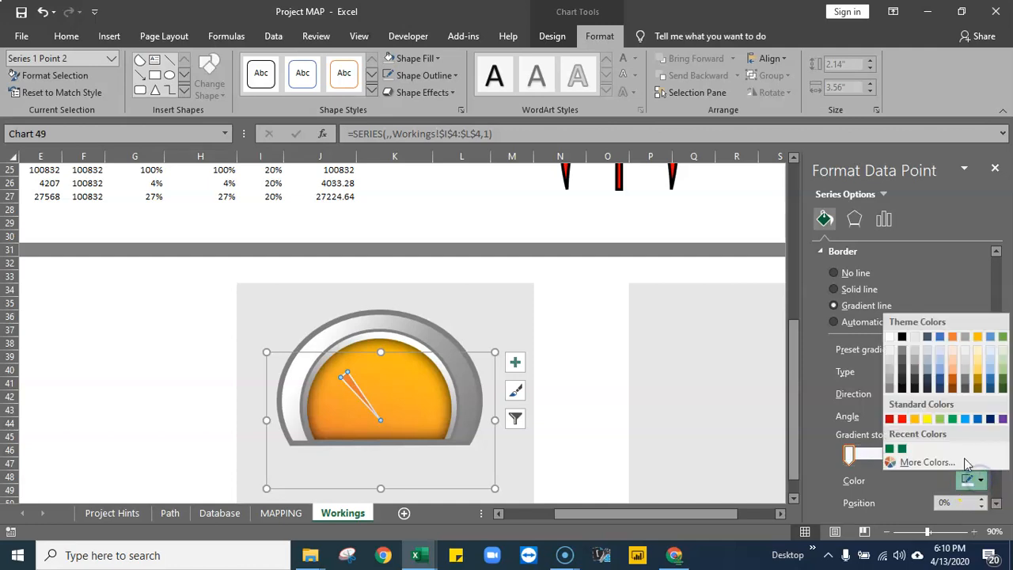
{"action": "left_click", "coordinate": [889, 355]}
{"action": "left_click", "coordinate": [932, 454]}
{"action": "left_click", "coordinate": [979, 481]}
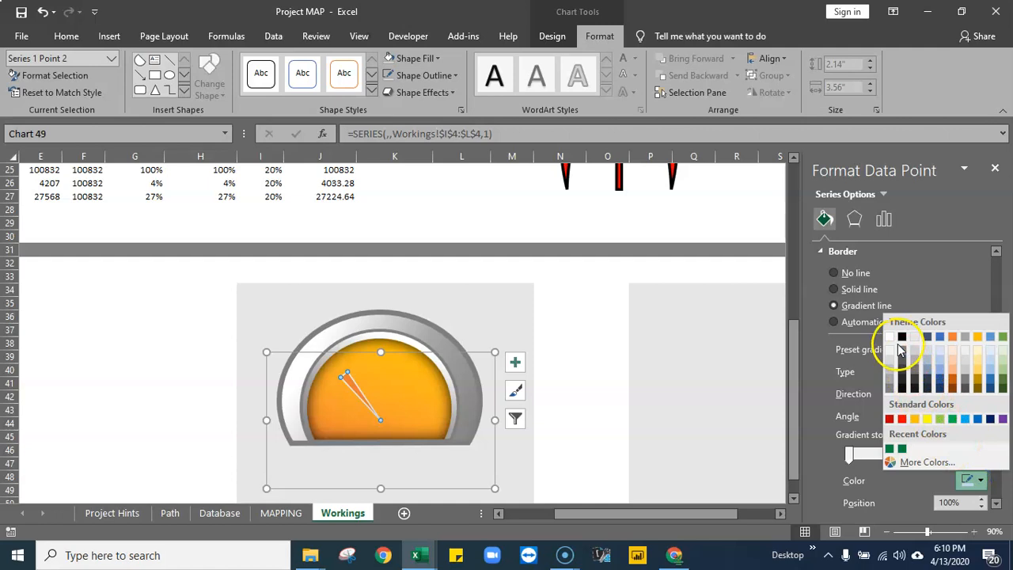
{"action": "left_click", "coordinate": [903, 354]}
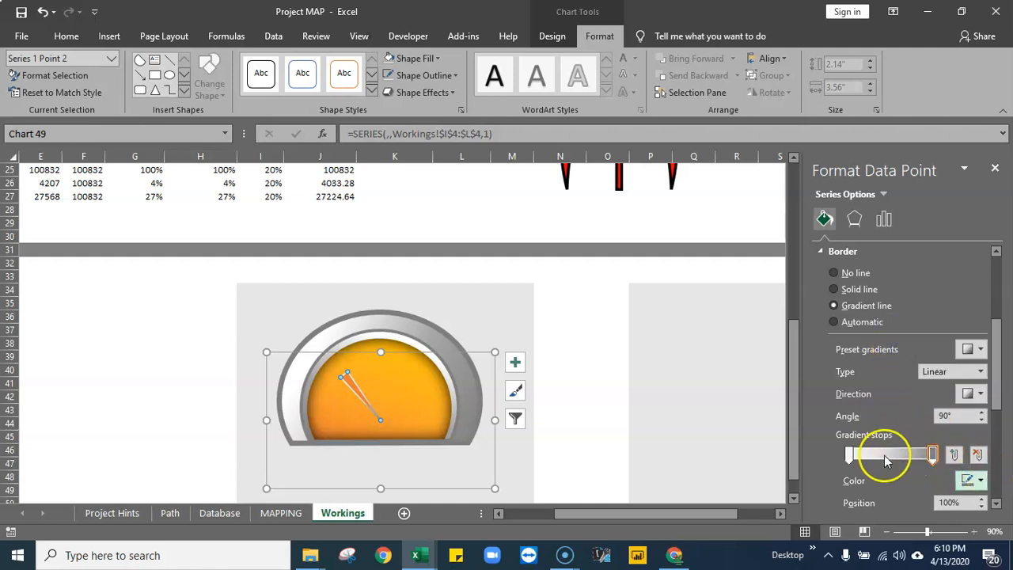
{"action": "left_click", "coordinate": [849, 454]}
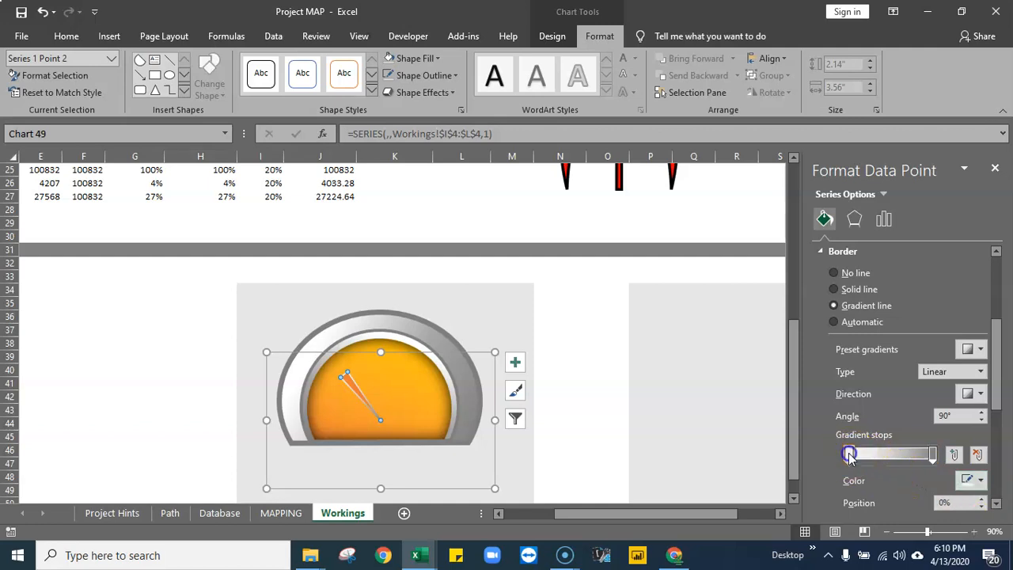
{"action": "left_click", "coordinate": [980, 480]}
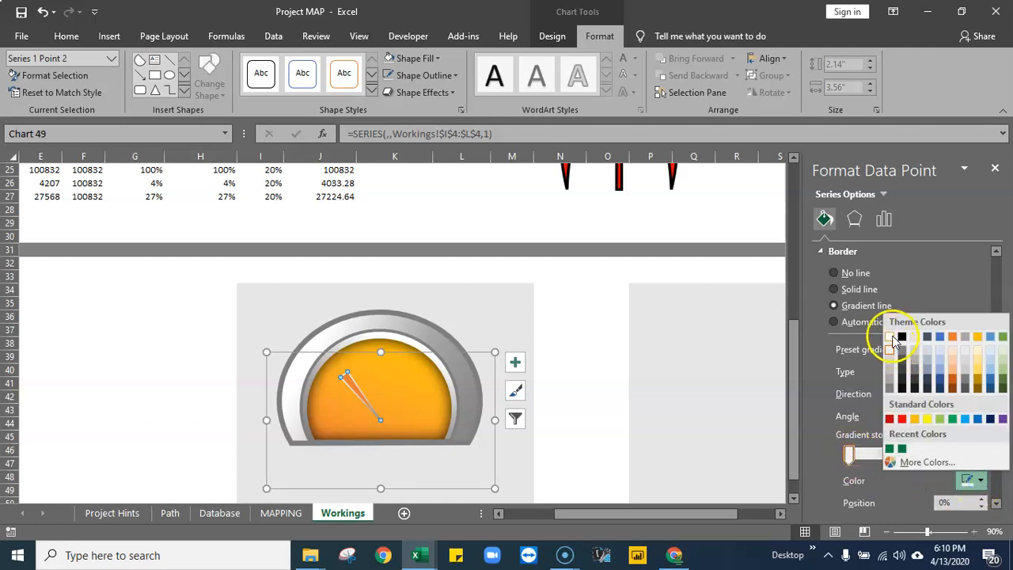
{"action": "left_click", "coordinate": [891, 337]}
Set the needle slice's border width to 2.5 pt and deselect the chart
{"action": "left_click_drag", "start_coordinate": [999, 383], "coordinate": [999, 406]}
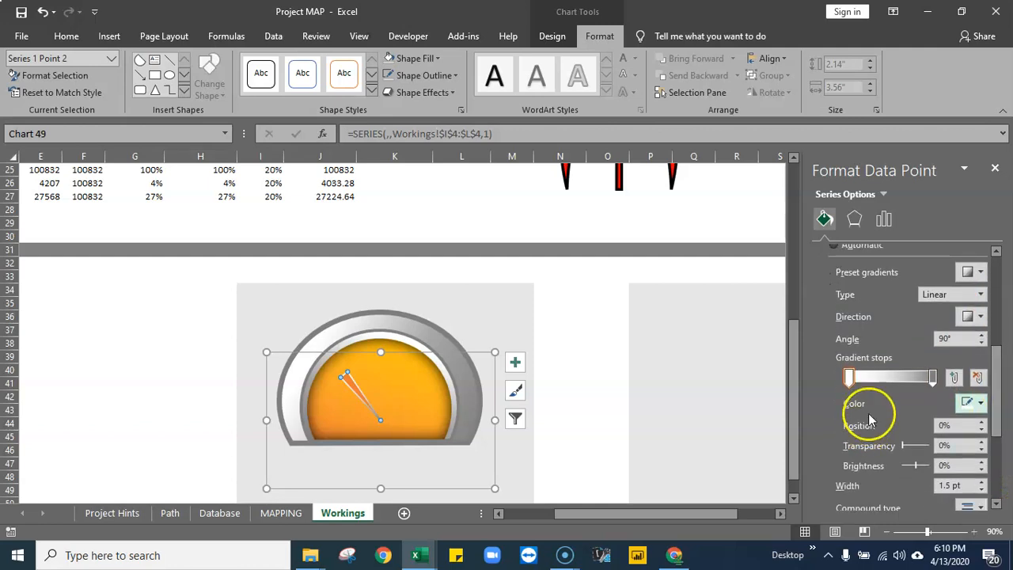
{"action": "left_click_drag", "start_coordinate": [999, 382], "coordinate": [999, 409]}
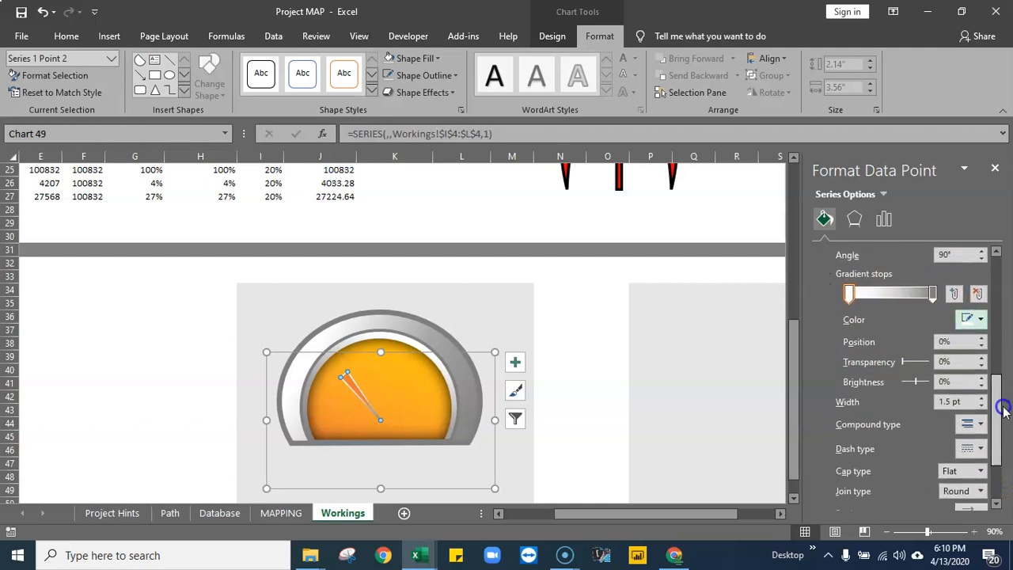
{"action": "left_click", "coordinate": [981, 396]}
{"action": "left_click", "coordinate": [981, 397]}
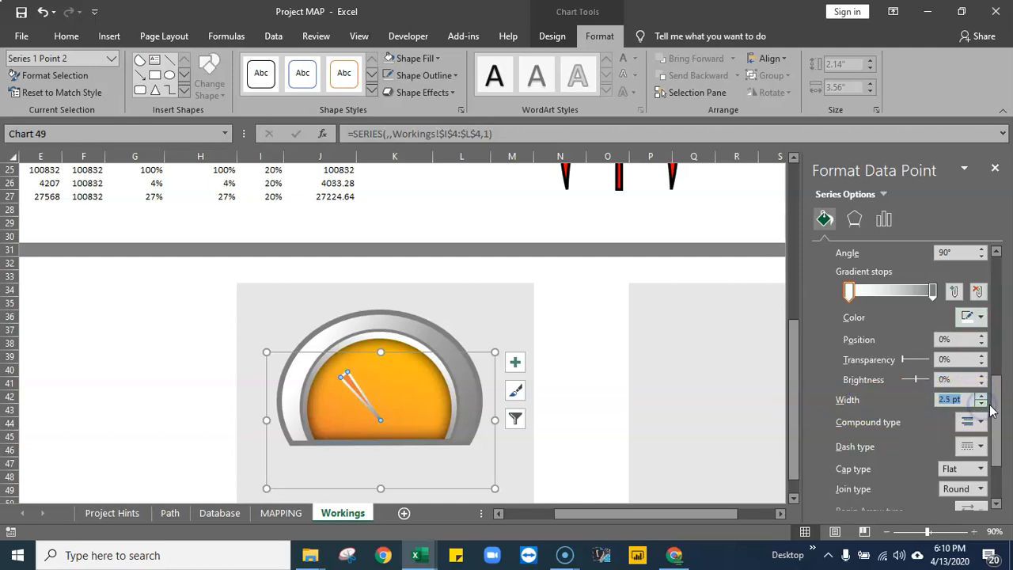
{"action": "left_click_drag", "start_coordinate": [999, 409], "coordinate": [1008, 355]}
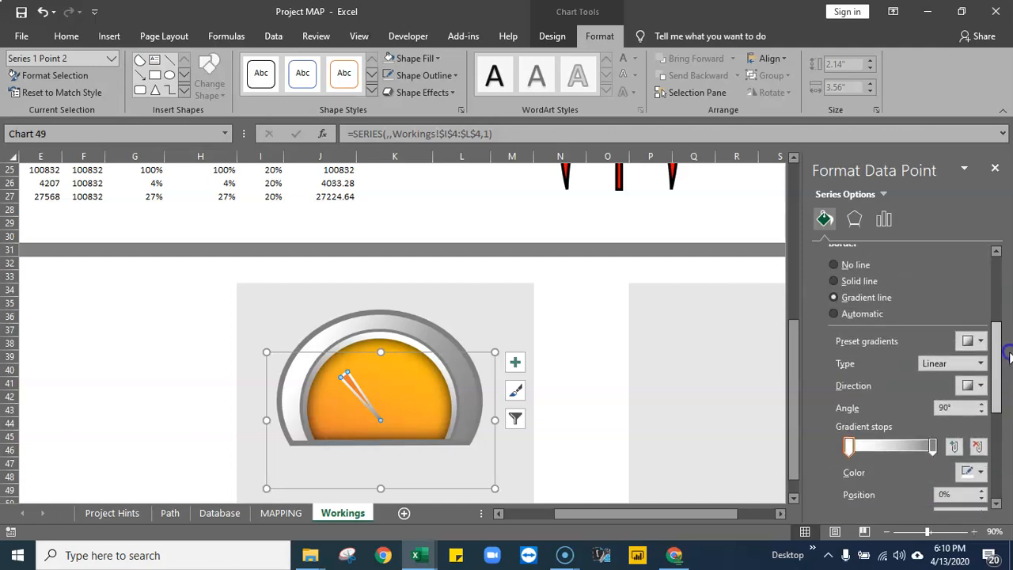
{"action": "left_click", "coordinate": [592, 369]}
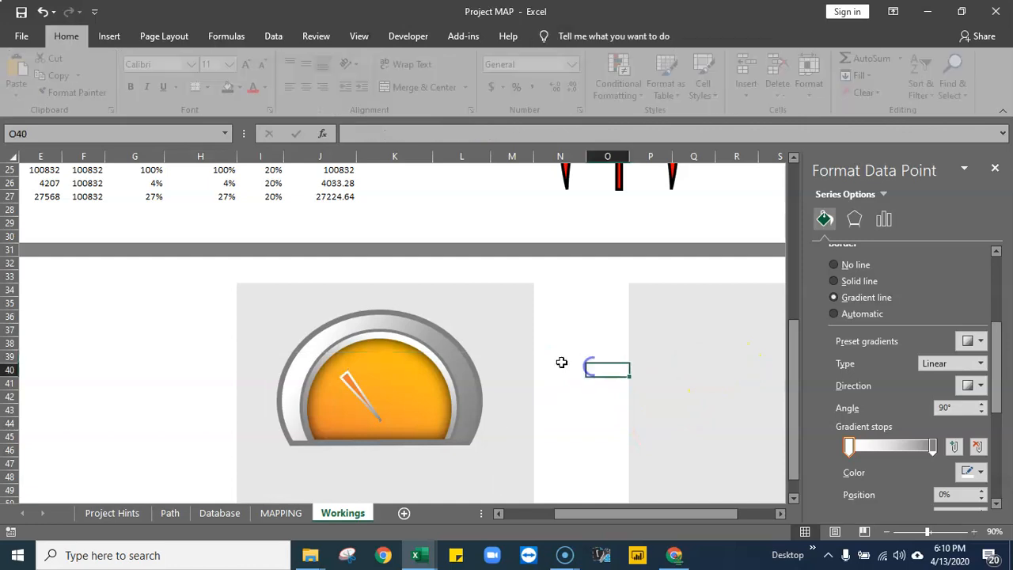
Set the Niddle value in cell J4 of the Speed Meter table to 0%
{"action": "left_click", "coordinate": [360, 391]}
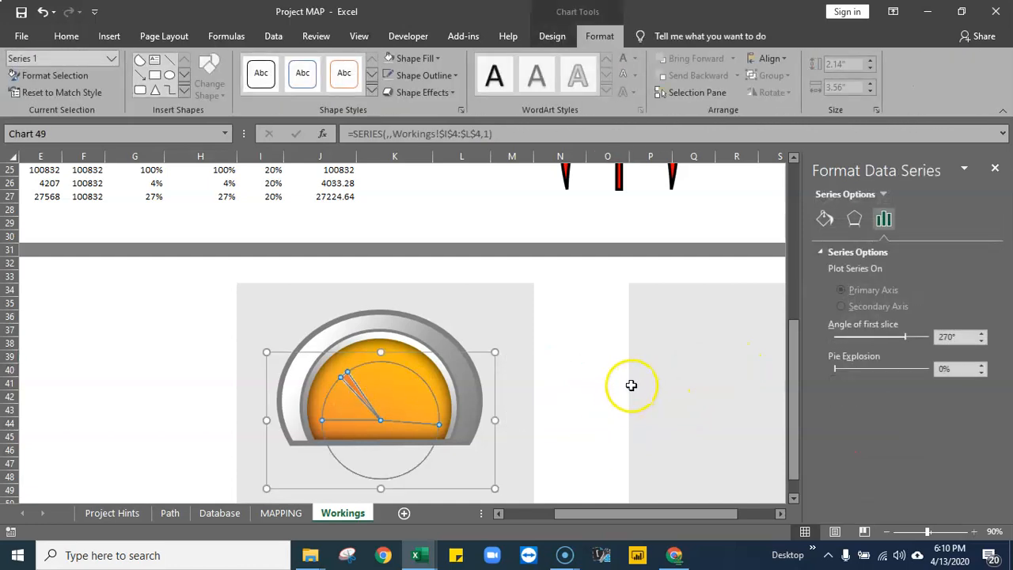
{"action": "scroll", "coordinate": [629, 385], "scroll_direction": "up", "scroll_amount": 8}
{"action": "left_click", "coordinate": [320, 212]}
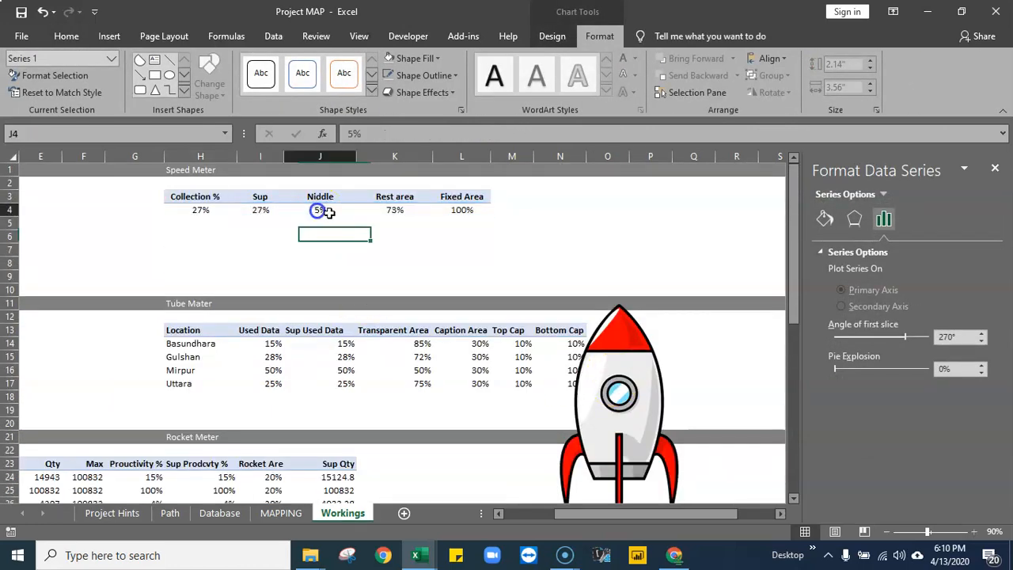
{"action": "type", "text": "0"}
{"action": "key", "text": "Return"}
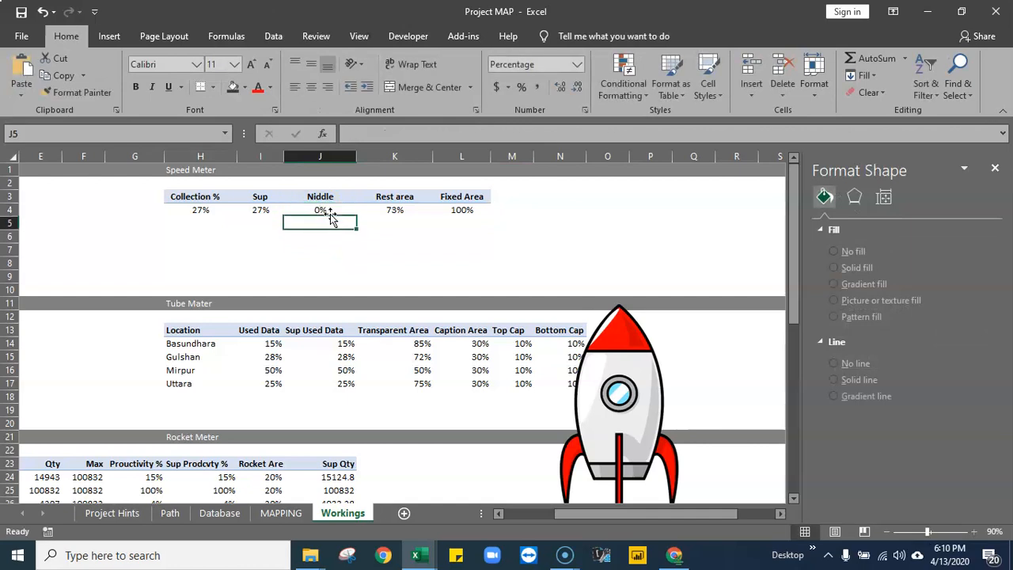
{"action": "scroll", "coordinate": [333, 237], "scroll_direction": "down", "scroll_amount": 8}
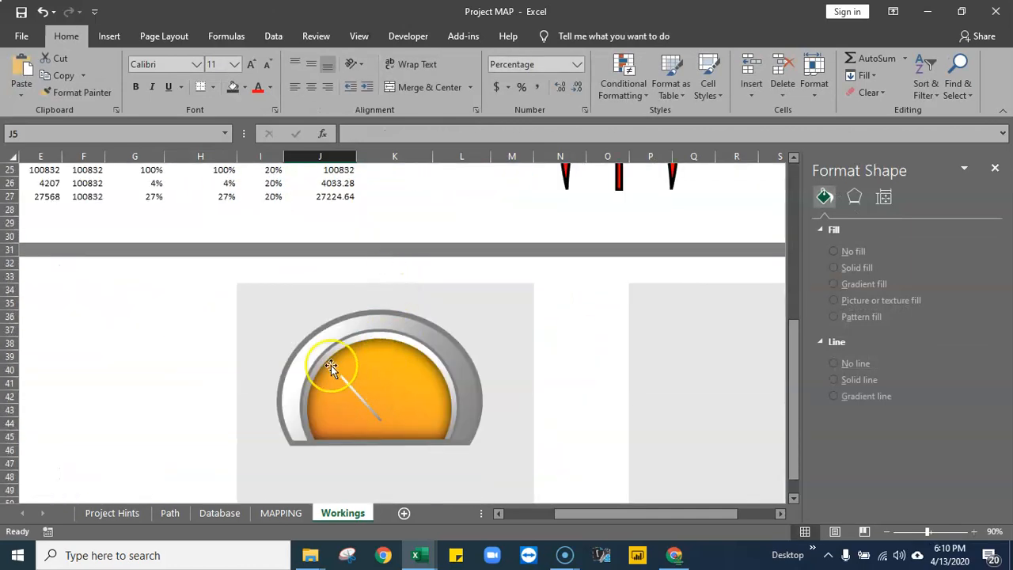
Shrink the needle chart slightly, reposition it so the needle's base sits near the dial's lower centre, and deselect it
{"action": "left_click", "coordinate": [365, 408]}
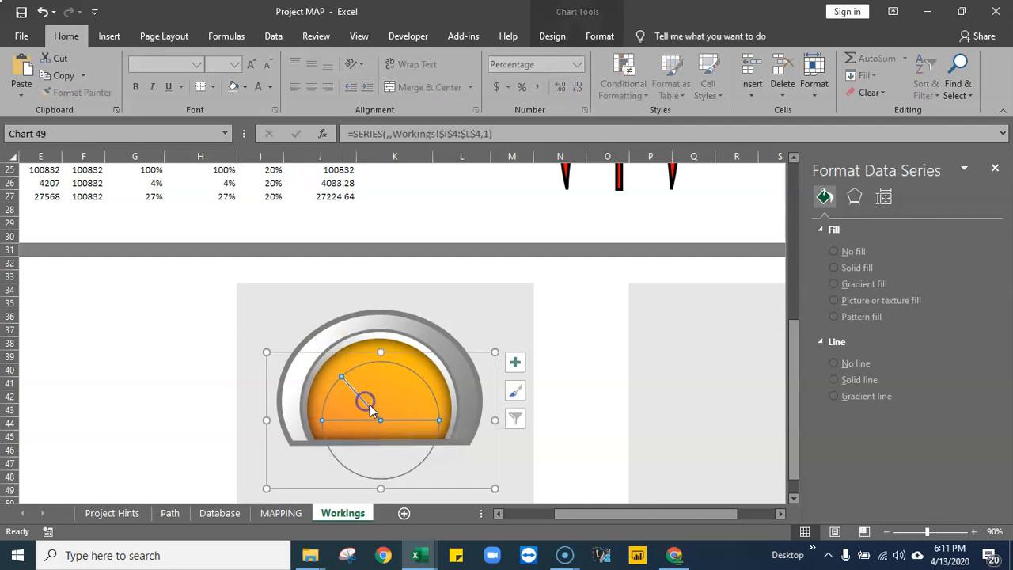
{"action": "left_click", "coordinate": [476, 360]}
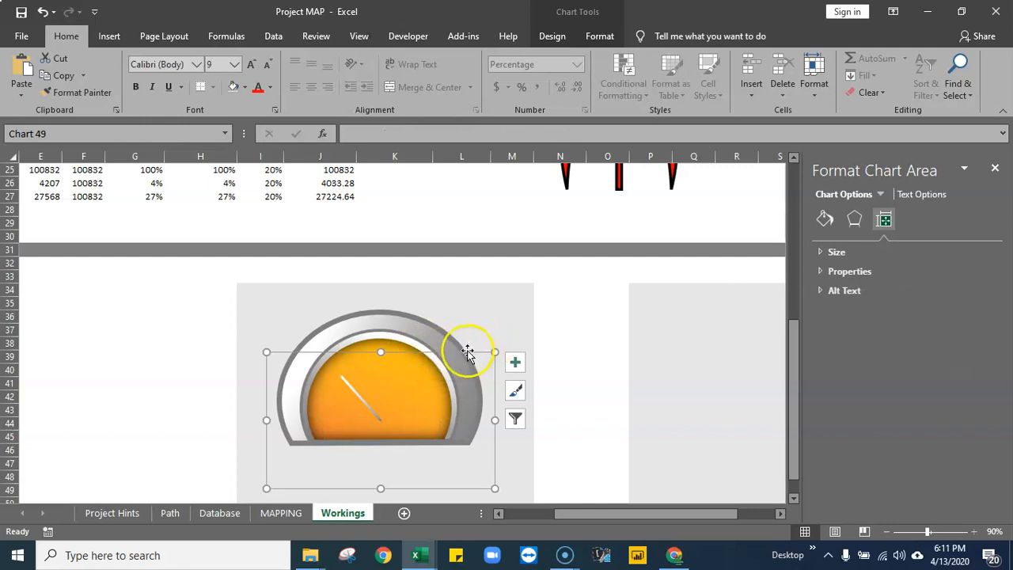
{"action": "left_click", "coordinate": [386, 386]}
{"action": "left_click", "coordinate": [401, 369]}
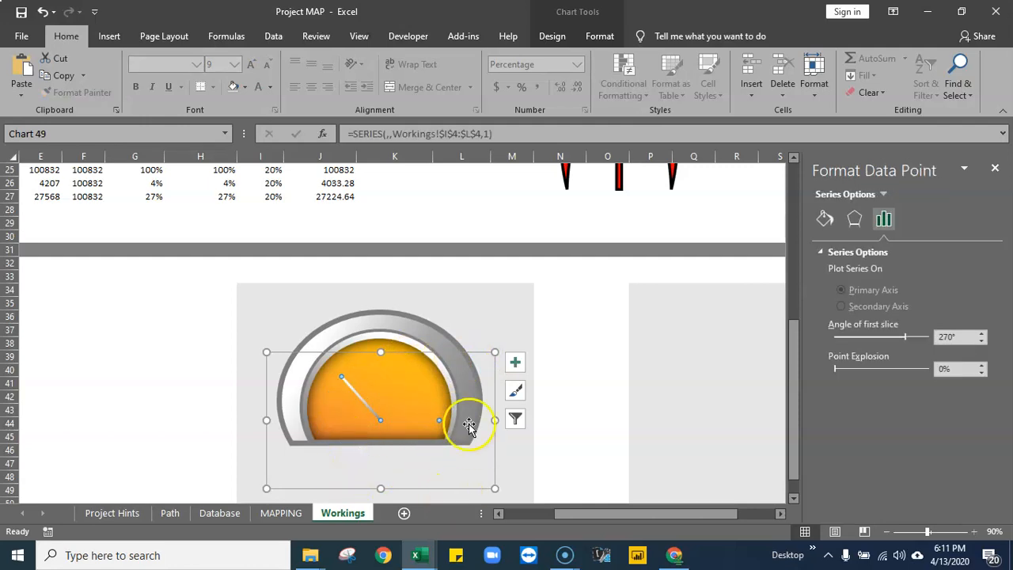
{"action": "left_click", "coordinate": [477, 354]}
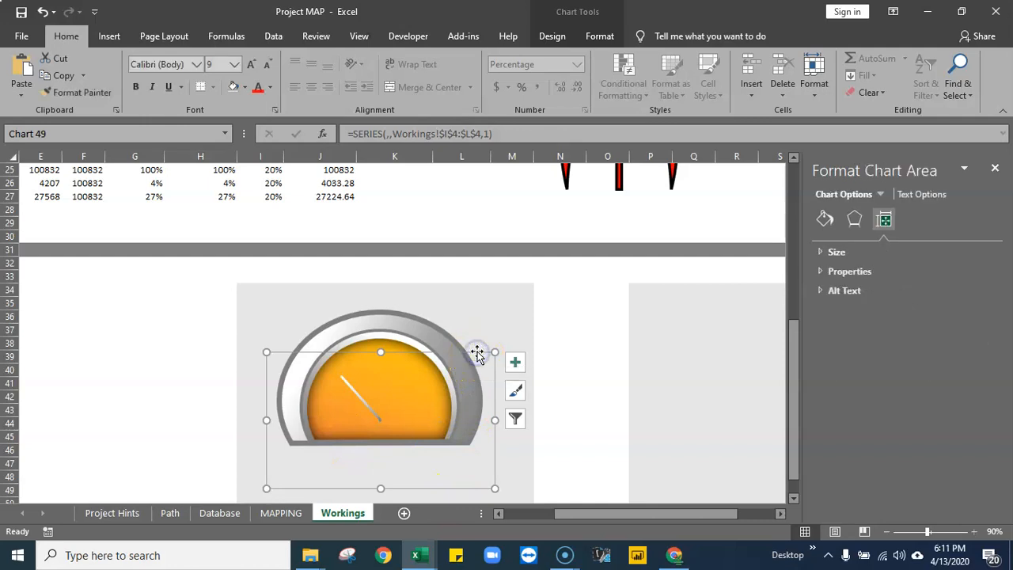
{"action": "left_click_drag", "start_coordinate": [495, 353], "coordinate": [460, 372]}
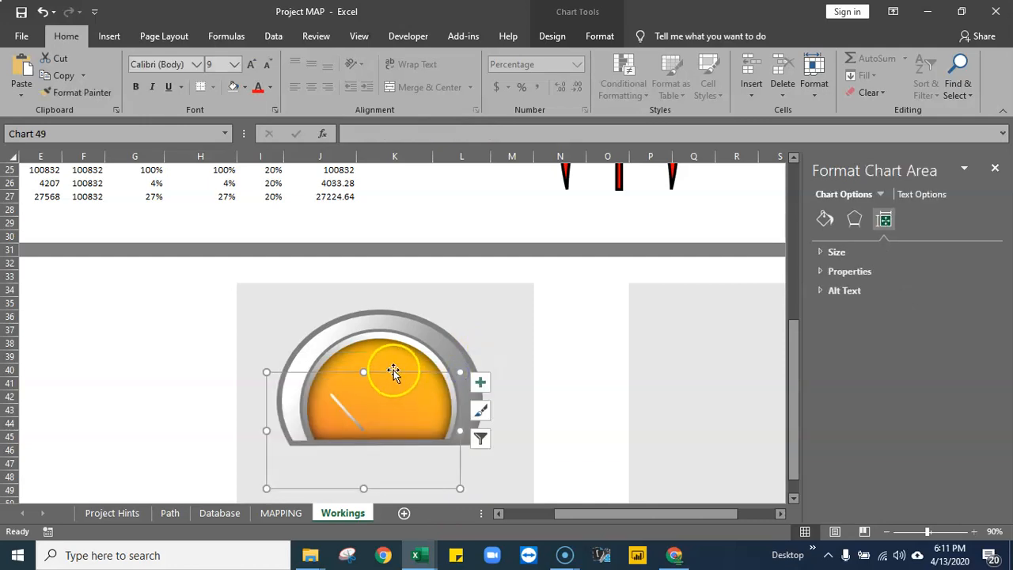
{"action": "left_click_drag", "start_coordinate": [393, 372], "coordinate": [401, 362]}
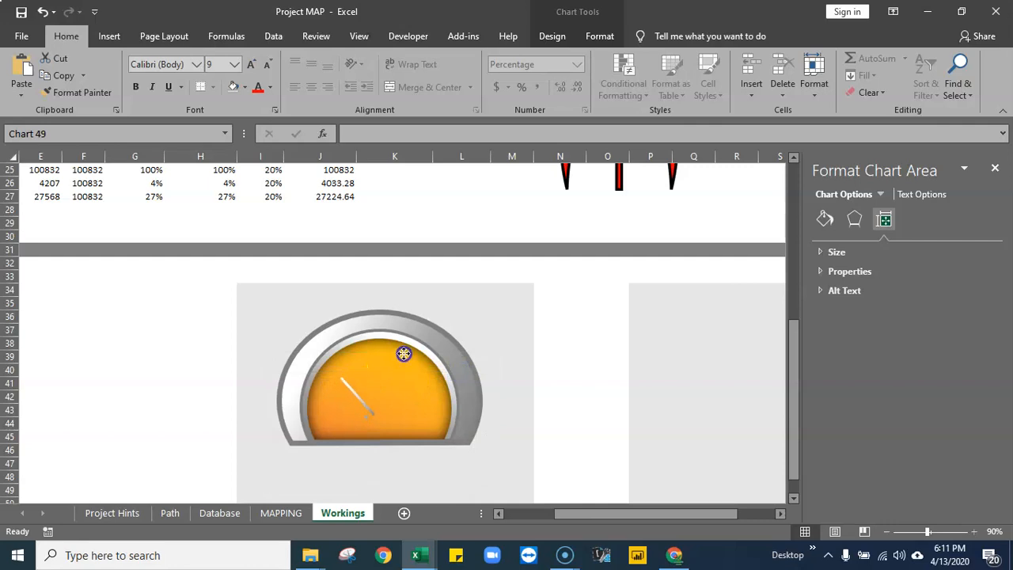
{"action": "left_click_drag", "start_coordinate": [405, 356], "coordinate": [406, 356]}
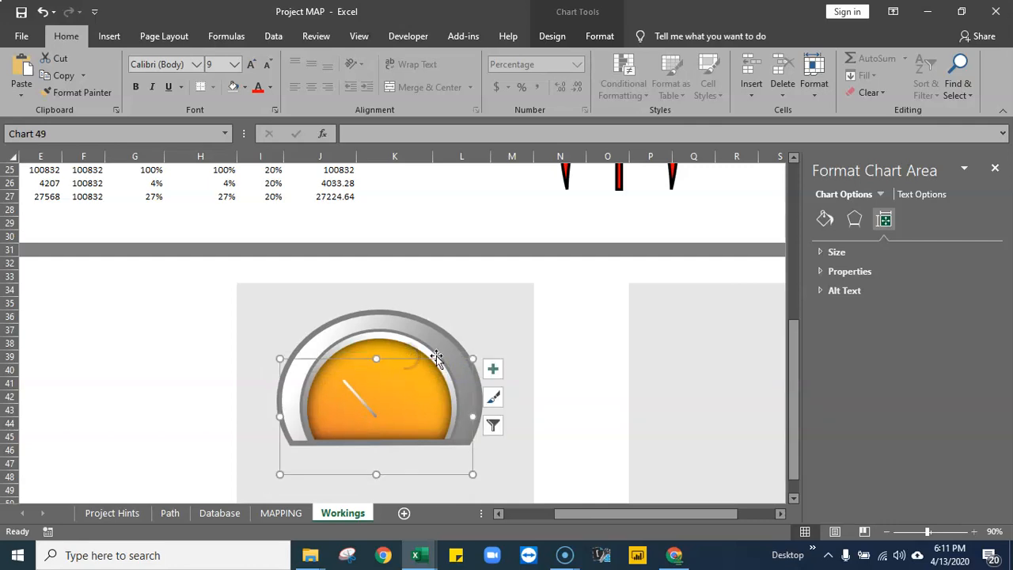
{"action": "left_click", "coordinate": [589, 356]}
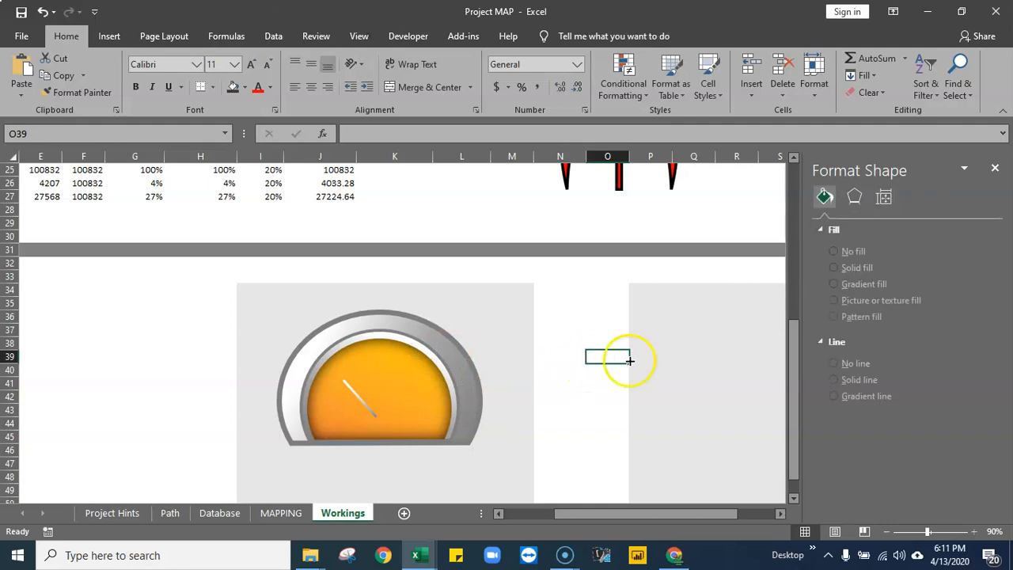
Insert a 1" by 1" oval shape in the blank area beside the gauge, around columns N and O
{"action": "left_click", "coordinate": [110, 35]}
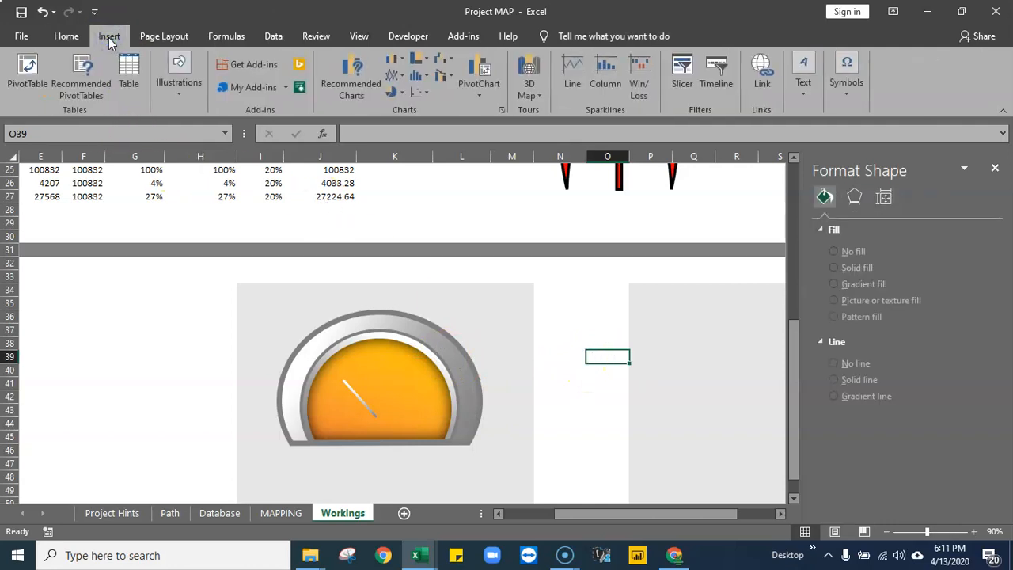
{"action": "left_click", "coordinate": [166, 100]}
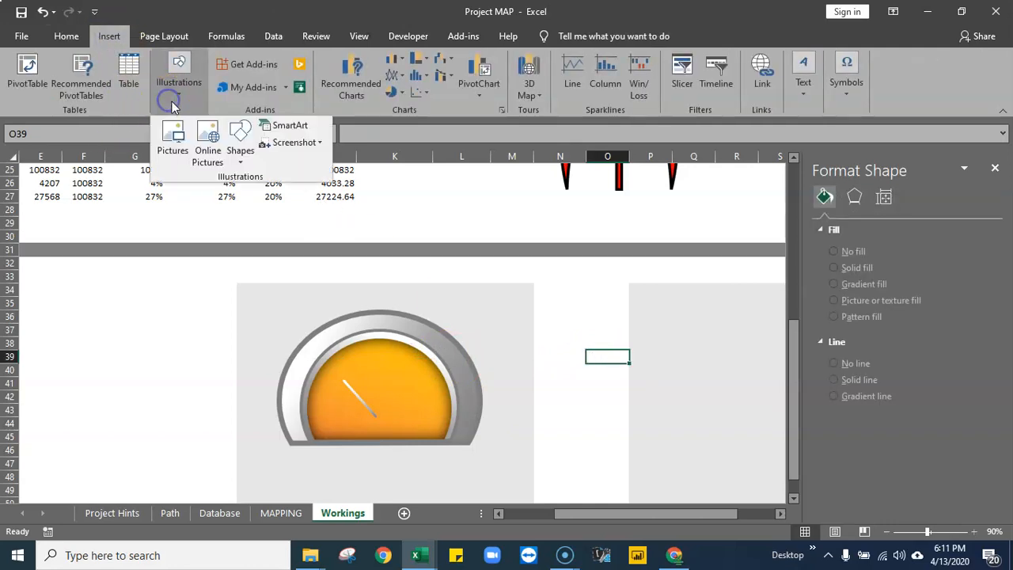
{"action": "left_click", "coordinate": [240, 161]}
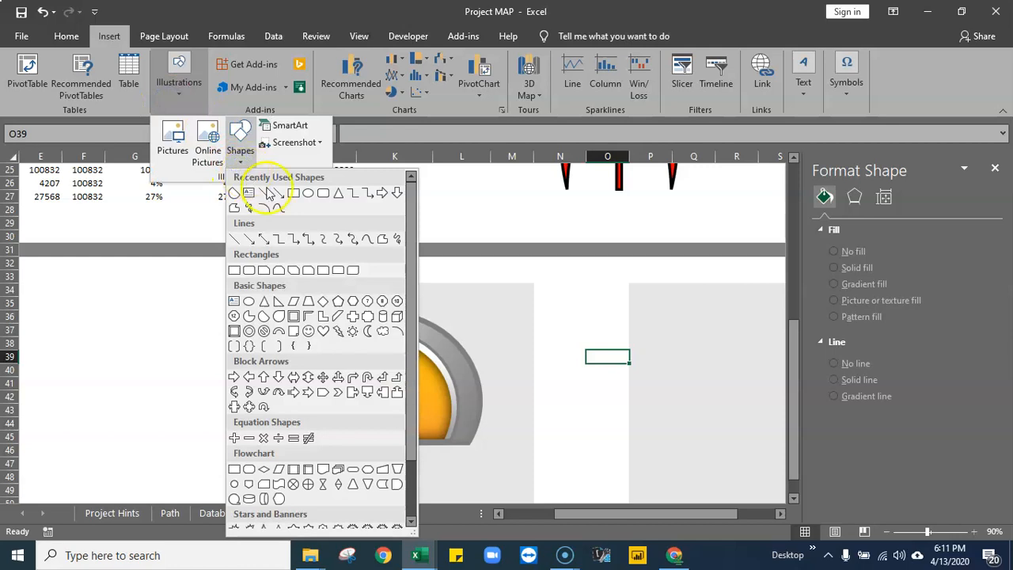
{"action": "left_click", "coordinate": [307, 195]}
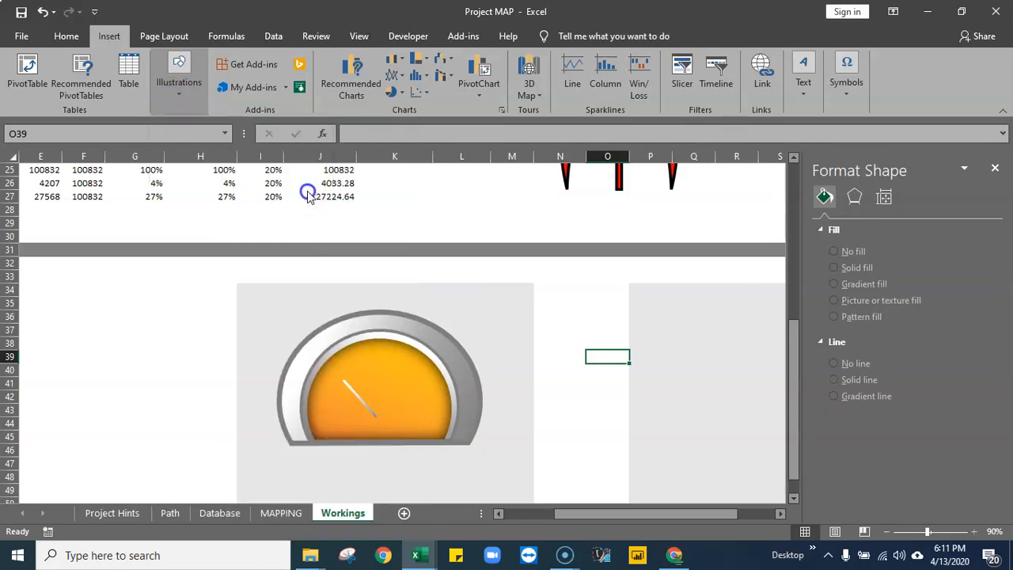
{"action": "left_click", "coordinate": [582, 300]}
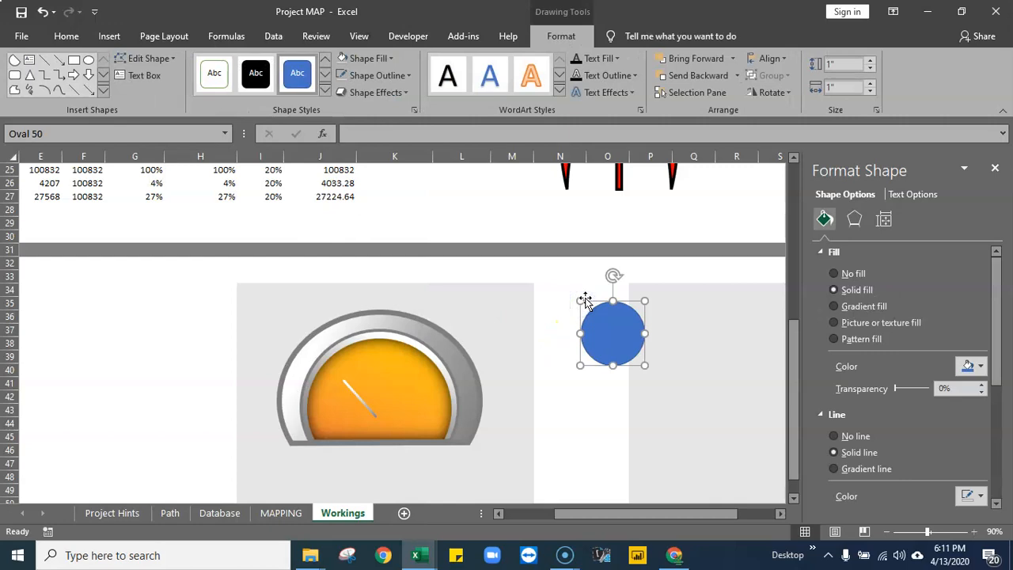
{"action": "left_click_drag", "start_coordinate": [615, 331], "coordinate": [580, 319]}
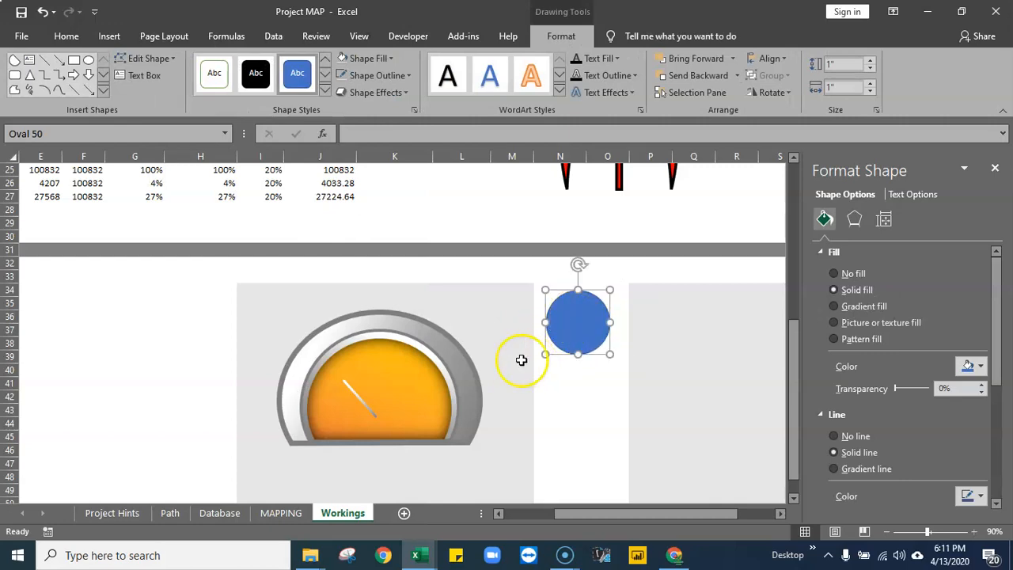
Resize the blue circle to 0.3" high by 0.3" wide and place it over the needle's base on the dial
{"action": "left_click", "coordinate": [869, 69]}
{"action": "left_click", "coordinate": [870, 69]}
{"action": "left_click", "coordinate": [869, 69]}
{"action": "left_click", "coordinate": [870, 70]}
{"action": "left_click", "coordinate": [870, 69]}
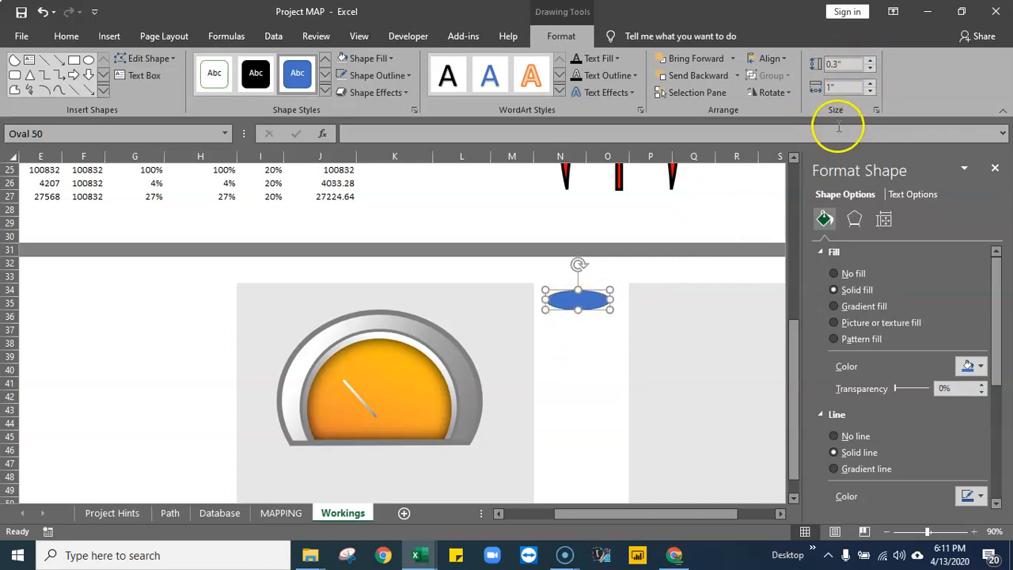
{"action": "left_click", "coordinate": [871, 92]}
{"action": "left_click", "coordinate": [870, 92]}
{"action": "left_click", "coordinate": [870, 92]}
{"action": "left_click", "coordinate": [870, 92]}
{"action": "left_click", "coordinate": [870, 92]}
{"action": "left_click", "coordinate": [871, 92]}
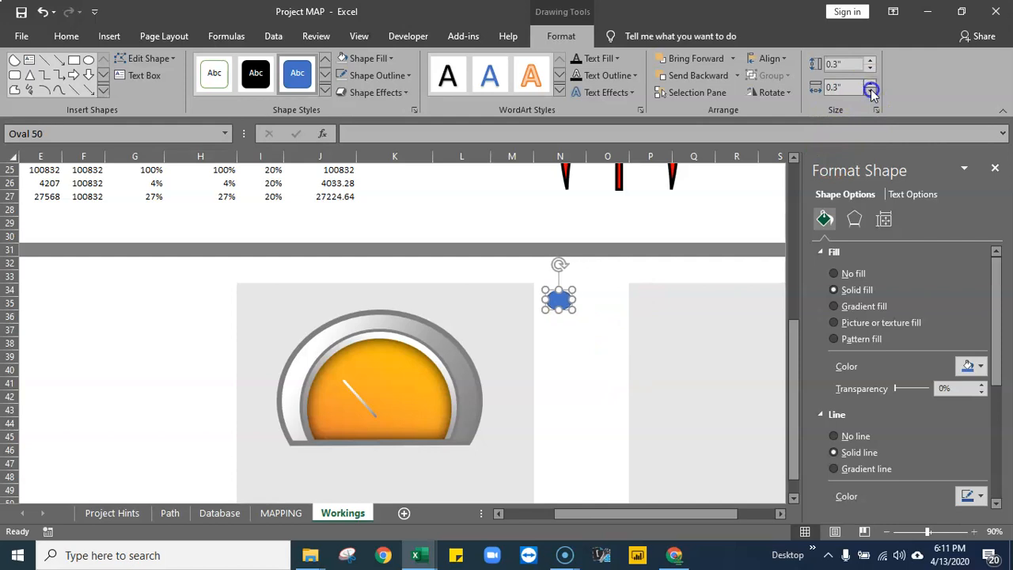
{"action": "left_click_drag", "start_coordinate": [556, 298], "coordinate": [396, 412]}
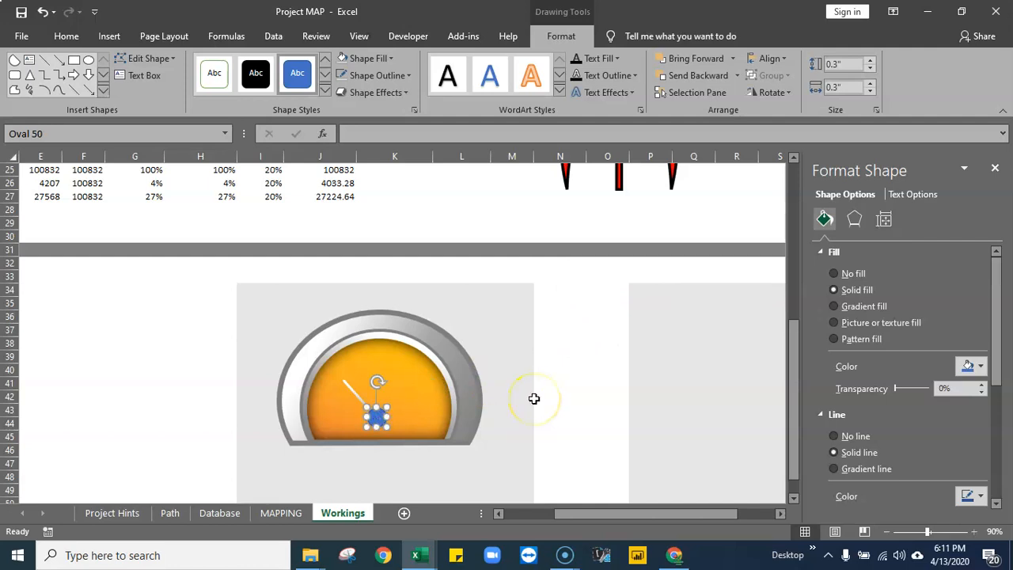
Move the needle chart off the gauge to the area around column O, and select the outer grey chord
{"action": "left_click", "coordinate": [352, 388]}
{"action": "left_click", "coordinate": [435, 358]}
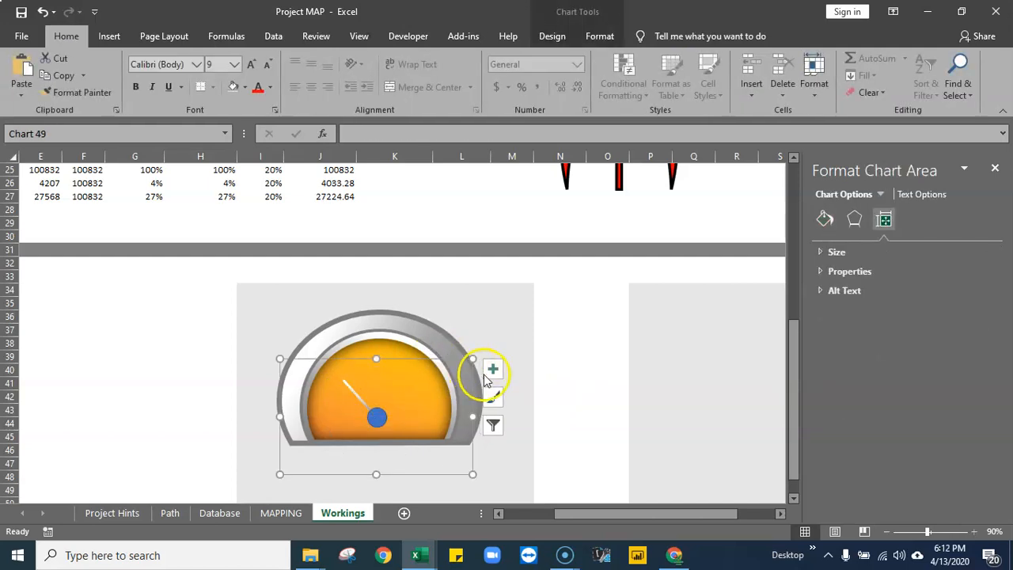
{"action": "mouse_move", "coordinate": [418, 359]}
{"action": "left_mouse_down"}
{"action": "mouse_move", "coordinate": [477, 364]}
{"action": "mouse_move", "coordinate": [659, 317]}
{"action": "left_mouse_up"}
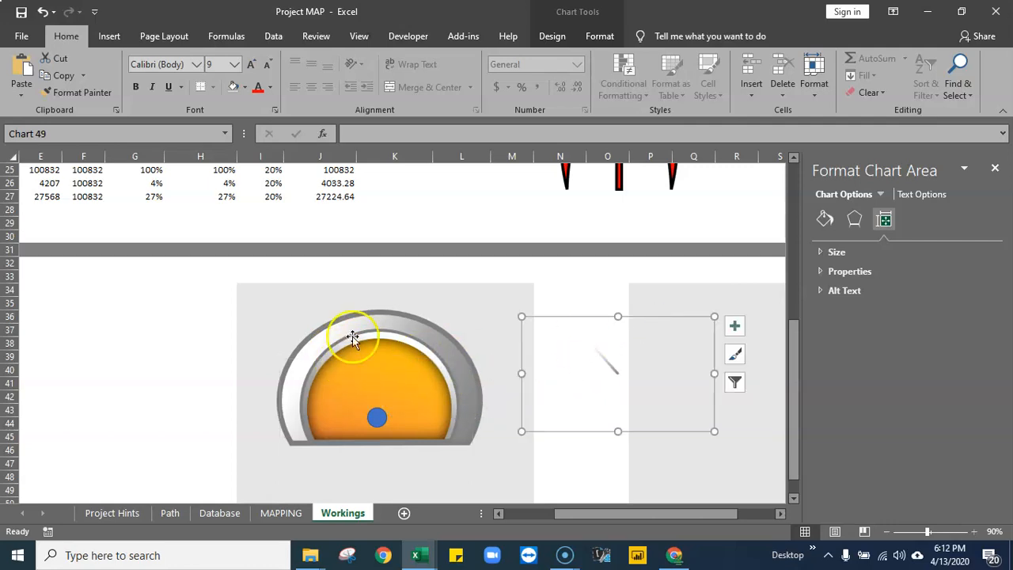
{"action": "left_click", "coordinate": [380, 314]}
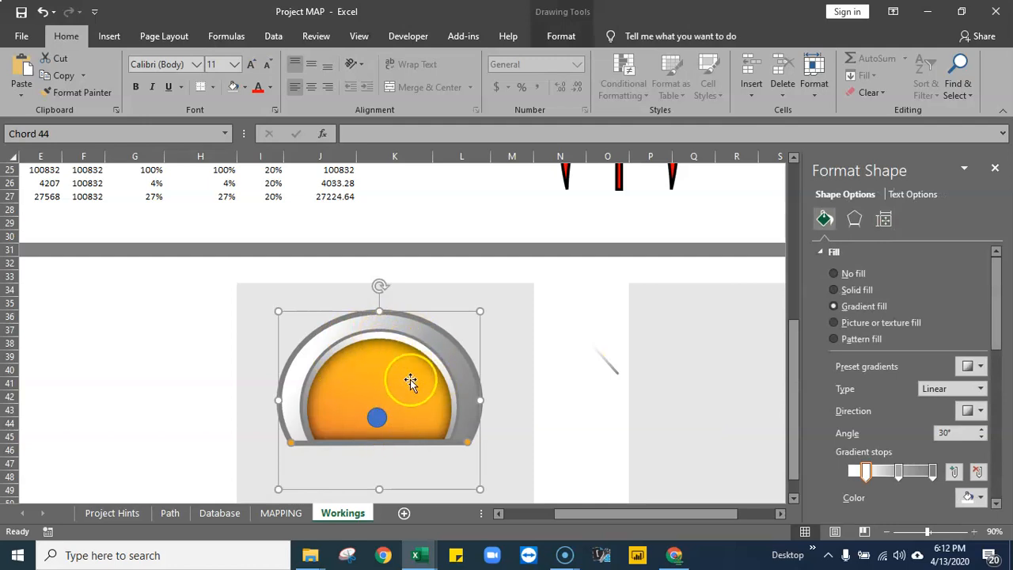
Move the blue circle off the orange dial to the blank area beside the gauge
{"action": "left_click", "coordinate": [376, 418]}
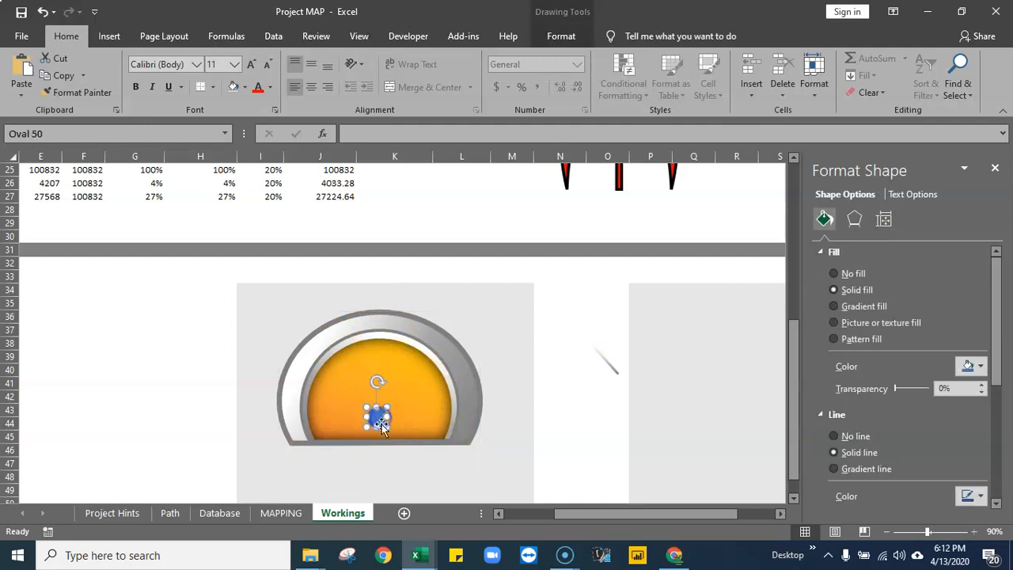
{"action": "left_click_drag", "start_coordinate": [380, 422], "coordinate": [594, 431]}
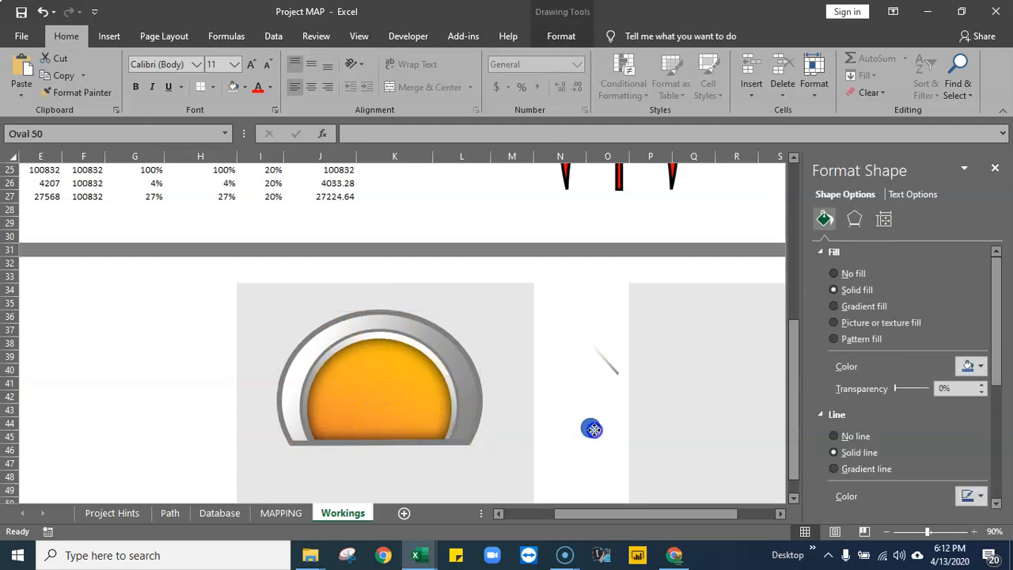
Select only the gauge's three chord shapes and align them to a common centre with Align Center
{"action": "left_click", "coordinate": [392, 312]}
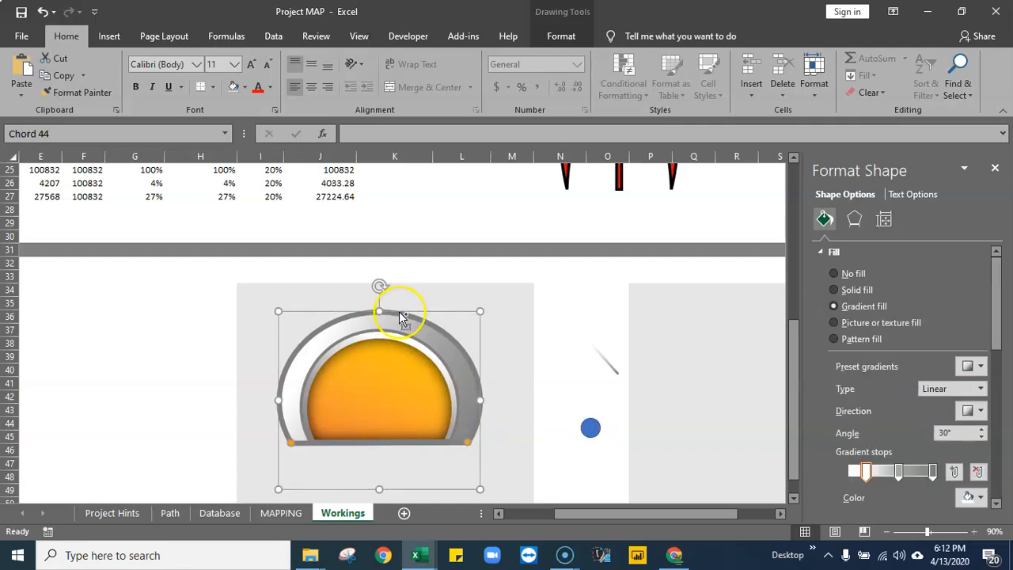
{"action": "key", "text": "ctrl+a"}
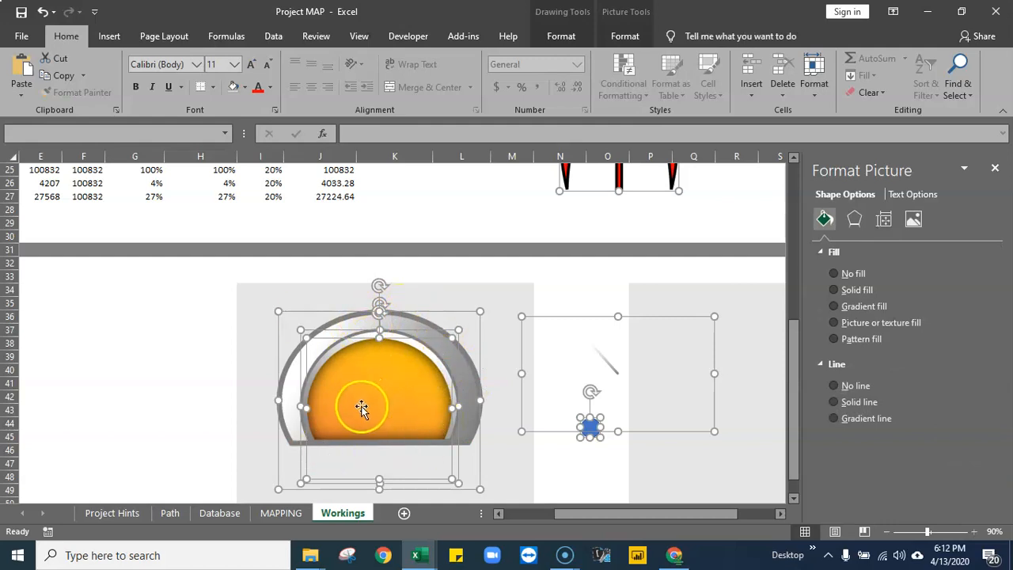
{"action": "left_click", "coordinate": [592, 317], "text": "ctrl"}
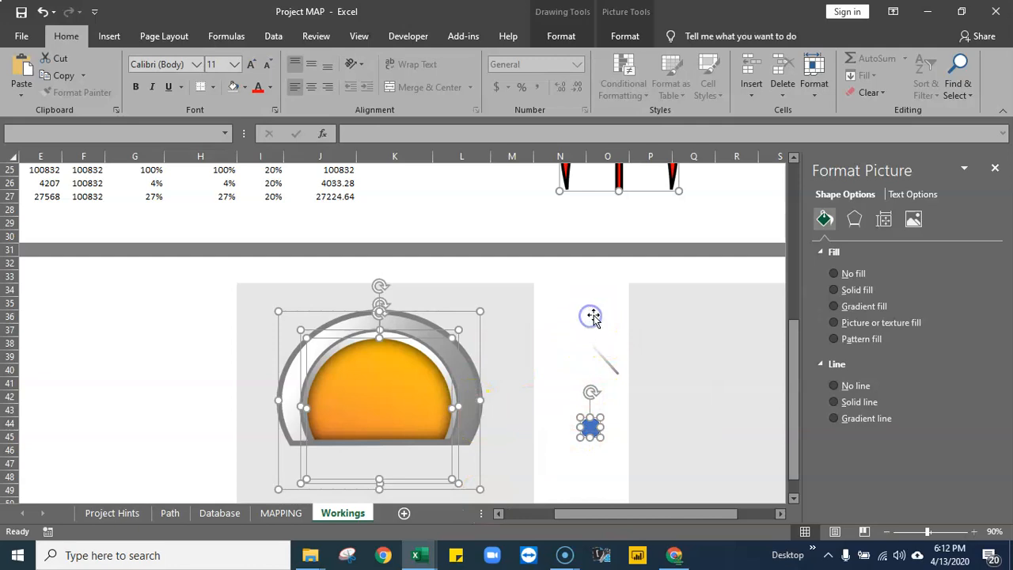
{"action": "left_click", "coordinate": [589, 435], "text": "ctrl"}
{"action": "scroll", "coordinate": [677, 414], "scroll_direction": "up", "scroll_amount": 3}
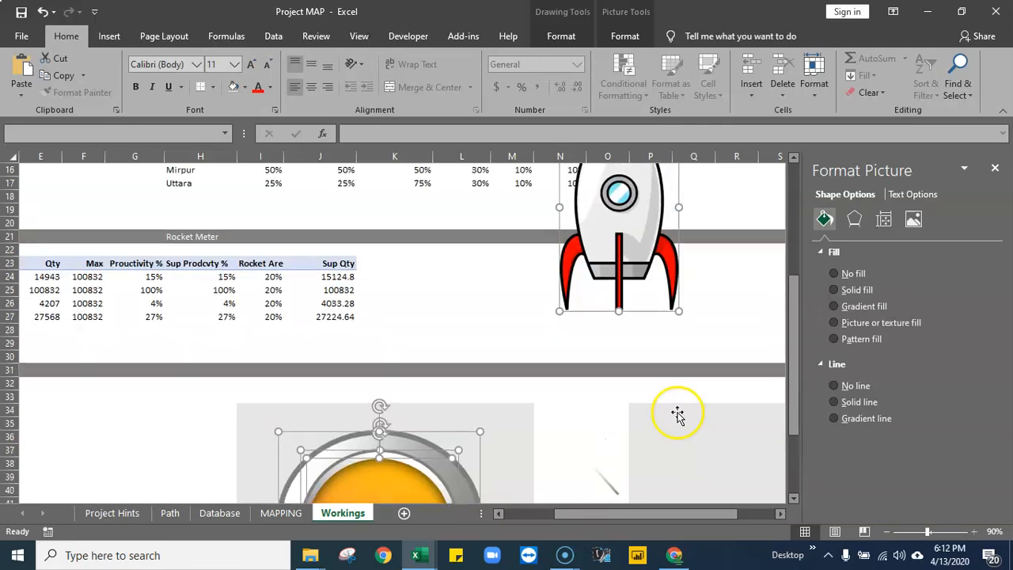
{"action": "left_click", "coordinate": [614, 233], "text": "ctrl"}
{"action": "scroll", "coordinate": [502, 406], "scroll_direction": "down", "scroll_amount": 3}
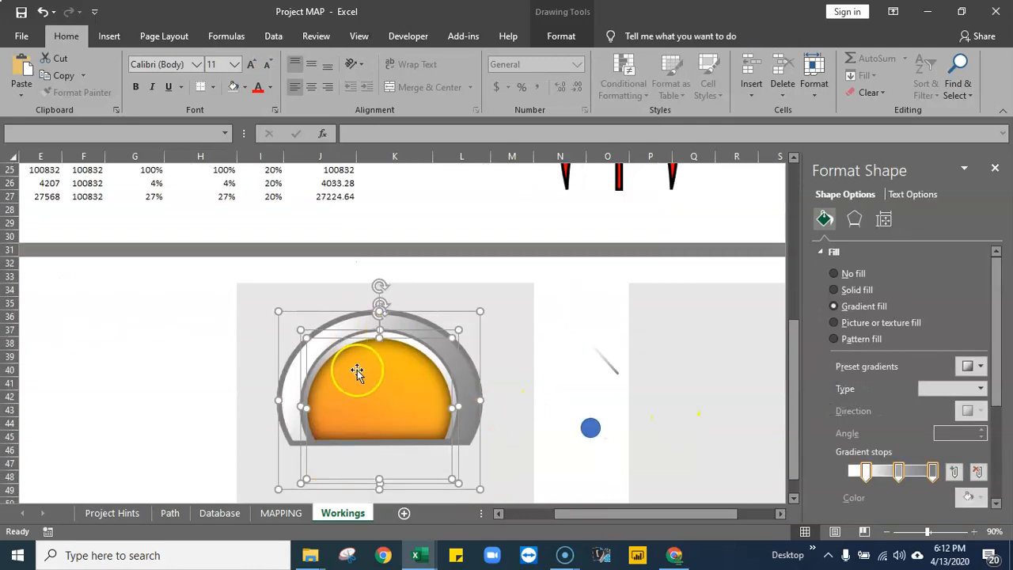
{"action": "left_click", "coordinate": [560, 36]}
{"action": "left_click", "coordinate": [781, 60]}
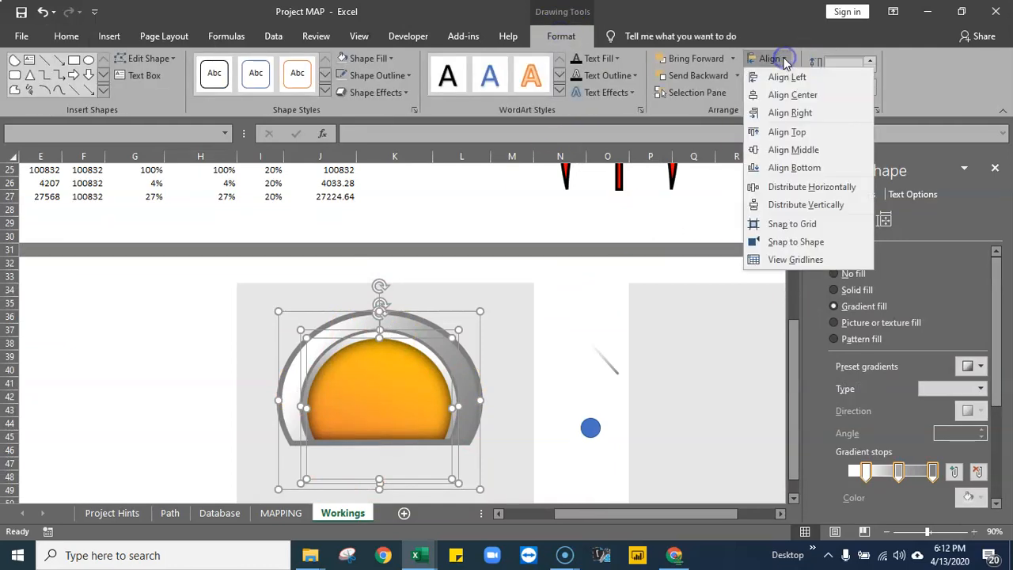
{"action": "left_click", "coordinate": [786, 77]}
{"action": "left_click", "coordinate": [313, 382]}
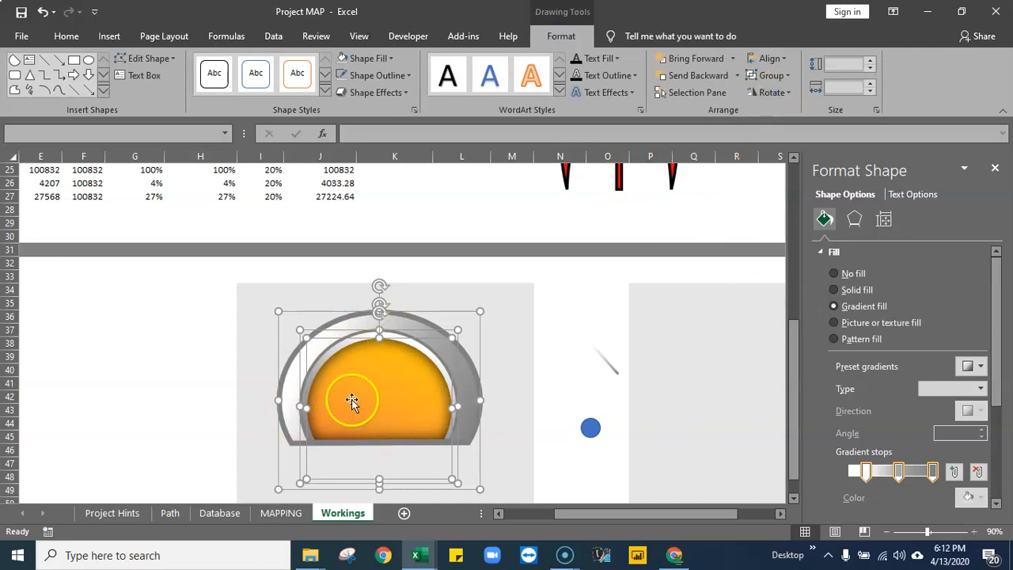
Move the needle chart onto the gauge so the needle's pivot sits at the centre of the orange dial
{"action": "left_click", "coordinate": [658, 396]}
{"action": "left_click", "coordinate": [644, 312]}
{"action": "left_click_drag", "start_coordinate": [659, 317], "coordinate": [500, 336]}
{"action": "left_click_drag", "start_coordinate": [419, 362], "coordinate": [422, 361]}
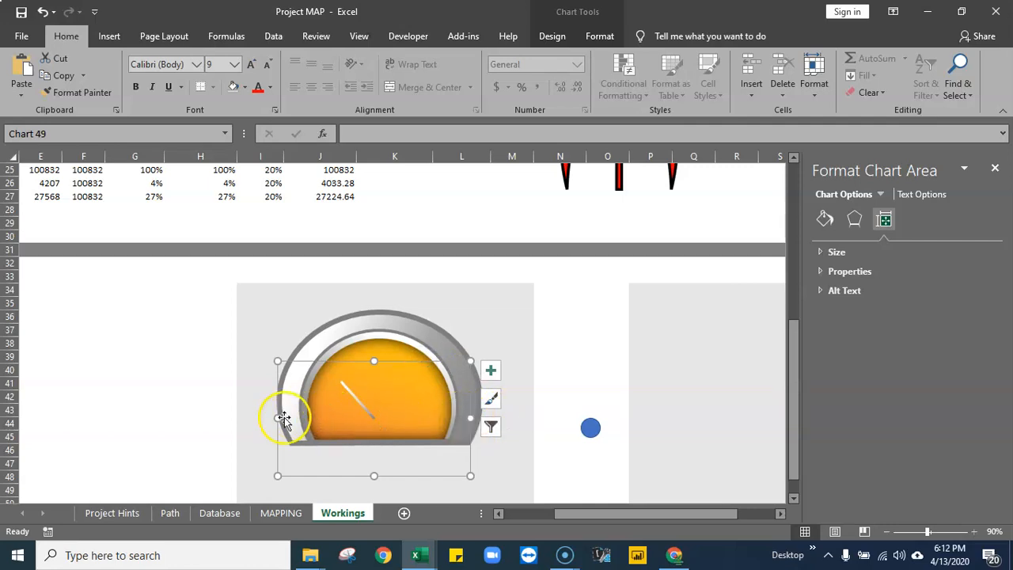
{"action": "left_click_drag", "start_coordinate": [415, 360], "coordinate": [418, 362]}
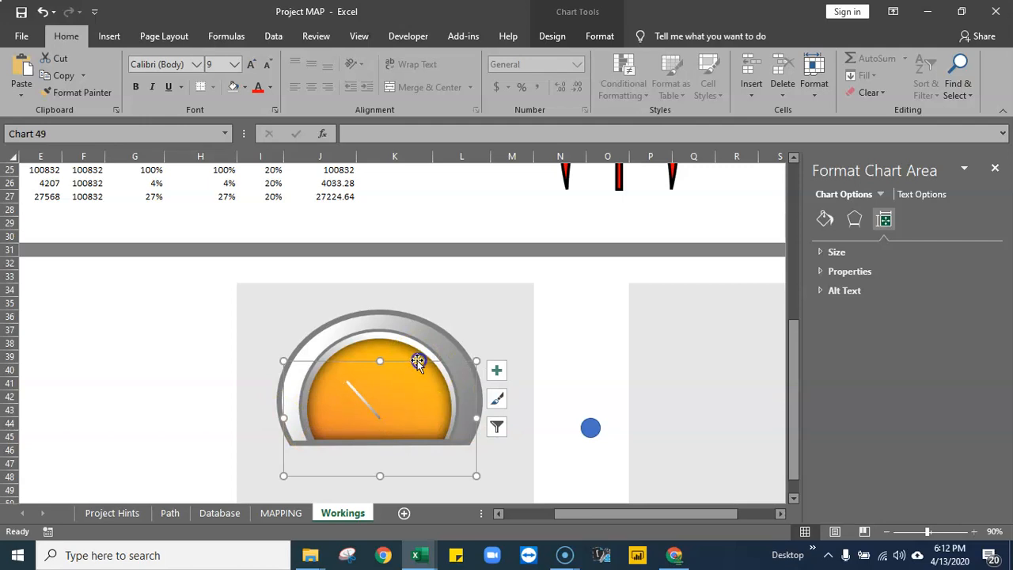
Place the blue circle over the needle's pivot and apply the preset shape effect in the second row, second column of the presets
{"action": "left_click", "coordinate": [595, 430]}
{"action": "left_click_drag", "start_coordinate": [589, 428], "coordinate": [381, 417]}
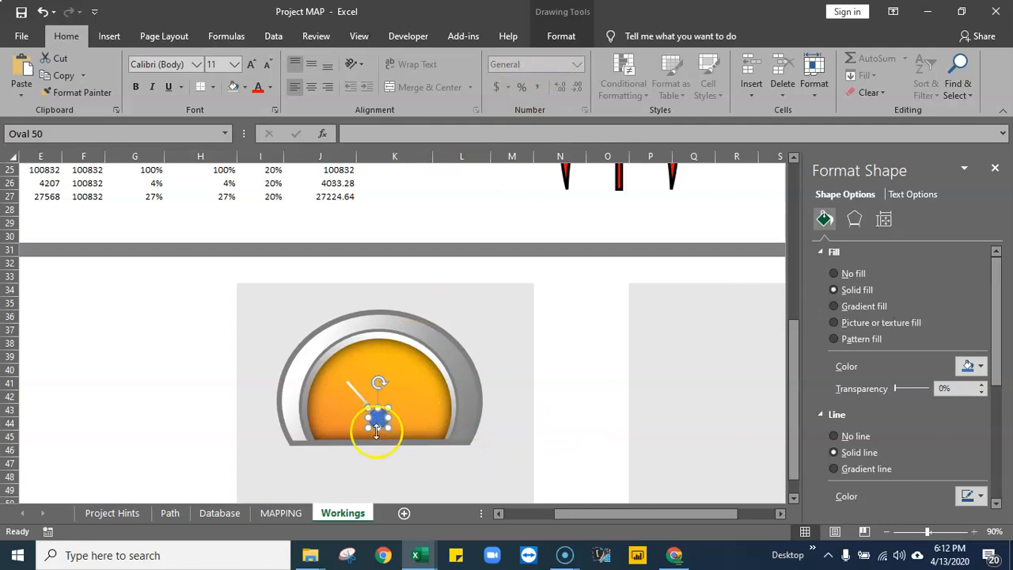
{"action": "left_click", "coordinate": [561, 36]}
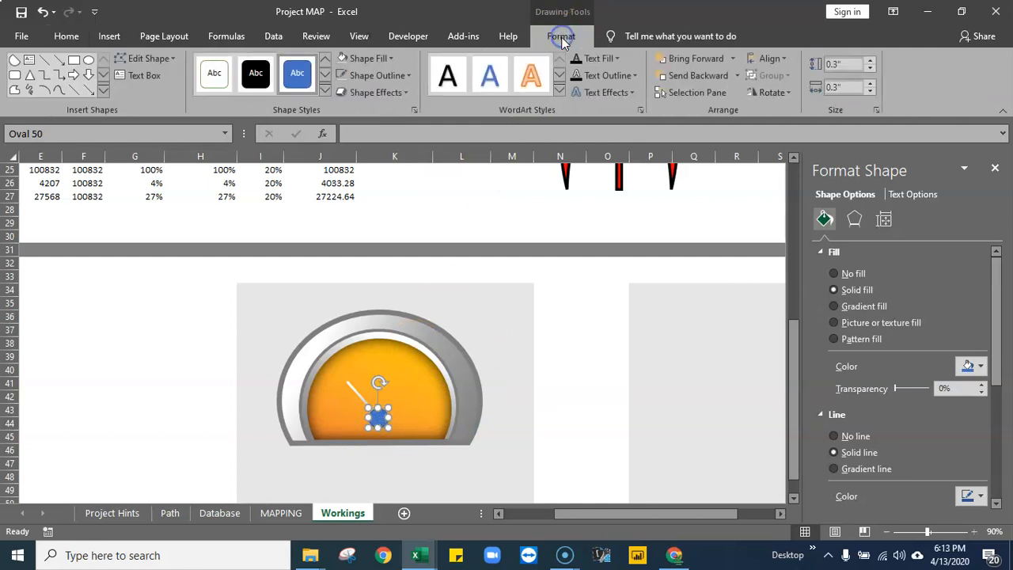
{"action": "left_click", "coordinate": [406, 91]}
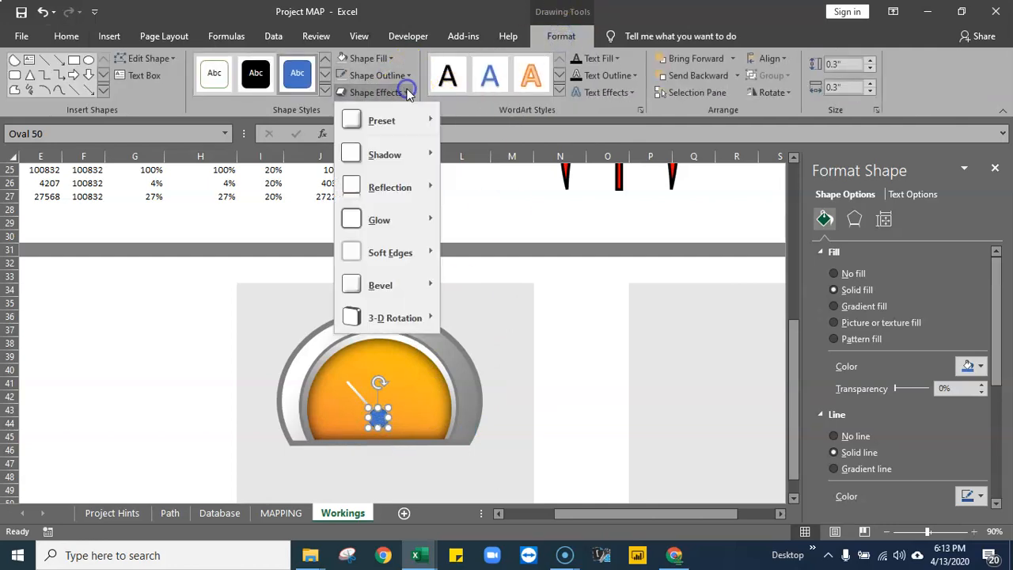
{"action": "mouse_move", "coordinate": [398, 119]}
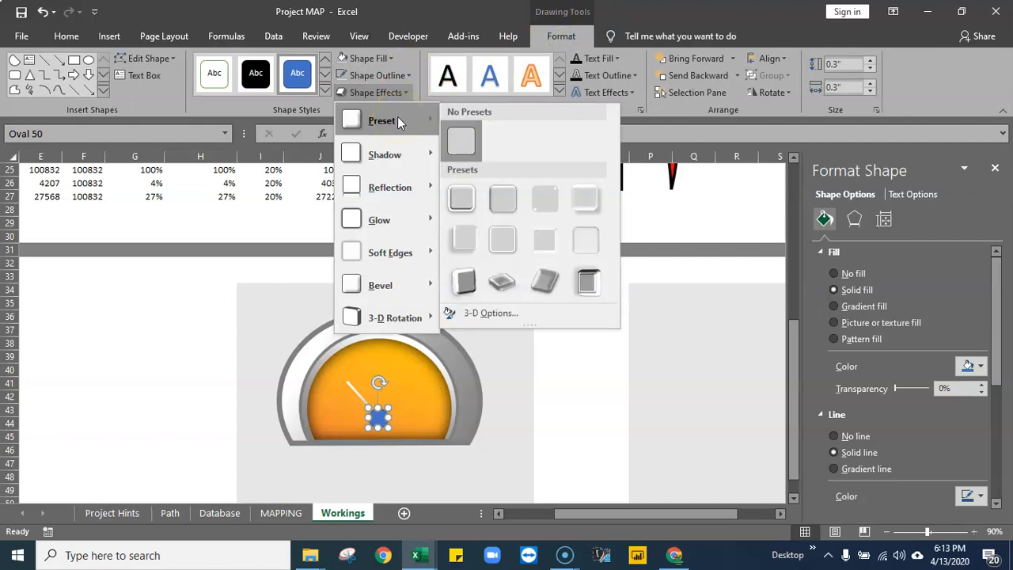
{"action": "left_click", "coordinate": [500, 241]}
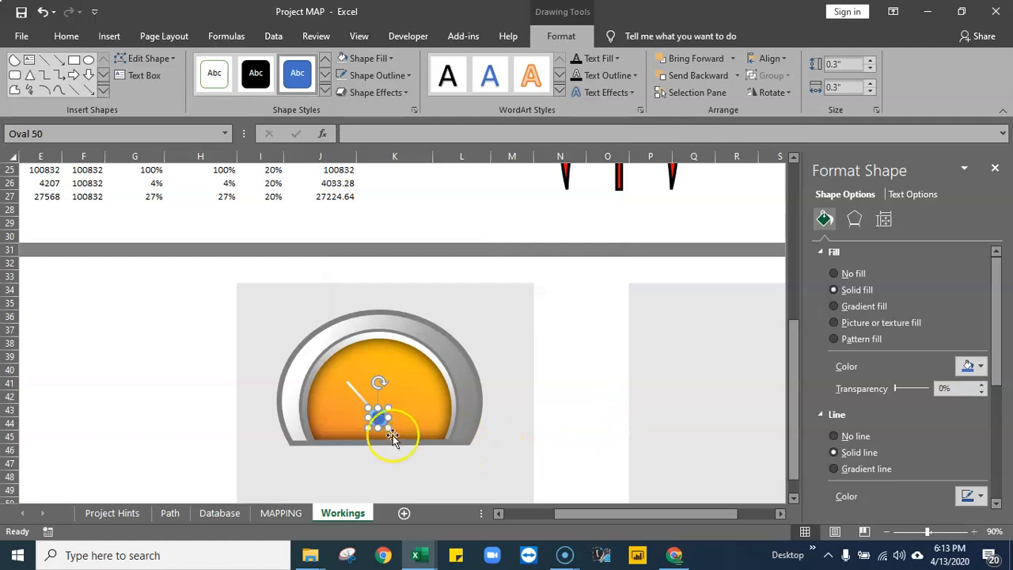
{"action": "left_click", "coordinate": [578, 409]}
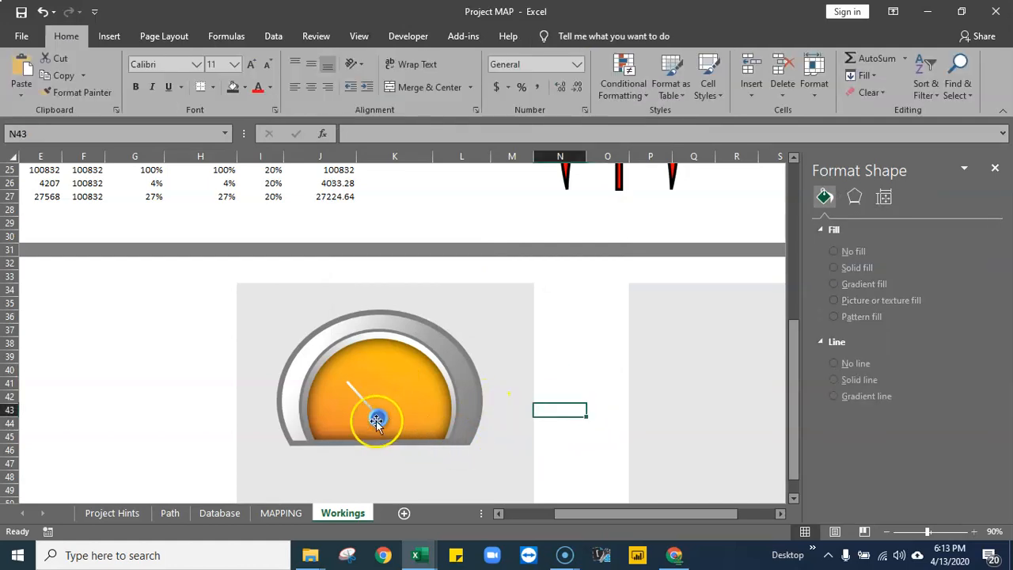
Fill the pivot circle with the darkest grey shade of the white theme colour
{"action": "left_click", "coordinate": [377, 421]}
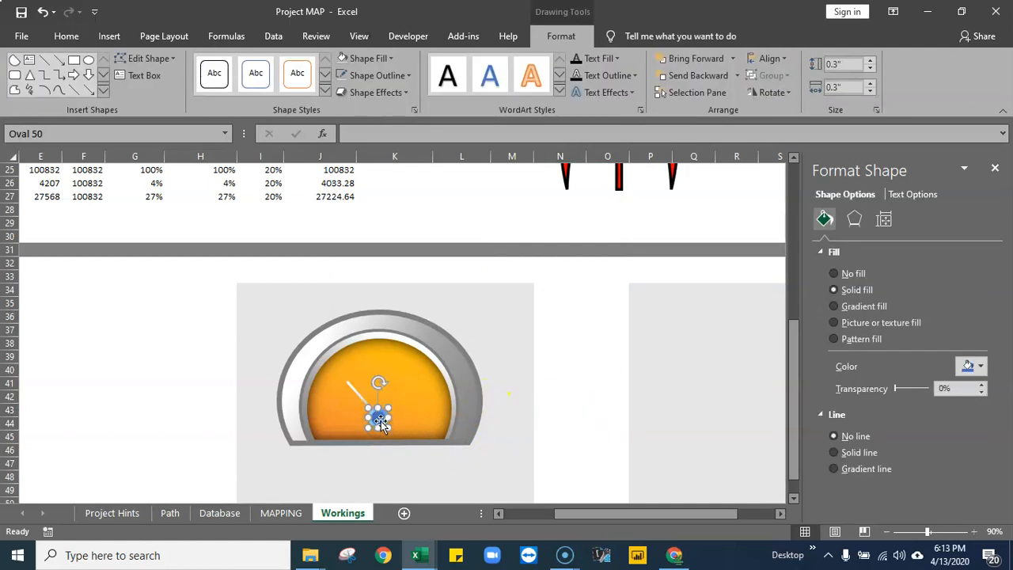
{"action": "left_click", "coordinate": [393, 58]}
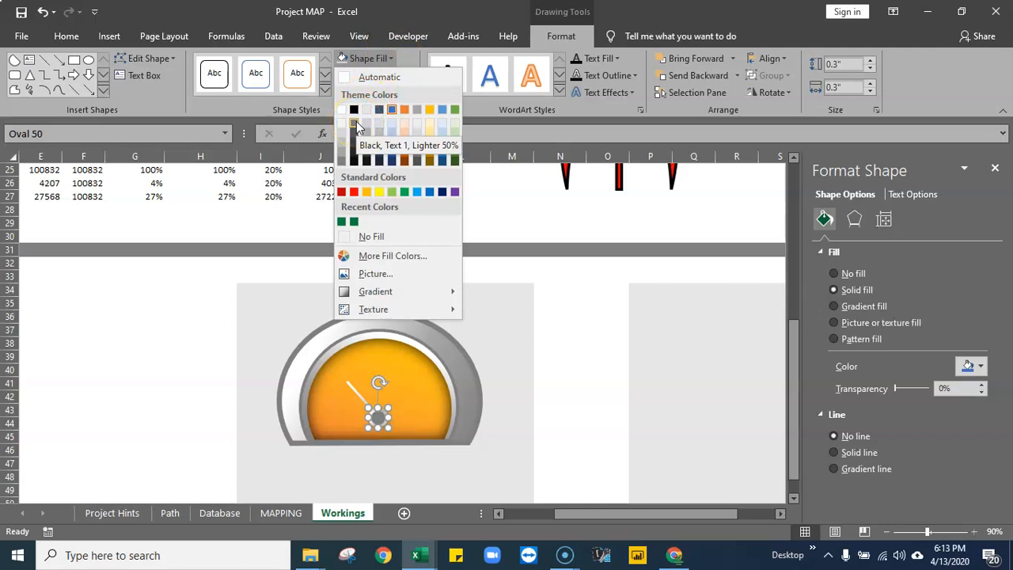
{"action": "left_click", "coordinate": [342, 163]}
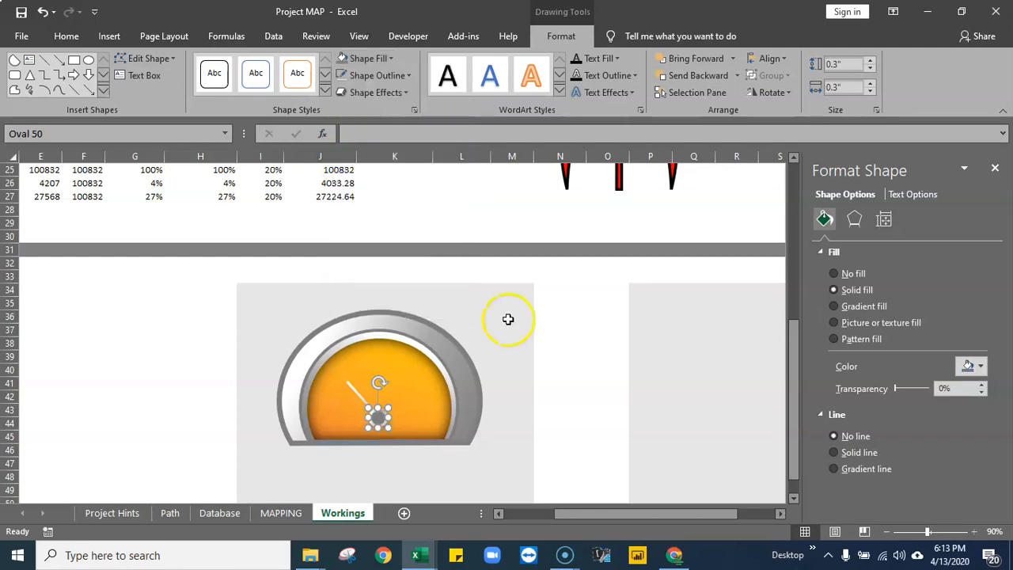
{"action": "left_click", "coordinate": [574, 368]}
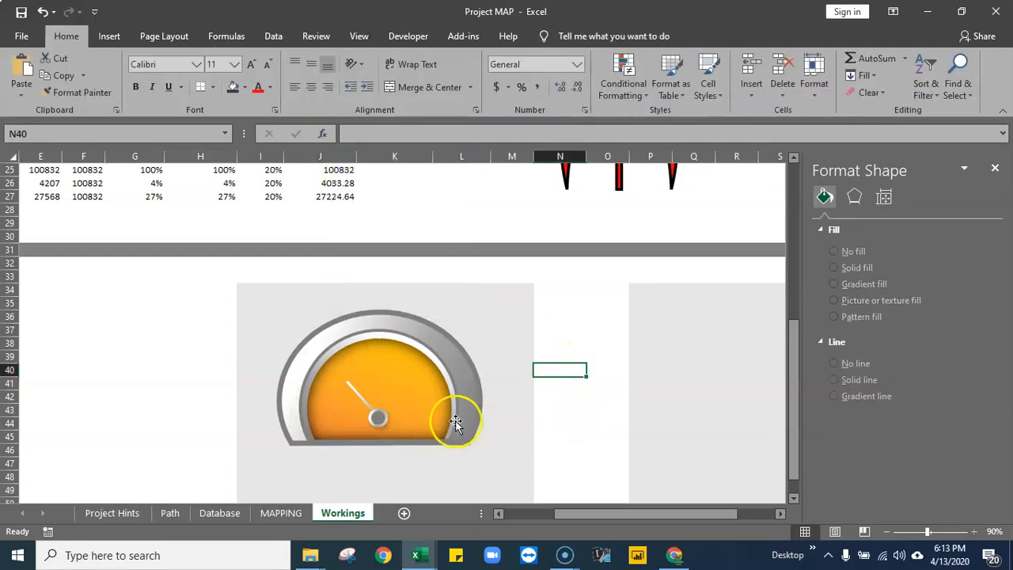
Set the Speed Meter's Sup value in cell I4 to 0% and return to the gauge
{"action": "left_click", "coordinate": [405, 357]}
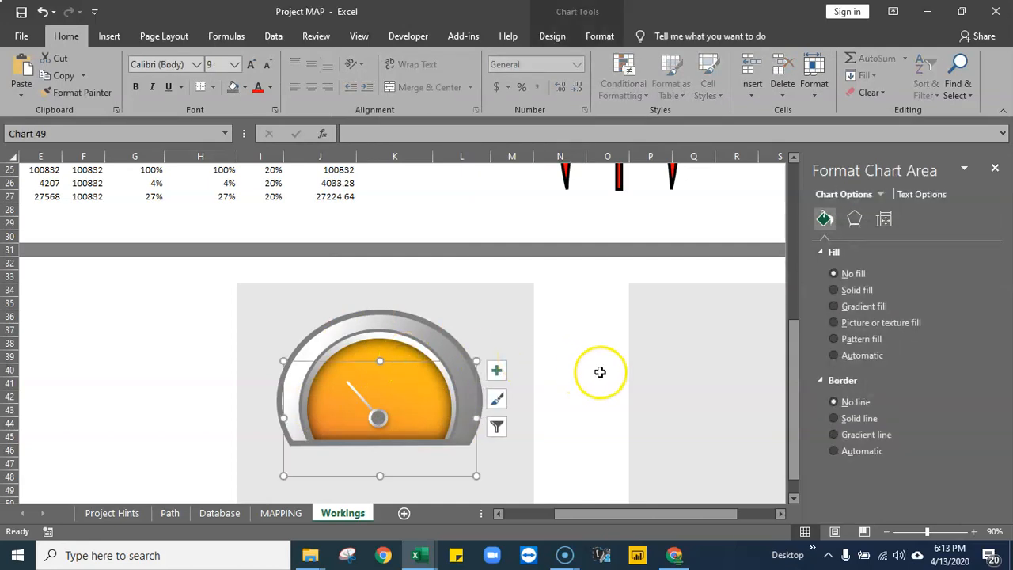
{"action": "scroll", "coordinate": [711, 415], "scroll_direction": "up", "scroll_amount": 1}
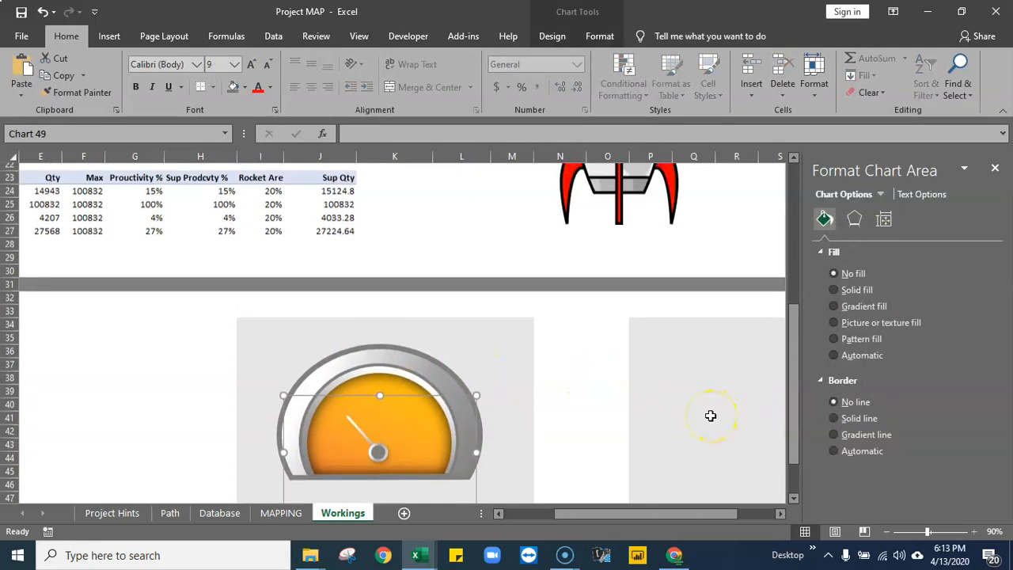
{"action": "left_click", "coordinate": [719, 412]}
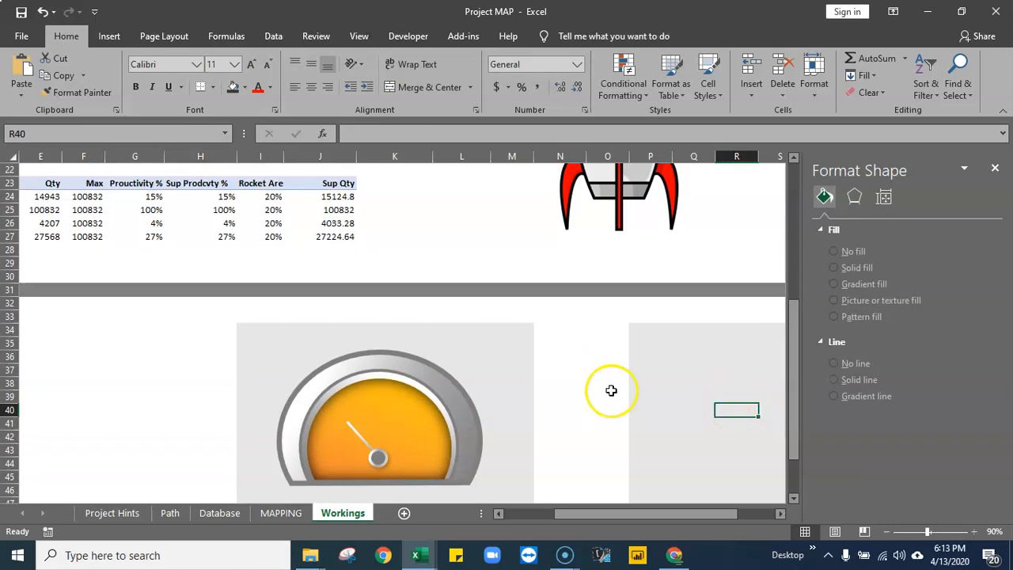
{"action": "left_click_drag", "start_coordinate": [794, 317], "coordinate": [777, 204]}
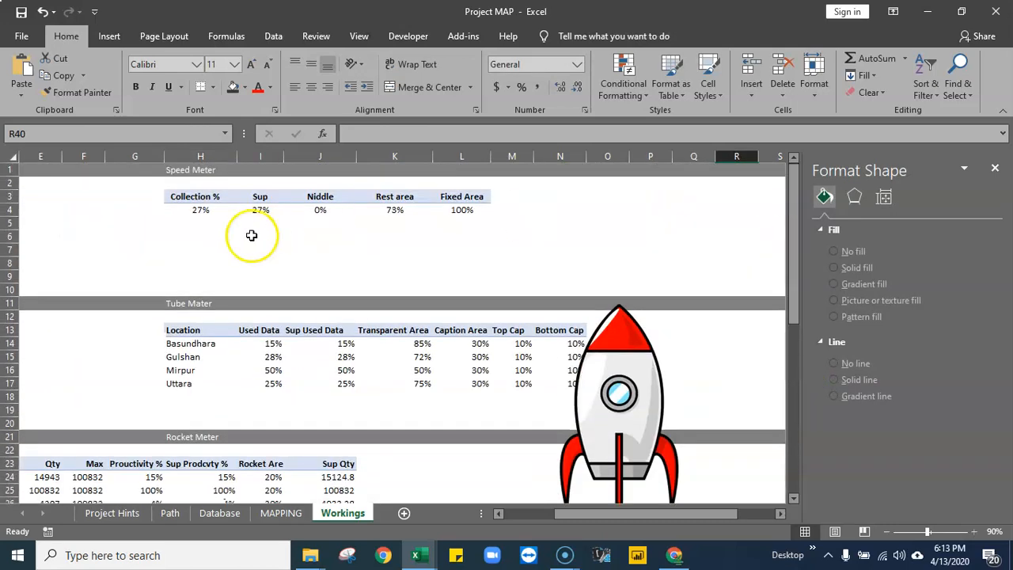
{"action": "left_click", "coordinate": [260, 212]}
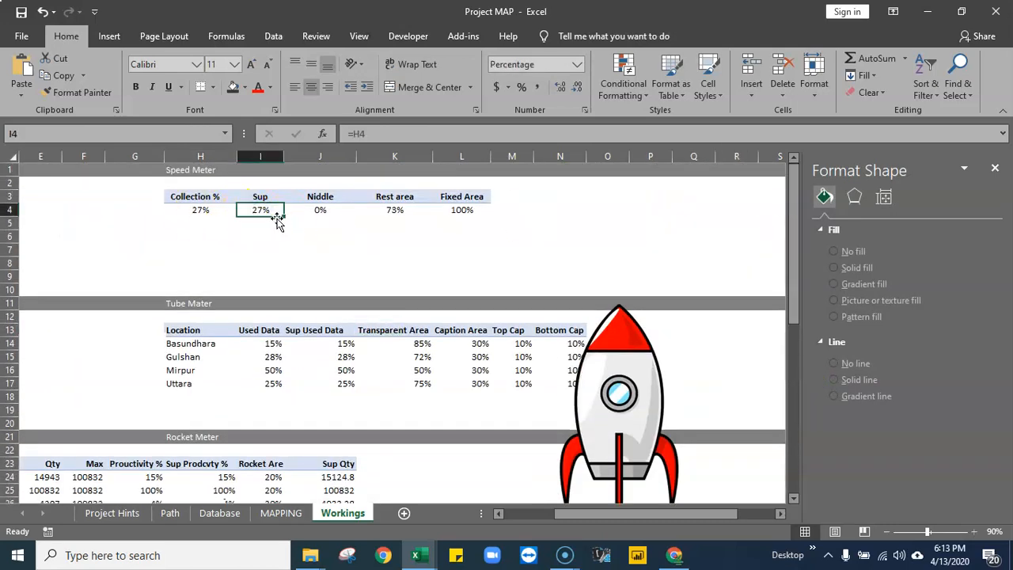
{"action": "type", "text": "0"}
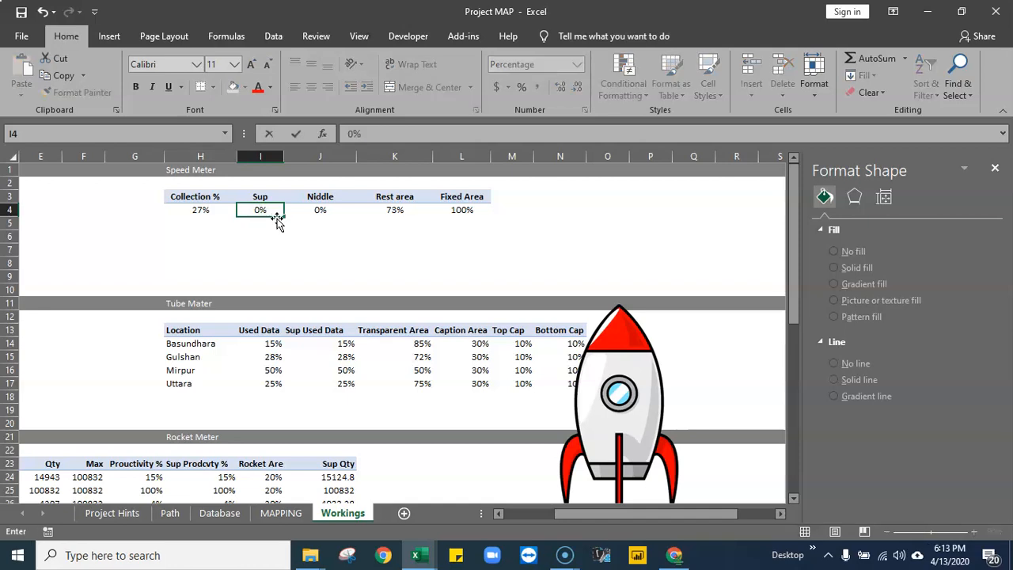
{"action": "key", "text": "Return"}
{"action": "scroll", "coordinate": [413, 264], "scroll_direction": "down", "scroll_amount": 8}
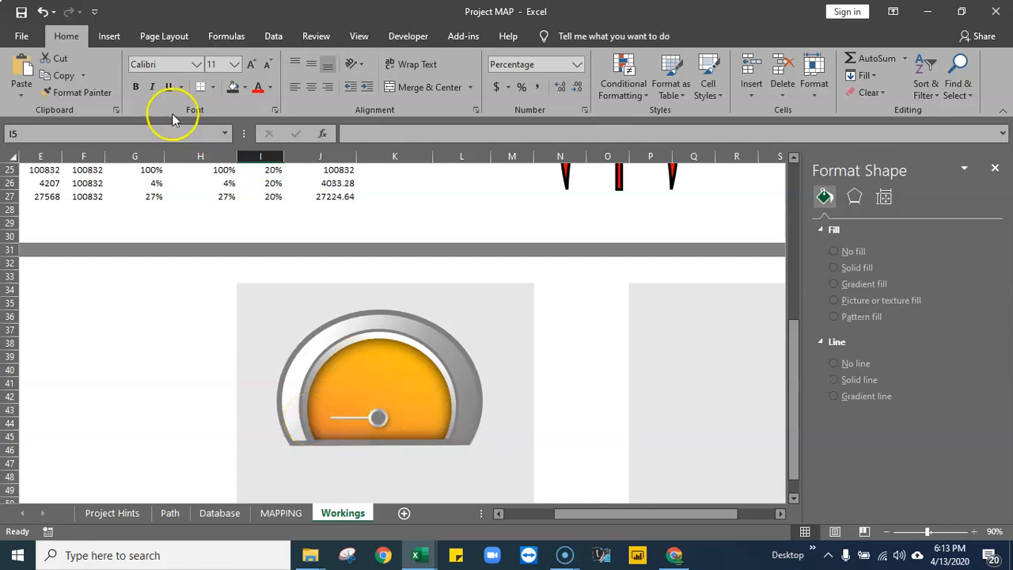
Draw a horizontal straight line about 0.35" long near the upper-right corner of the grey panel behind the gauge
{"action": "left_click", "coordinate": [109, 36]}
{"action": "left_click", "coordinate": [176, 82]}
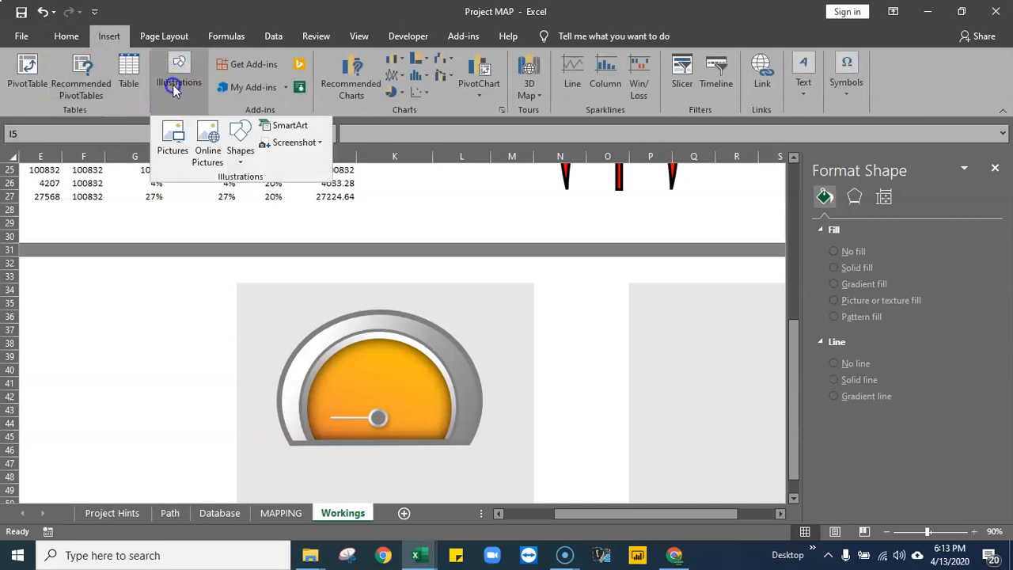
{"action": "left_click", "coordinate": [248, 163]}
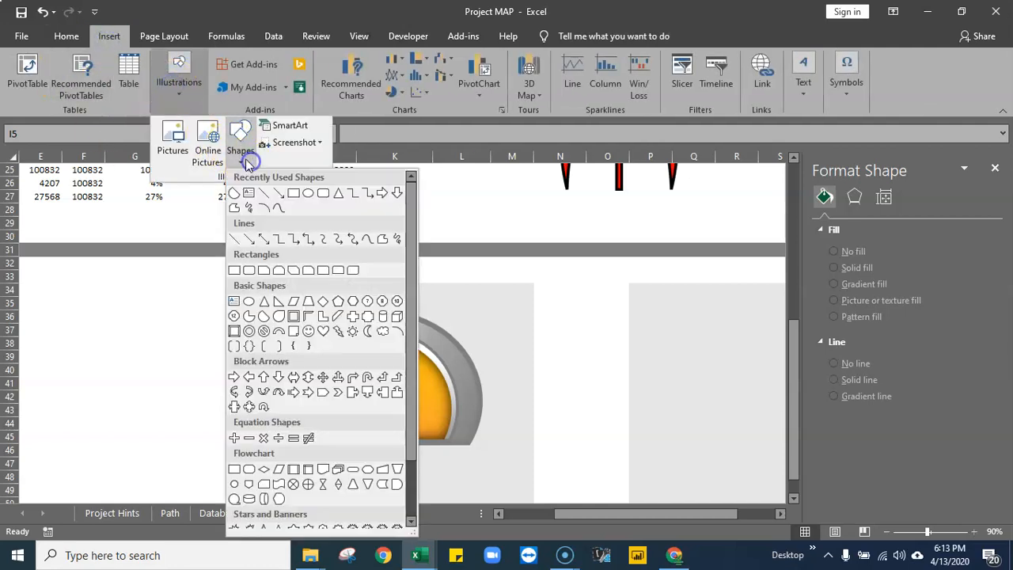
{"action": "left_click", "coordinate": [262, 195]}
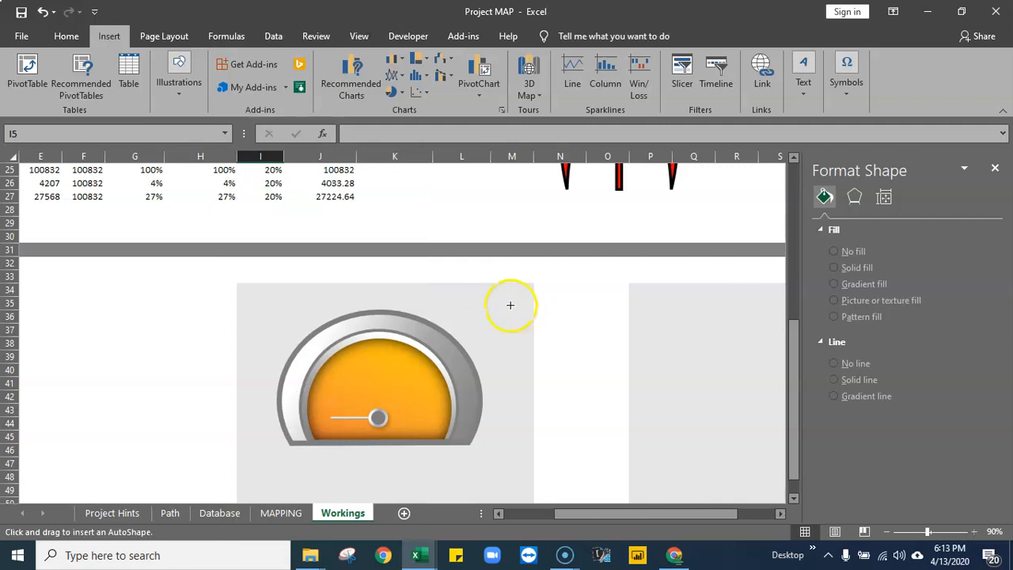
{"action": "left_click_drag", "start_coordinate": [532, 306], "coordinate": [532, 306]}
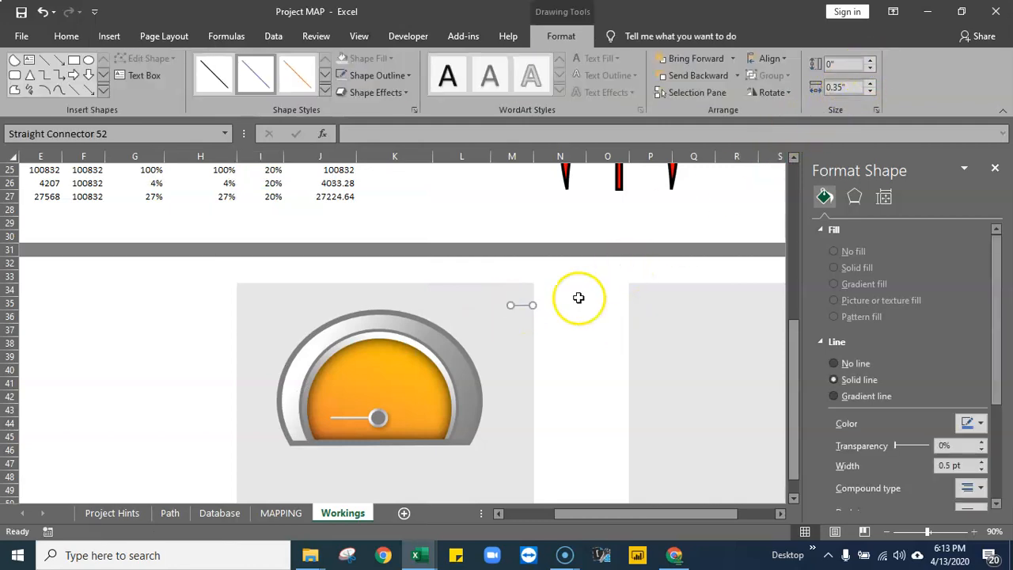
Set the outline weight of the short line to 2¼ pt
{"action": "left_click", "coordinate": [408, 75]}
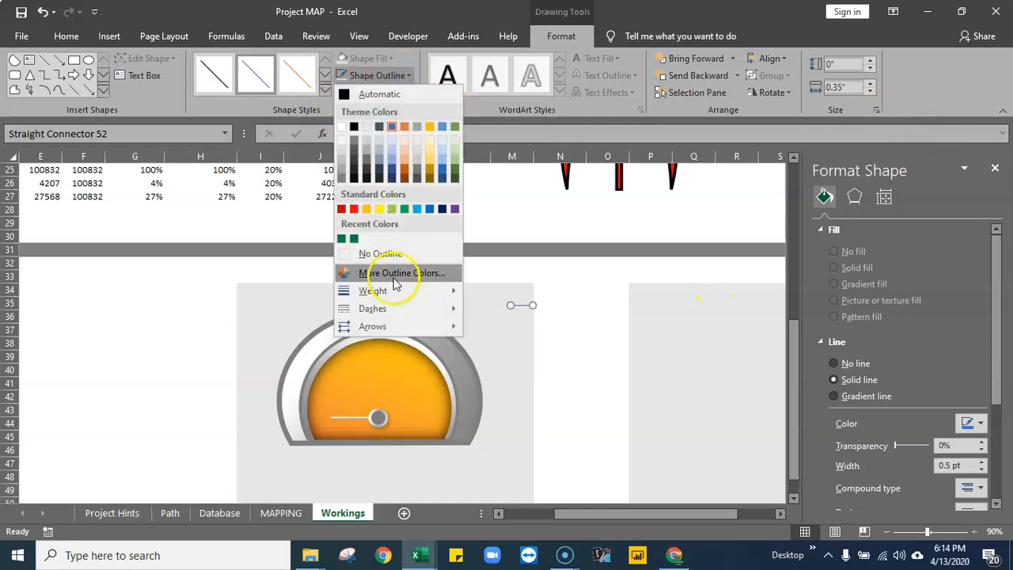
{"action": "mouse_move", "coordinate": [396, 290]}
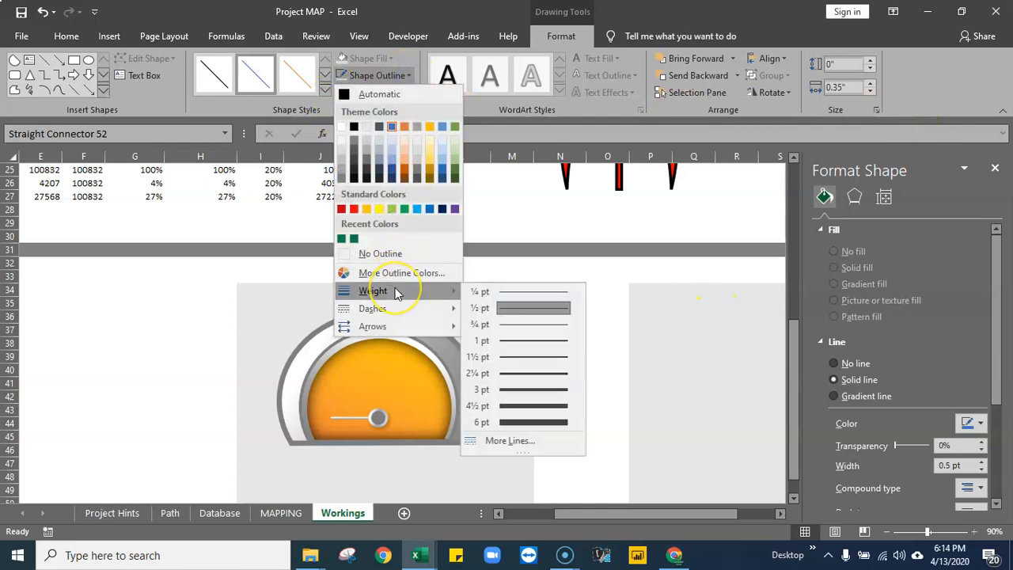
{"action": "left_click", "coordinate": [536, 373]}
{"action": "left_click", "coordinate": [591, 380]}
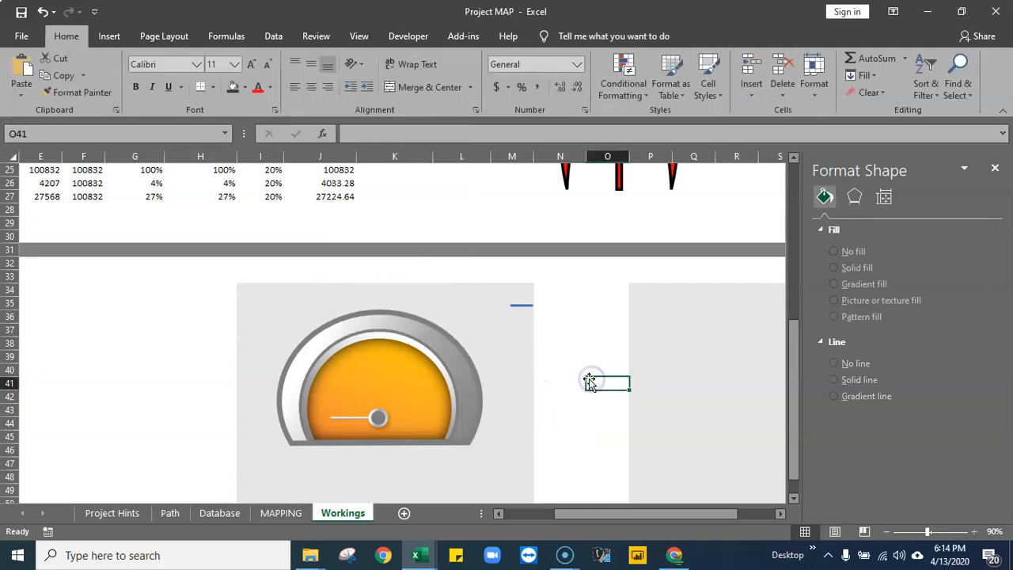
Set the outline weight of the short line above the gauge to 1½ pt
{"action": "left_click", "coordinate": [501, 306]}
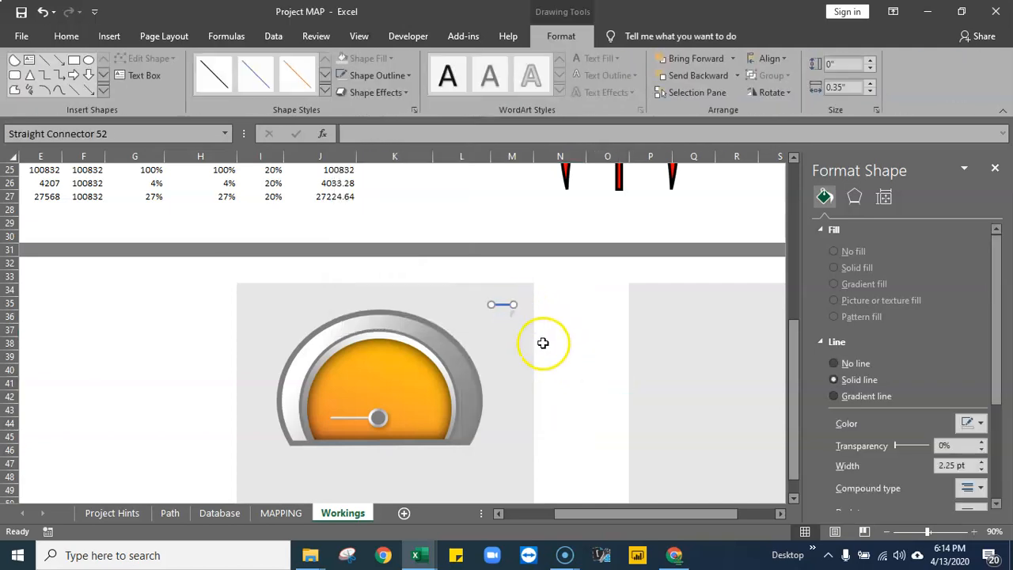
{"action": "left_click", "coordinate": [408, 75]}
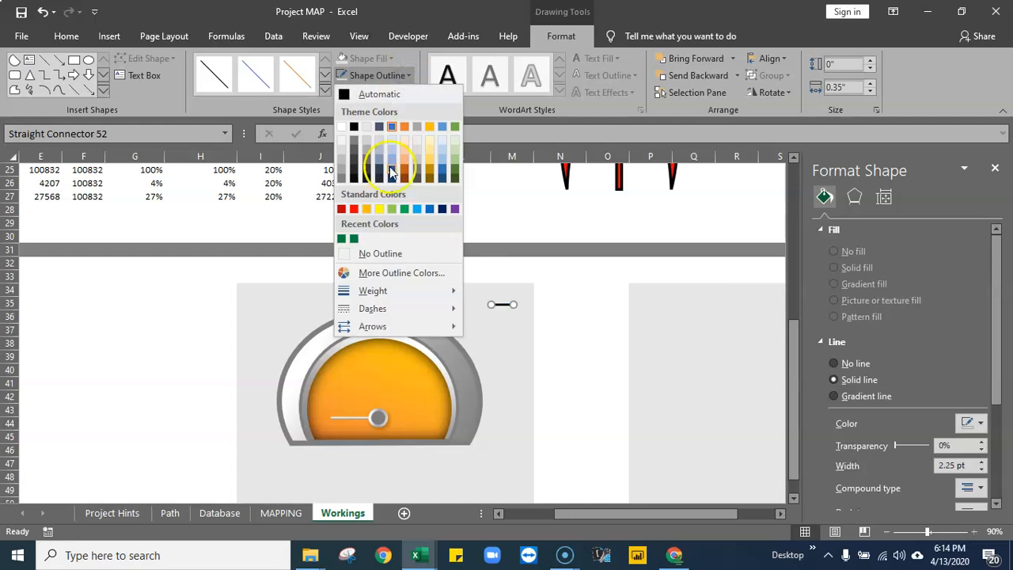
{"action": "mouse_move", "coordinate": [404, 290]}
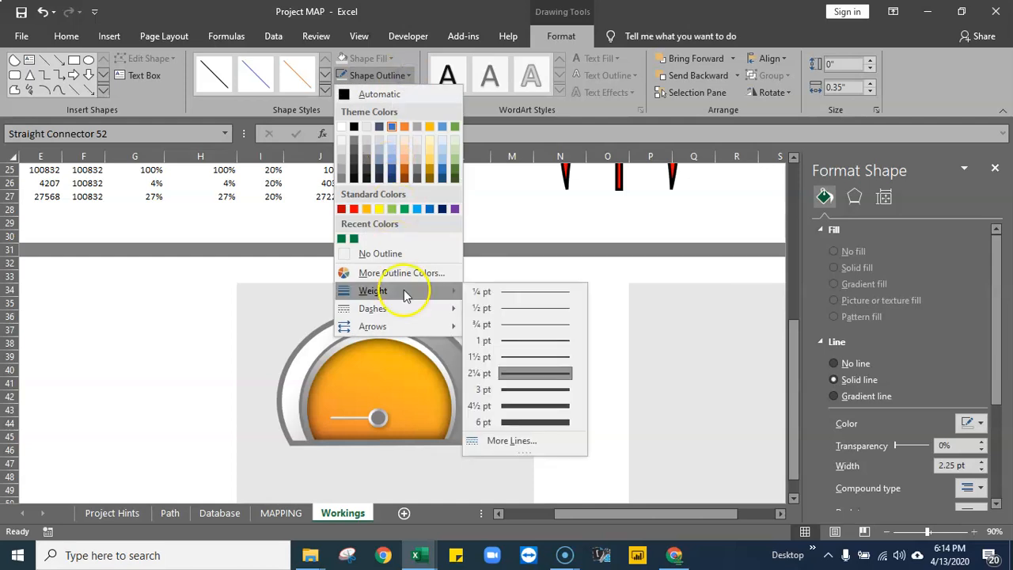
{"action": "left_click", "coordinate": [511, 351]}
{"action": "left_click", "coordinate": [560, 331]}
Change the short line's outline colour to white
{"action": "left_click", "coordinate": [515, 303]}
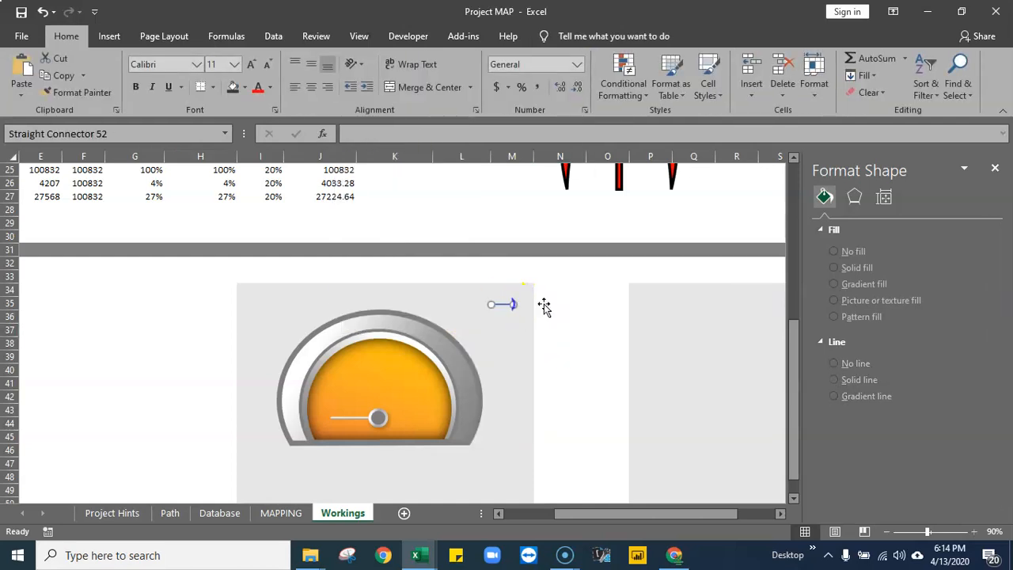
{"action": "left_click", "coordinate": [405, 75]}
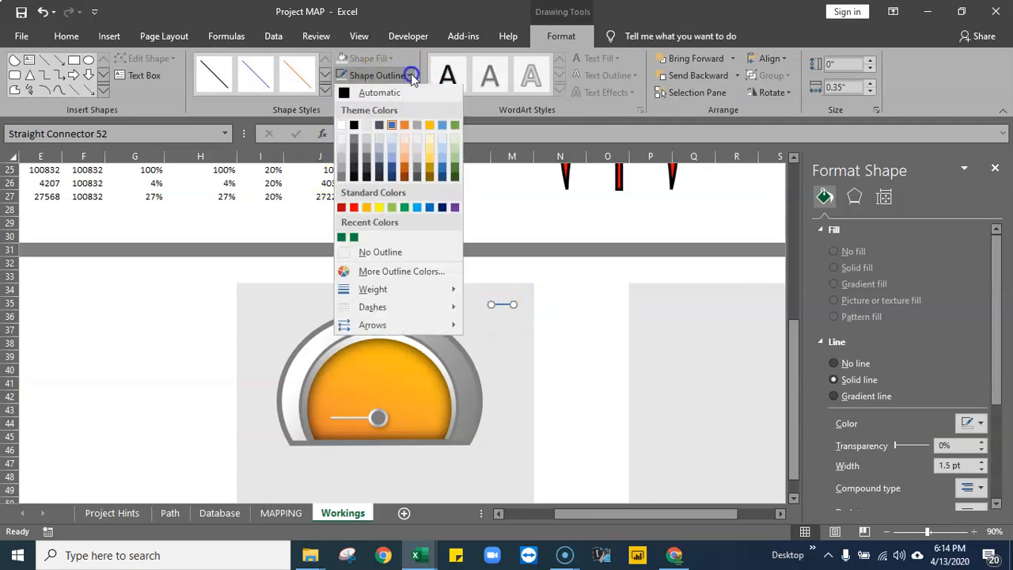
{"action": "left_click", "coordinate": [342, 129]}
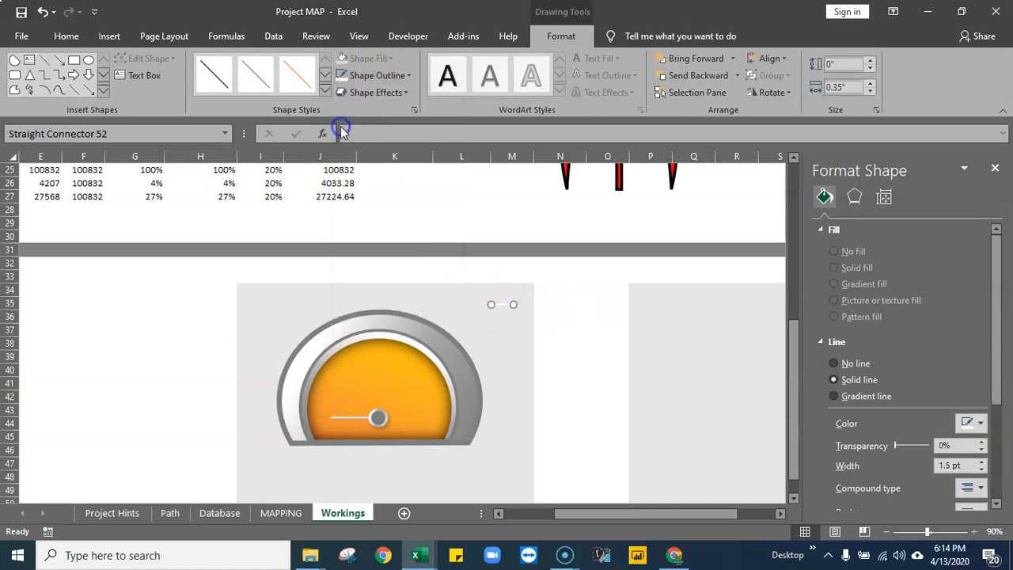
Shorten the white line to about 0.13" and place it on the orange dial at the needle's left tip
{"action": "left_click_drag", "start_coordinate": [504, 307], "coordinate": [346, 386]}
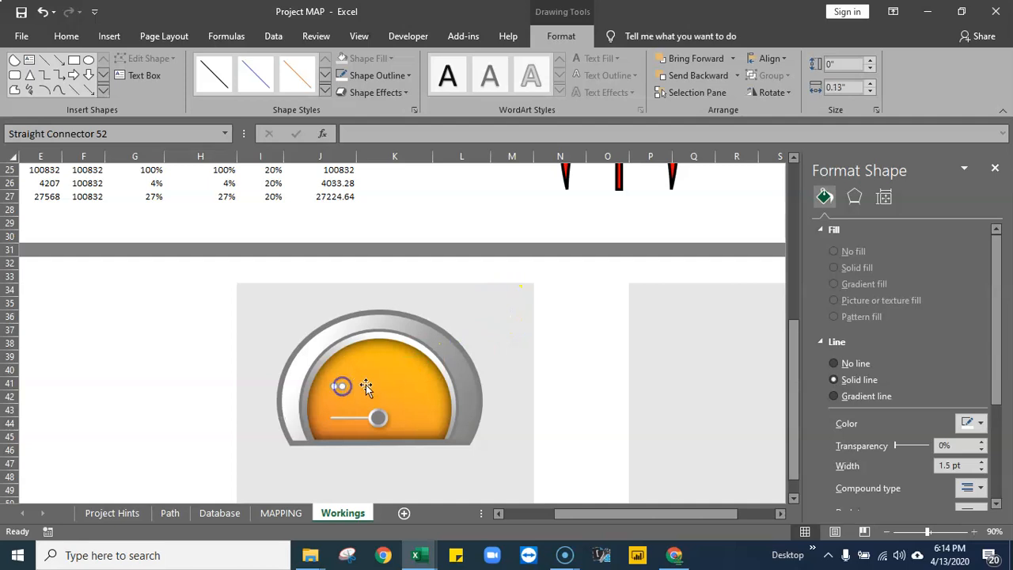
{"action": "left_click", "coordinate": [551, 357]}
{"action": "left_click", "coordinate": [586, 410]}
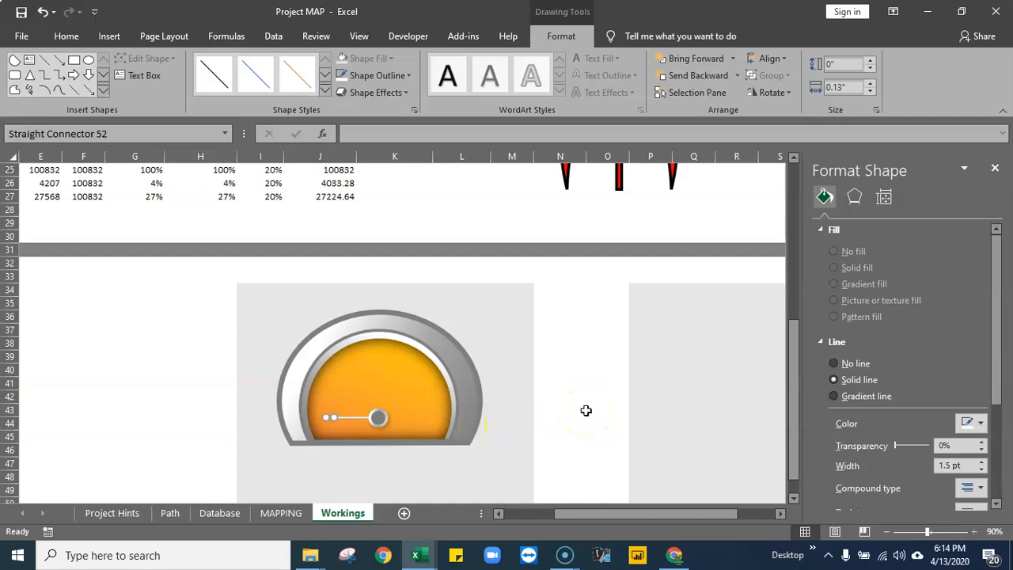
{"action": "left_click", "coordinate": [586, 410]}
Nudge the white tick mark left to the edge of the orange dial, leaving a gap from the needle tip
{"action": "left_click", "coordinate": [329, 419]}
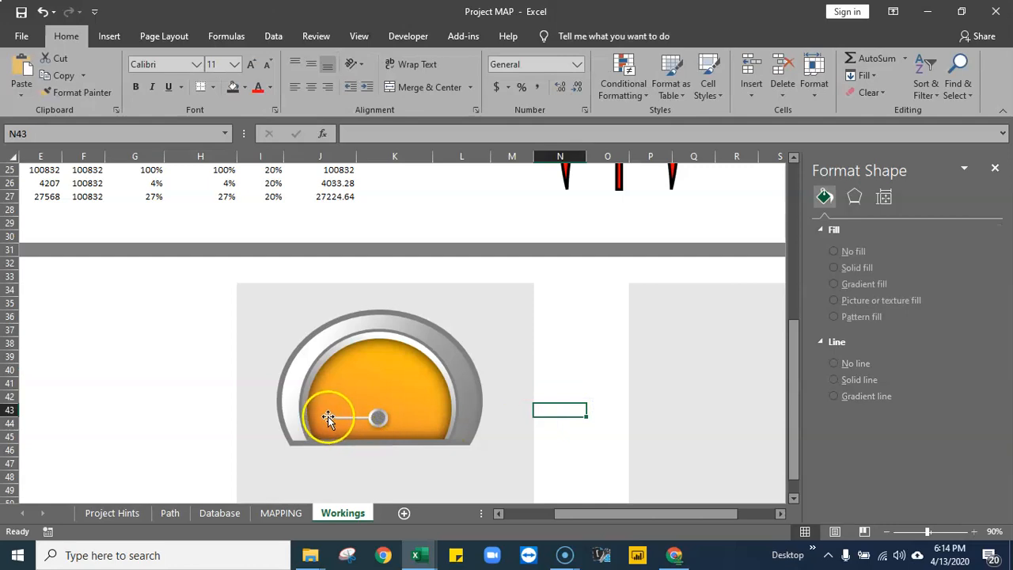
{"action": "left_click", "coordinate": [329, 418]}
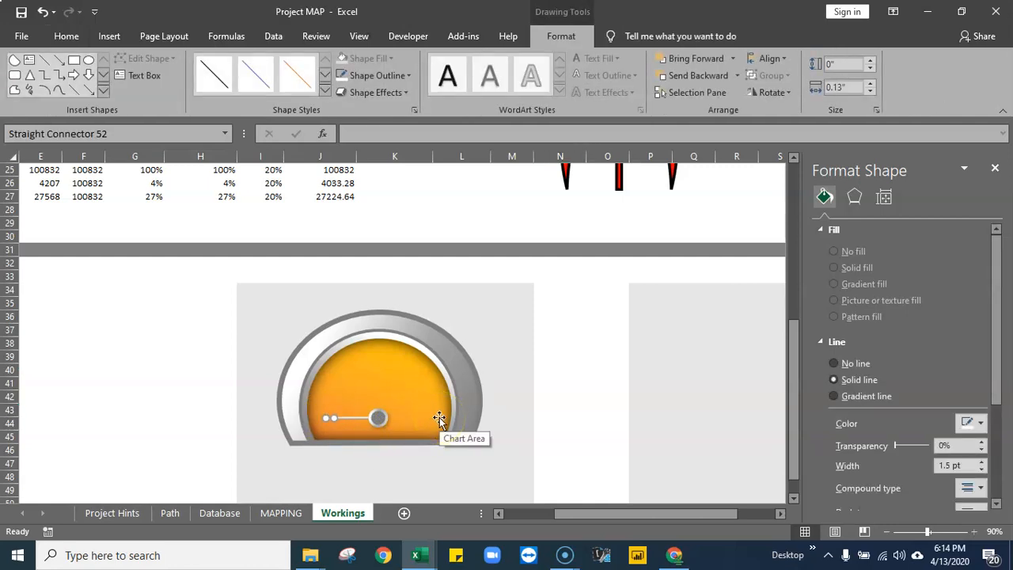
{"action": "left_click", "coordinate": [536, 383]}
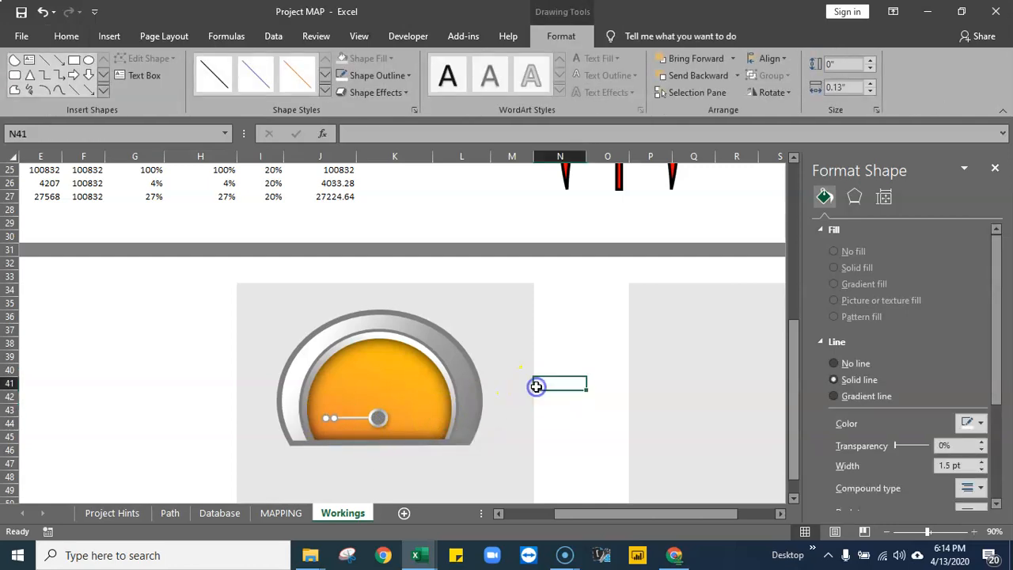
{"action": "left_click", "coordinate": [330, 418]}
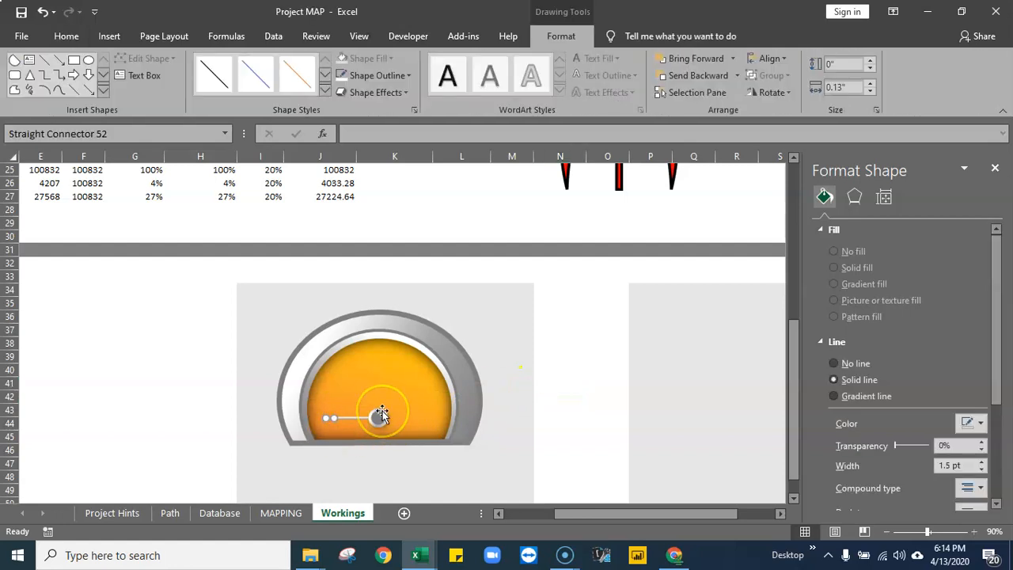
{"action": "key", "text": "Left"}
{"action": "key", "text": "Left"}
{"action": "key", "text": "Left"}
{"action": "key", "text": "Left"}
{"action": "key", "text": "Left"}
{"action": "key", "text": "Left"}
{"action": "left_click", "coordinate": [641, 386]}
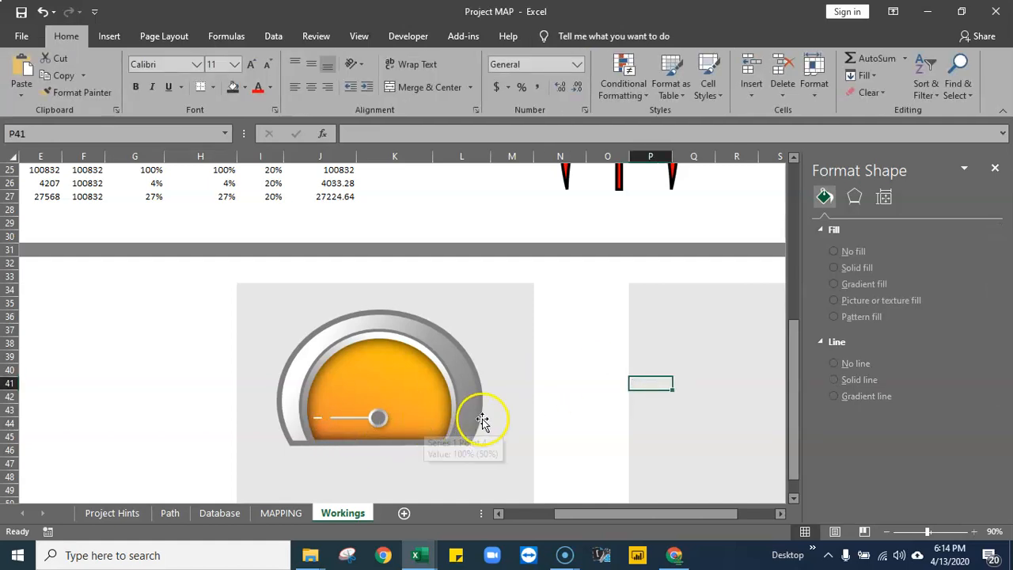
Set the Speed Meter's Sup value in cell I4 to 100% and return to the gauge
{"action": "scroll", "coordinate": [558, 413], "scroll_direction": "up", "scroll_amount": 8}
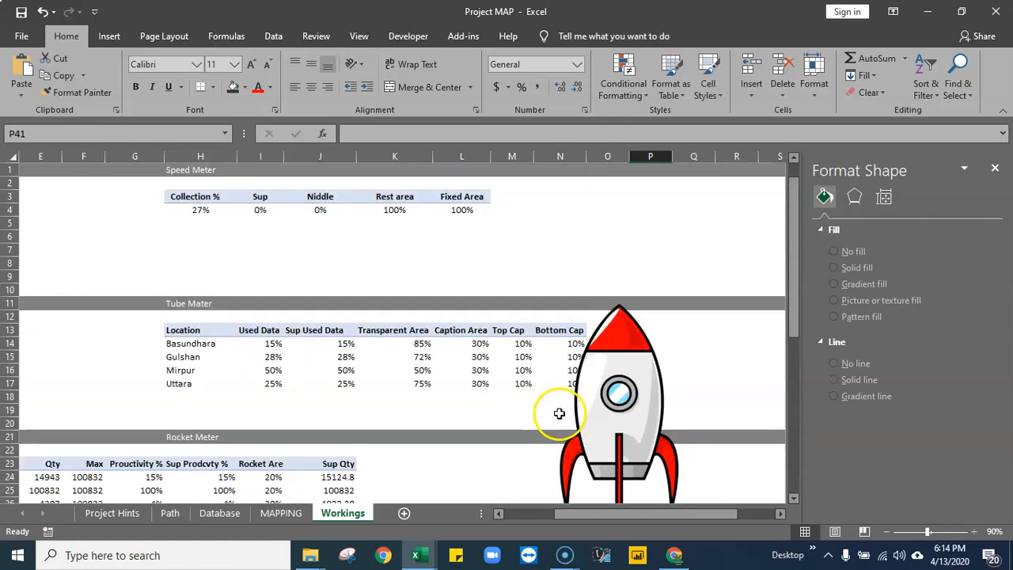
{"action": "left_click", "coordinate": [259, 208]}
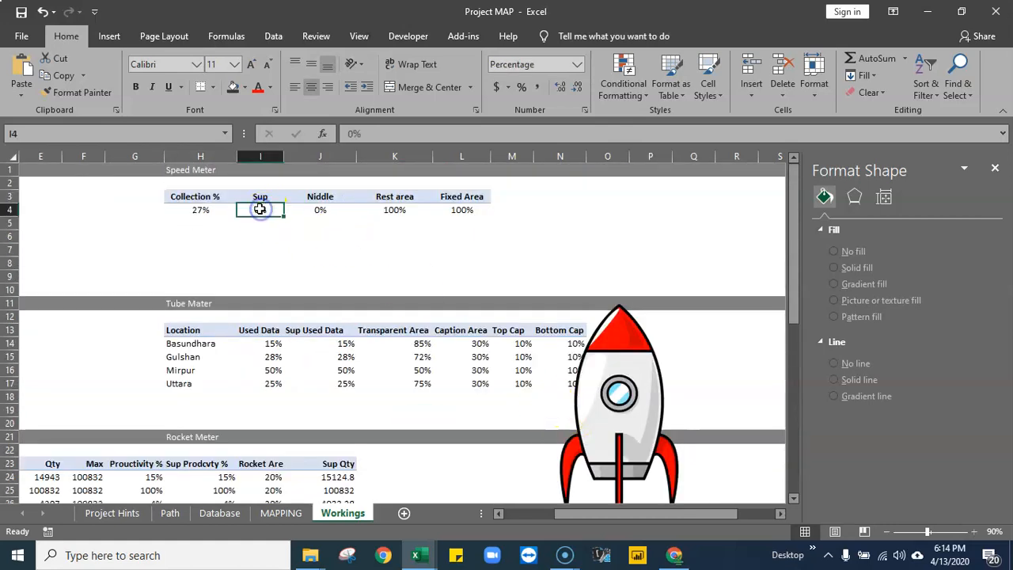
{"action": "type", "text": "100"}
{"action": "key", "text": "Return"}
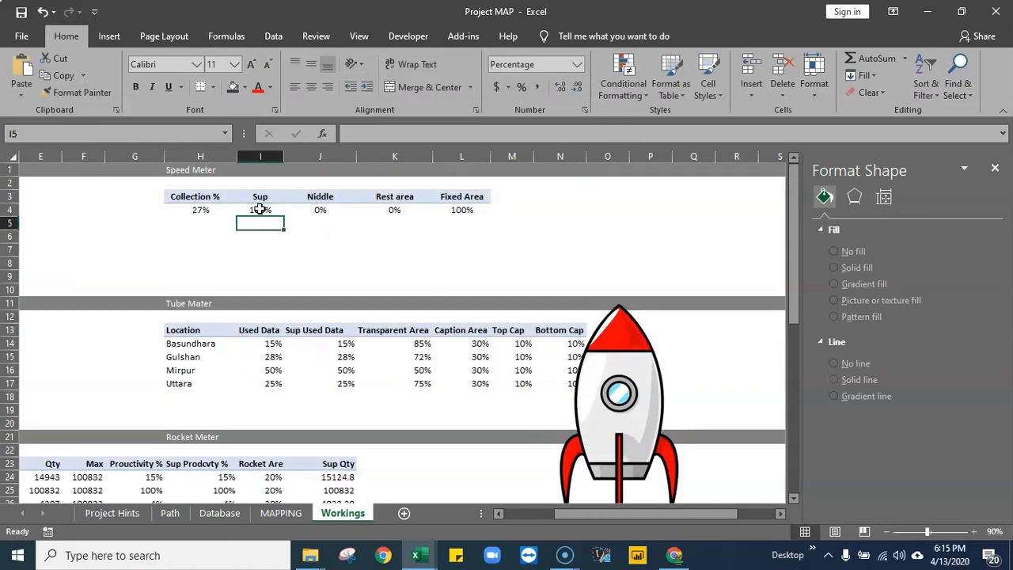
{"action": "scroll", "coordinate": [439, 280], "scroll_direction": "down", "scroll_amount": 8}
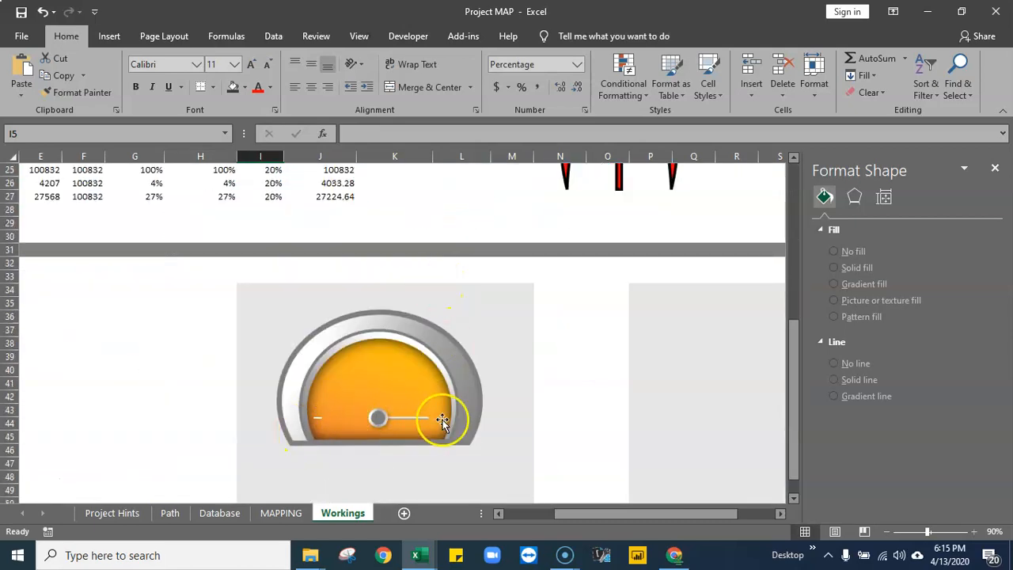
Copy the left tick mark to the right edge of the orange dial, level with the needle
{"action": "left_click", "coordinate": [317, 418]}
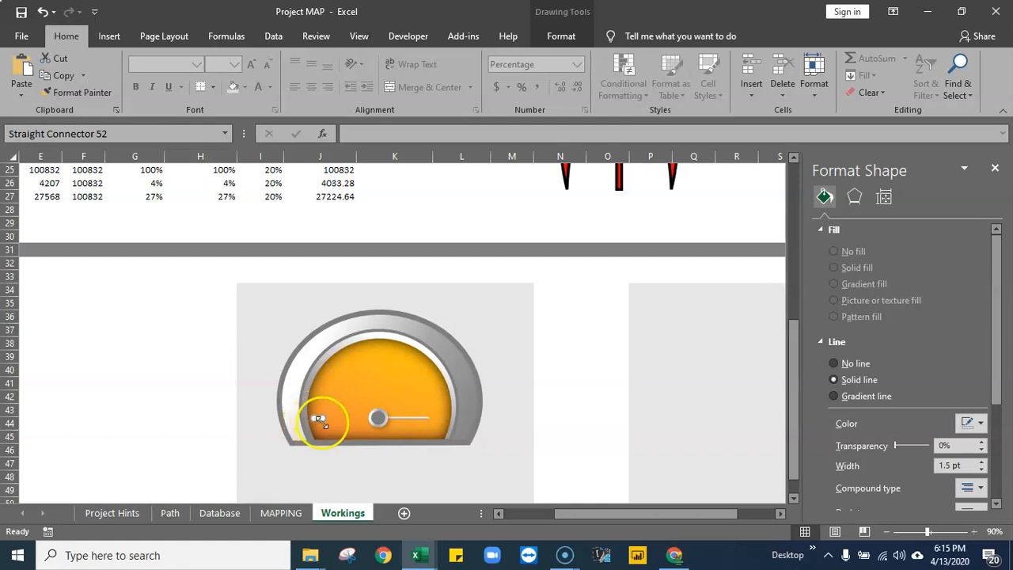
{"action": "left_click", "coordinate": [325, 424]}
{"action": "left_click", "coordinate": [560, 409]}
{"action": "left_click", "coordinate": [317, 417]}
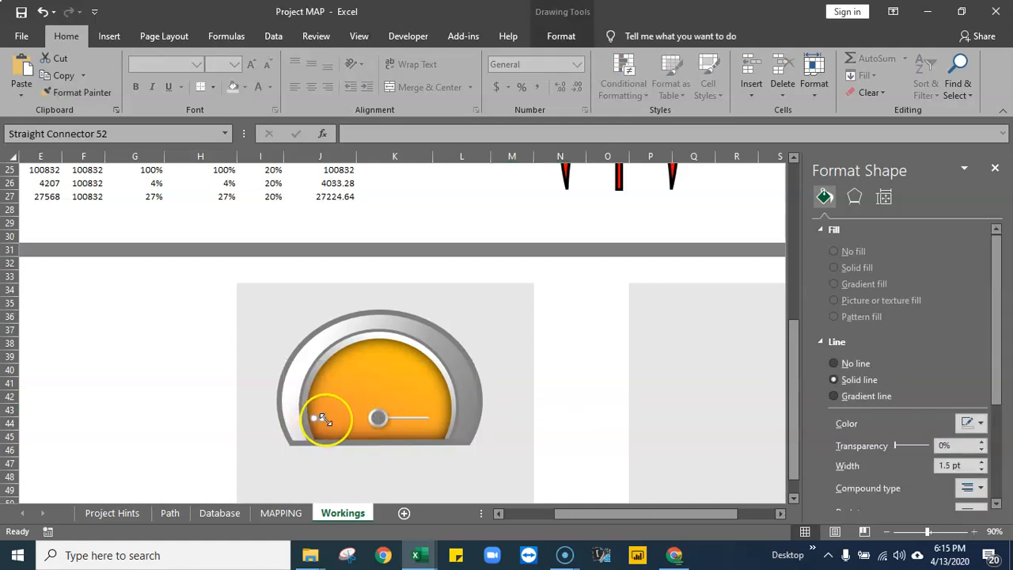
{"action": "left_click_drag", "start_coordinate": [318, 424], "coordinate": [444, 423]}
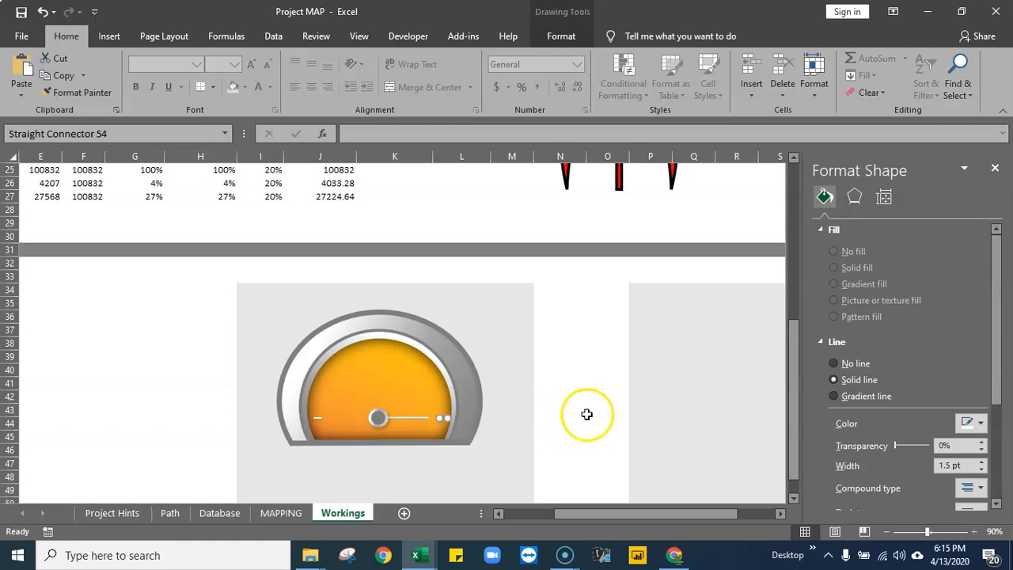
{"action": "left_click", "coordinate": [601, 411]}
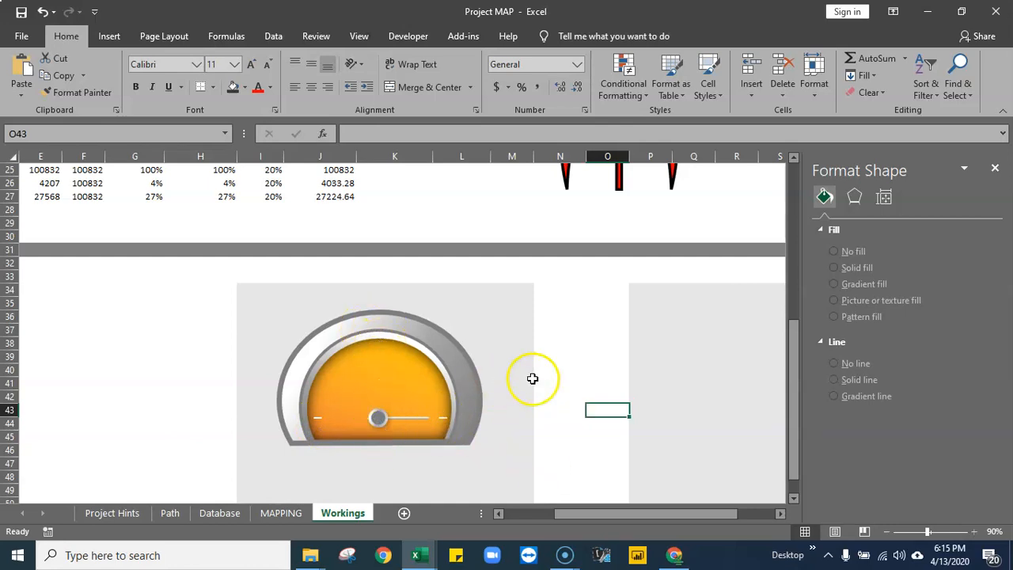
Set the Speed Meter's Sup value in cell I4 to 50% and return to the gauge
{"action": "scroll", "coordinate": [533, 378], "scroll_direction": "up", "scroll_amount": 8}
{"action": "left_click", "coordinate": [263, 209]}
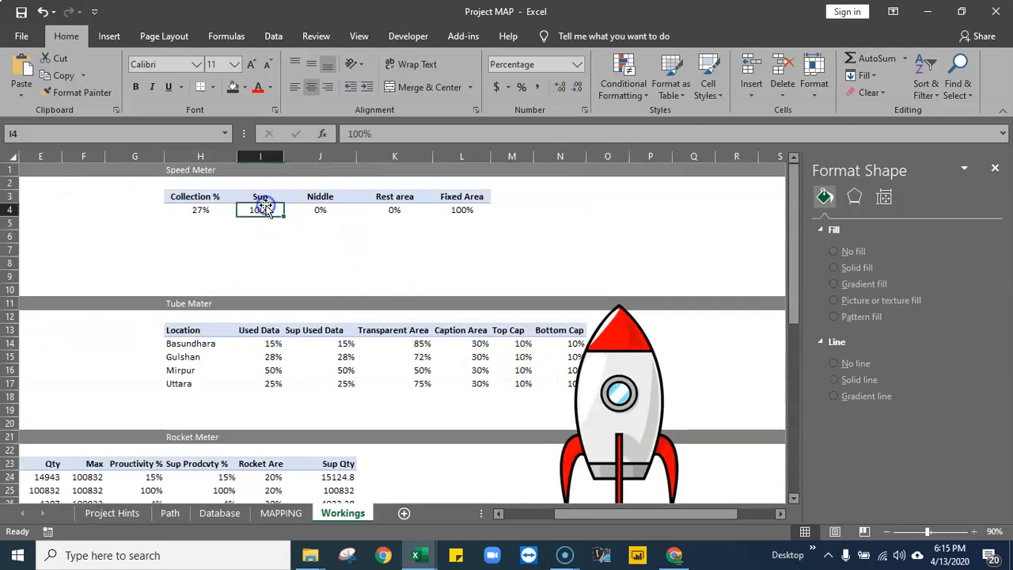
{"action": "type", "text": "50"}
{"action": "key", "text": "Return"}
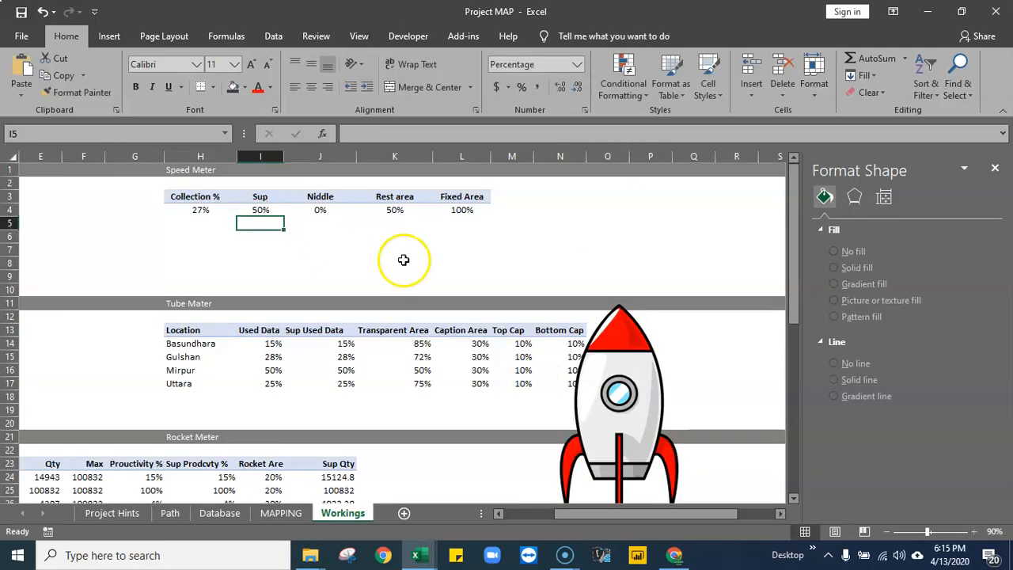
{"action": "scroll", "coordinate": [403, 259], "scroll_direction": "down", "scroll_amount": 9}
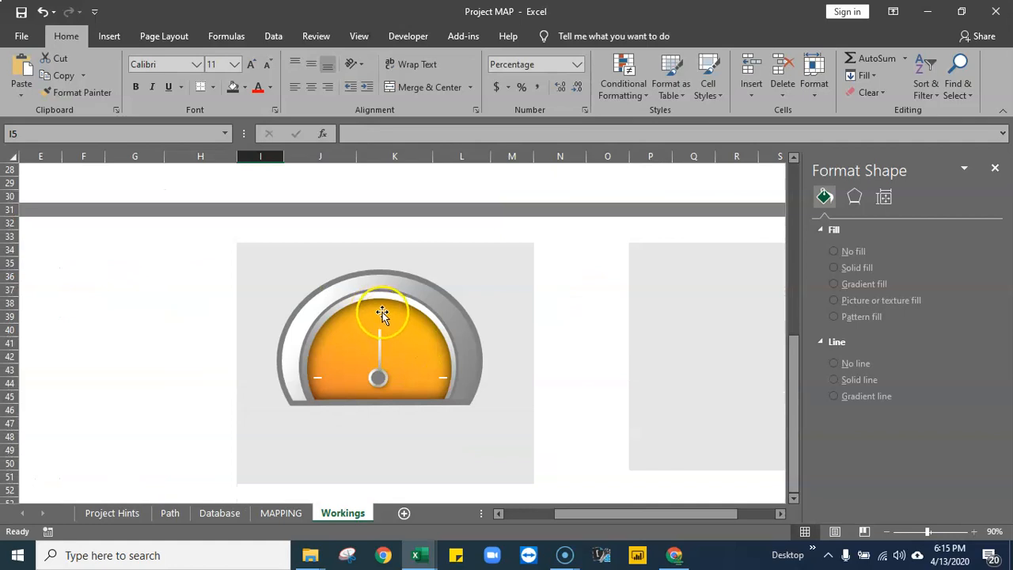
Nudge the pivot circle slightly right to centre it under the vertical needle
{"action": "left_click", "coordinate": [379, 378]}
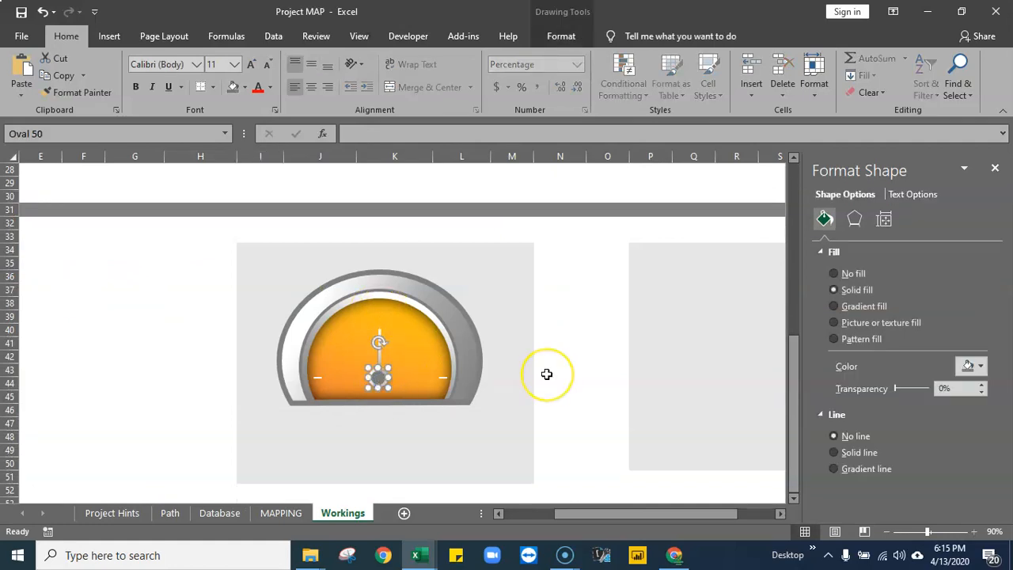
{"action": "key", "text": "Right"}
{"action": "key", "text": "Right"}
{"action": "key", "text": "Right"}
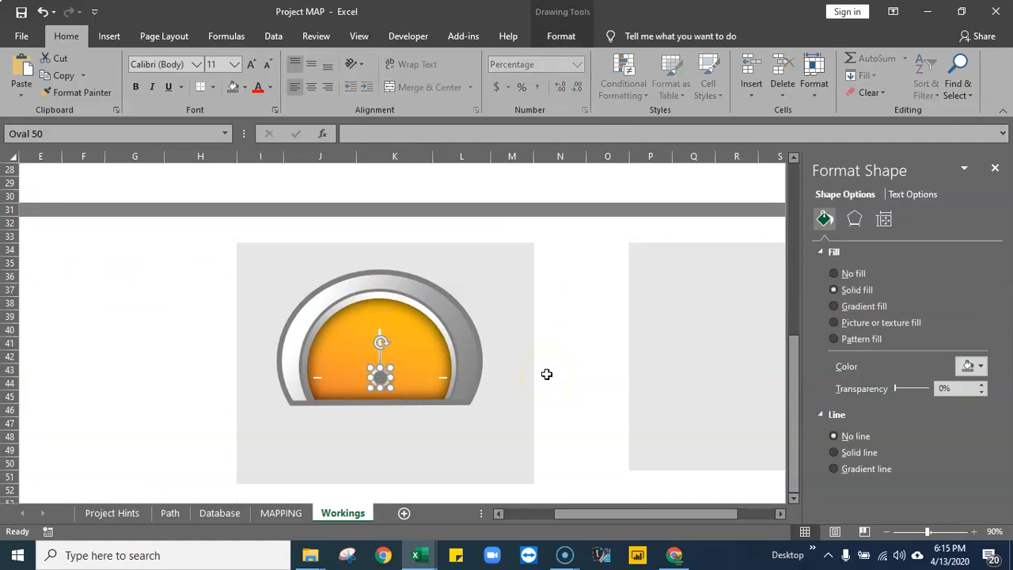
{"action": "left_click", "coordinate": [546, 374]}
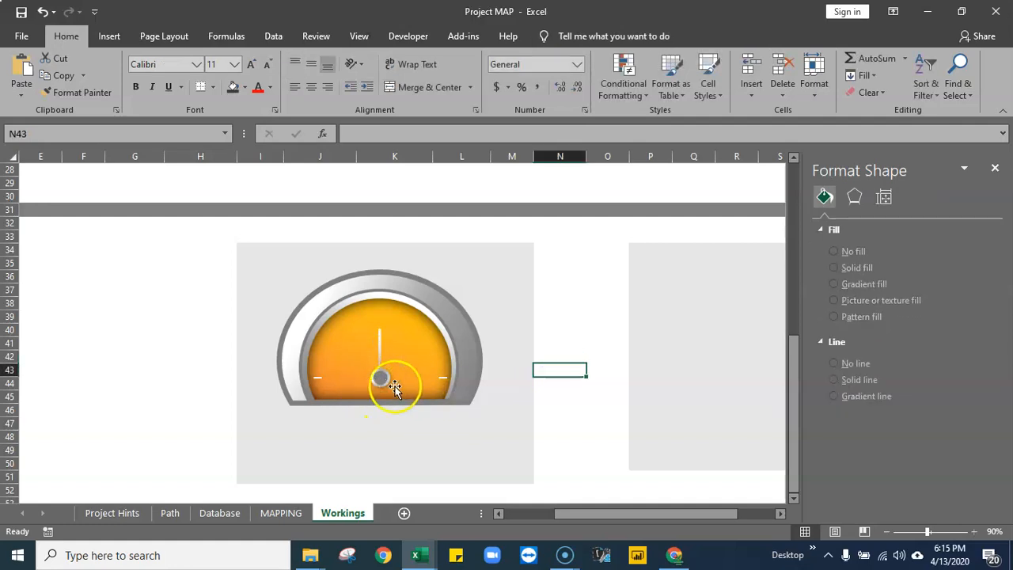
Copy the right tick mark upward onto the silver ring at the dial's upper right
{"action": "left_click", "coordinate": [442, 378]}
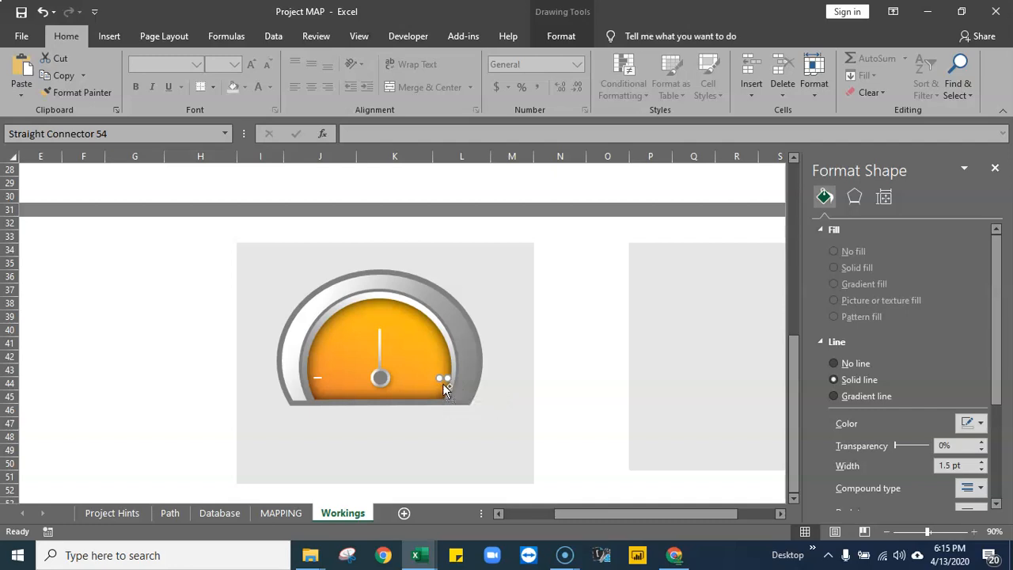
{"action": "left_click", "coordinate": [444, 384]}
{"action": "left_click_drag", "start_coordinate": [443, 384], "coordinate": [453, 319]}
{"action": "left_click_drag", "start_coordinate": [450, 317], "coordinate": [441, 316]}
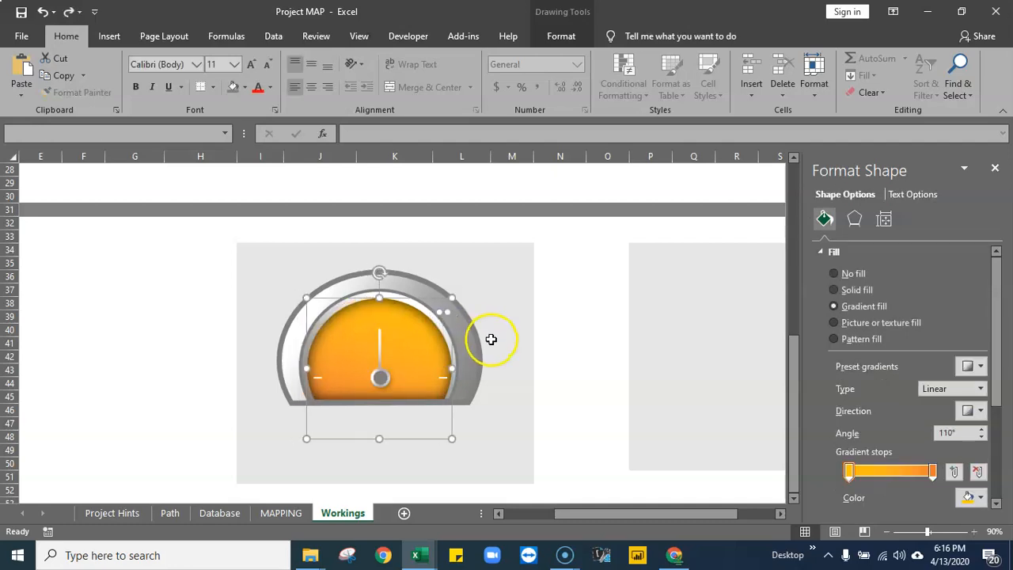
{"action": "left_click", "coordinate": [538, 328]}
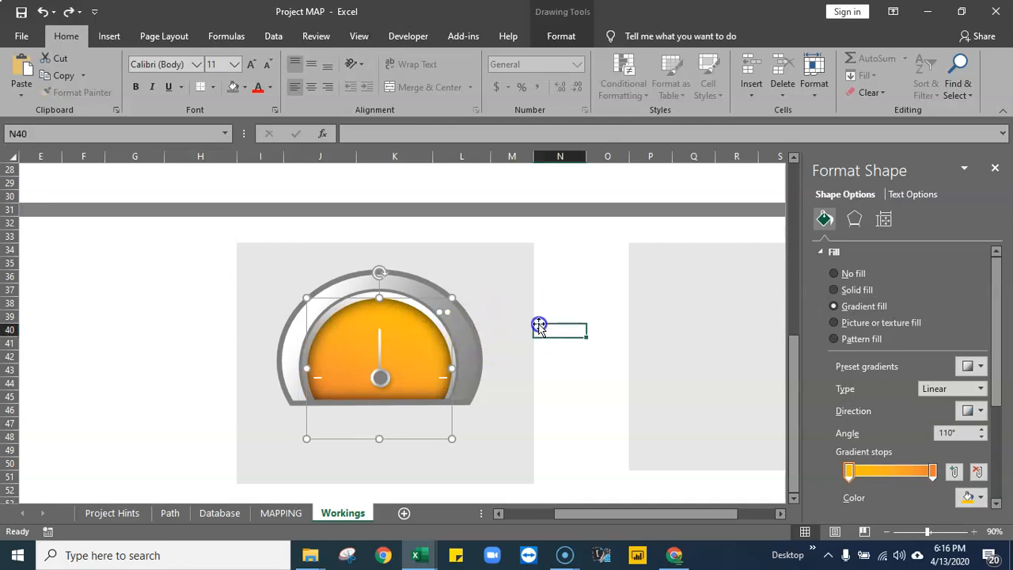
{"action": "left_click", "coordinate": [444, 312]}
{"action": "left_click_drag", "start_coordinate": [441, 312], "coordinate": [456, 320]}
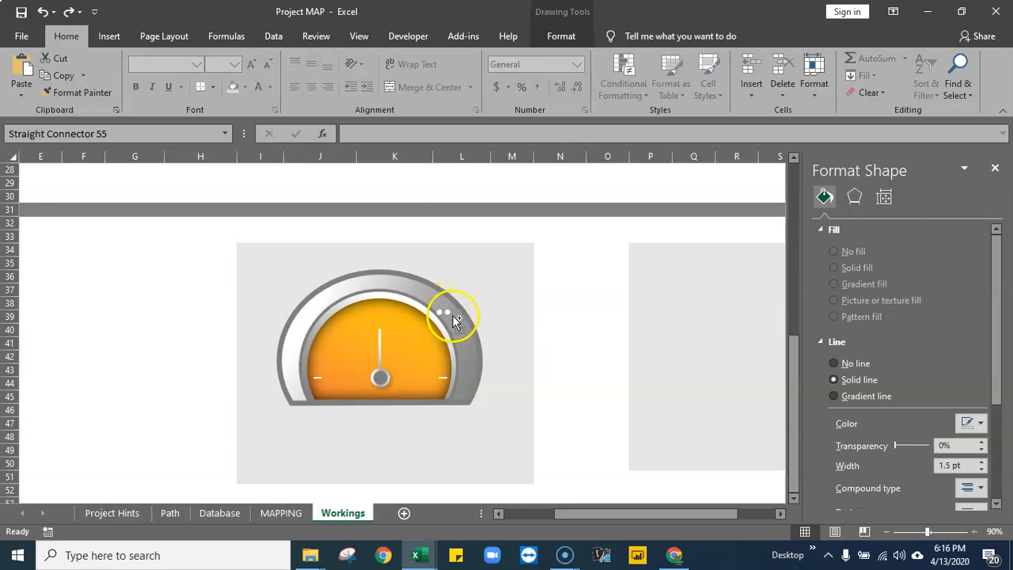
{"action": "left_click", "coordinate": [576, 349]}
Copy the right tick mark to the top centre of the orange dial and rotate the copy left 90°
{"action": "left_click", "coordinate": [441, 376]}
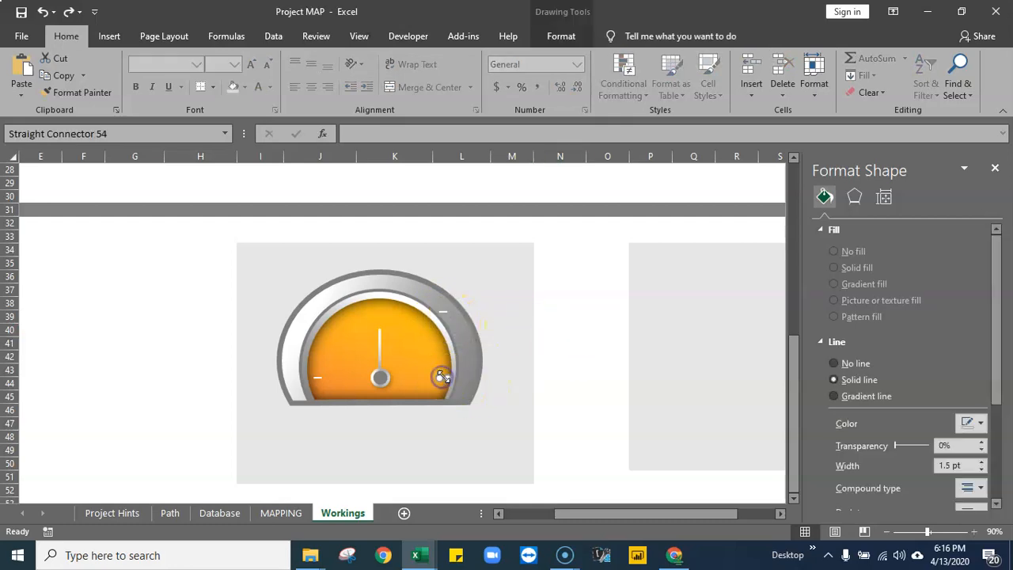
{"action": "mouse_move", "coordinate": [441, 378]}
{"action": "left_mouse_down"}
{"action": "mouse_move", "coordinate": [448, 383]}
{"action": "mouse_move", "coordinate": [440, 379]}
{"action": "left_mouse_up"}
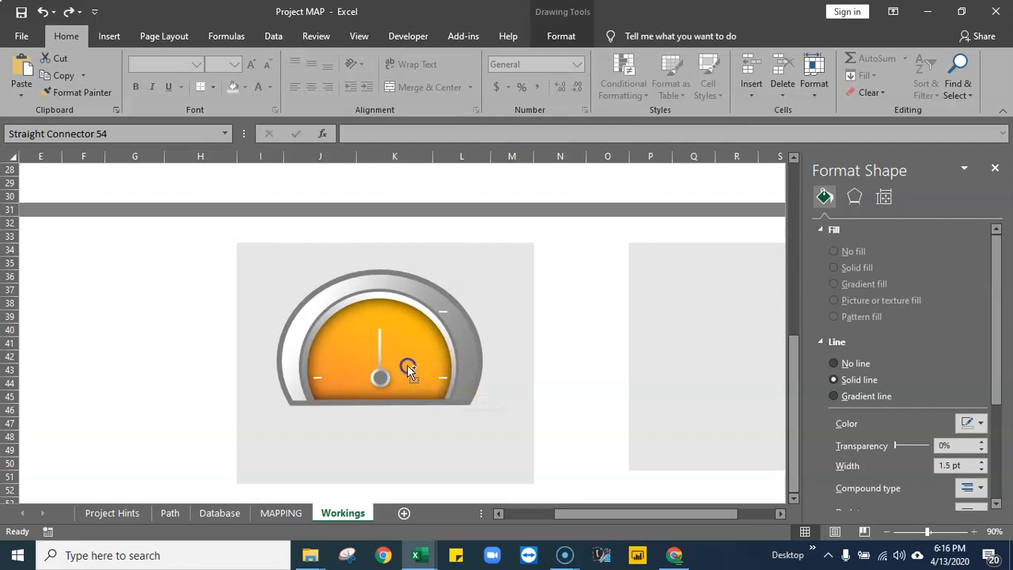
{"action": "left_click_drag", "start_coordinate": [353, 370], "coordinate": [381, 374]}
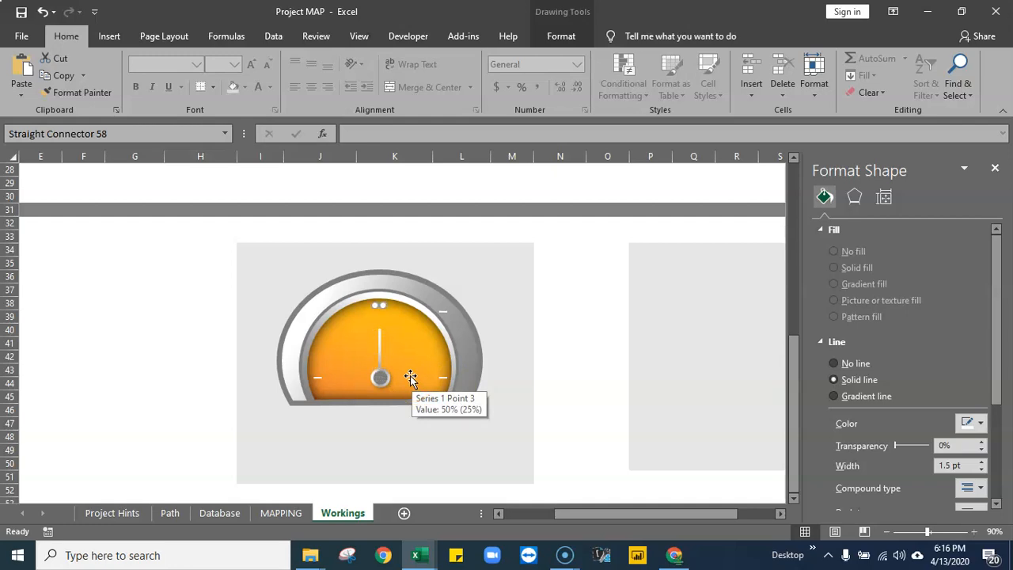
{"action": "left_click", "coordinate": [561, 37]}
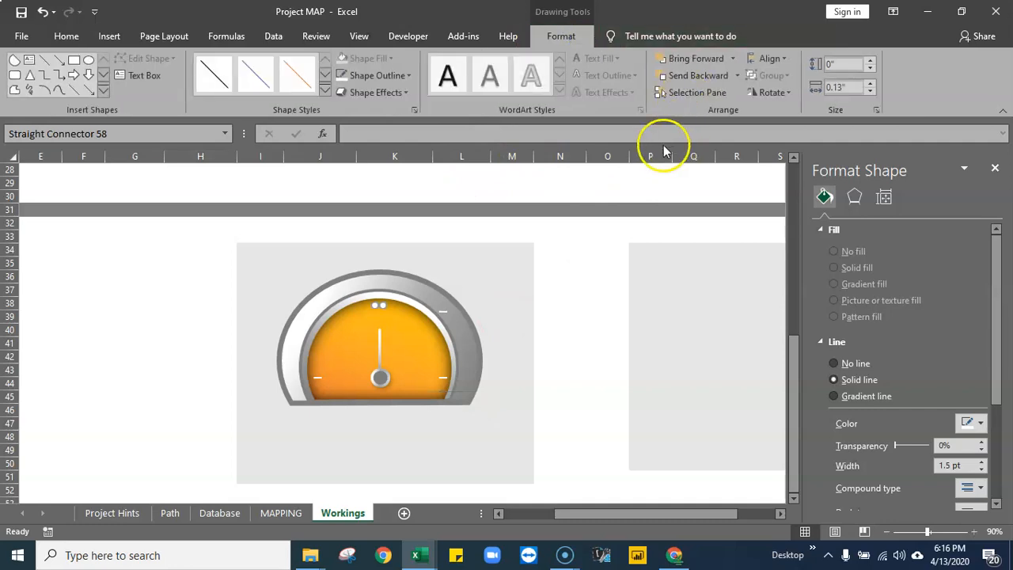
{"action": "left_click", "coordinate": [783, 93]}
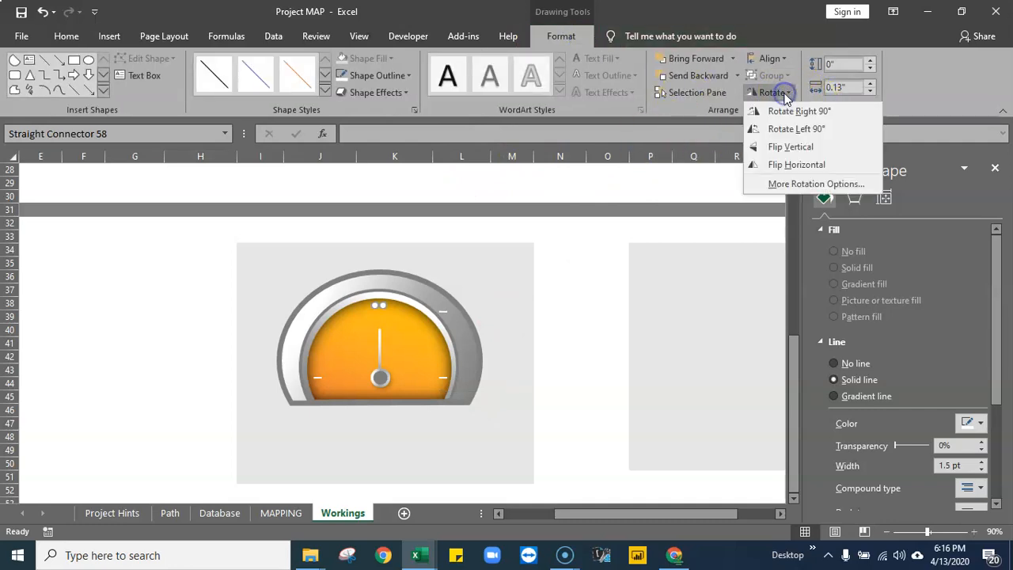
{"action": "left_click", "coordinate": [811, 129]}
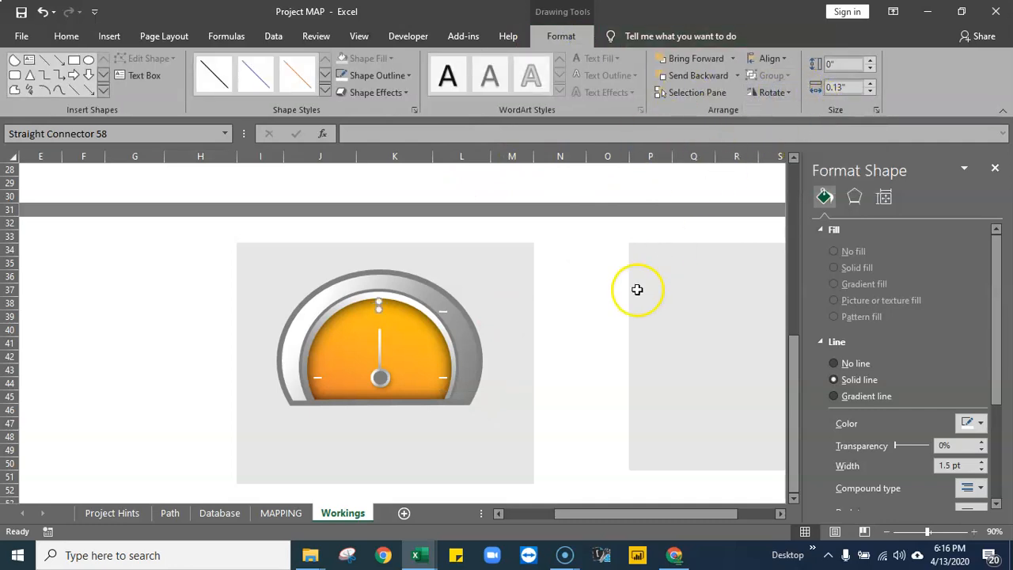
{"action": "left_click", "coordinate": [620, 314]}
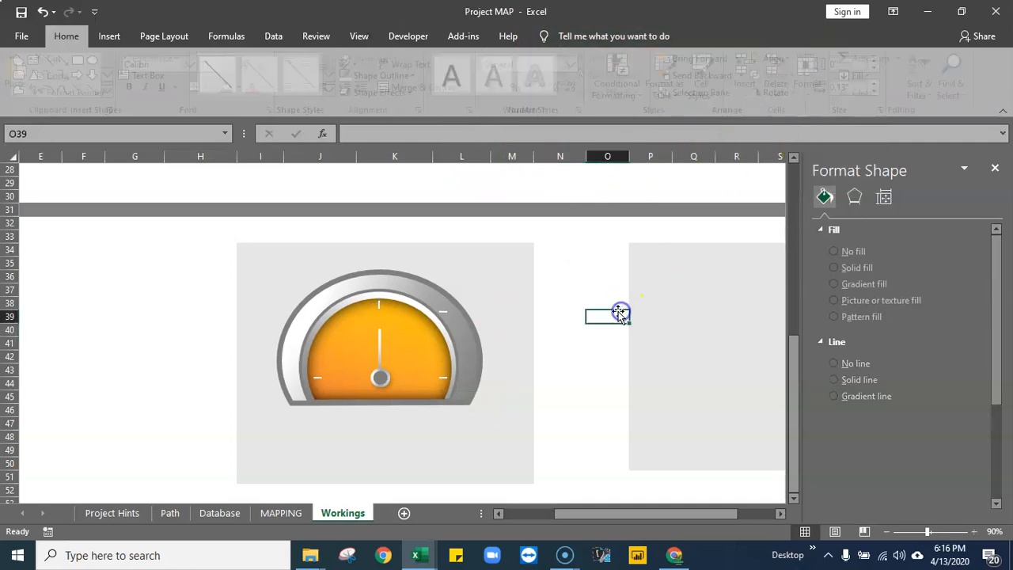
Line up the top tick mark with the vertical needle, positioned just inside the dial's upper edge
{"action": "left_click", "coordinate": [380, 305]}
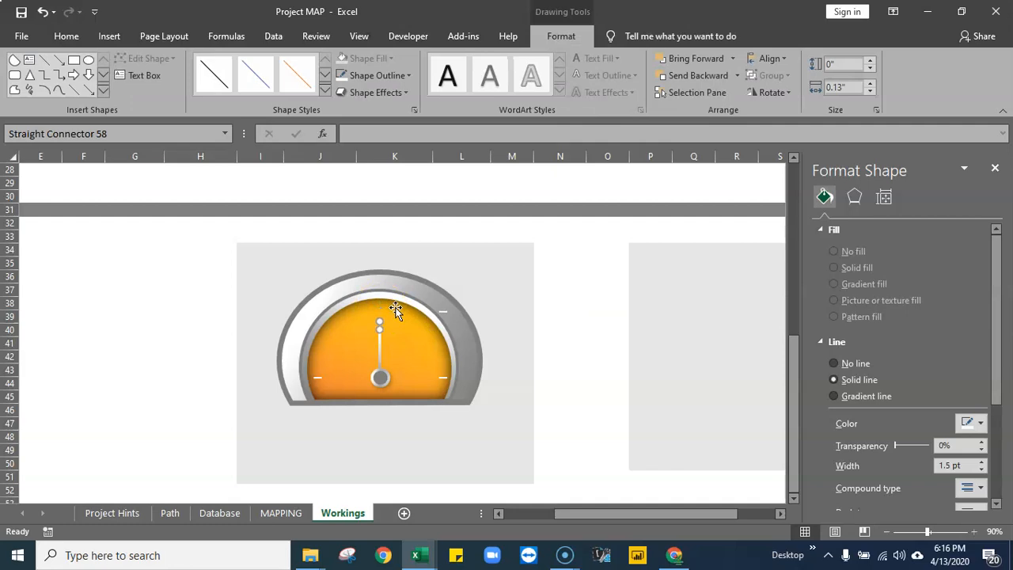
{"action": "left_click", "coordinate": [586, 249]}
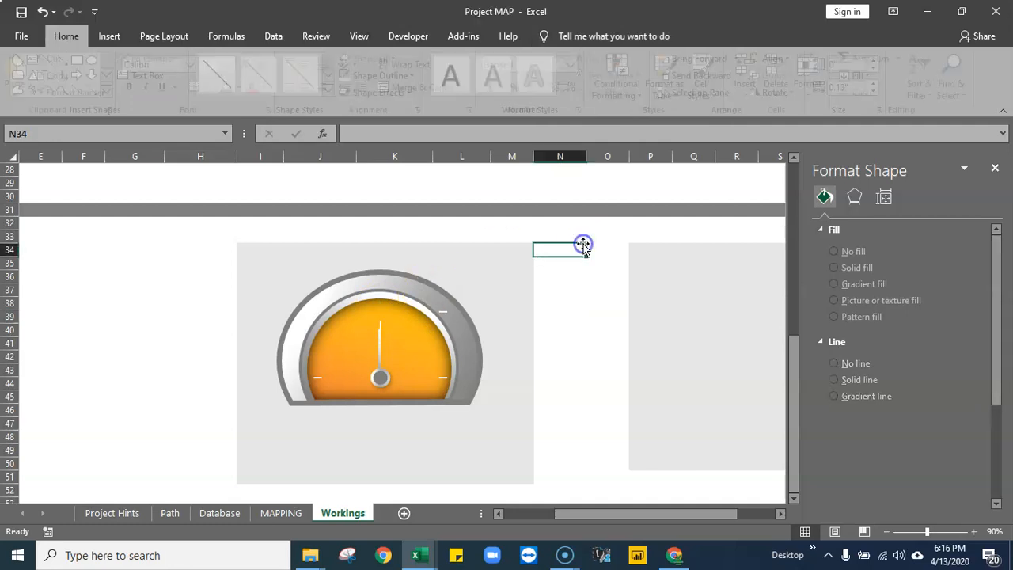
{"action": "left_click", "coordinate": [381, 325]}
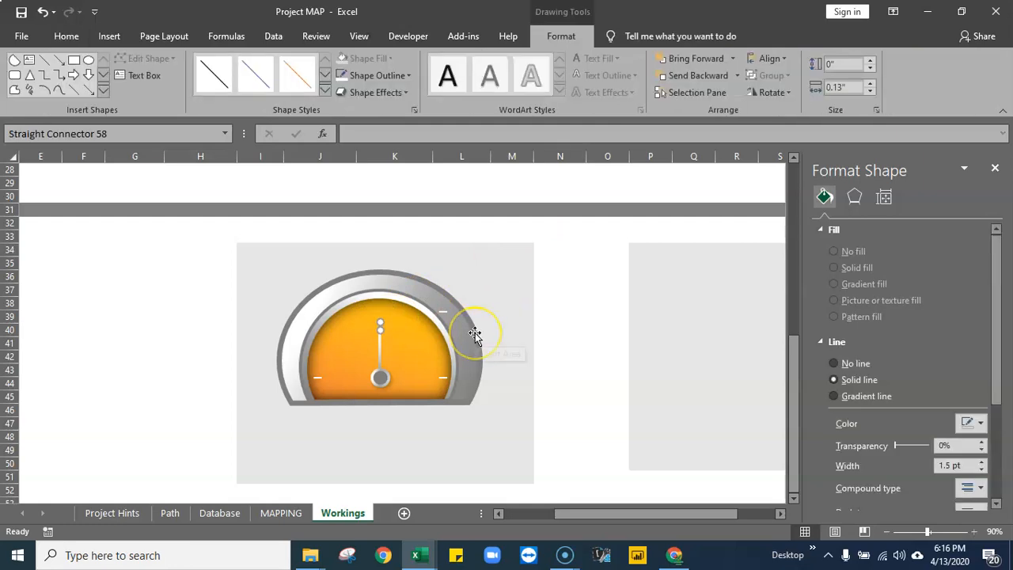
{"action": "left_click", "coordinate": [569, 305]}
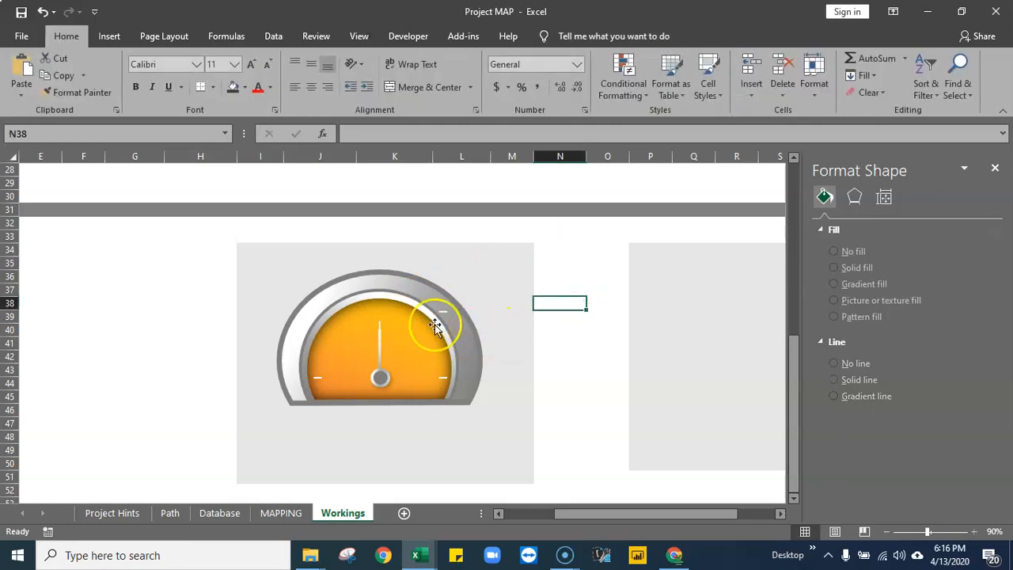
{"action": "left_click", "coordinate": [380, 324]}
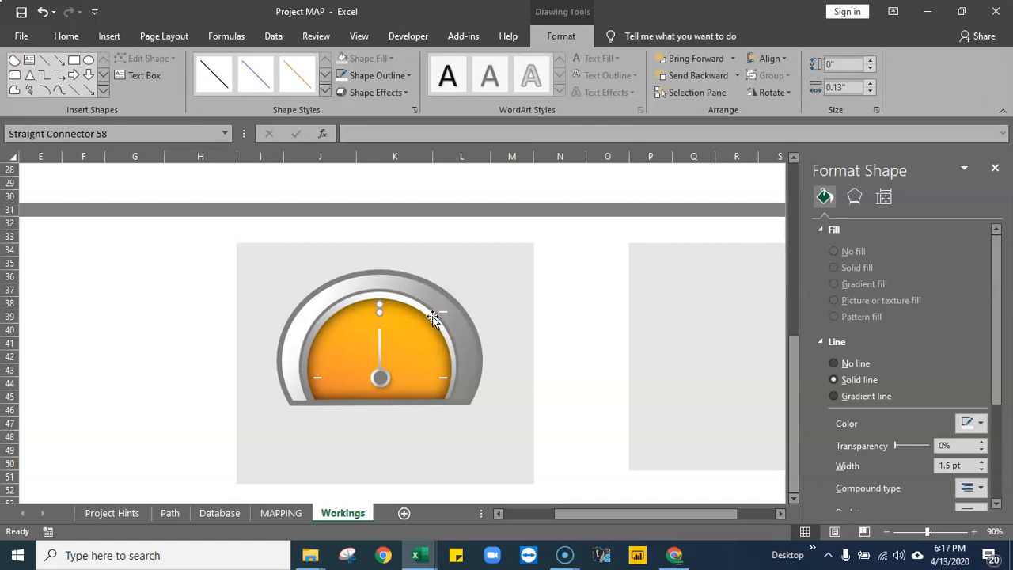
{"action": "left_click", "coordinate": [622, 330]}
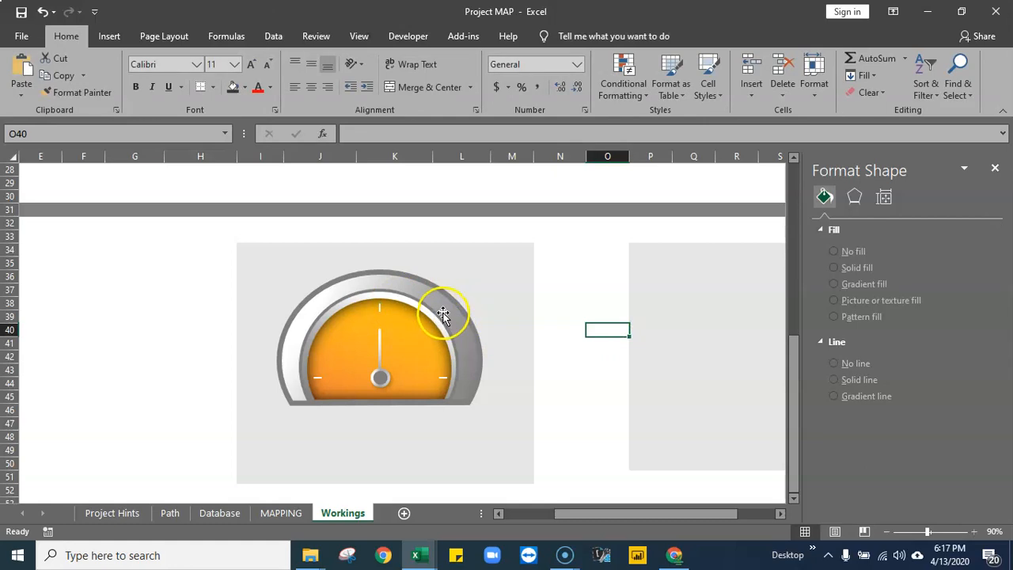
{"action": "left_click", "coordinate": [380, 309]}
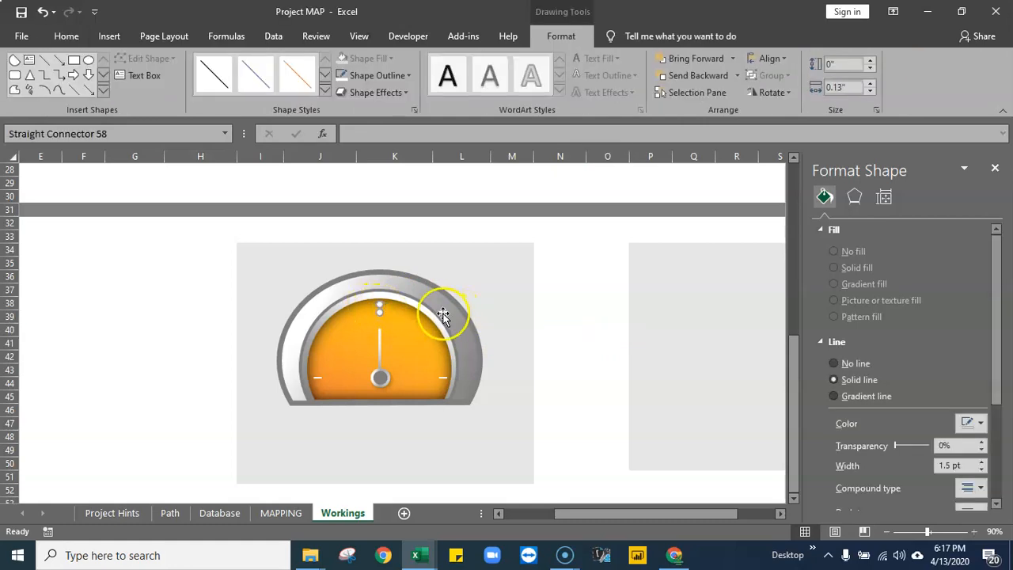
Set the Speed Meter's Sup value in cell I4 to 75% and return to the gauge
{"action": "scroll", "coordinate": [517, 355], "scroll_direction": "up", "scroll_amount": 8}
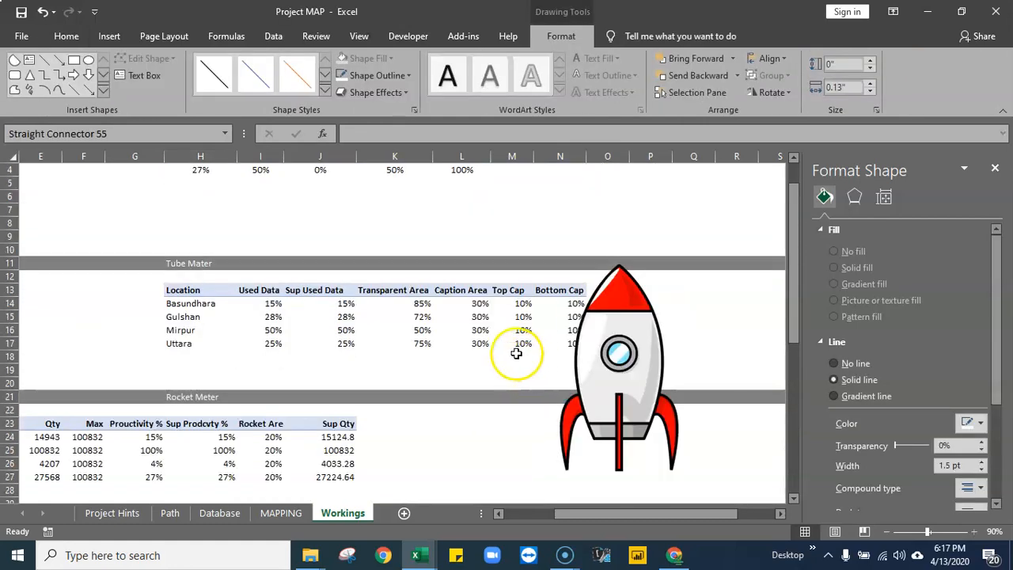
{"action": "scroll", "coordinate": [515, 354], "scroll_direction": "up", "scroll_amount": 1}
{"action": "left_click", "coordinate": [257, 210]}
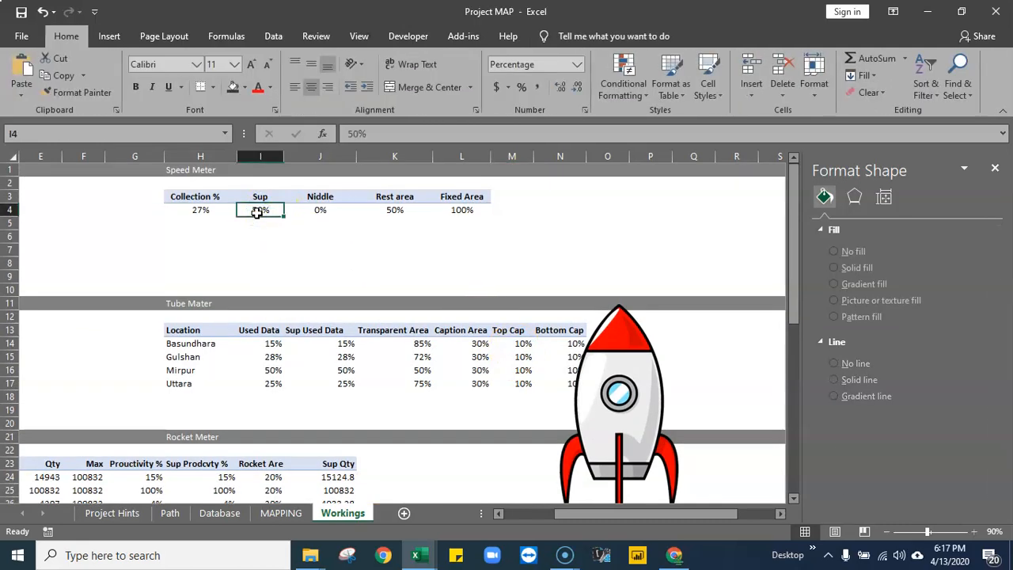
{"action": "type", "text": "75"}
{"action": "key", "text": "Return"}
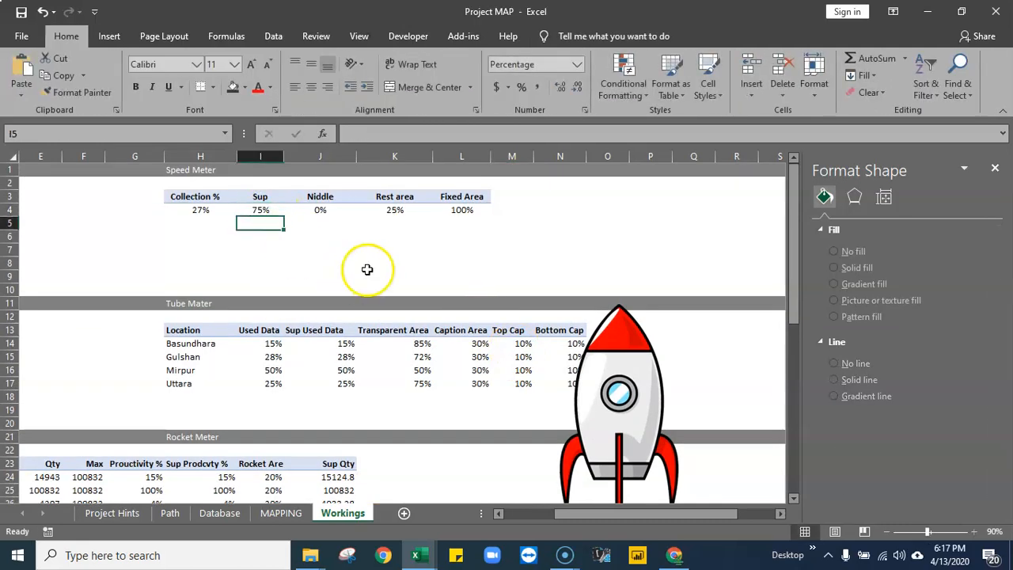
{"action": "scroll", "coordinate": [372, 276], "scroll_direction": "down", "scroll_amount": 7}
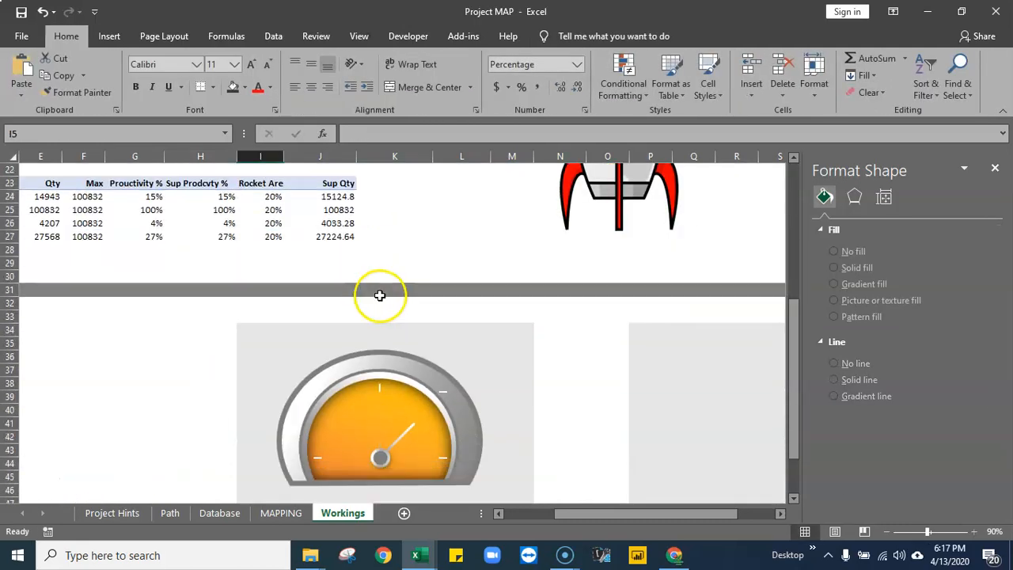
Move the upper-right tick mark from the silver ring into the orange dial, just beyond the needle's tip
{"action": "left_click", "coordinate": [444, 390]}
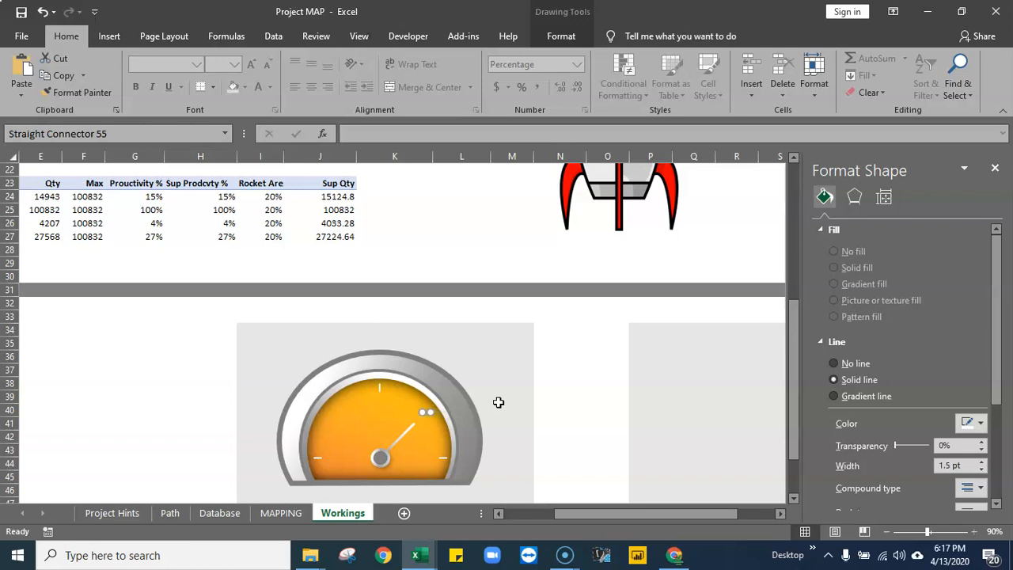
Try to slant the upper-right tick mark with the rotation options, a 1 inch width and a 0.2 inch height, undoing the changes
{"action": "left_click", "coordinate": [560, 37]}
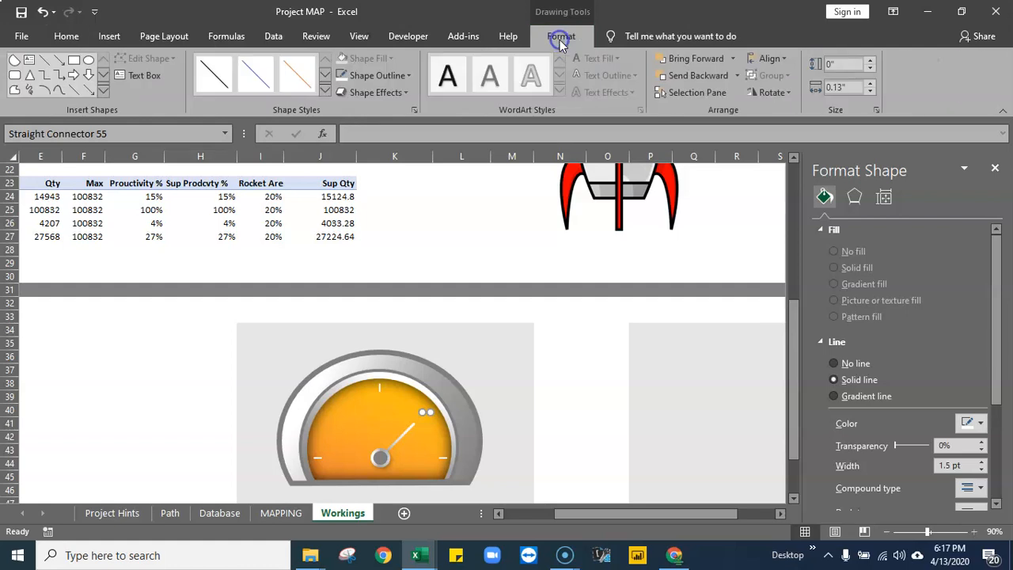
{"action": "left_click", "coordinate": [783, 91]}
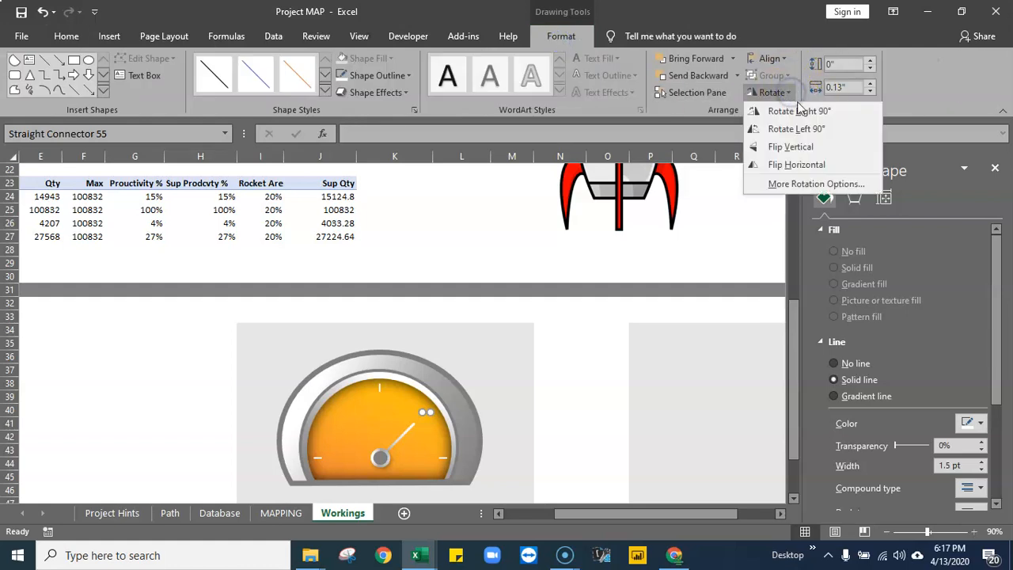
{"action": "left_click", "coordinate": [811, 166]}
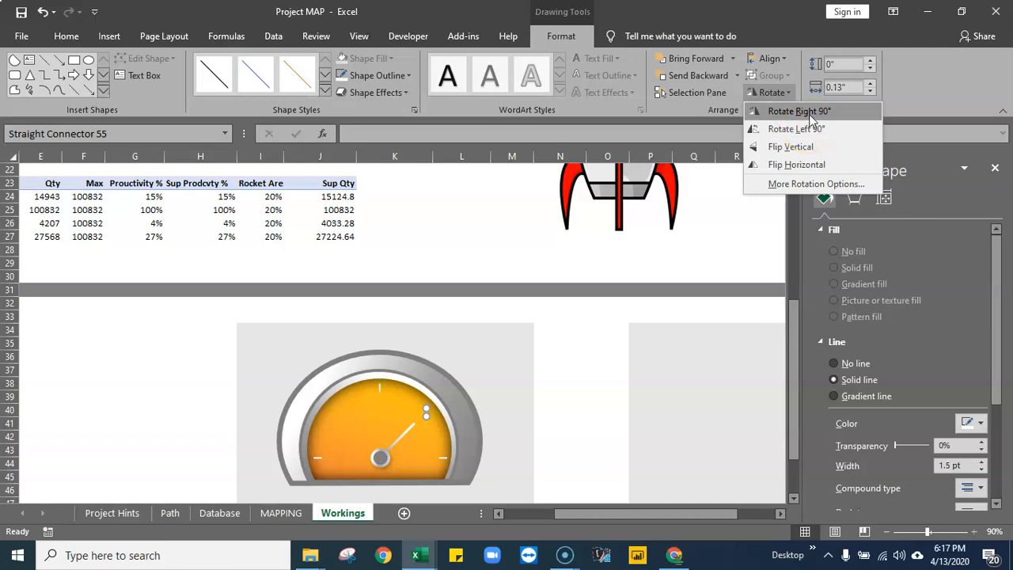
{"action": "left_click", "coordinate": [823, 184]}
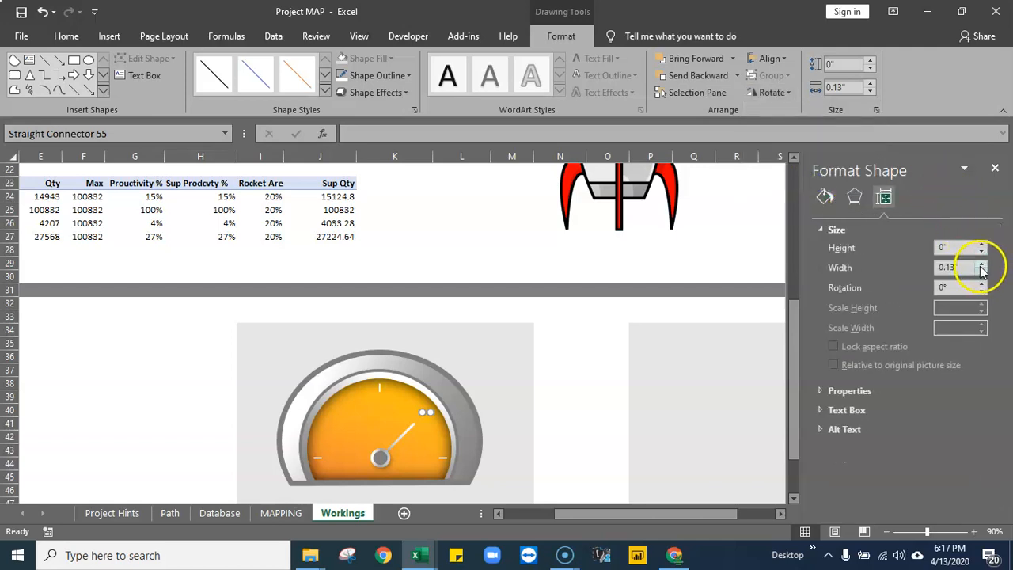
{"action": "left_click", "coordinate": [981, 264]}
{"action": "left_click", "coordinate": [44, 12]}
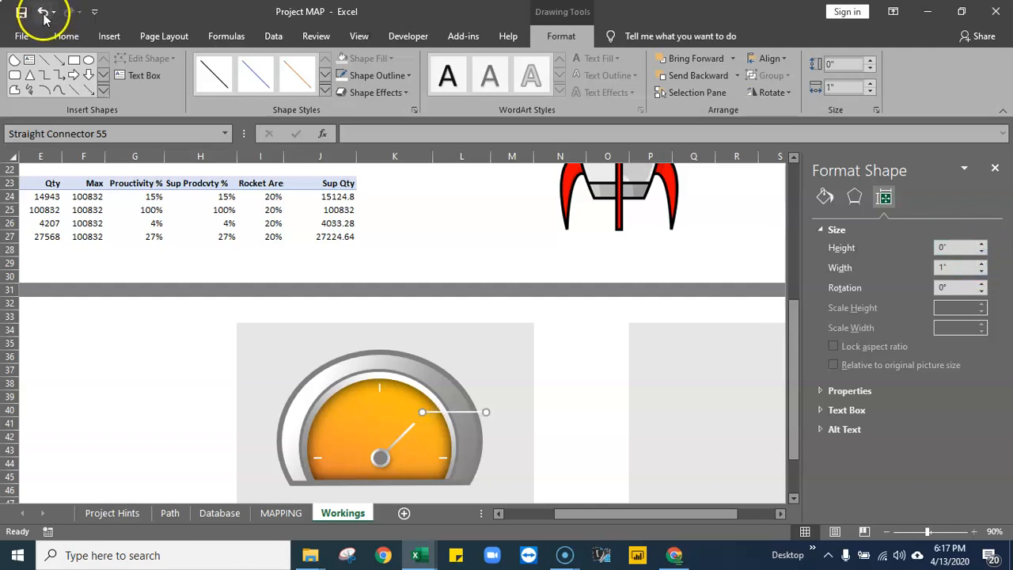
{"action": "left_click", "coordinate": [981, 245]}
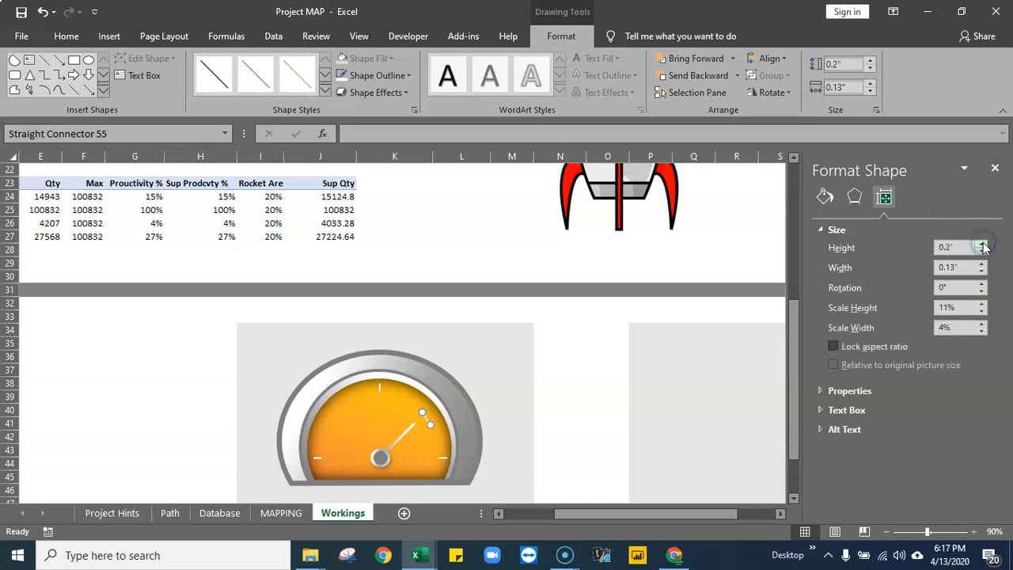
{"action": "left_click", "coordinate": [981, 246]}
{"action": "left_click", "coordinate": [981, 252]}
{"action": "left_click", "coordinate": [42, 11]}
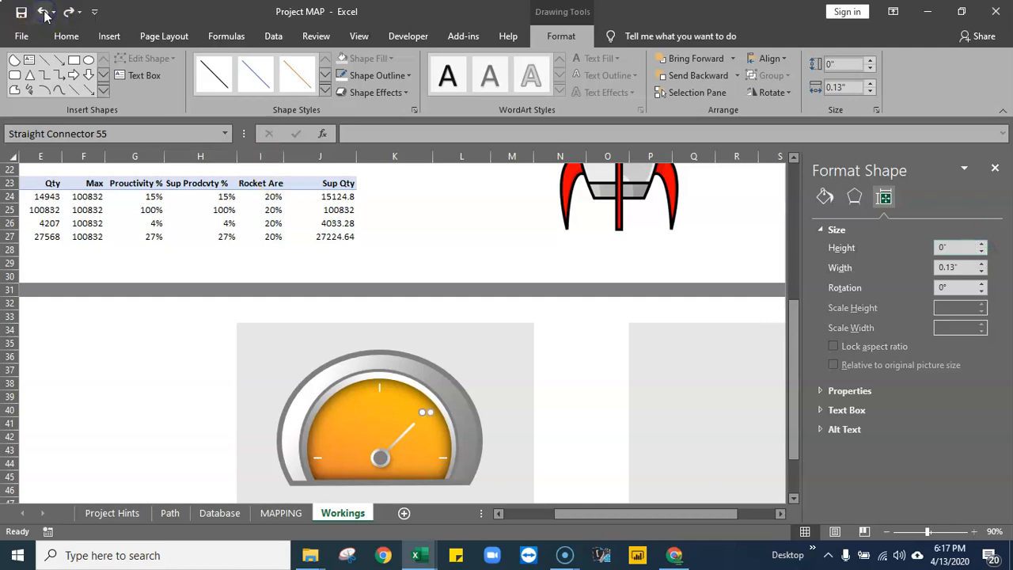
{"action": "left_click", "coordinate": [574, 371]}
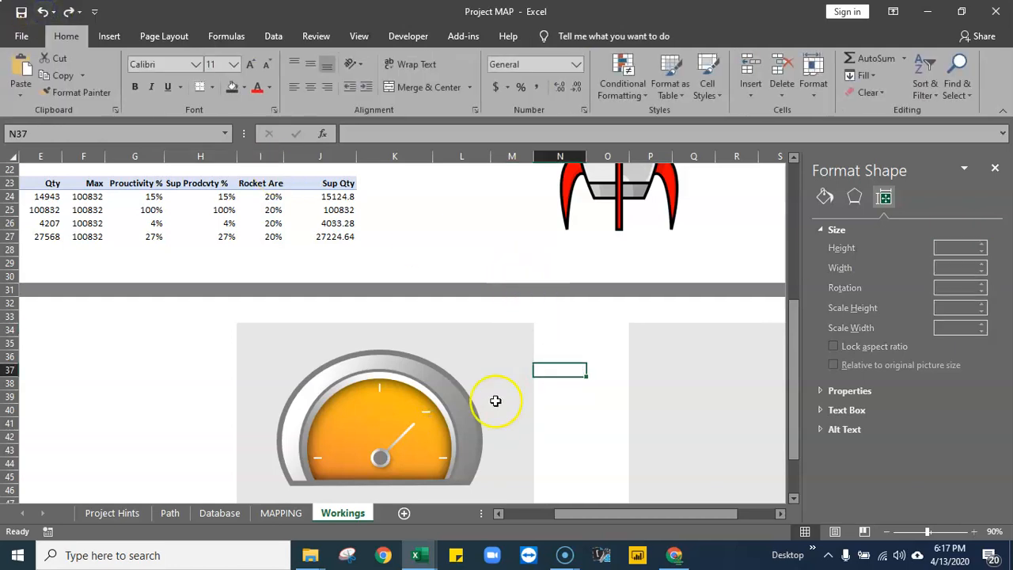
Shift the upper-right tick mark's inner endpoint down so it slants in line with the needle, about 0.1 inch high and 0.09 inch wide
{"action": "left_click", "coordinate": [425, 415]}
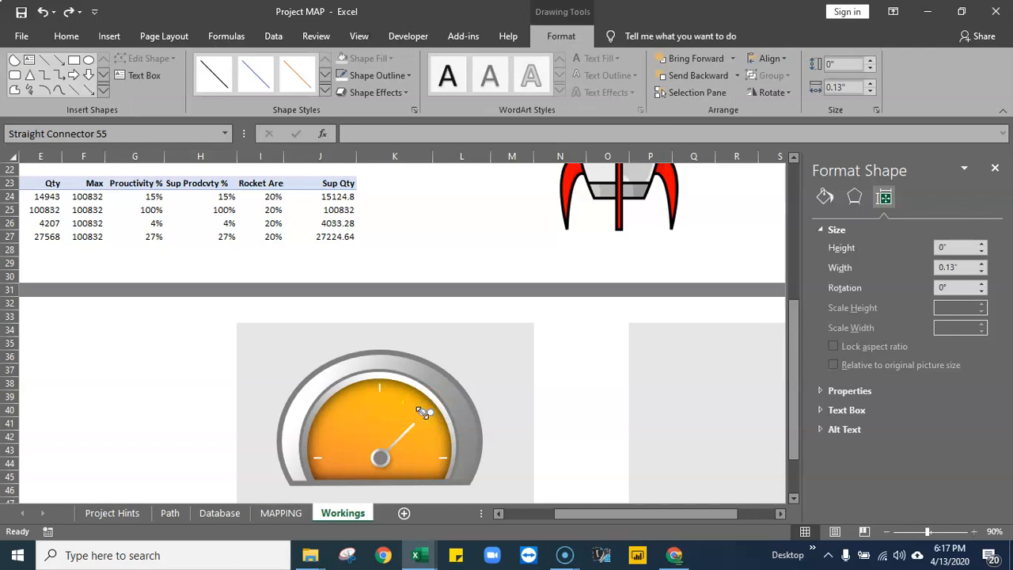
{"action": "left_click_drag", "start_coordinate": [421, 412], "coordinate": [424, 418]}
{"action": "left_click", "coordinate": [568, 410]}
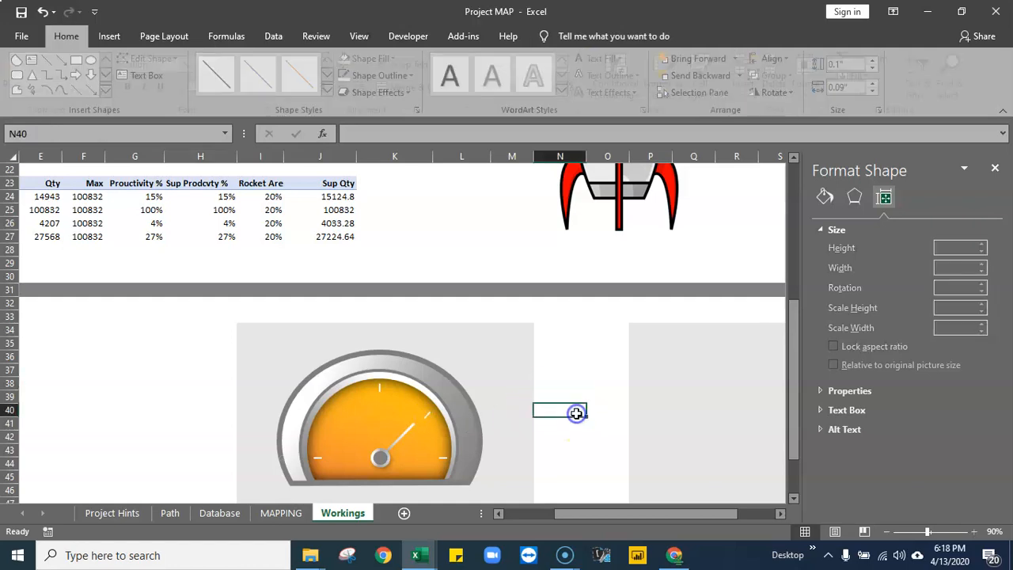
Try a 0.13 inch width on the slanted tick mark to match the top tick mark, and undo the change
{"action": "left_click", "coordinate": [381, 388]}
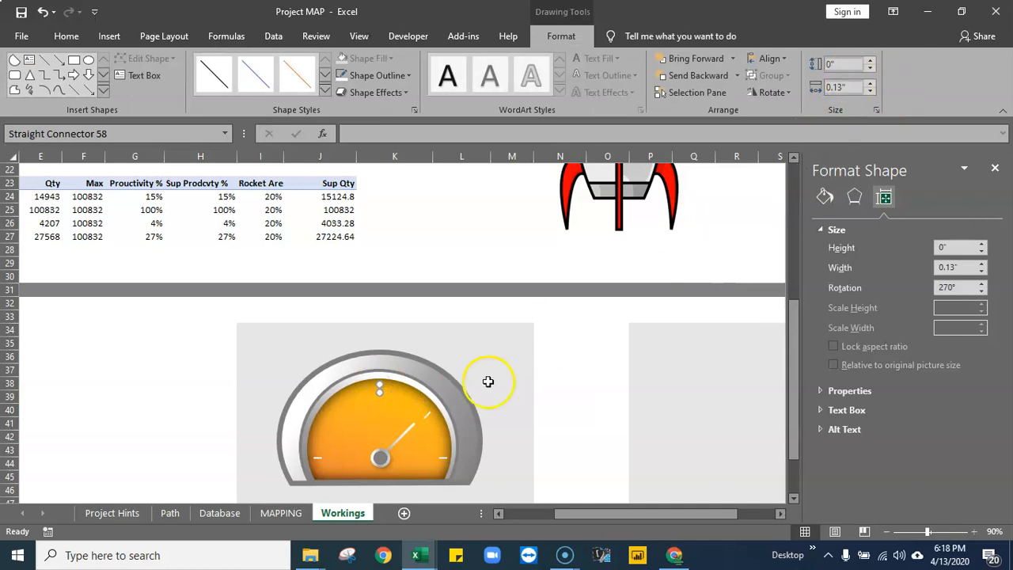
{"action": "left_click", "coordinate": [425, 417]}
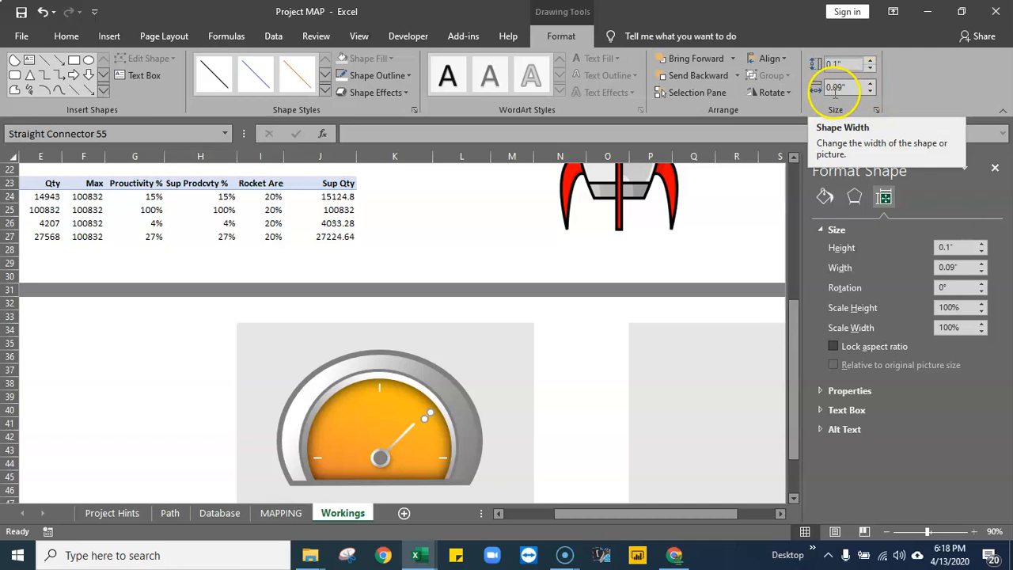
{"action": "left_click", "coordinate": [837, 87]}
{"action": "left_click", "coordinate": [838, 87]}
{"action": "type", "text": "0.1"}
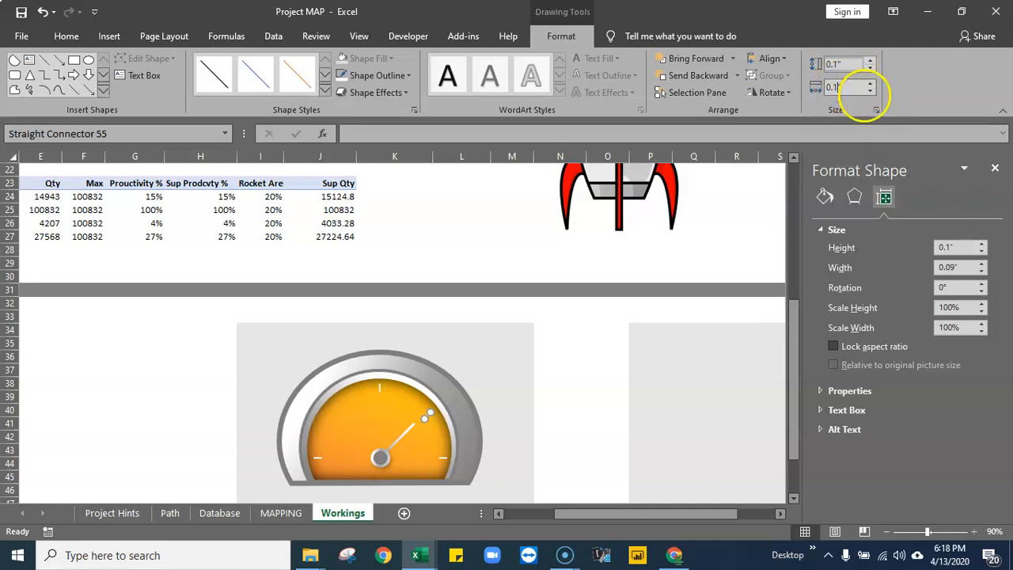
{"action": "type", "text": "3"}
{"action": "key", "text": "Return"}
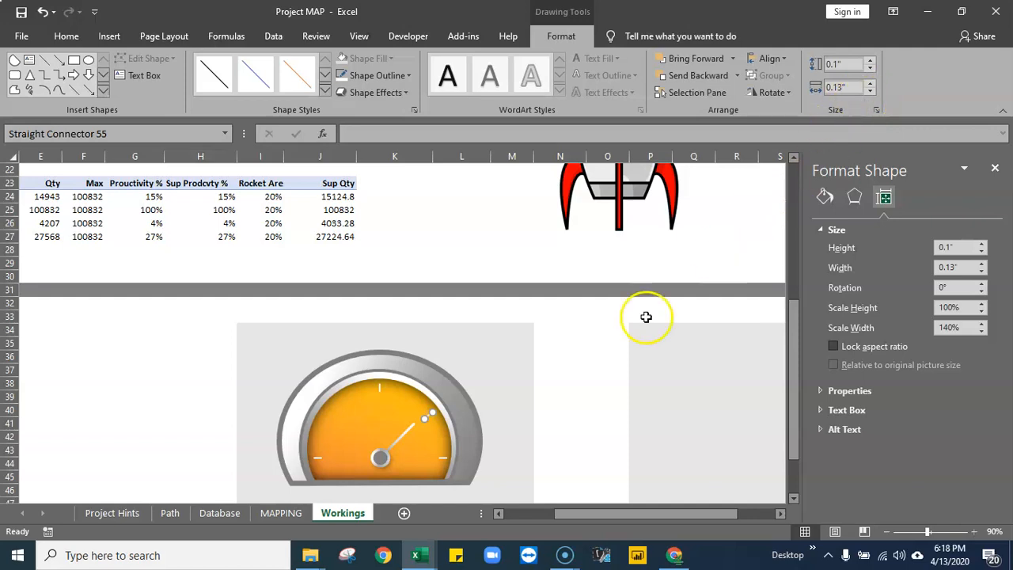
{"action": "left_click", "coordinate": [601, 329]}
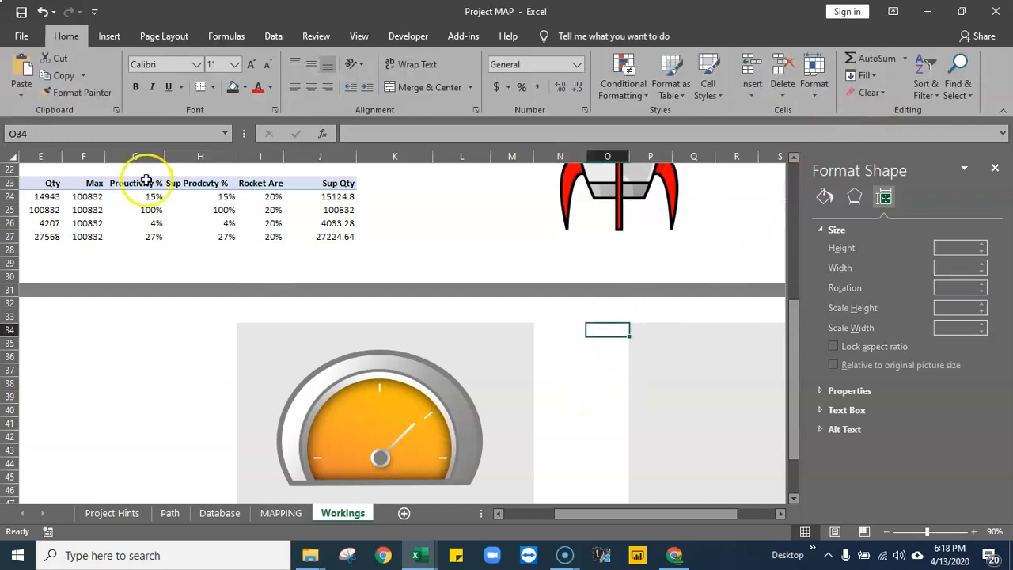
{"action": "left_click", "coordinate": [42, 12]}
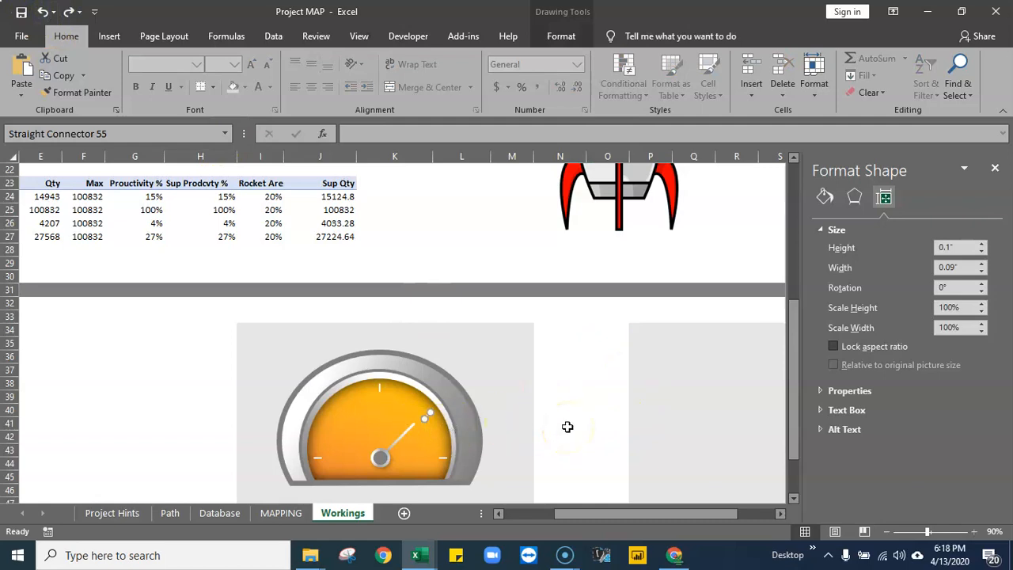
Try deleting the upper-right tick mark and duplicating the top tick mark to its right, undoing both changes
{"action": "key", "text": "Delete"}
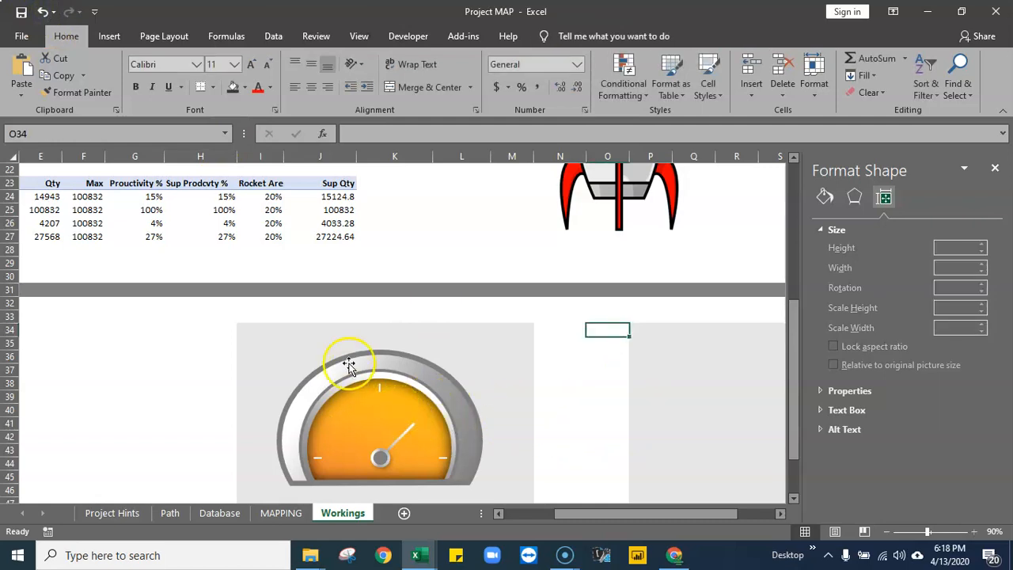
{"action": "left_click", "coordinate": [378, 388]}
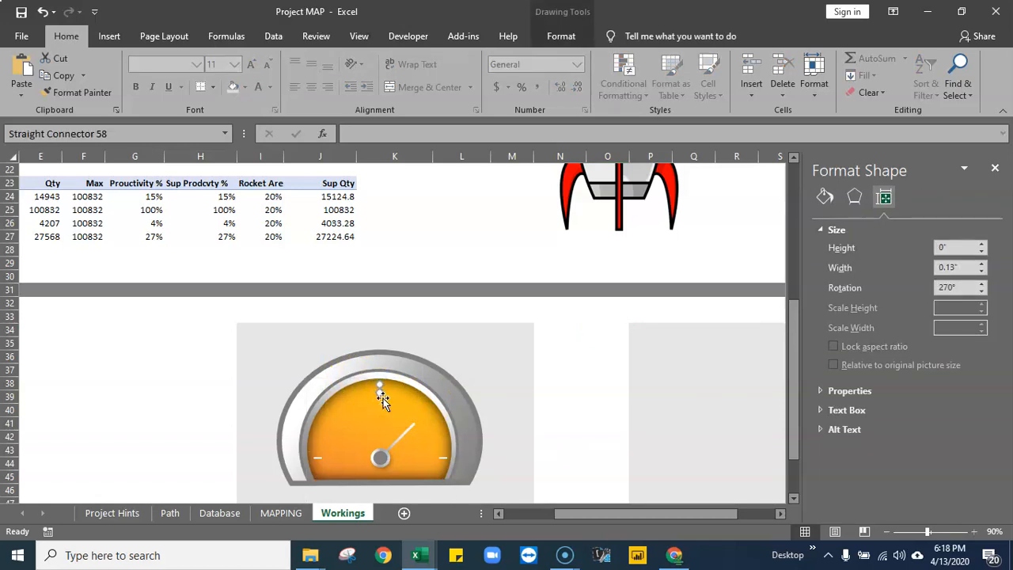
{"action": "left_click_drag", "start_coordinate": [388, 402], "coordinate": [409, 396]}
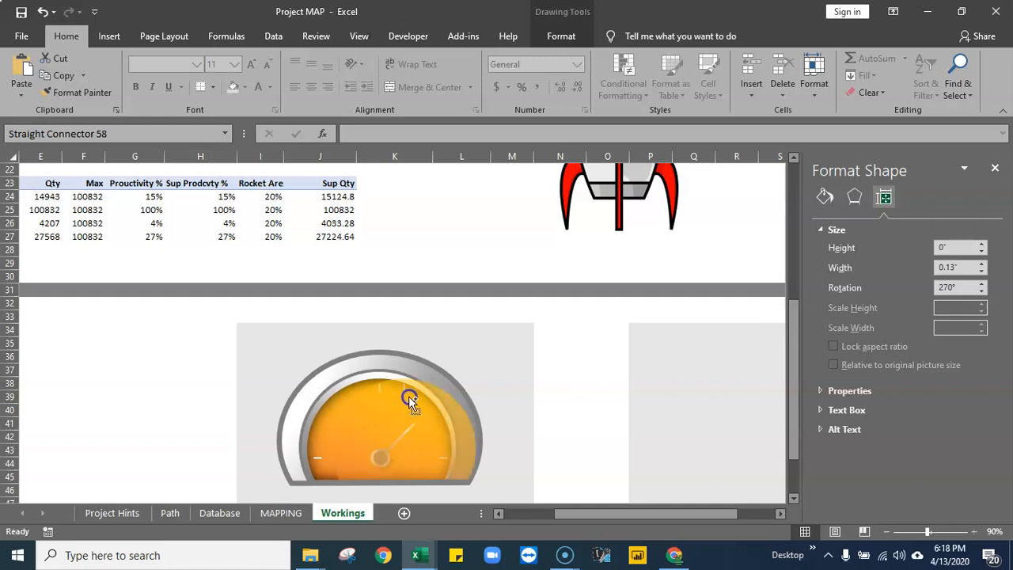
{"action": "key", "text": "ctrl+z"}
{"action": "left_click", "coordinate": [607, 397]}
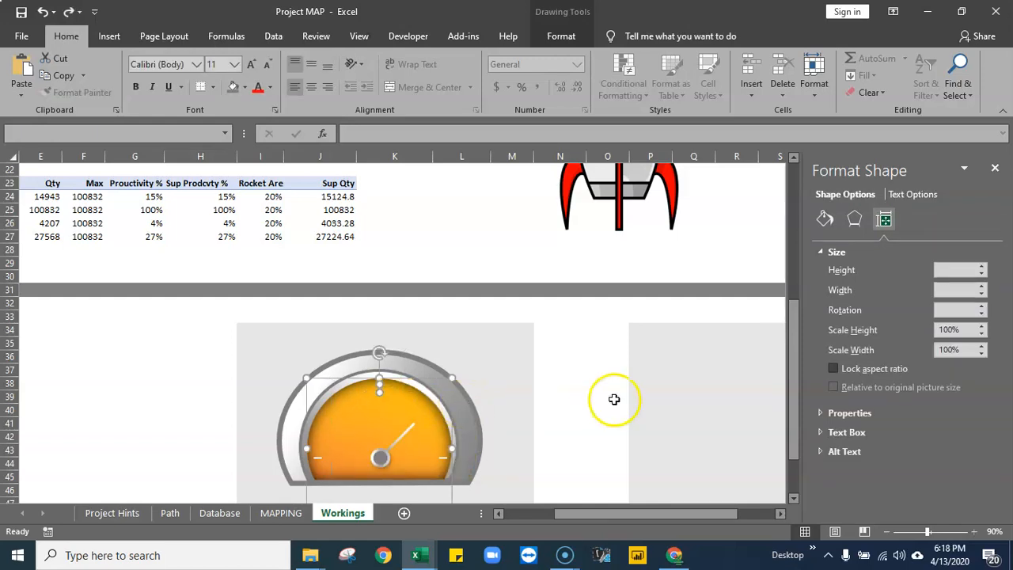
{"action": "left_click", "coordinate": [380, 388]}
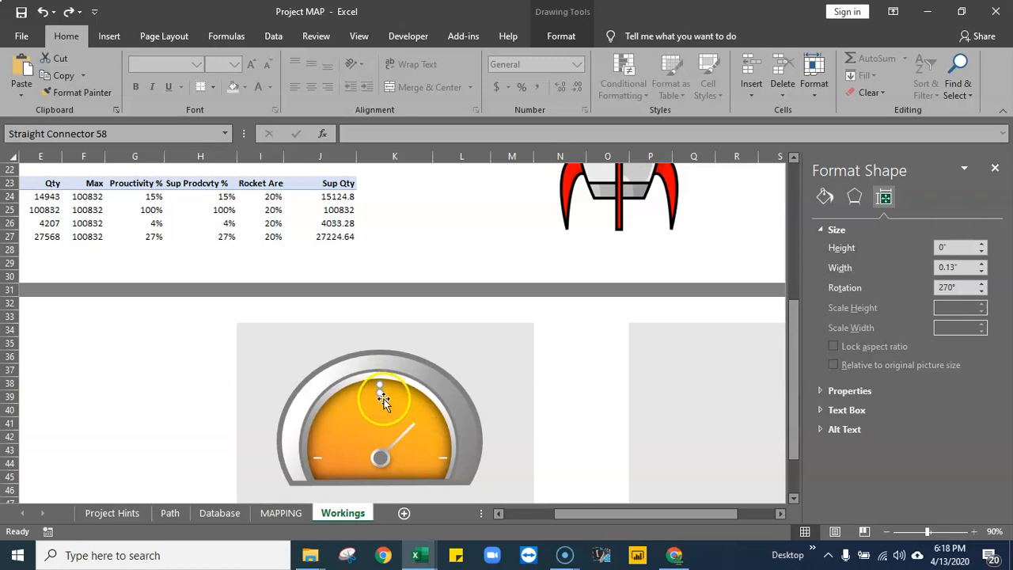
{"action": "left_click", "coordinate": [382, 402]}
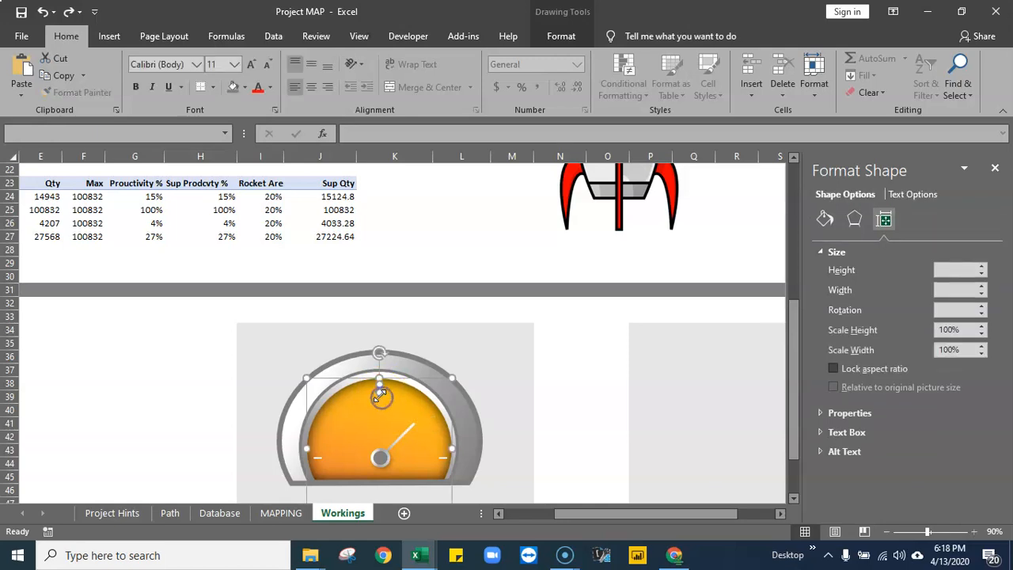
{"action": "left_click", "coordinate": [428, 394]}
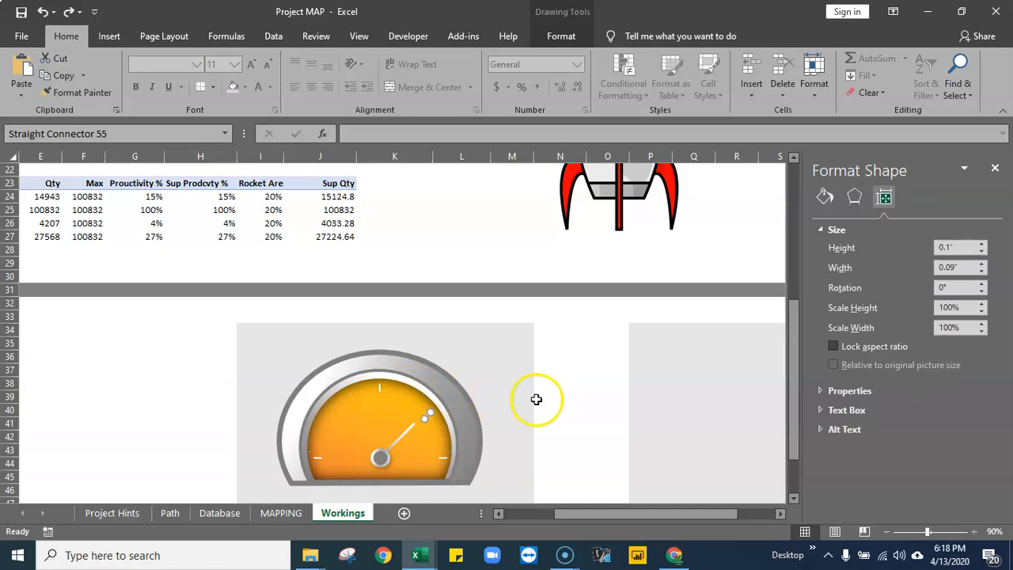
Replace the slanted upper-right tick mark with a copy of the top tick mark, placed near the dial's upper-right edge
{"action": "key", "text": "Escape"}
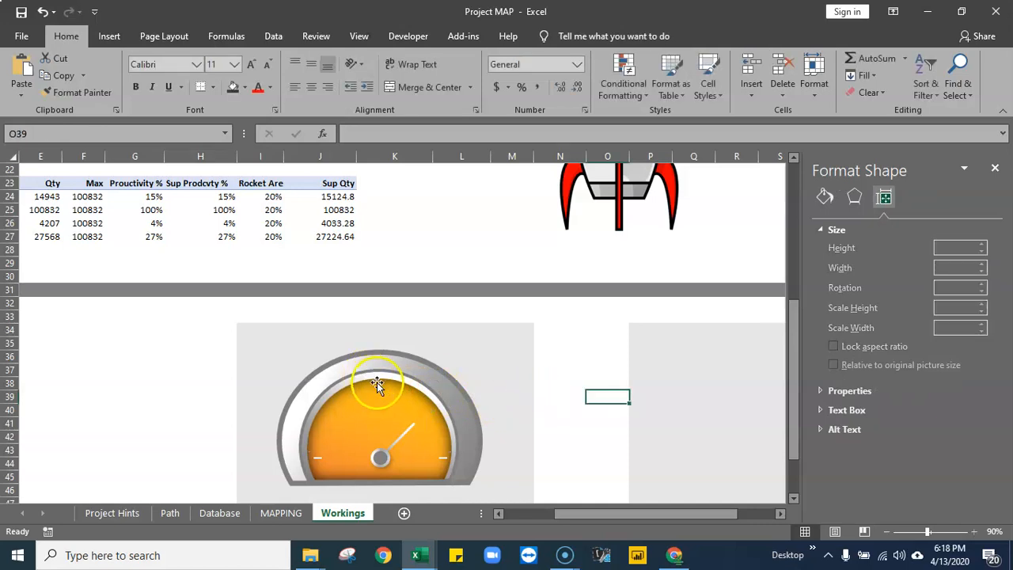
{"action": "left_click", "coordinate": [380, 386]}
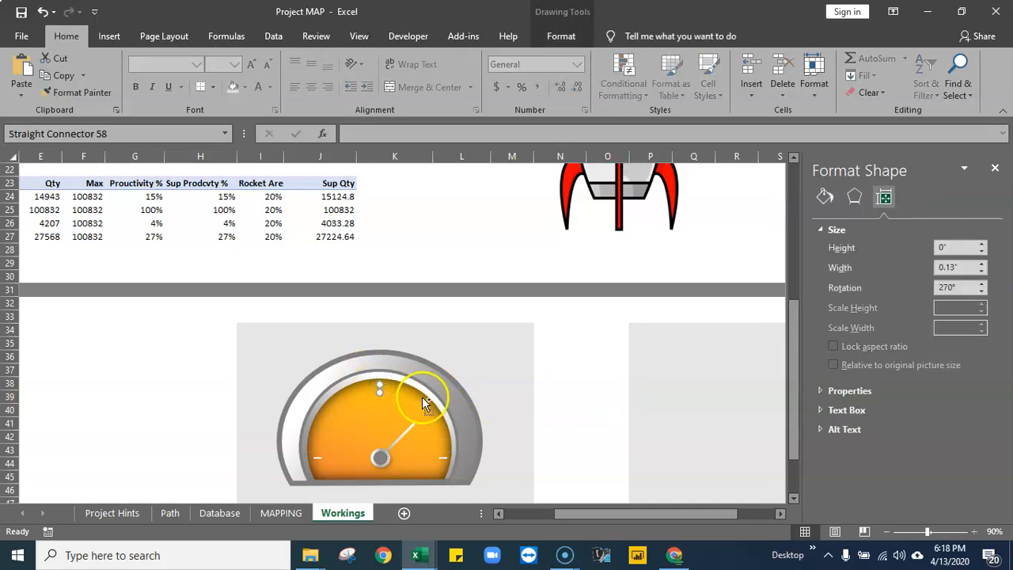
{"action": "key", "text": "ctrl+c"}
{"action": "left_click", "coordinate": [486, 394]}
{"action": "key", "text": "ctrl+v"}
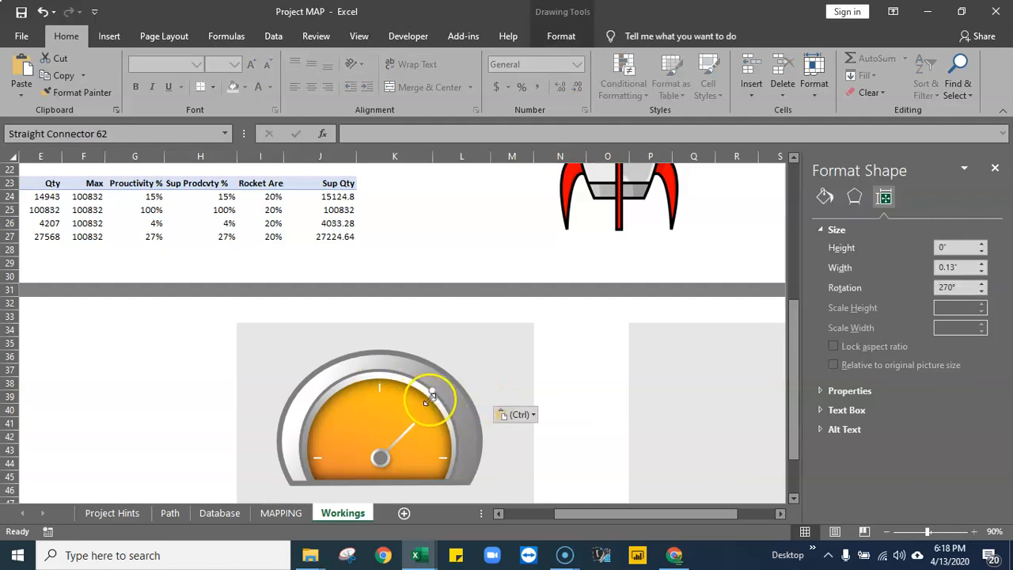
{"action": "left_click", "coordinate": [513, 392]}
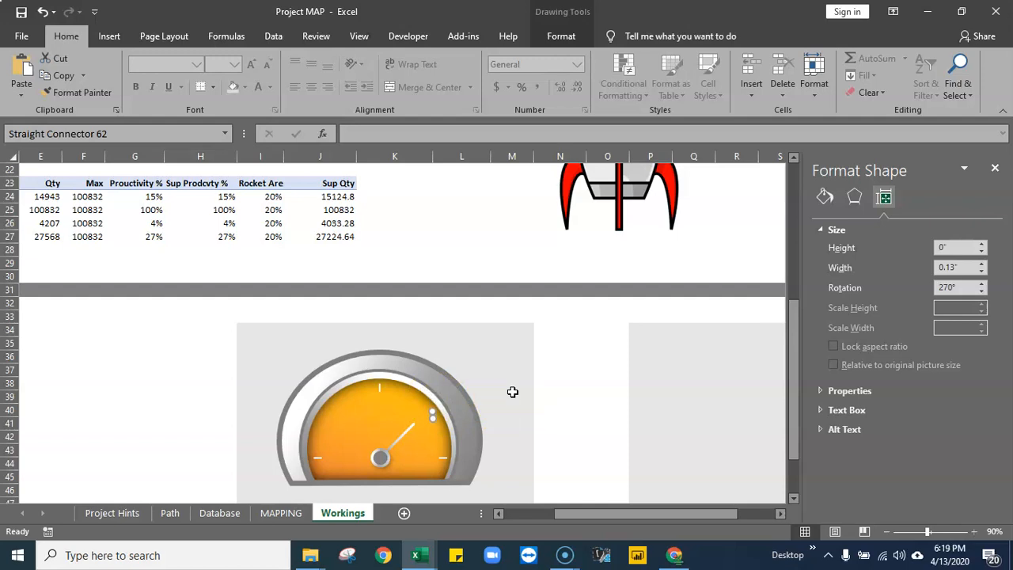
Slant the copied tick mark in line with the needle at its tip, about 0.12 inch high and 0.12 inch wide
{"action": "left_click_drag", "start_coordinate": [433, 416], "coordinate": [427, 414]}
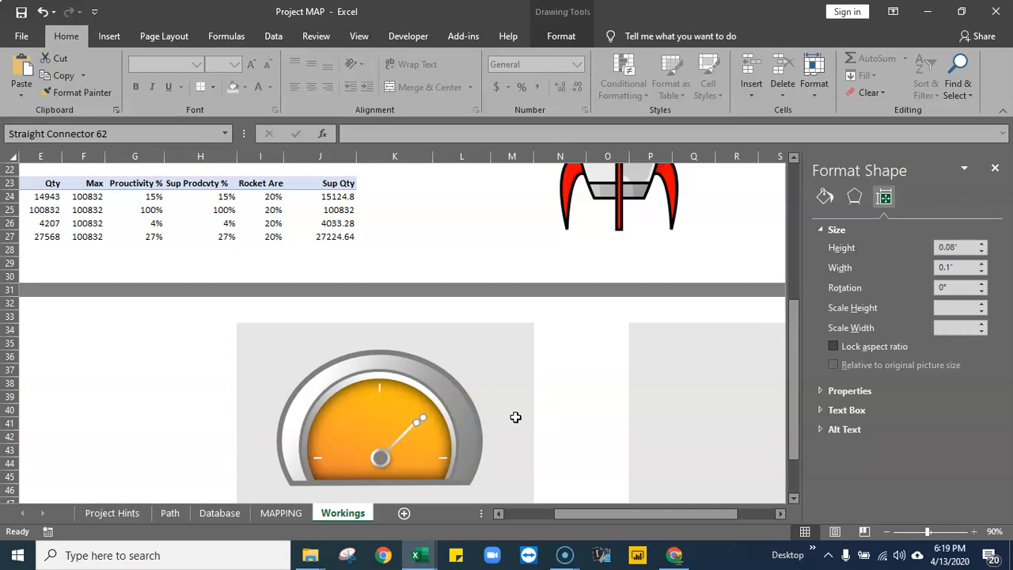
{"action": "left_click", "coordinate": [558, 371]}
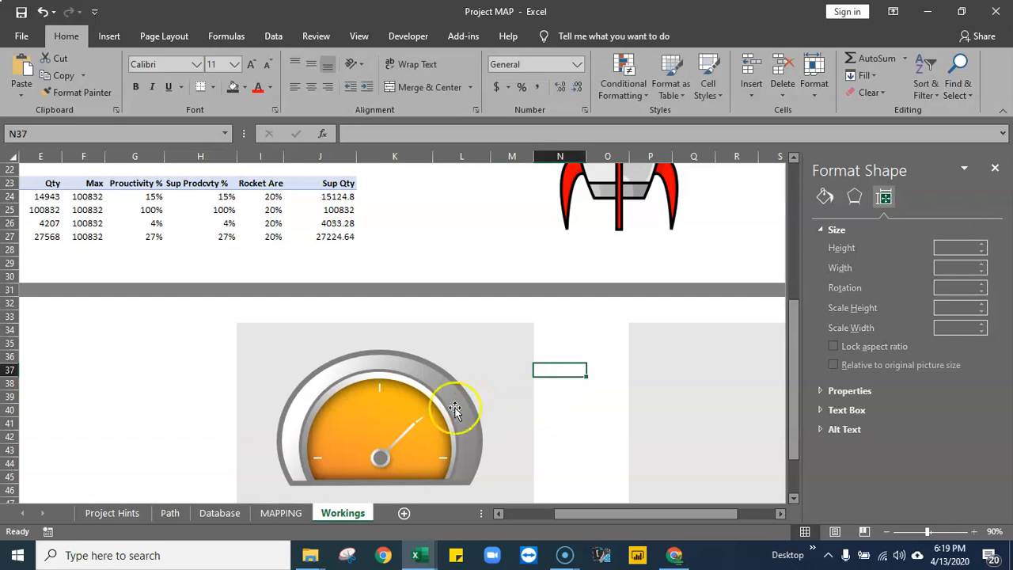
{"action": "left_click", "coordinate": [421, 422]}
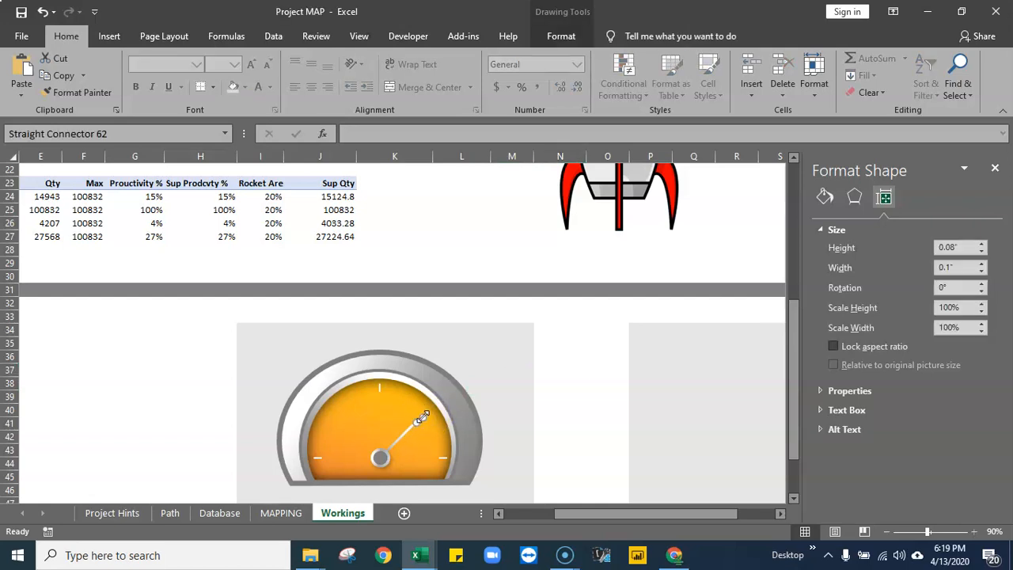
{"action": "left_click_drag", "start_coordinate": [421, 416], "coordinate": [423, 410]}
{"action": "left_click", "coordinate": [524, 412]}
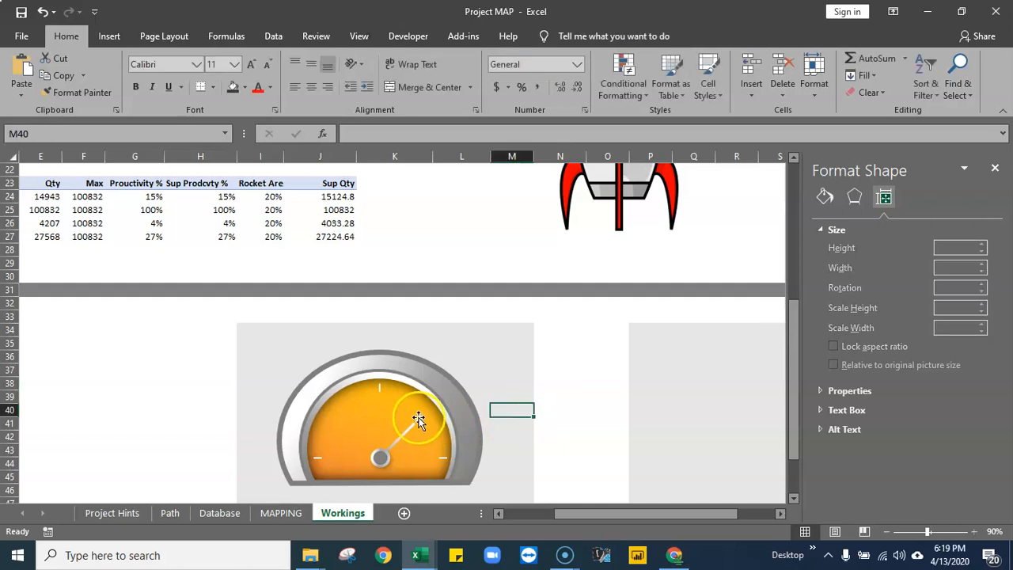
{"action": "left_click", "coordinate": [418, 420]}
{"action": "left_click_drag", "start_coordinate": [422, 414], "coordinate": [421, 409]}
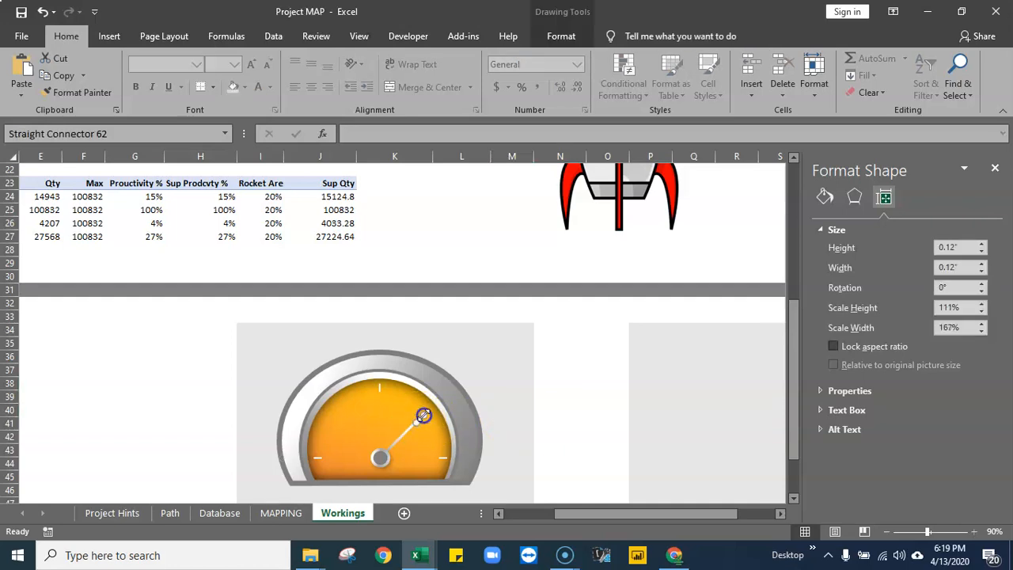
{"action": "left_click", "coordinate": [556, 406]}
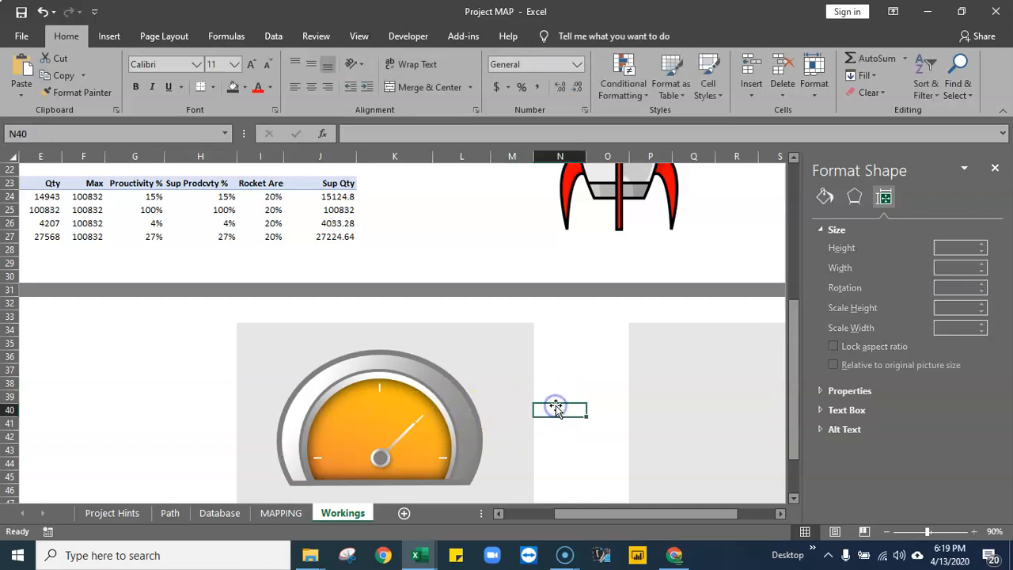
Reduce the slanted tick mark's height to 0.1 inch, and further to 0.08 inch
{"action": "left_click", "coordinate": [423, 419]}
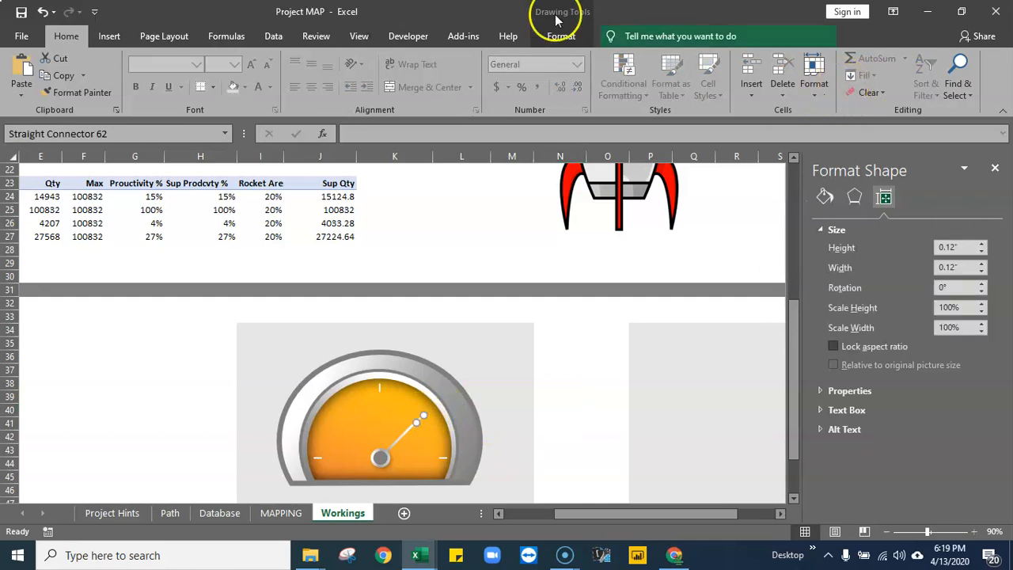
{"action": "left_click", "coordinate": [554, 36]}
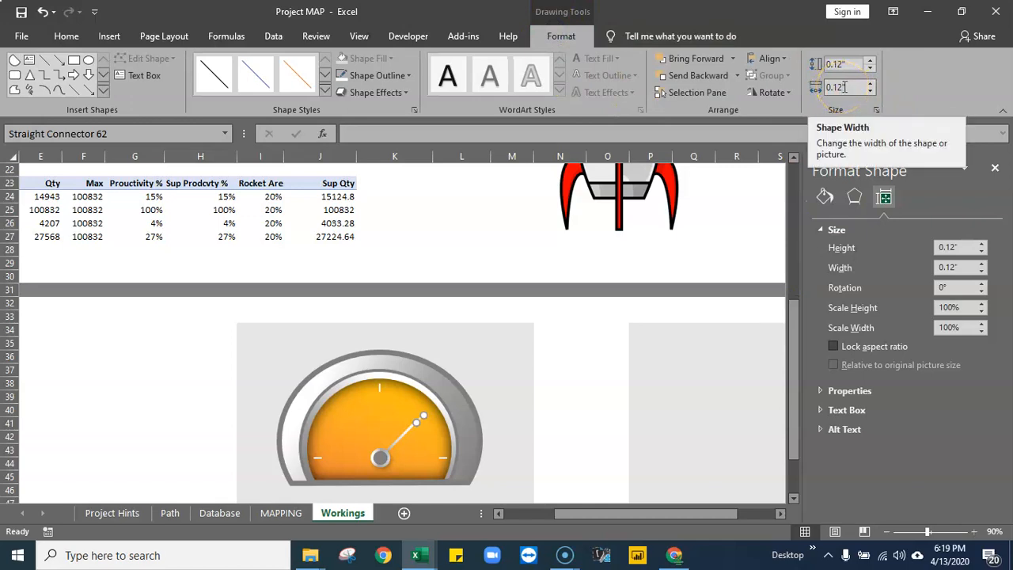
{"action": "left_click", "coordinate": [839, 63]}
{"action": "left_click", "coordinate": [850, 65]}
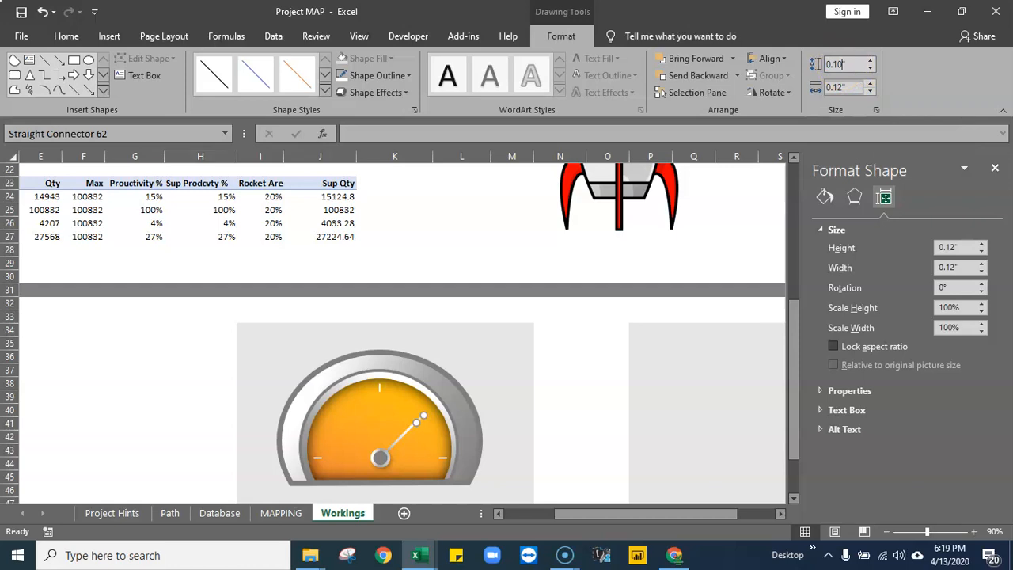
{"action": "left_click", "coordinate": [589, 387]}
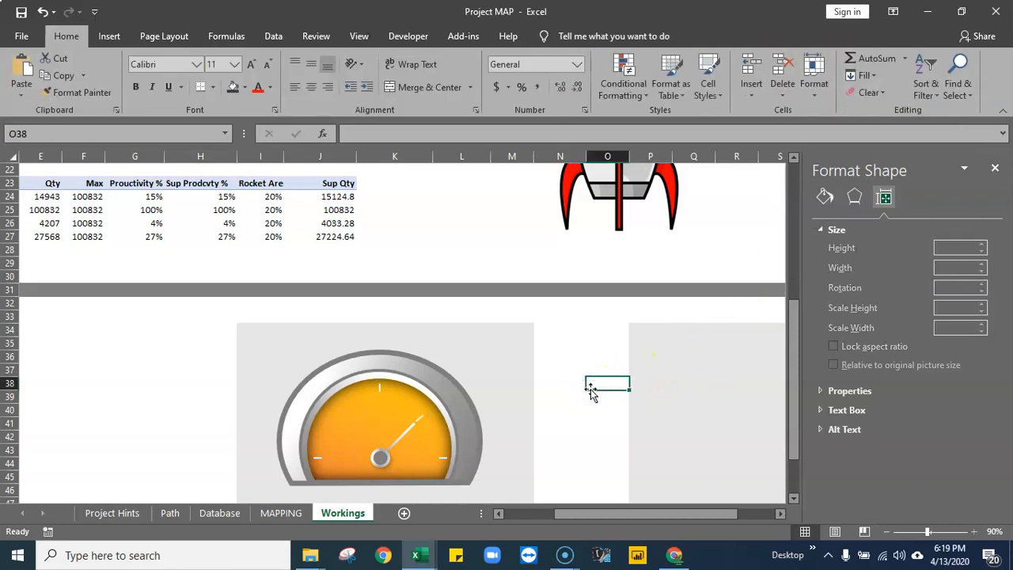
{"action": "left_click", "coordinate": [427, 418]}
{"action": "left_click", "coordinate": [833, 66]}
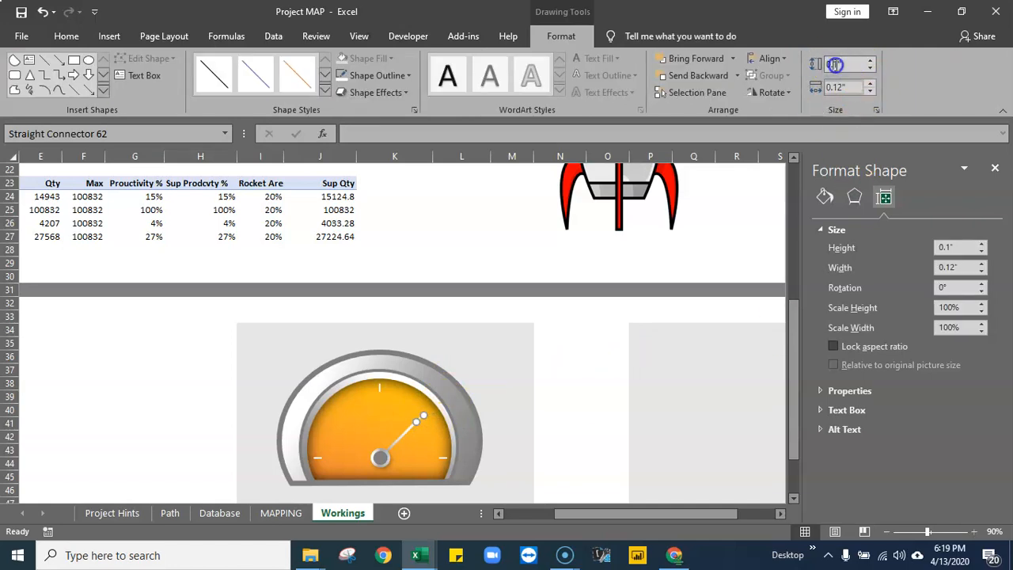
{"action": "type", "text": "0.08"}
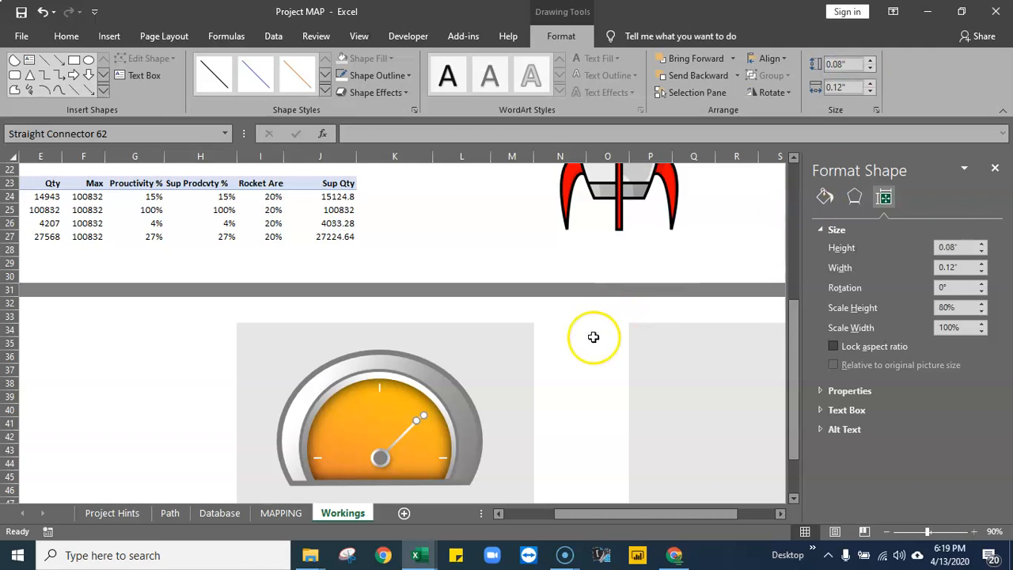
{"action": "left_click", "coordinate": [529, 422]}
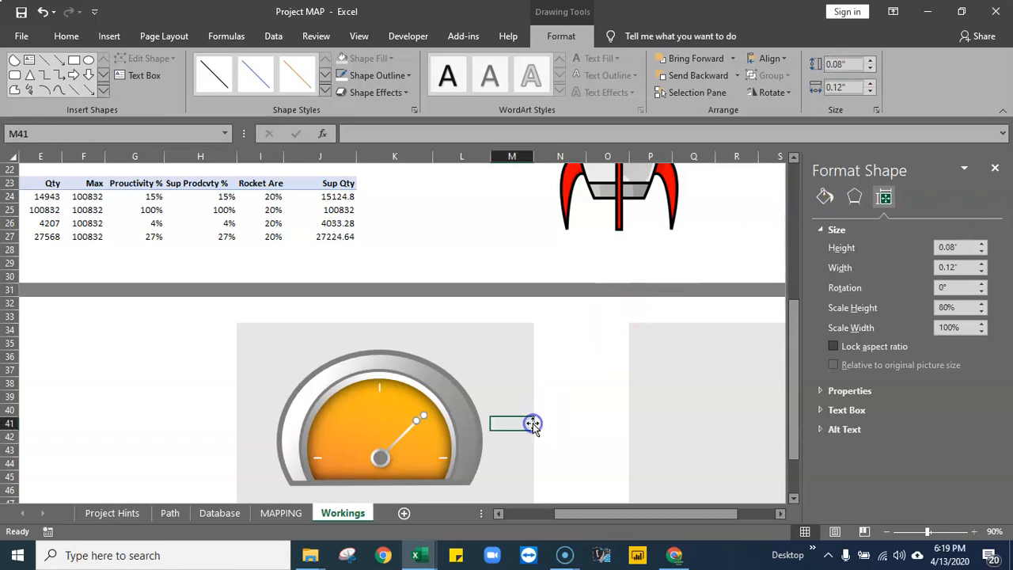
Shift the slanted tick mark's outer endpoint so it continues the needle's line, about 0.09 inch high and 0.1 inch wide
{"action": "left_click", "coordinate": [422, 417]}
{"action": "left_click_drag", "start_coordinate": [424, 415], "coordinate": [422, 413]}
{"action": "left_click", "coordinate": [566, 384]}
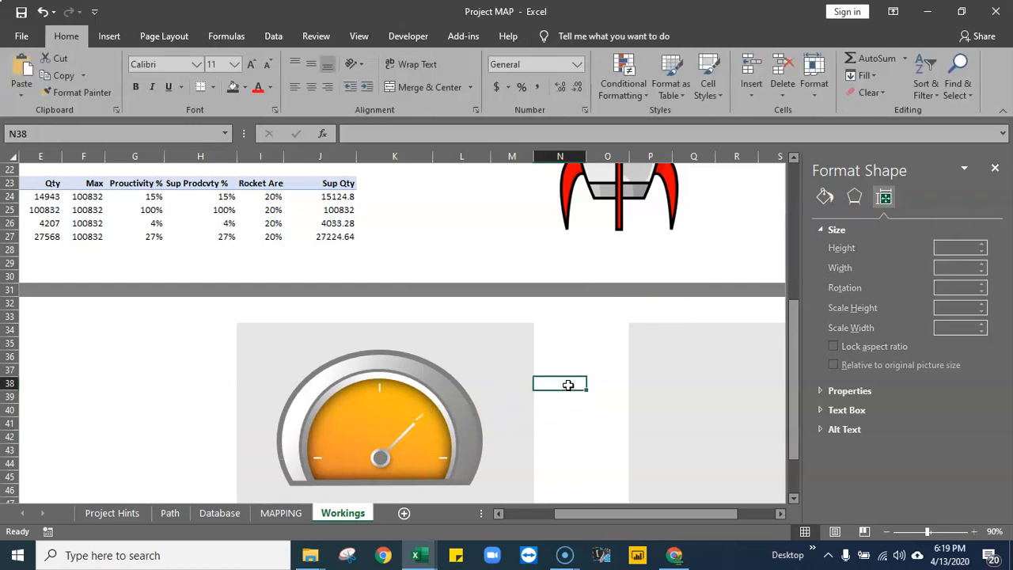
{"action": "left_click", "coordinate": [419, 421]}
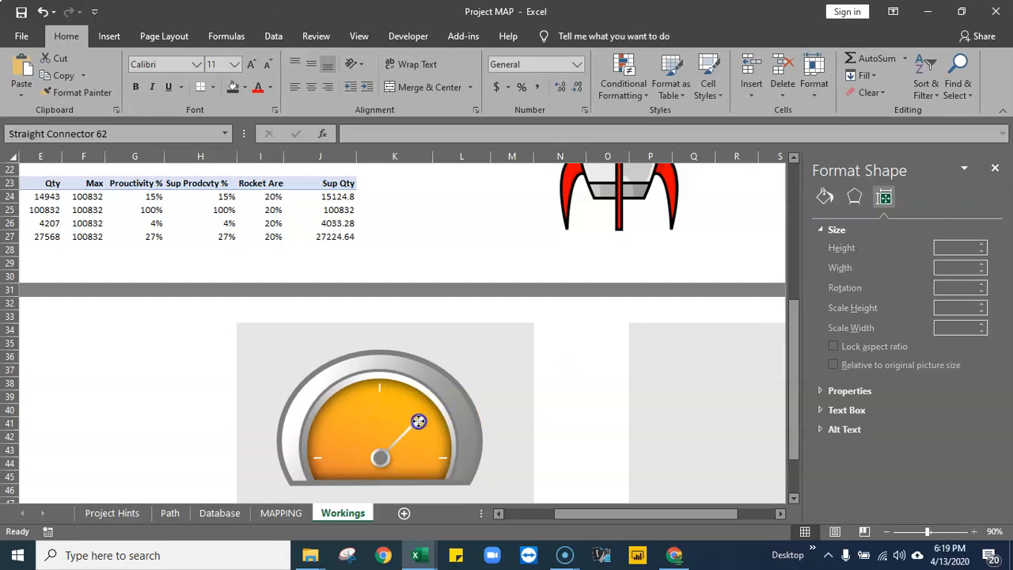
{"action": "left_click", "coordinate": [535, 399]}
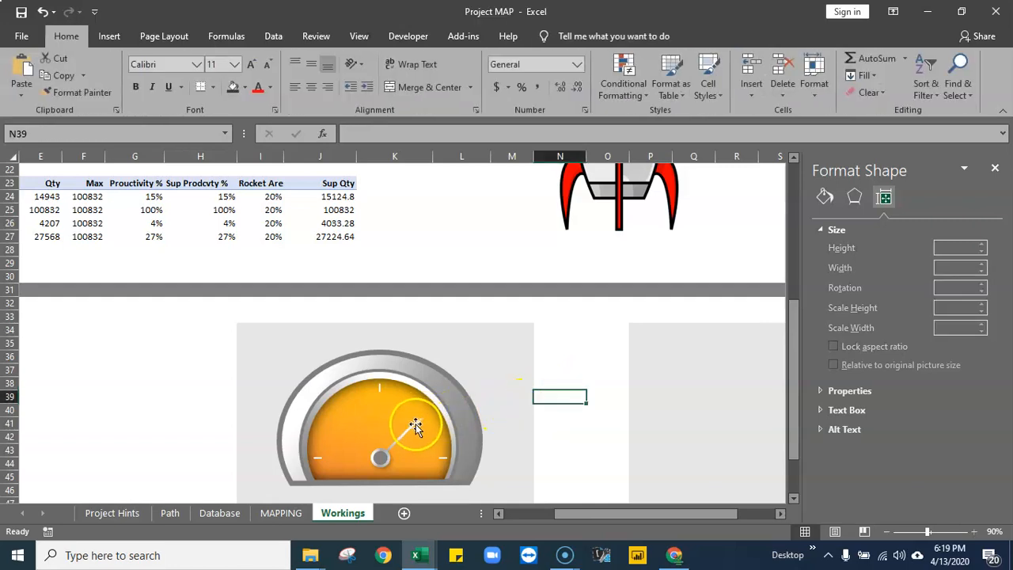
{"action": "left_click", "coordinate": [414, 425]}
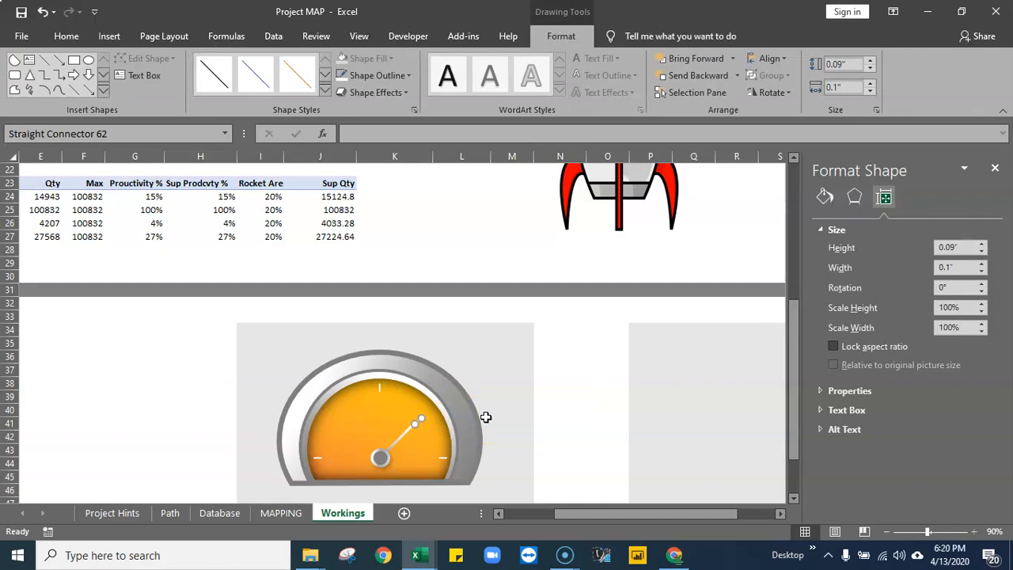
Move the slanted tick mark outward along the needle's line to the dial's upper-right edge, leaving a gap beyond the needle's tip
{"action": "left_click", "coordinate": [519, 425]}
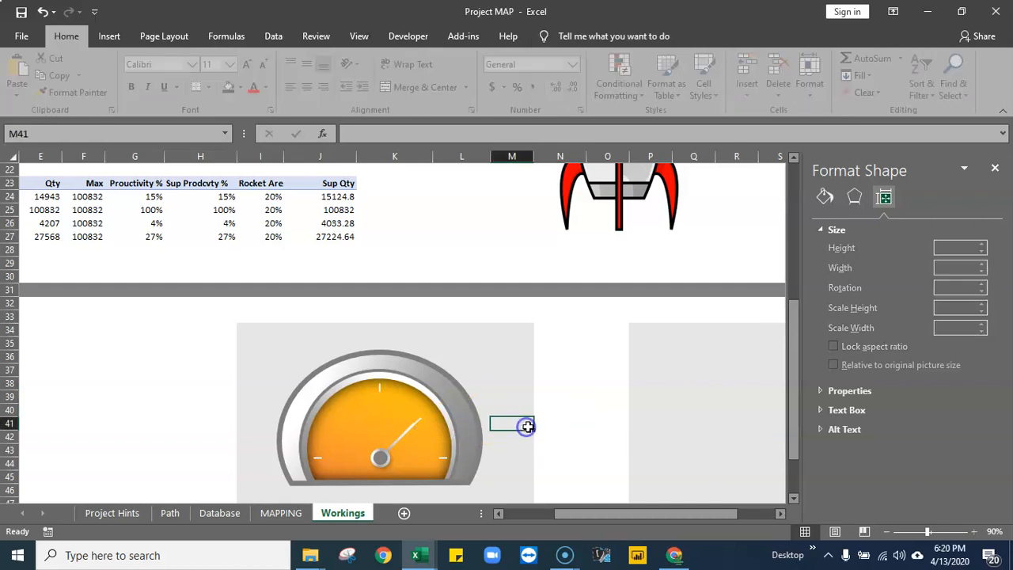
{"action": "left_click", "coordinate": [425, 412]}
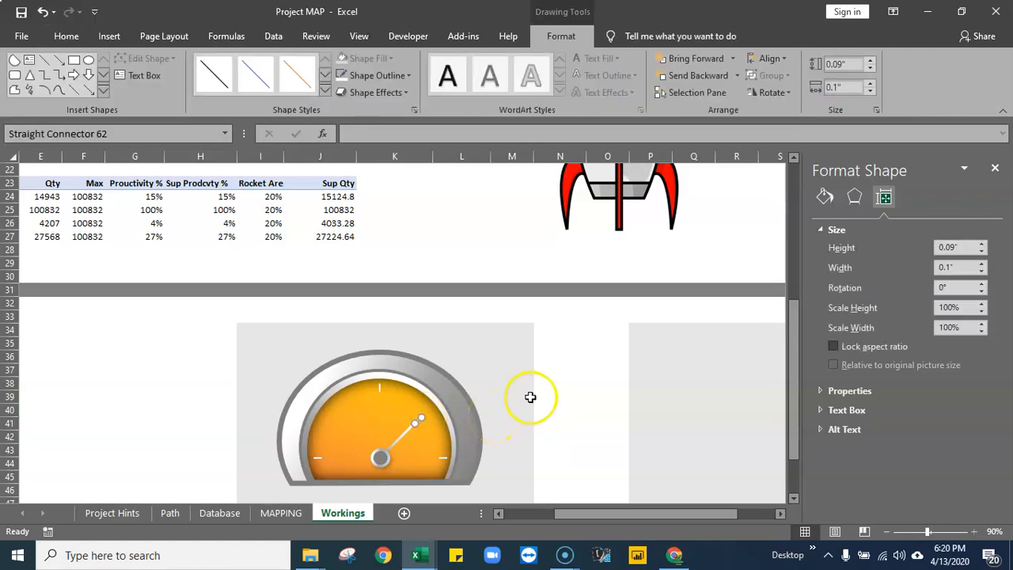
{"action": "left_click", "coordinate": [528, 397]}
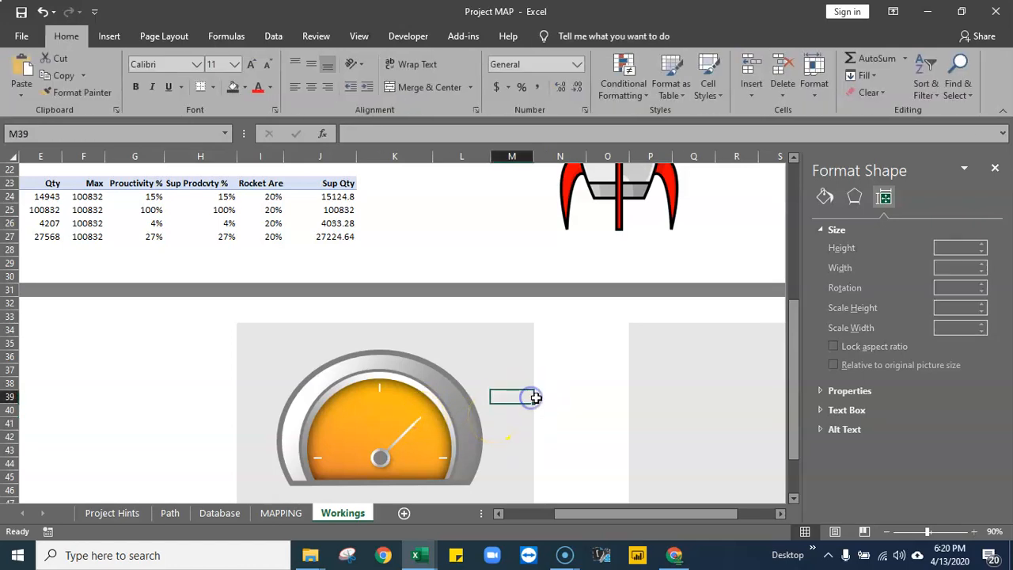
{"action": "left_click", "coordinate": [419, 425]}
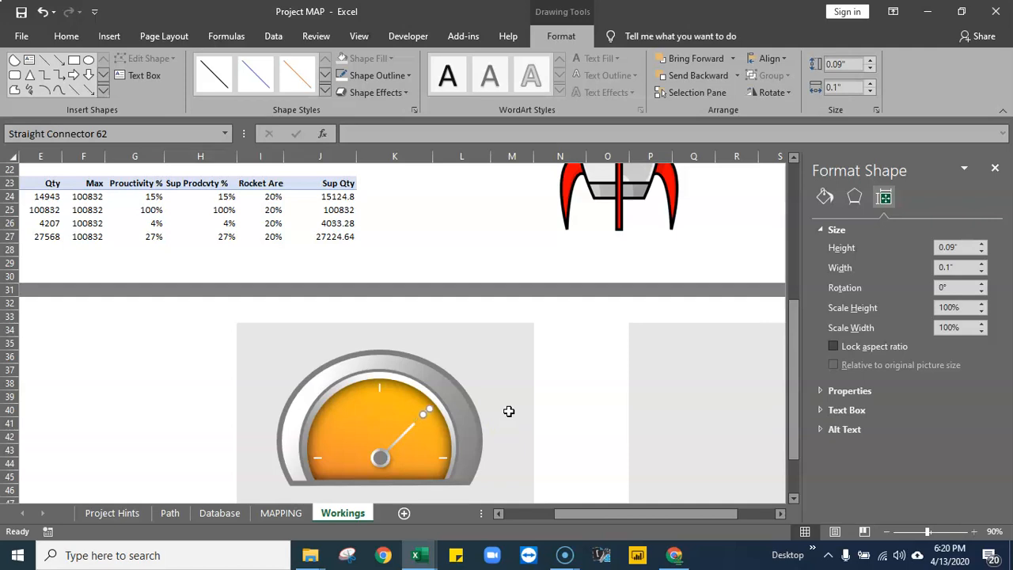
{"action": "left_click", "coordinate": [590, 401]}
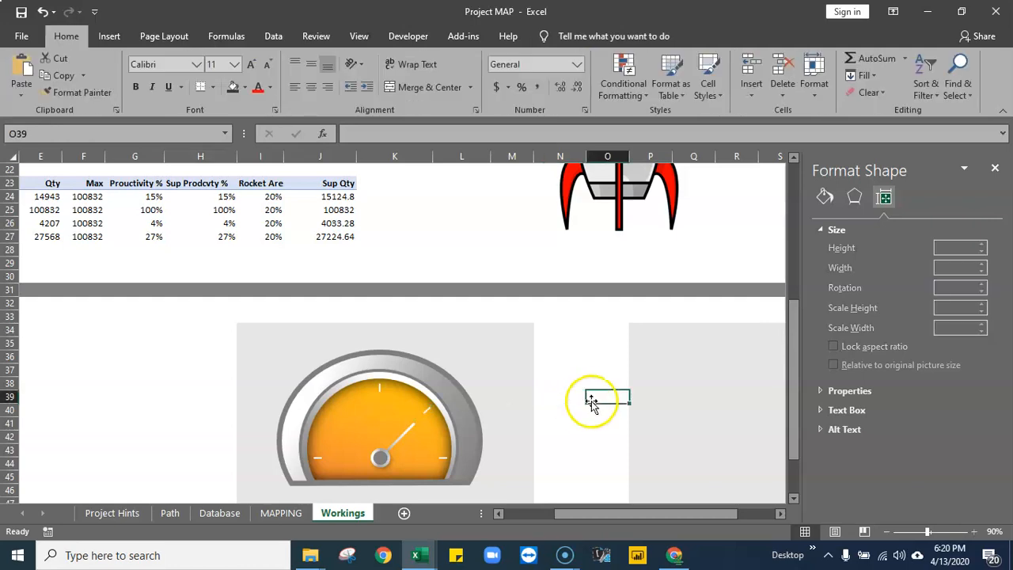
{"action": "left_click", "coordinate": [423, 409]}
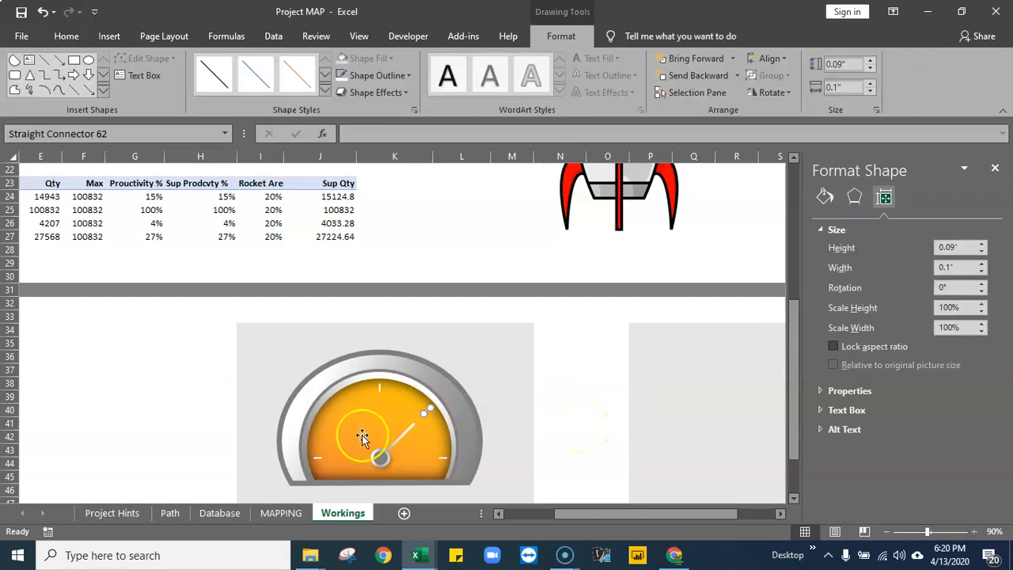
{"action": "left_click", "coordinate": [330, 417]}
{"action": "left_click", "coordinate": [272, 369]}
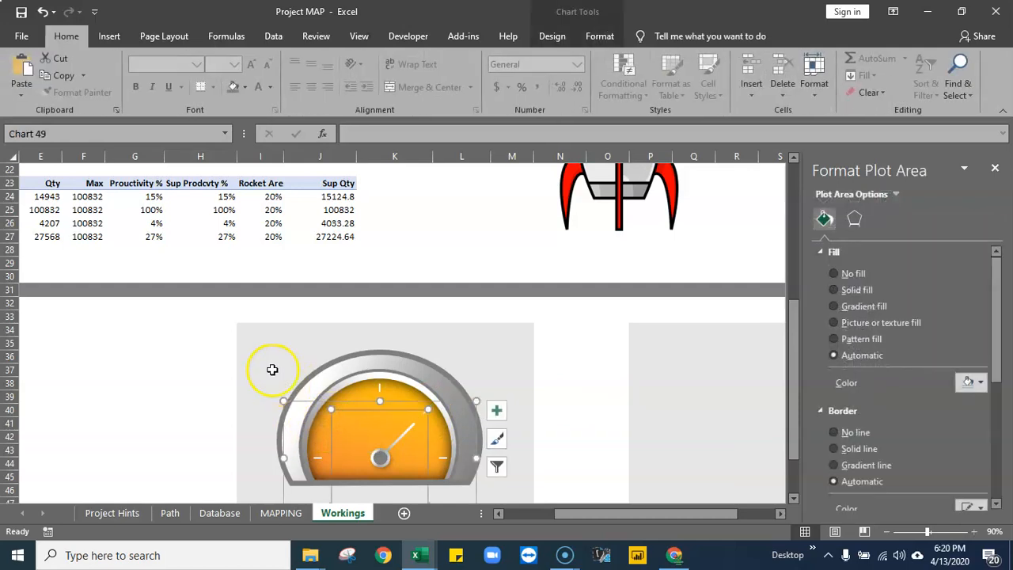
Paste a copy of the slanted tick mark, rotate it left 90°, and place it on the dial's upper-left part
{"action": "key", "text": "ctrl+v"}
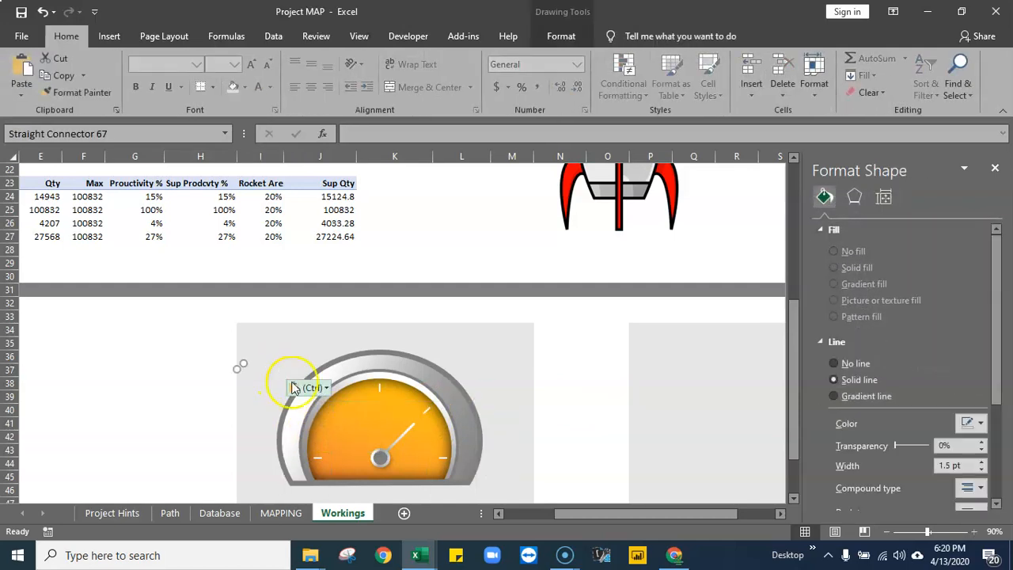
{"action": "left_click", "coordinate": [580, 39]}
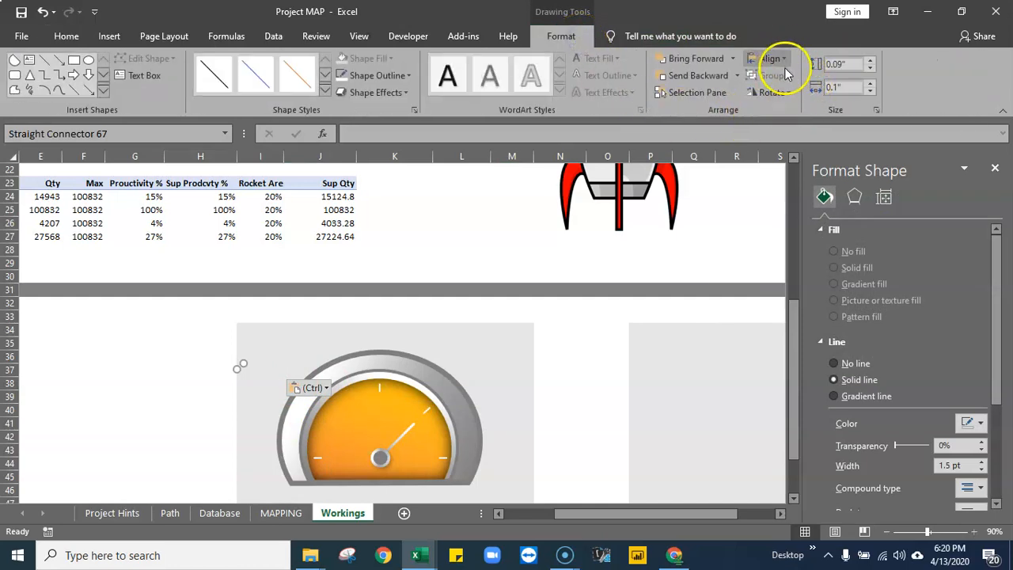
{"action": "left_click", "coordinate": [790, 93]}
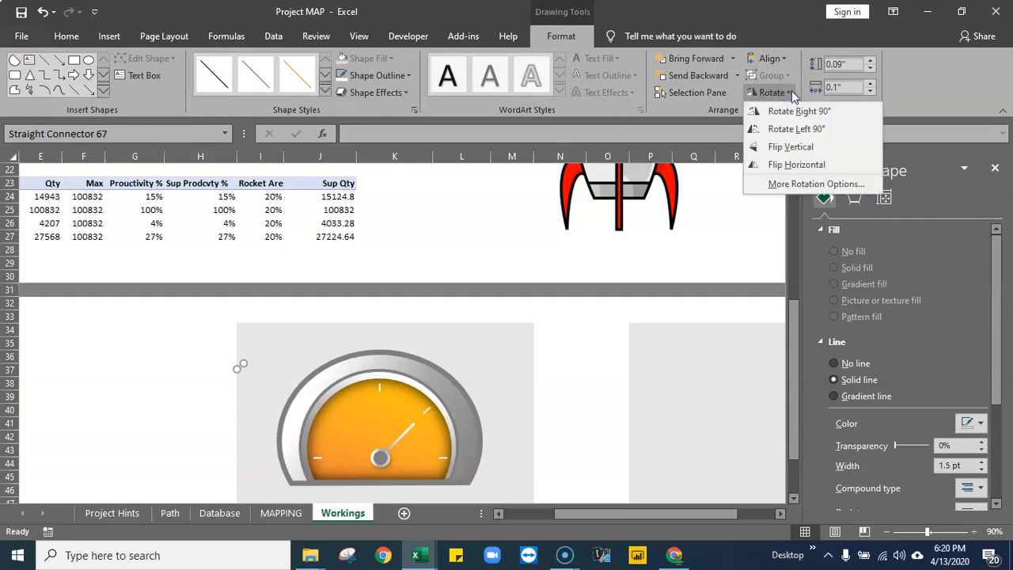
{"action": "left_click", "coordinate": [802, 131]}
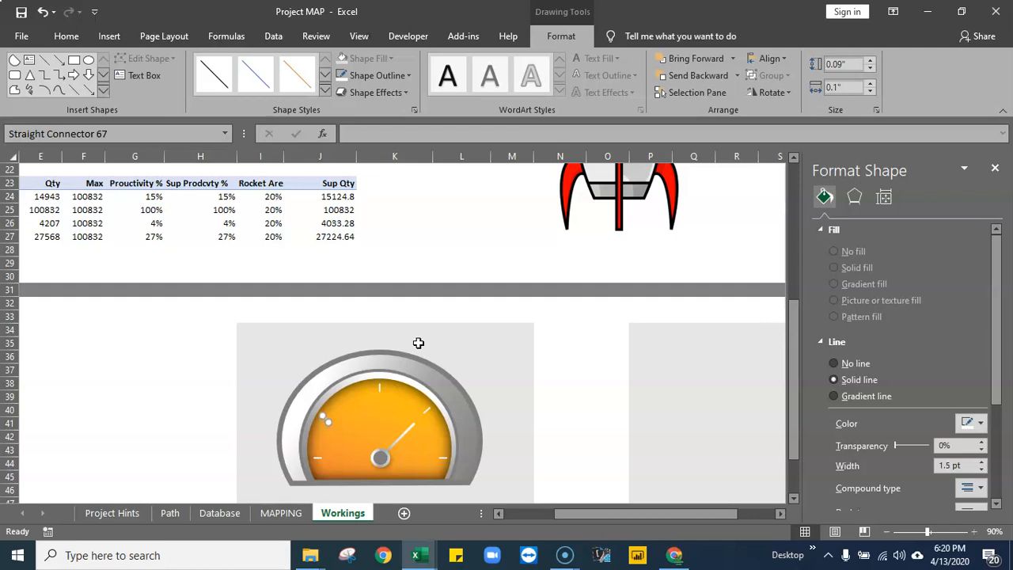
Set the Speed Meter's Sup value in cell I4 to 25% to turn the needle to the upper-left
{"action": "scroll", "coordinate": [546, 372], "scroll_direction": "up", "scroll_amount": 7}
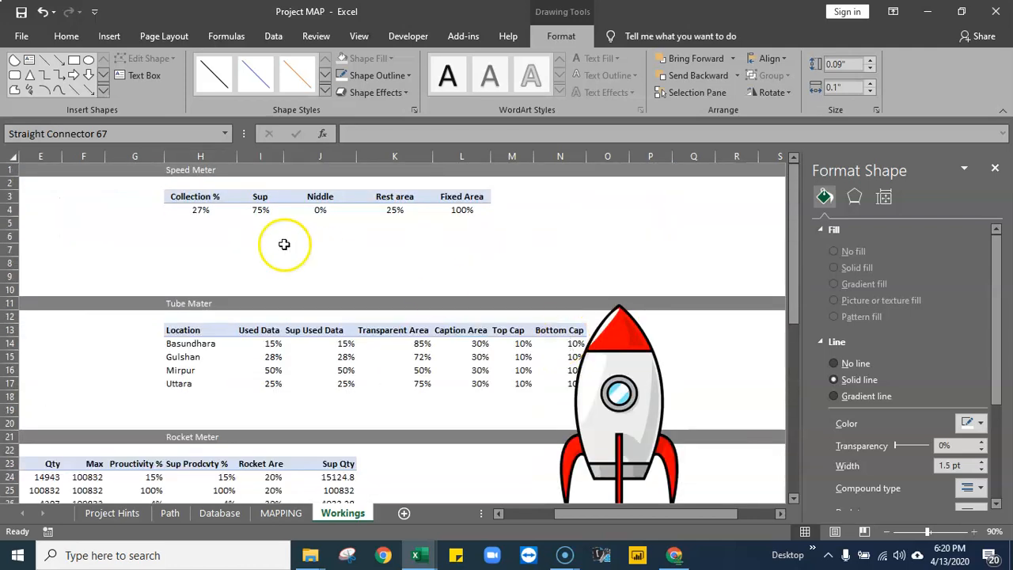
{"action": "left_click", "coordinate": [274, 207]}
{"action": "type", "text": "25"}
{"action": "key", "text": "Return"}
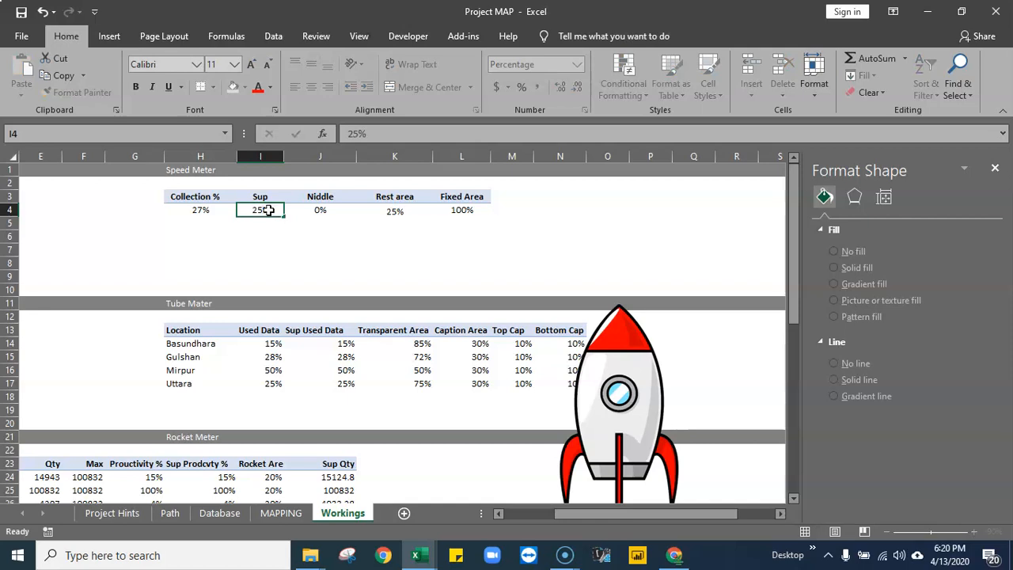
{"action": "scroll", "coordinate": [384, 428], "scroll_direction": "down", "scroll_amount": 7}
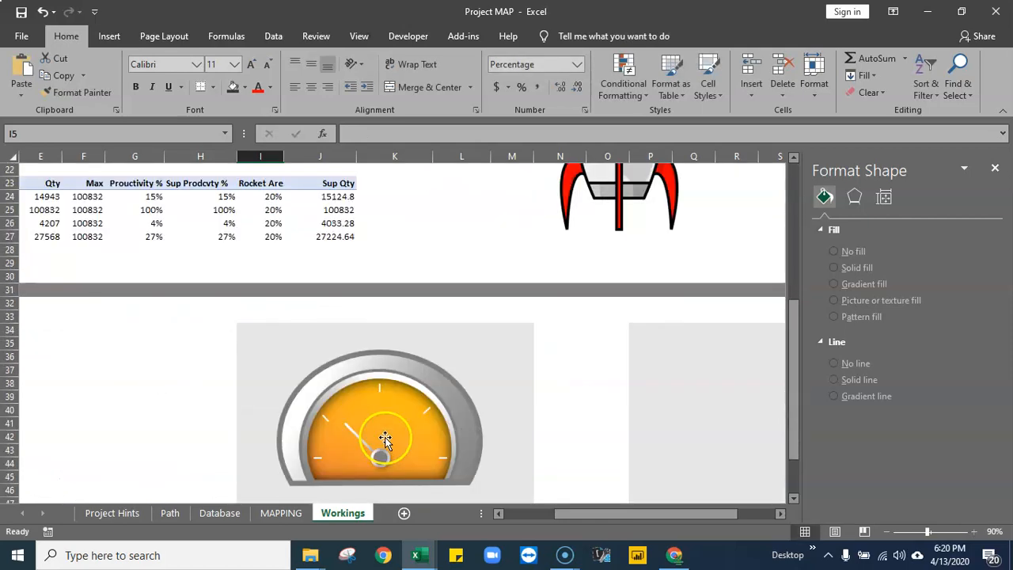
Move the rotated tick mark onto the needle's tip so it continues the needle's line
{"action": "left_click", "coordinate": [341, 420]}
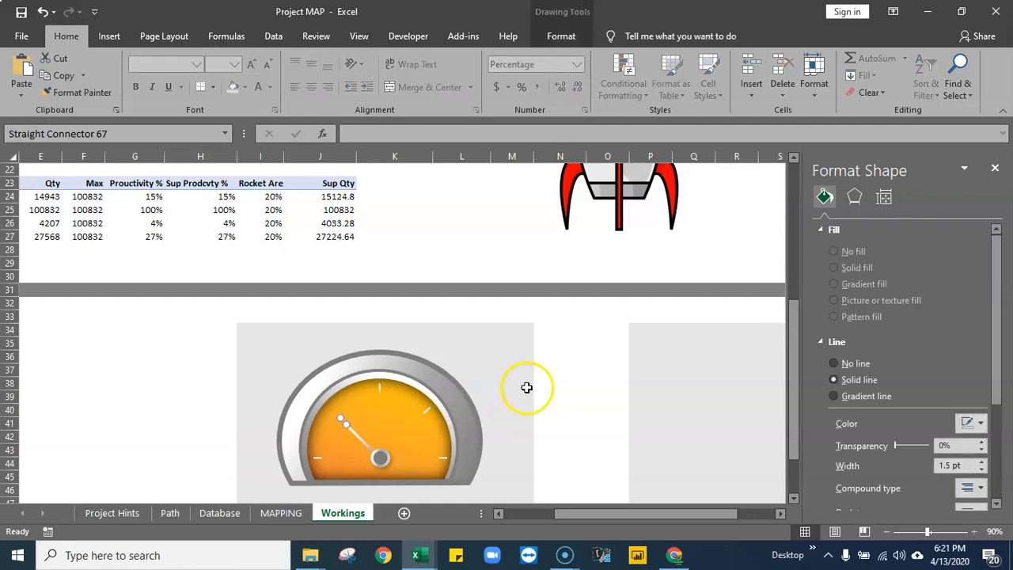
{"action": "left_click", "coordinate": [526, 383]}
{"action": "left_click", "coordinate": [340, 420]}
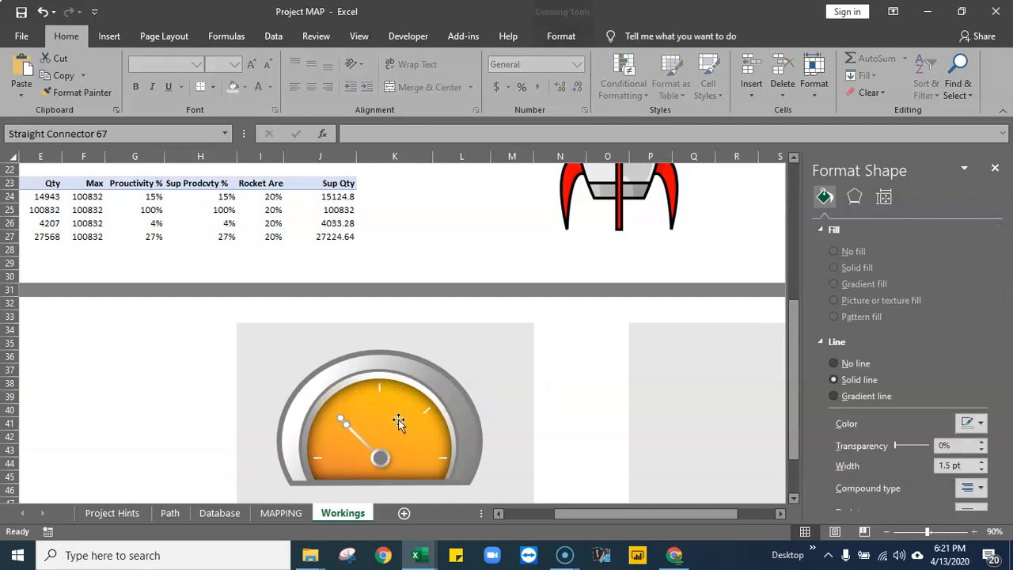
{"action": "left_click", "coordinate": [552, 366]}
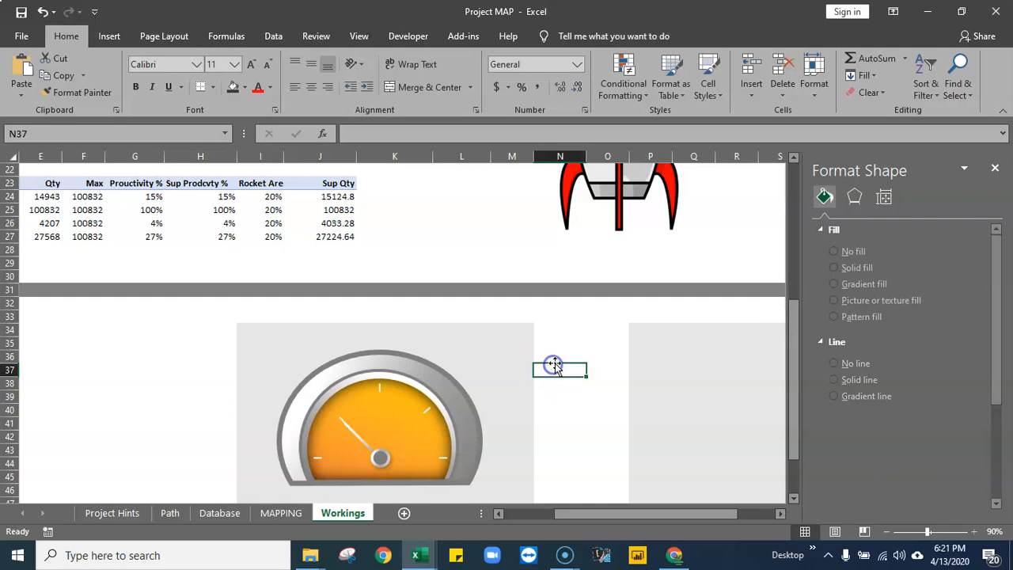
Try to pull the tick mark outward along the needle's line, and undo the change
{"action": "left_click", "coordinate": [341, 422]}
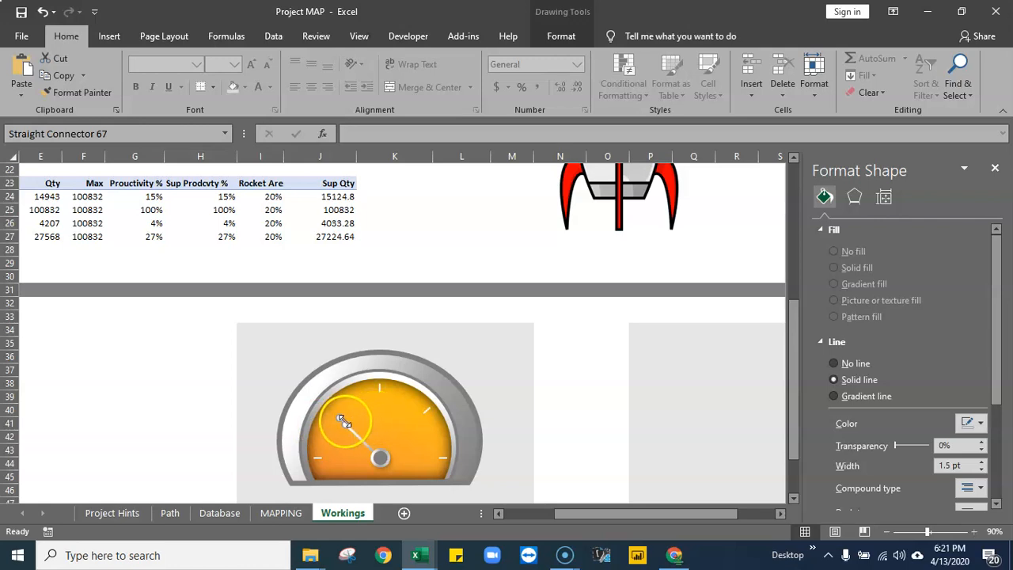
{"action": "left_click_drag", "start_coordinate": [342, 420], "coordinate": [334, 413]}
{"action": "left_click", "coordinate": [568, 408]}
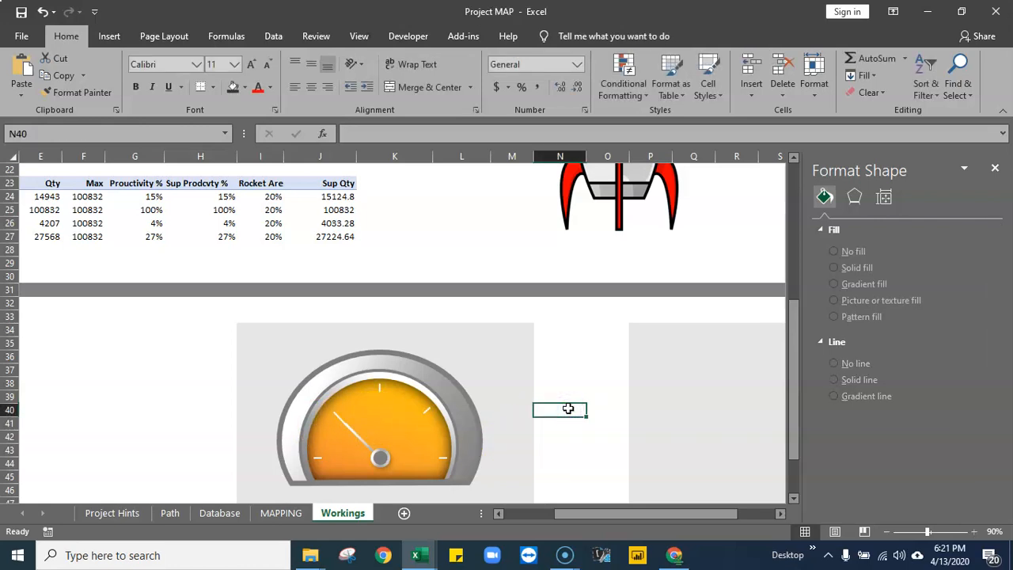
{"action": "key", "text": "ctrl+z"}
{"action": "left_click", "coordinate": [577, 405]}
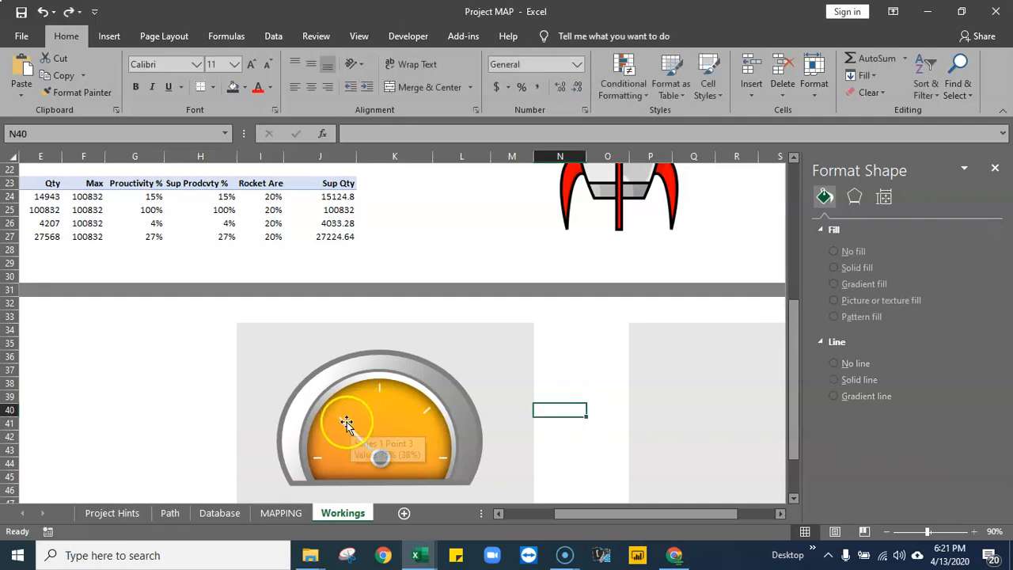
Nudge the tick mark outward along the needle's line to the dial's upper-left edge, leaving a gap beyond the needle's tip
{"action": "left_click", "coordinate": [344, 420]}
{"action": "key", "text": "Left"}
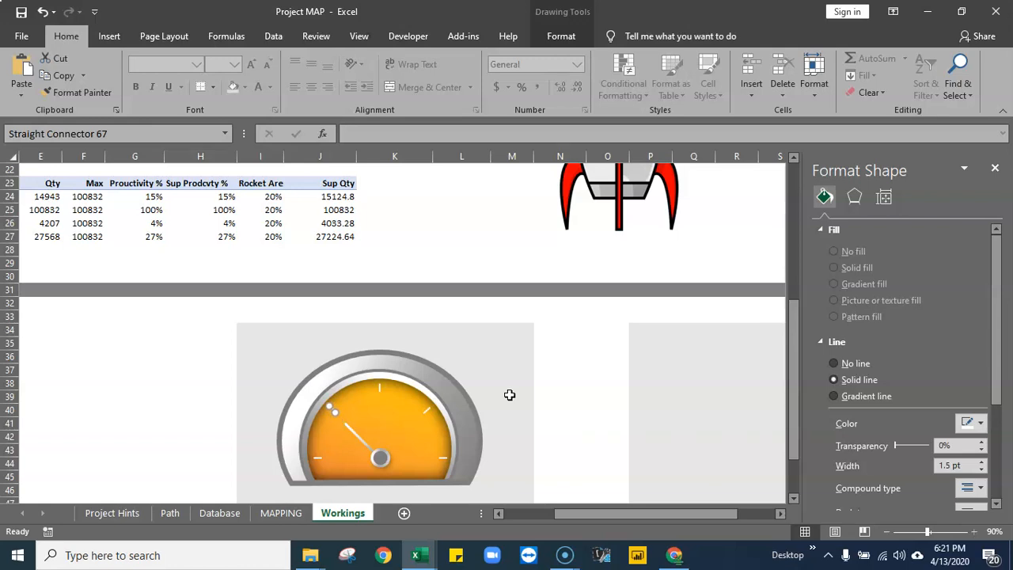
{"action": "left_click", "coordinate": [636, 379]}
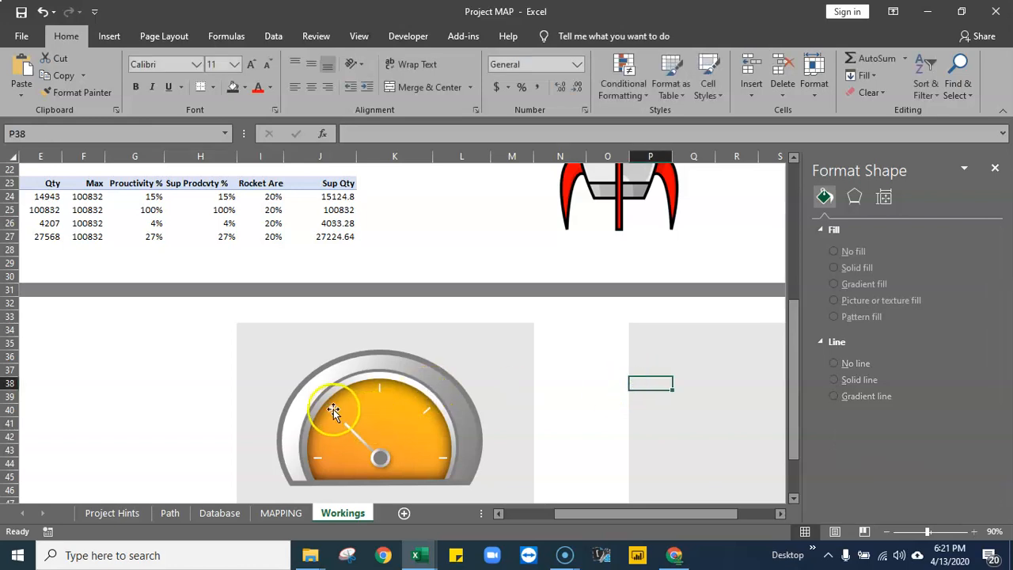
{"action": "left_click", "coordinate": [333, 407]}
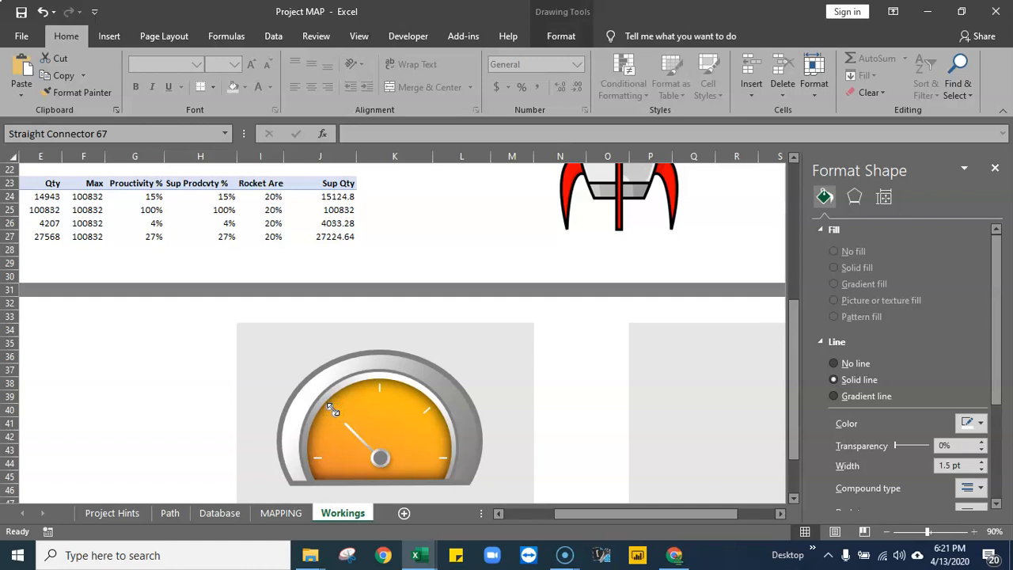
{"action": "left_click", "coordinate": [529, 396]}
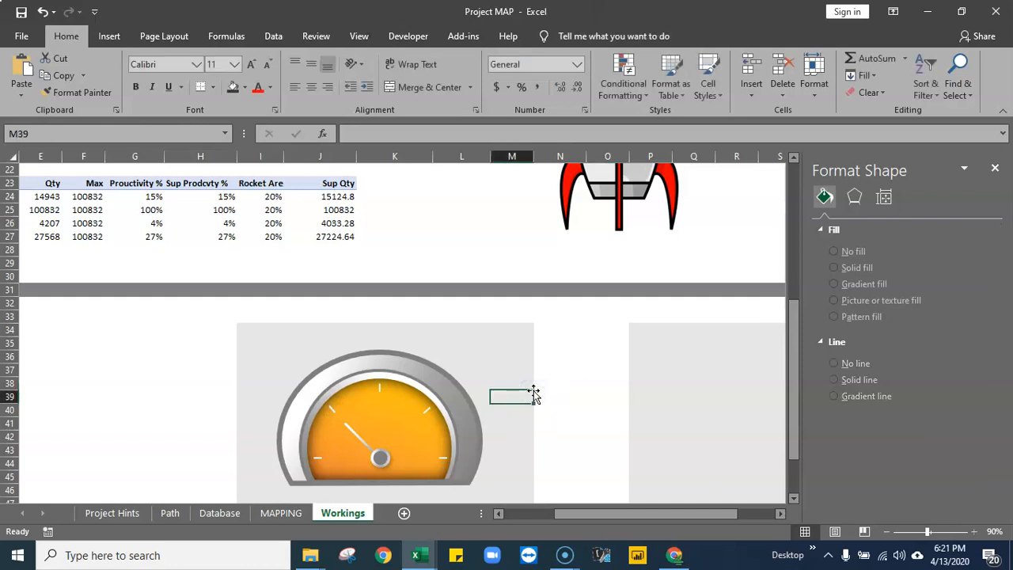
{"action": "left_click", "coordinate": [581, 368]}
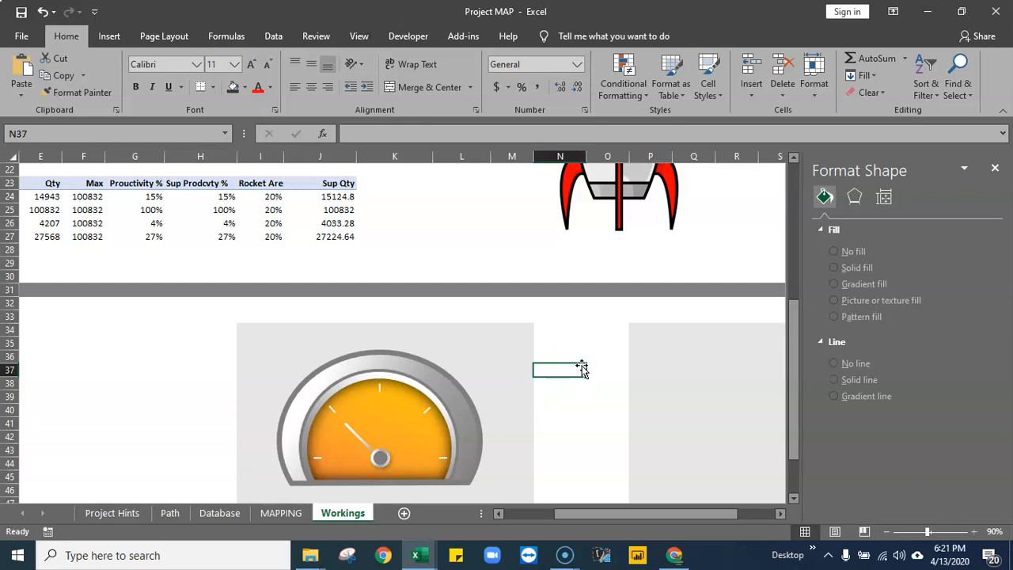
{"action": "scroll", "coordinate": [581, 364], "scroll_direction": "up", "scroll_amount": 6}
{"action": "scroll", "coordinate": [581, 369], "scroll_direction": "down", "scroll_amount": 9}
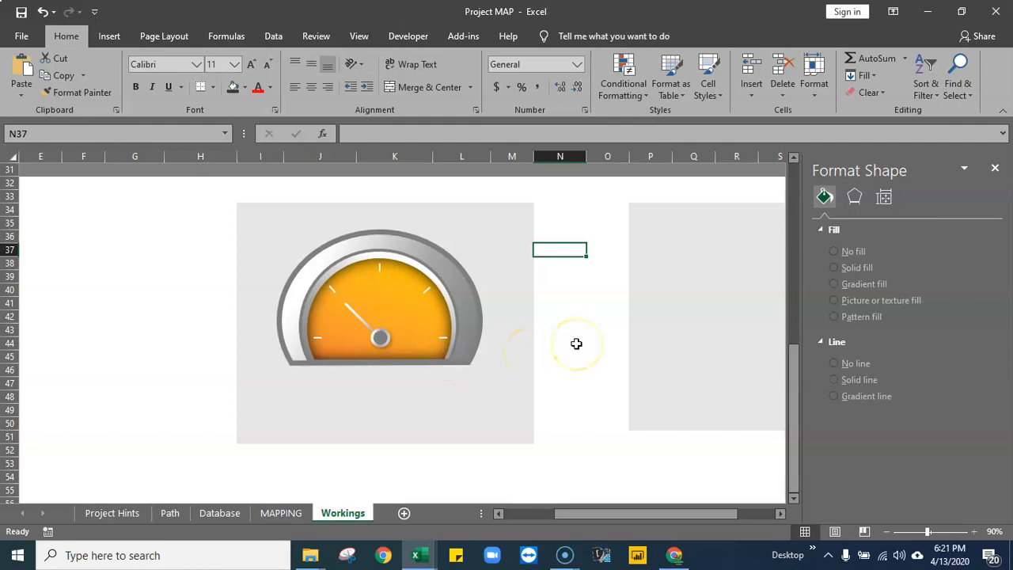
{"action": "left_click", "coordinate": [335, 288]}
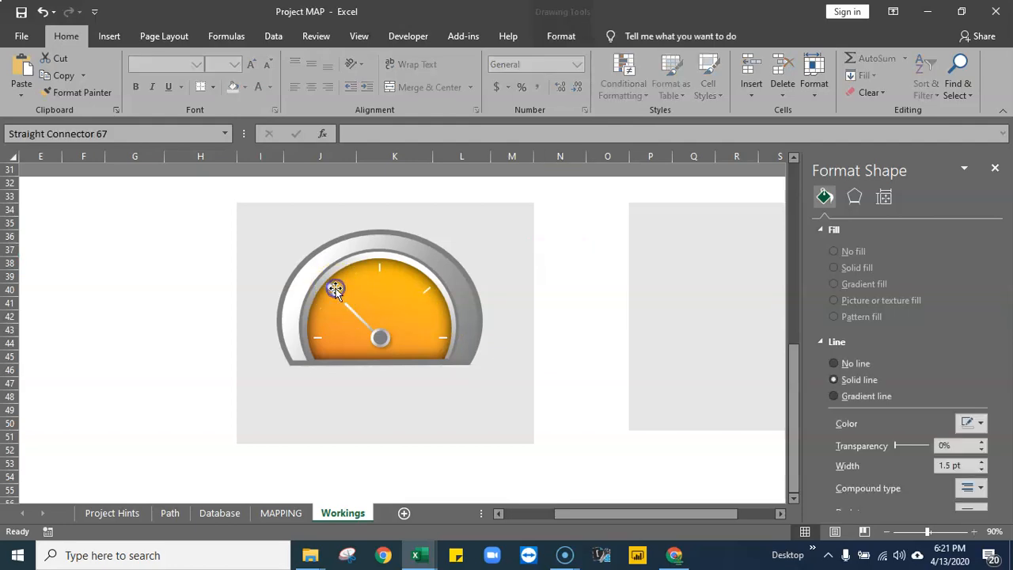
{"action": "left_click", "coordinate": [536, 294]}
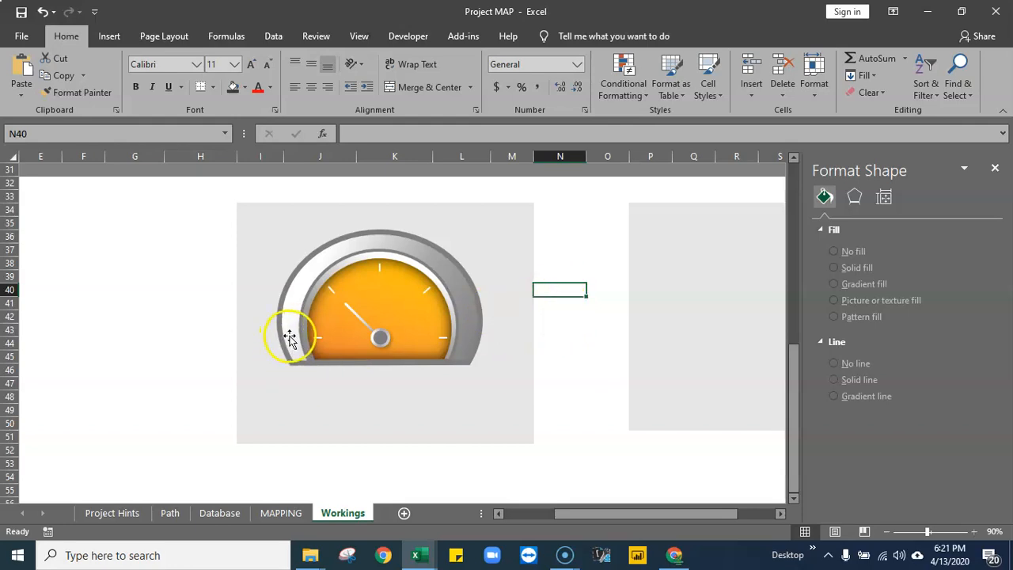
Insert a text box reading "0%" on the gauge's left rim and align it with the left horizontal tick mark
{"action": "left_click", "coordinate": [328, 411]}
{"action": "left_click", "coordinate": [109, 37]}
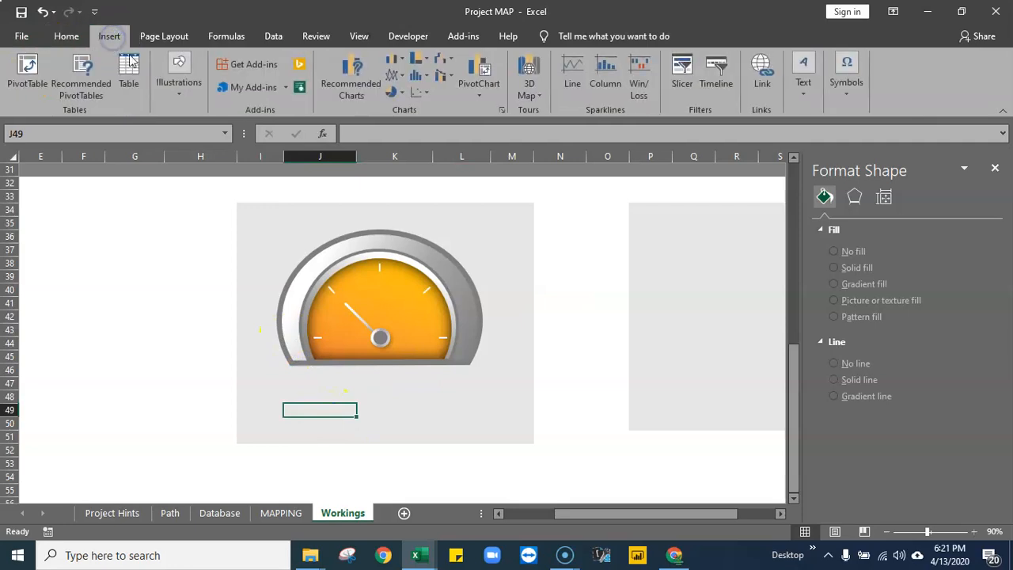
{"action": "left_click", "coordinate": [177, 79]}
{"action": "left_click", "coordinate": [234, 168]}
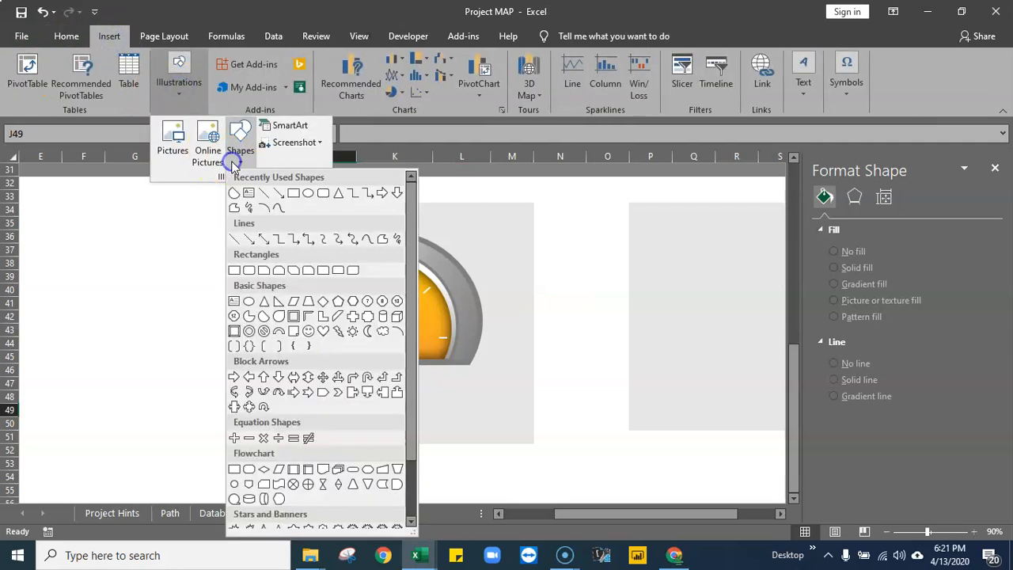
{"action": "left_click", "coordinate": [239, 199]}
{"action": "mouse_move", "coordinate": [287, 328]}
{"action": "left_mouse_down"}
{"action": "mouse_move", "coordinate": [266, 385]}
{"action": "mouse_move", "coordinate": [283, 340]}
{"action": "mouse_move", "coordinate": [300, 358]}
{"action": "left_mouse_up"}
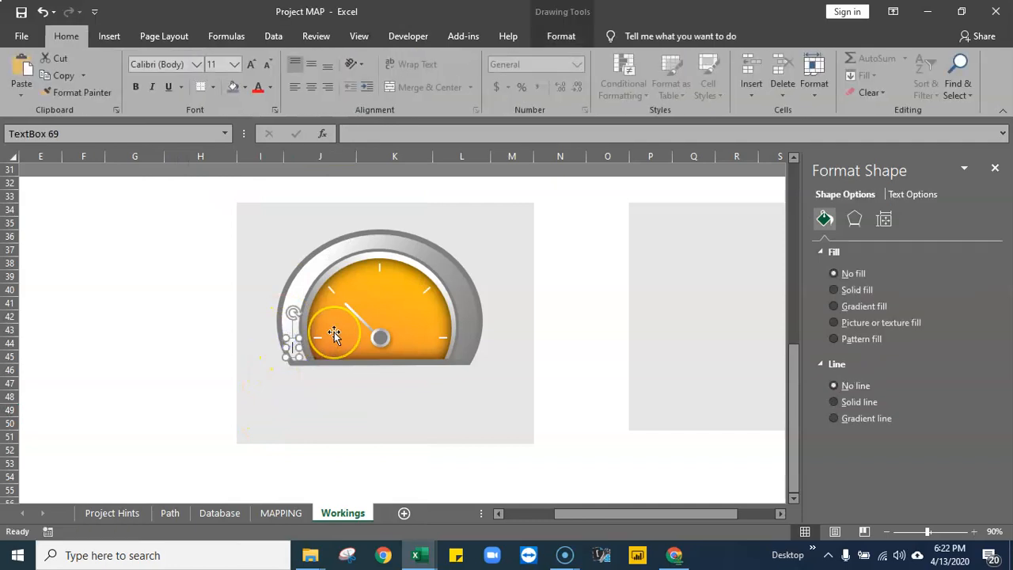
{"action": "type", "text": "0"}
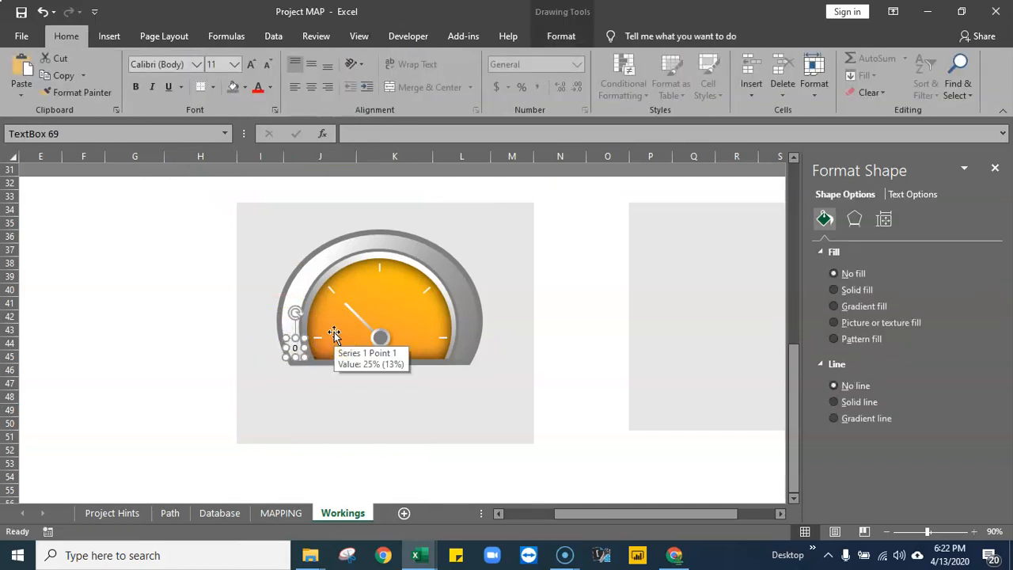
{"action": "left_click", "coordinate": [294, 342]}
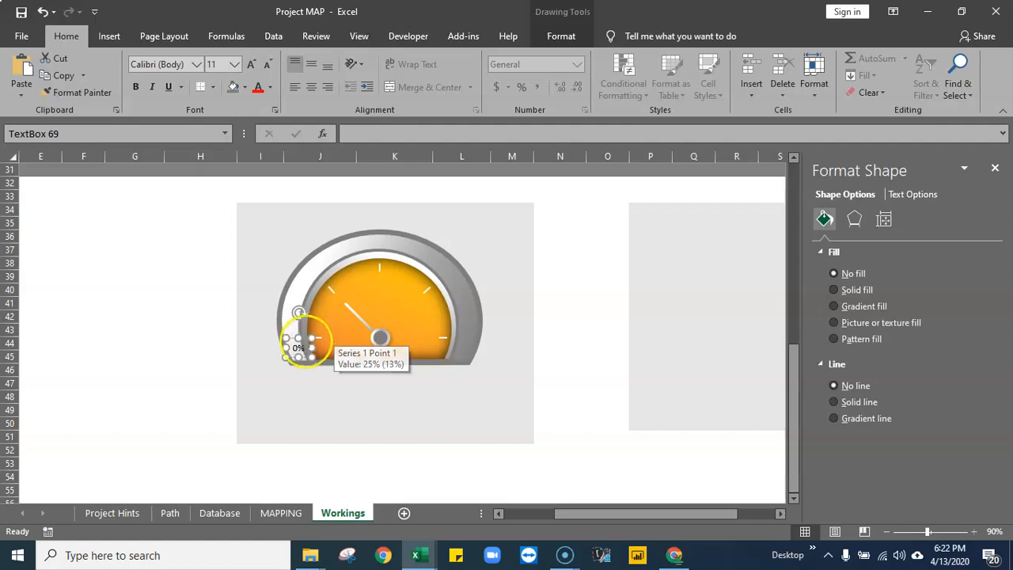
{"action": "type", "text": "%"}
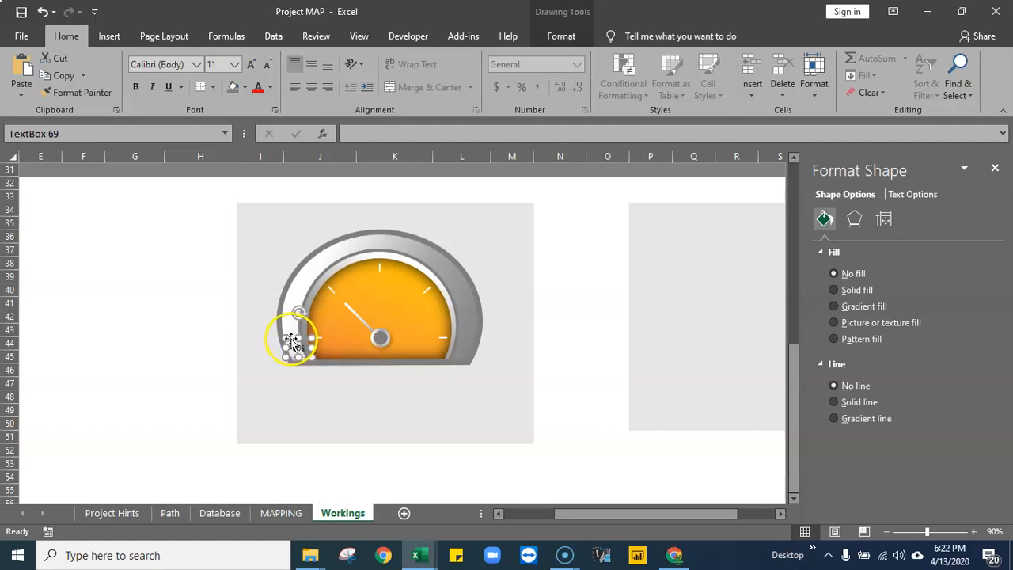
{"action": "left_click_drag", "start_coordinate": [292, 338], "coordinate": [289, 331]}
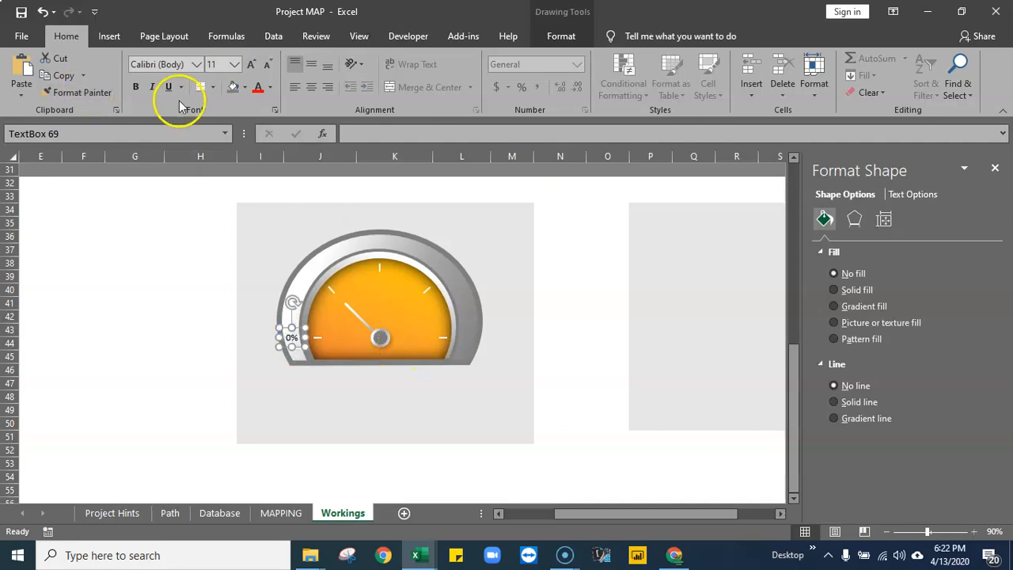
Set the 0% label's font to Cambria and nudge it slightly left and down on the rim
{"action": "left_click", "coordinate": [174, 66]}
{"action": "type", "text": "Cambria"}
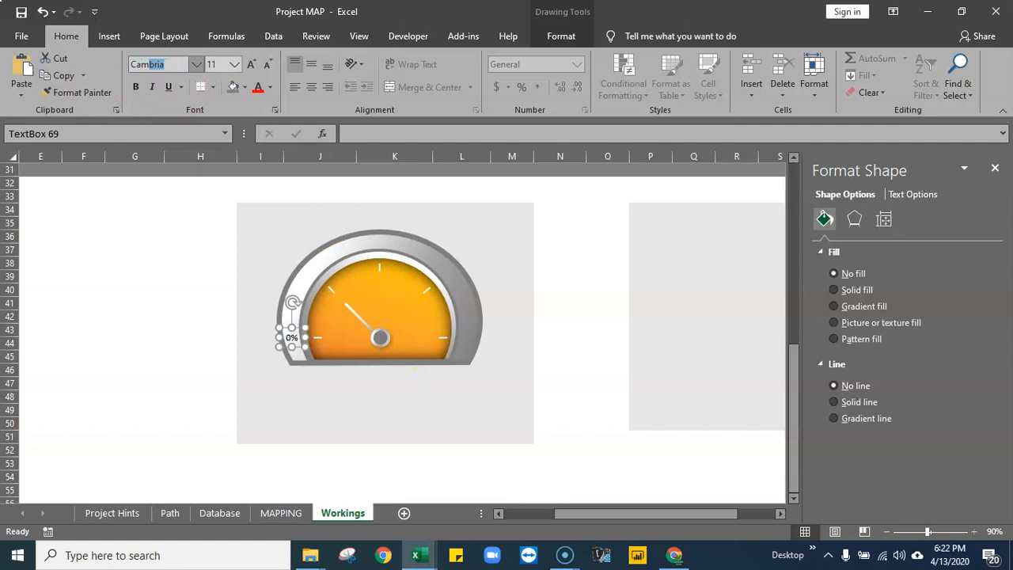
{"action": "key", "text": "Return"}
{"action": "key", "text": "Left"}
{"action": "key", "text": "Left"}
{"action": "key", "text": "Down"}
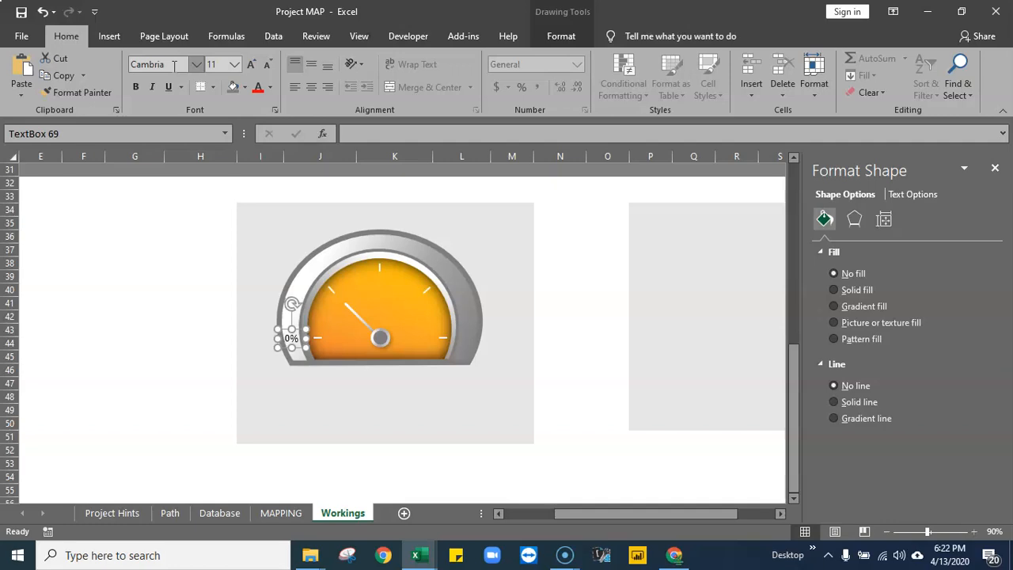
{"action": "left_click", "coordinate": [707, 240]}
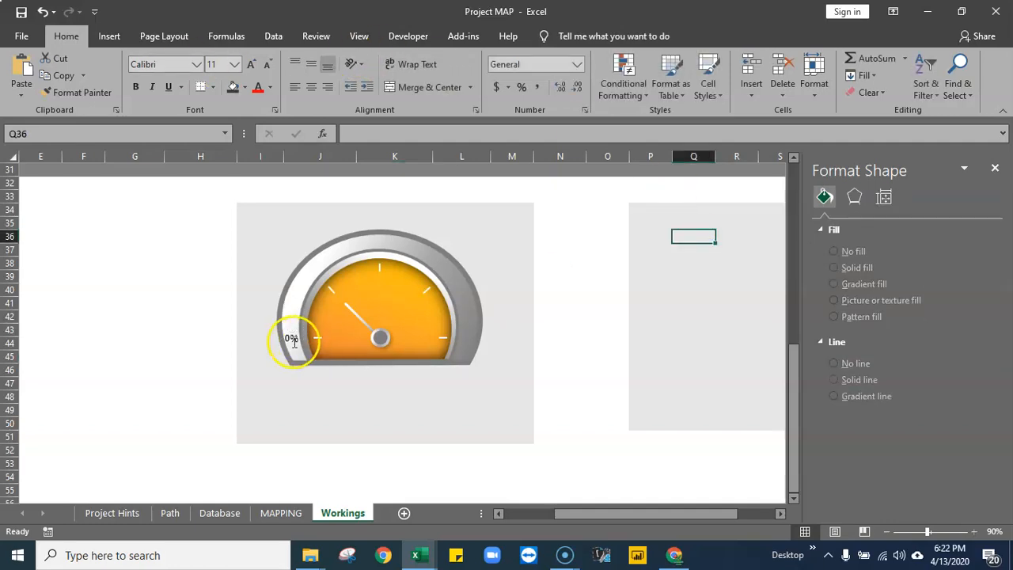
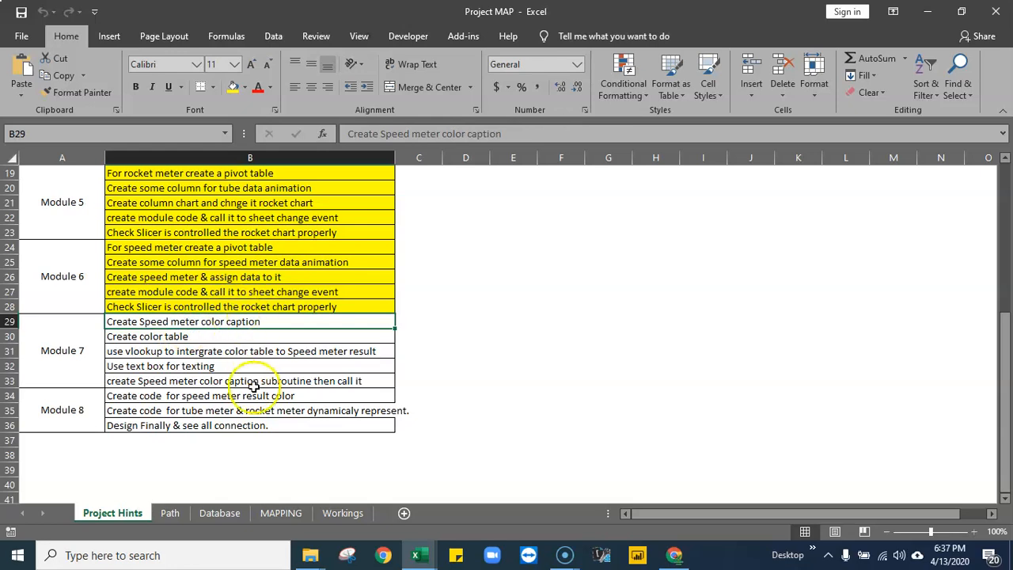
Switch to the MAPPING sheet and examine the green rounded rectangle below the speedometer
{"action": "left_click", "coordinate": [291, 514]}
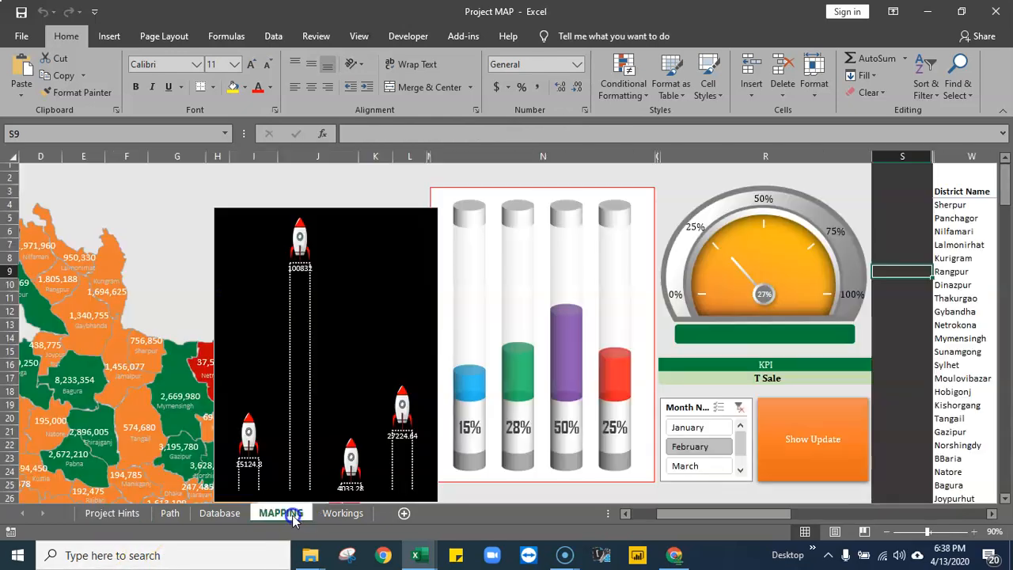
{"action": "left_click", "coordinate": [790, 335]}
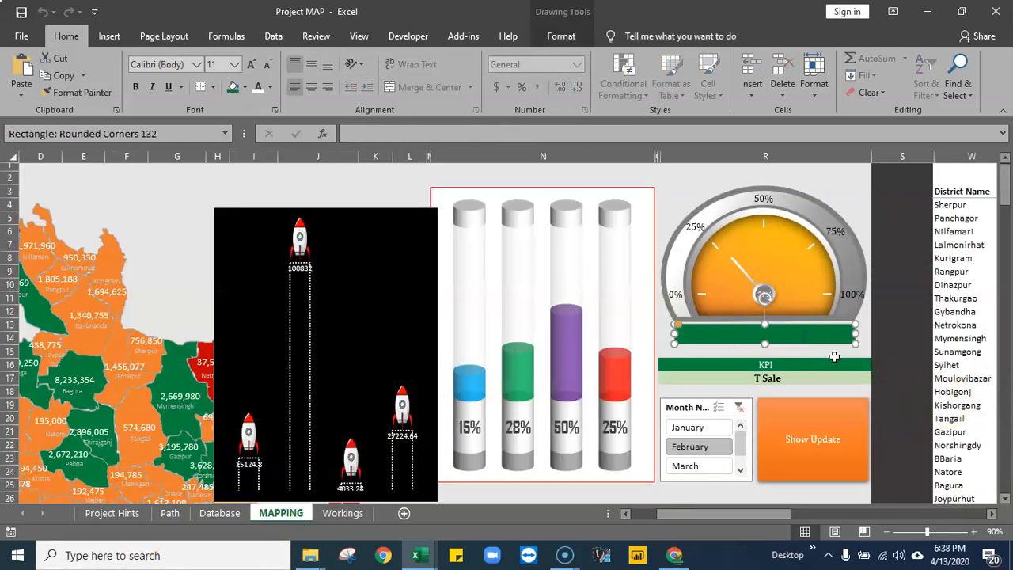
{"action": "left_click", "coordinate": [883, 313]}
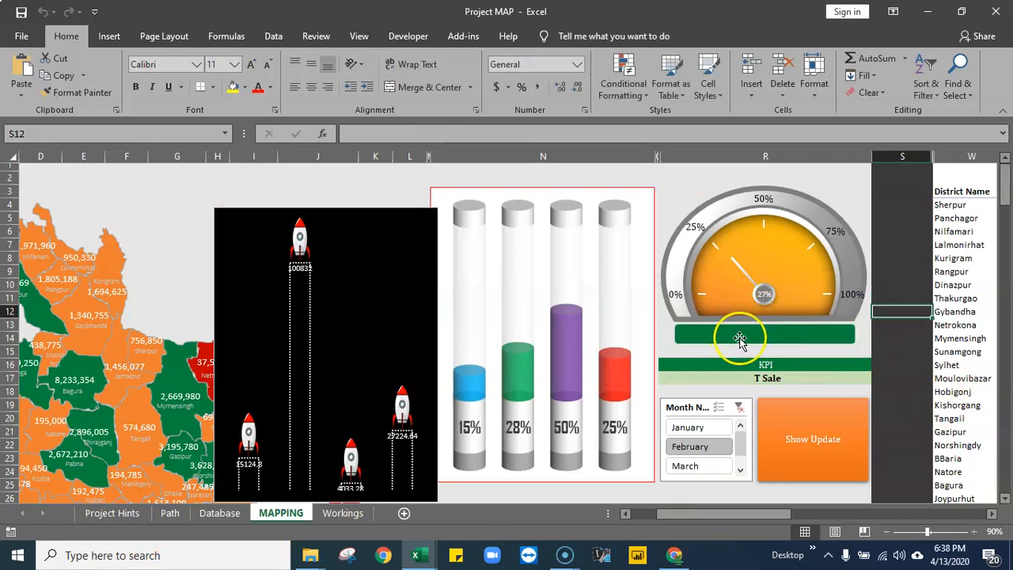
{"action": "left_click", "coordinate": [244, 87]}
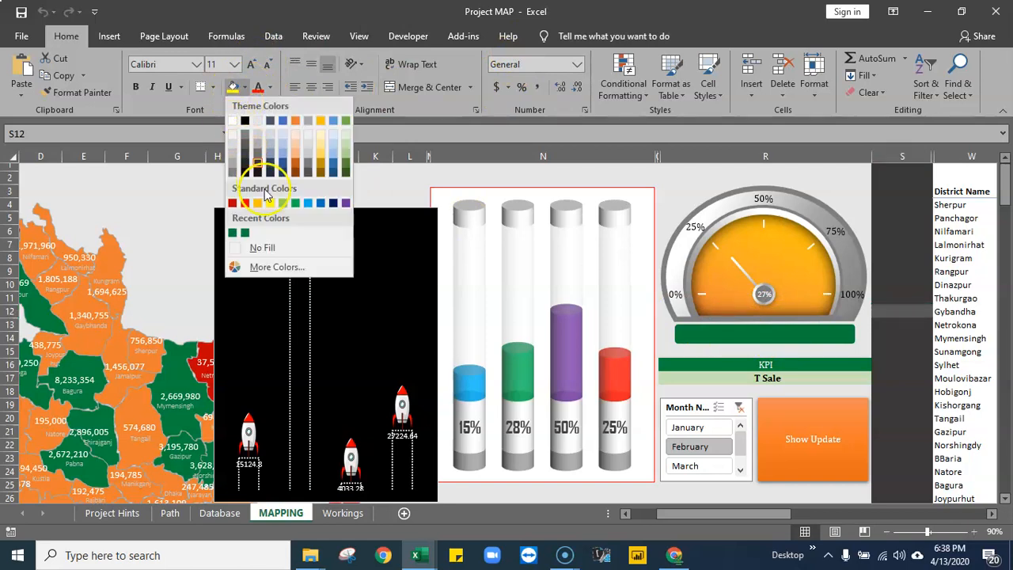
{"action": "left_click", "coordinate": [900, 278]}
{"action": "left_click", "coordinate": [801, 338]}
{"action": "left_click", "coordinate": [900, 256]}
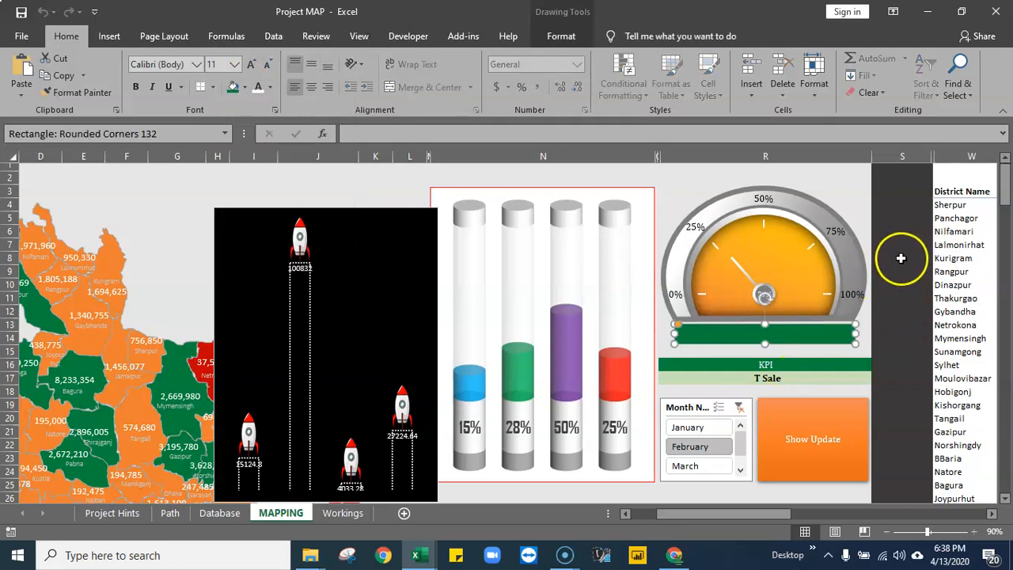
{"action": "left_click", "coordinate": [894, 299]}
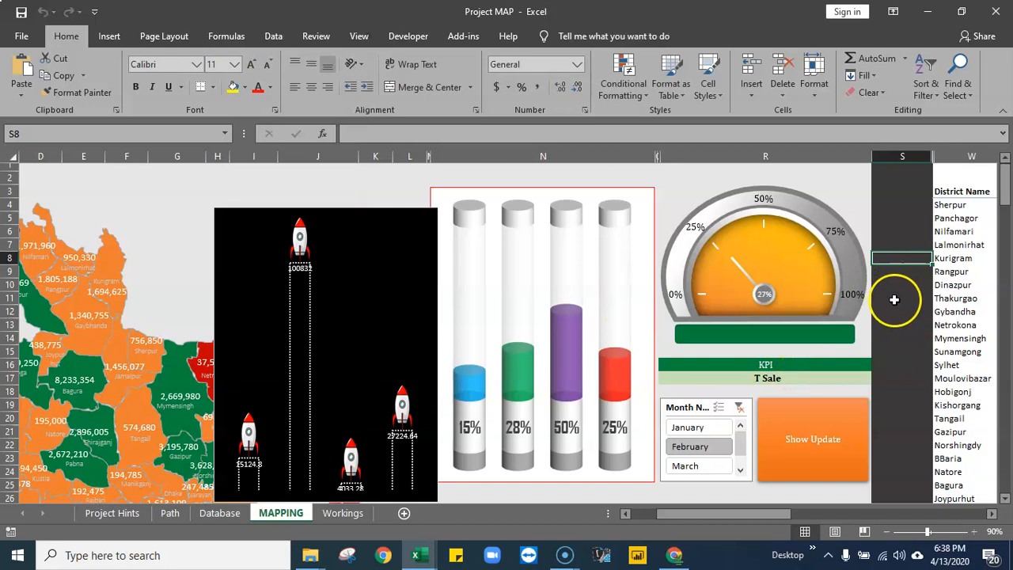
Switch to the Workings sheet and enter 0% in J6, below the Niddle column of the Speed Meter table
{"action": "left_click", "coordinate": [342, 513]}
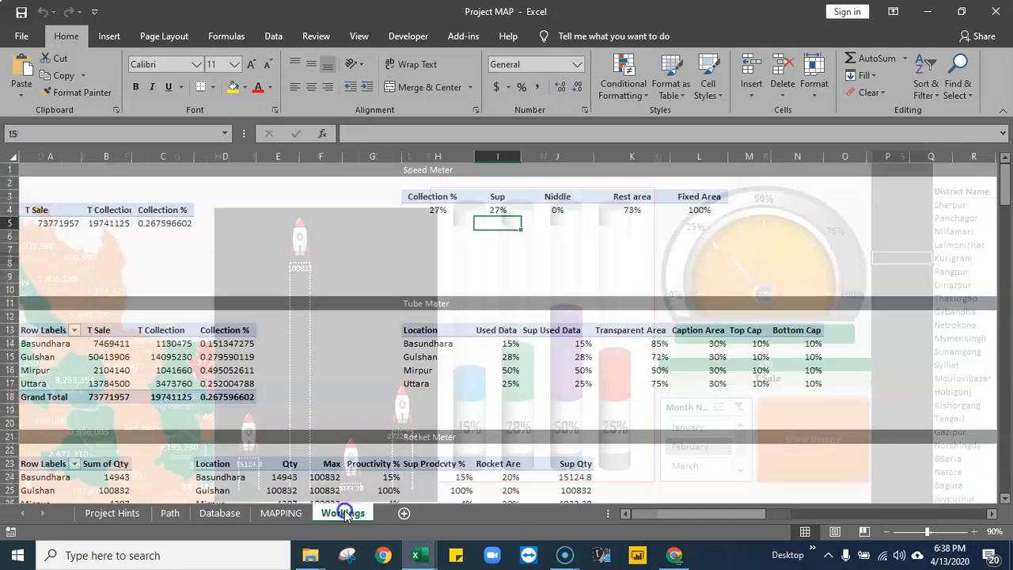
{"action": "left_click", "coordinate": [525, 275]}
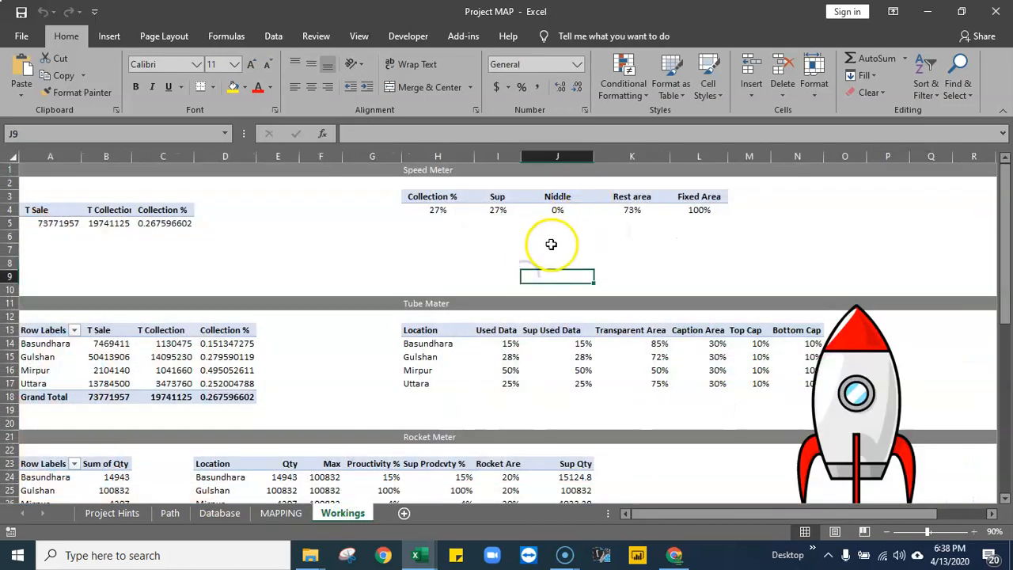
{"action": "left_click", "coordinate": [553, 246]}
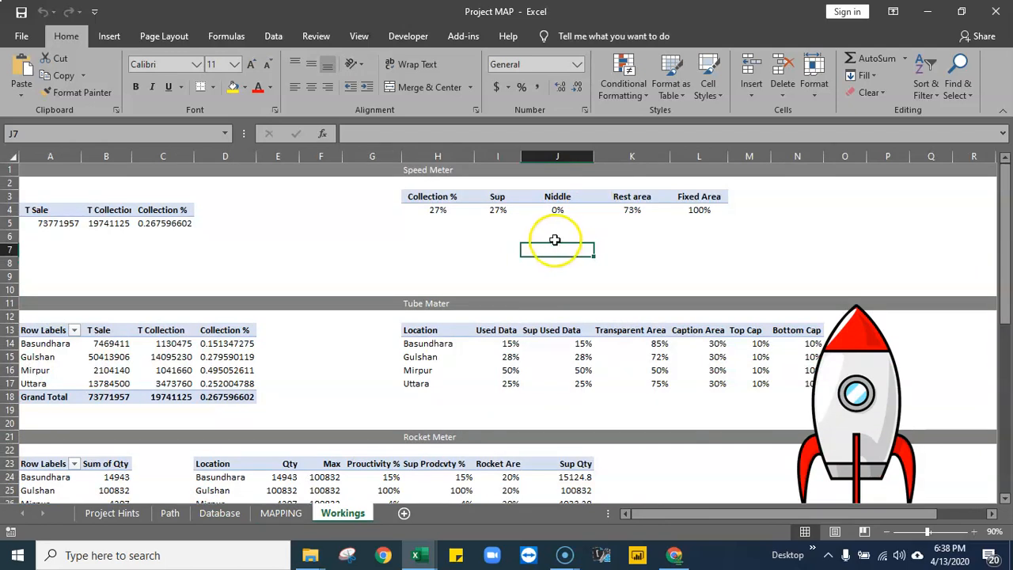
{"action": "left_click", "coordinate": [555, 236]}
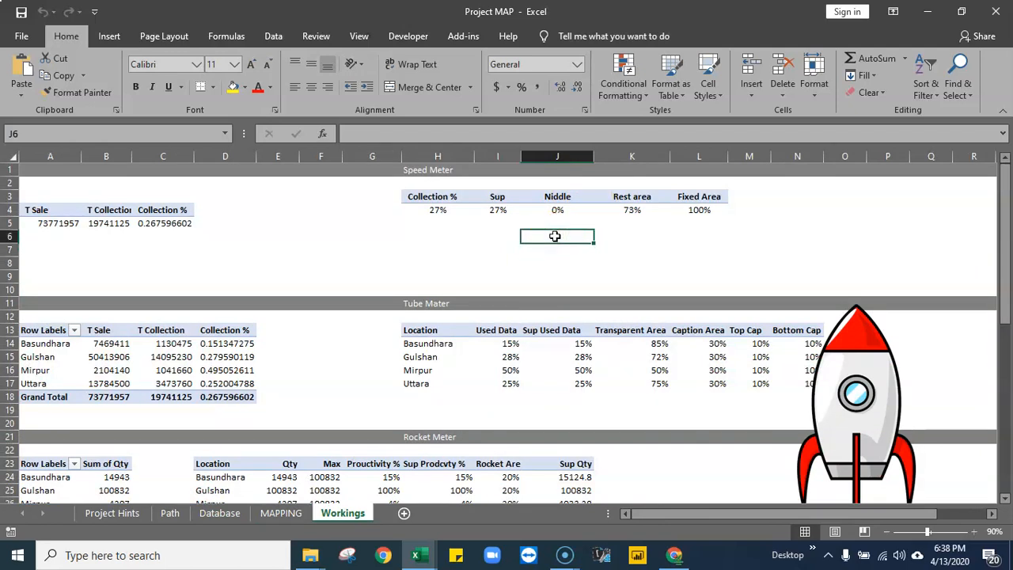
{"action": "key", "text": "Left"}
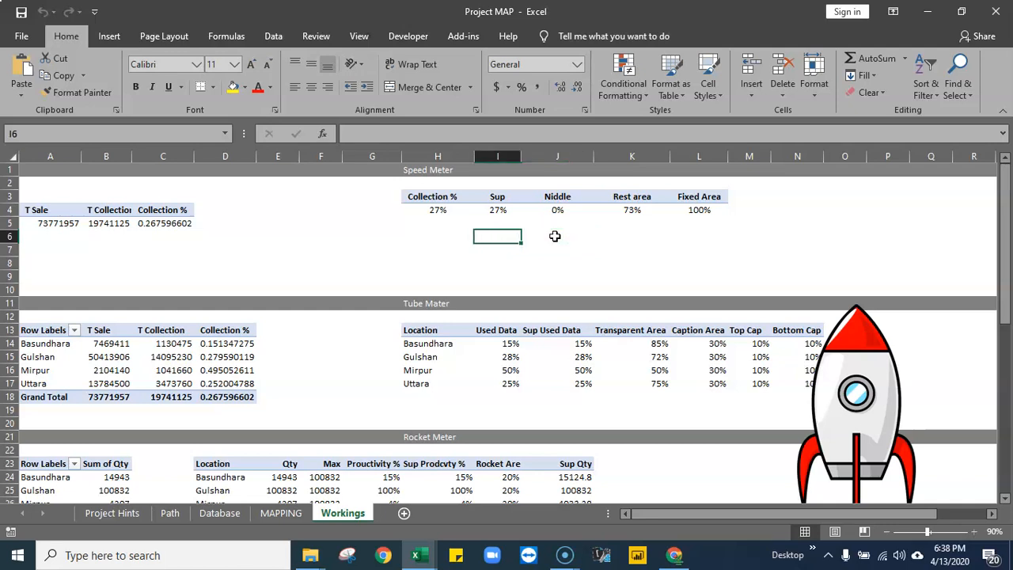
{"action": "key", "text": "Right"}
{"action": "key", "text": "Right"}
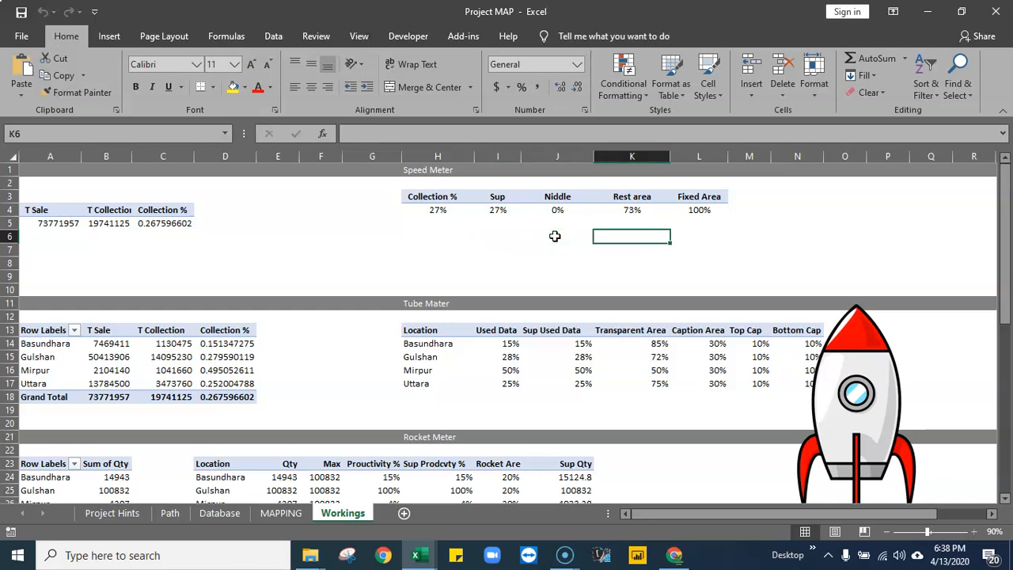
{"action": "key", "text": "Left"}
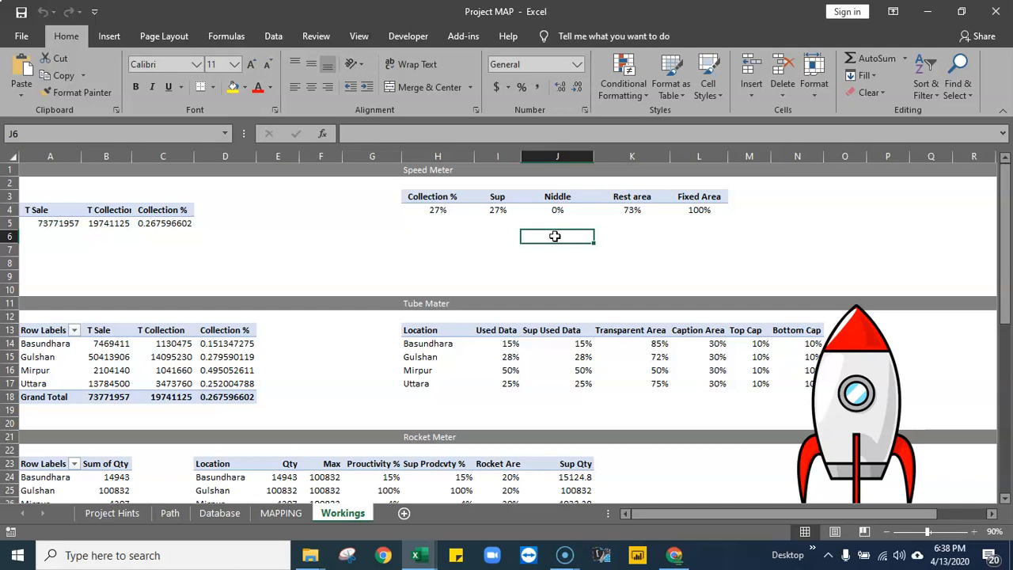
{"action": "type", "text": "0"}
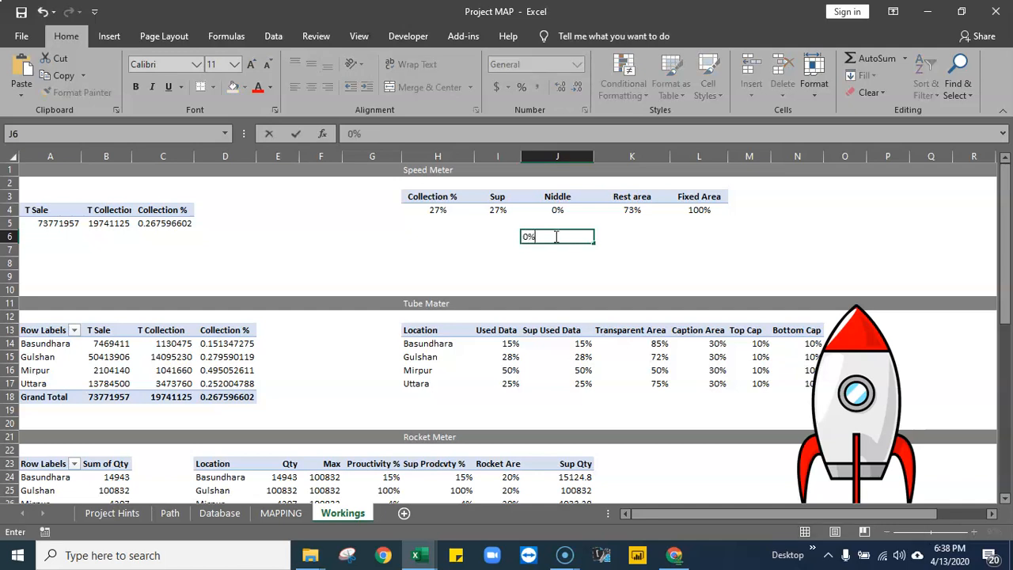
{"action": "key", "text": "Right"}
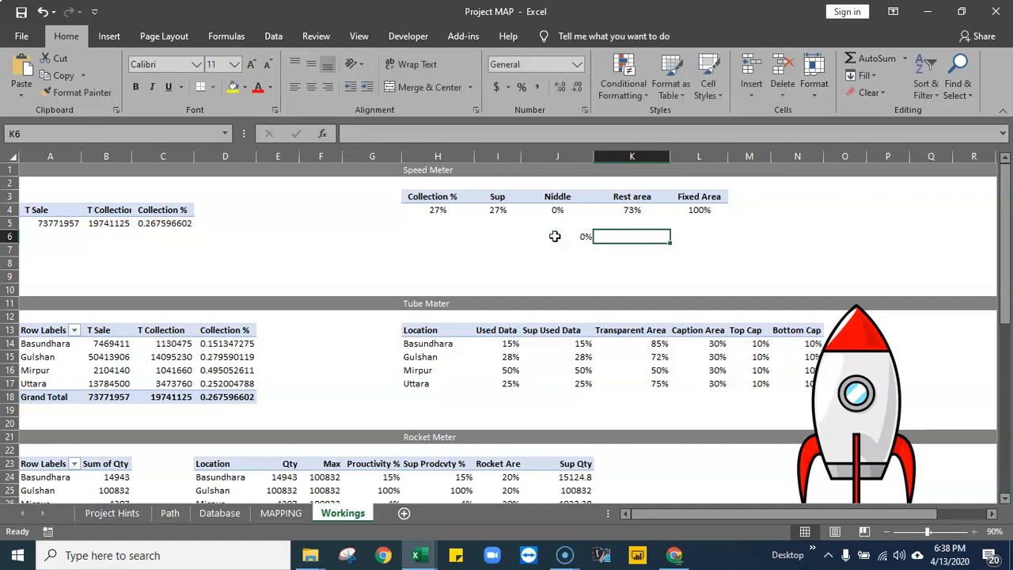
Enter "Bad" in K6, centre it, and fill the neighbouring cell L6 with the standard dark red
{"action": "type", "text": "Bad"}
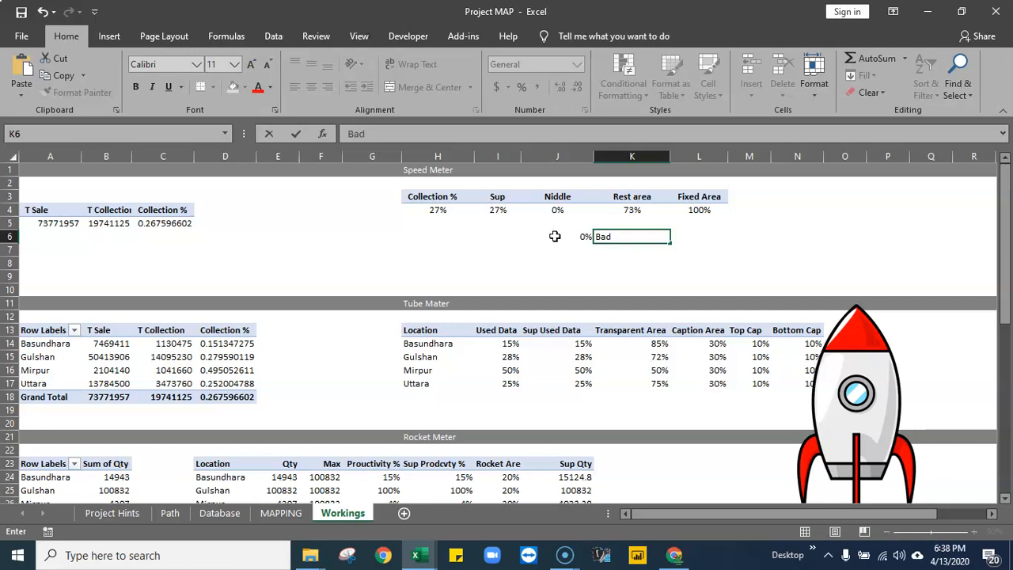
{"action": "key", "text": "Right"}
{"action": "left_click", "coordinate": [633, 237]}
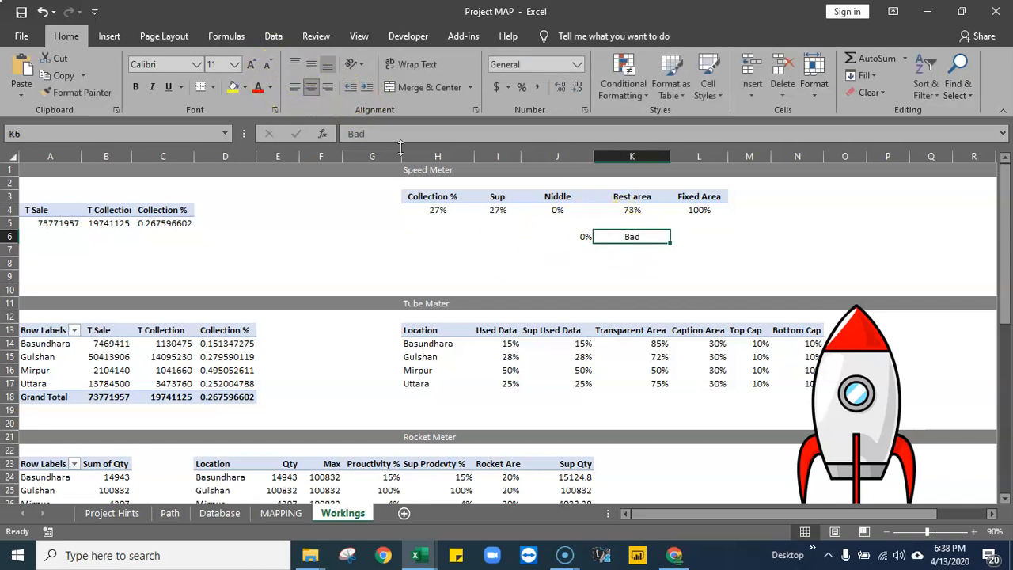
{"action": "left_click", "coordinate": [700, 236]}
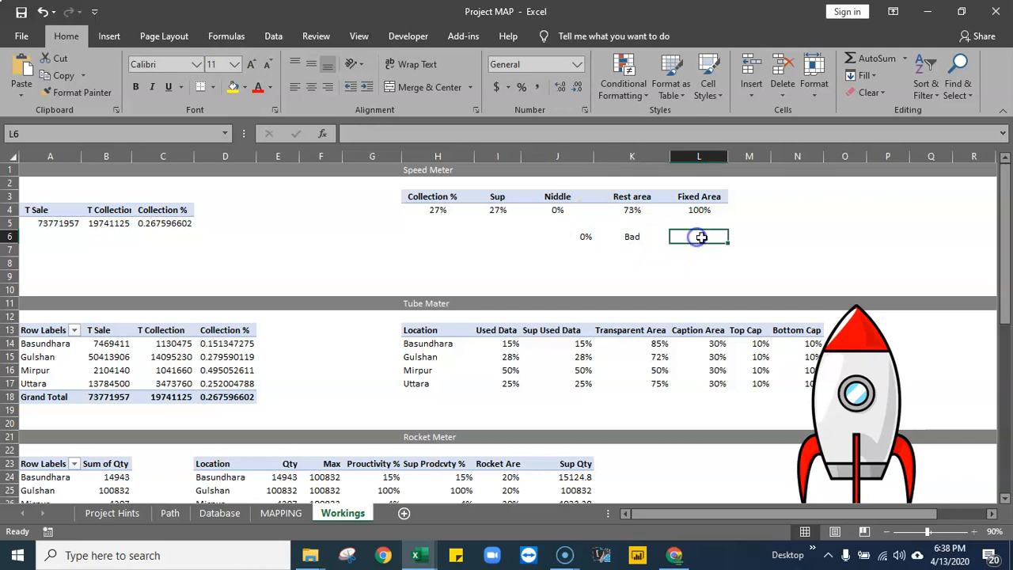
{"action": "left_click", "coordinate": [245, 87]}
{"action": "left_click", "coordinate": [235, 207]}
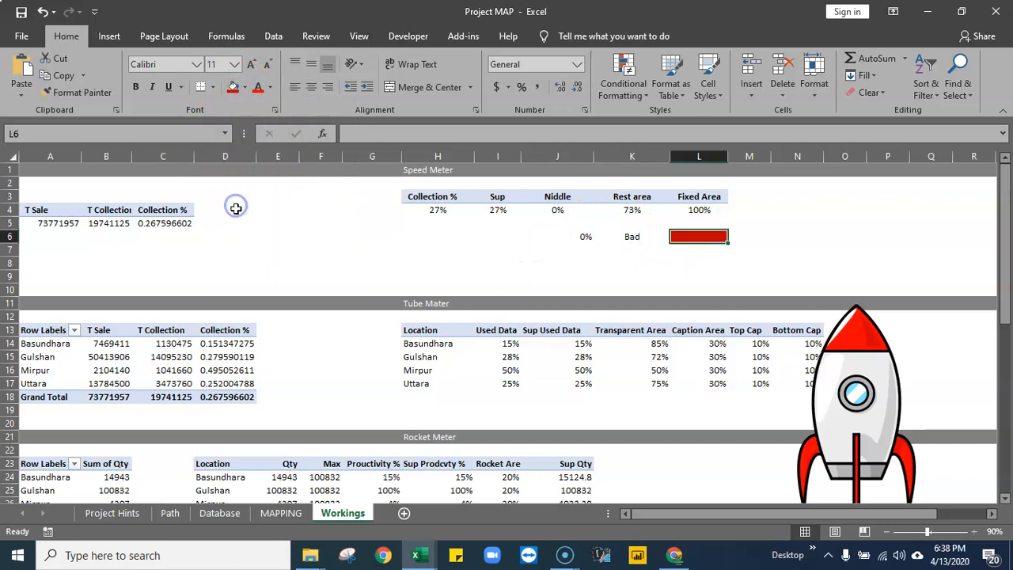
Enter 25% in J7 as the second threshold, directly below 0%
{"action": "left_click", "coordinate": [598, 251]}
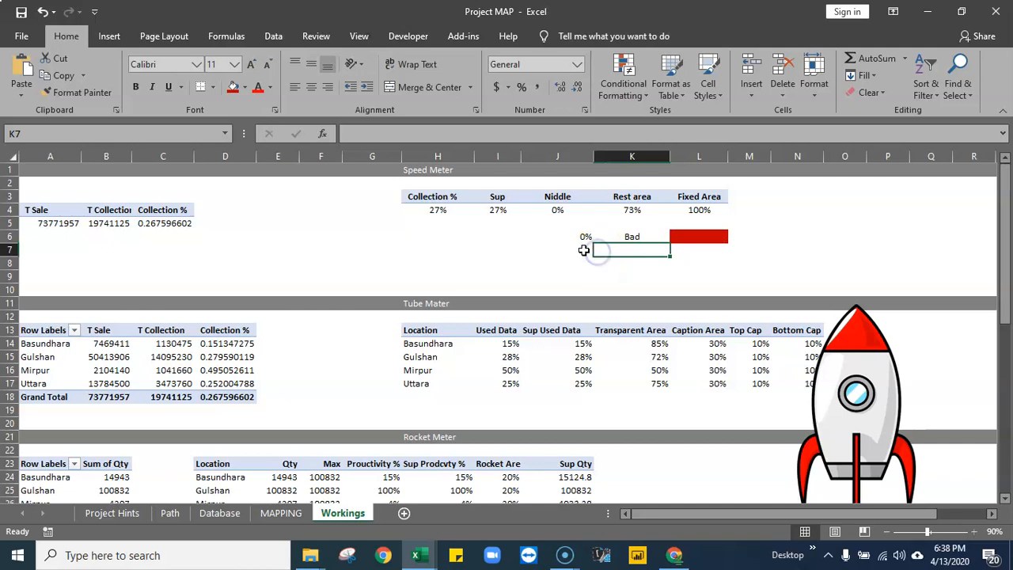
{"action": "left_click", "coordinate": [584, 250]}
{"action": "type", "text": "25"}
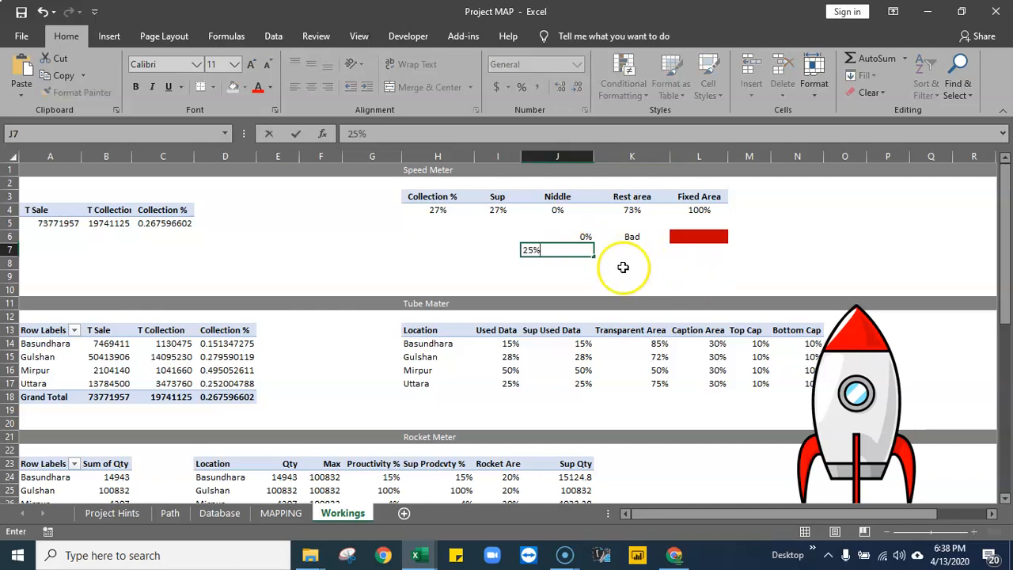
Enter "Orange" in K7 as the label for the 25% threshold
{"action": "left_click", "coordinate": [619, 253]}
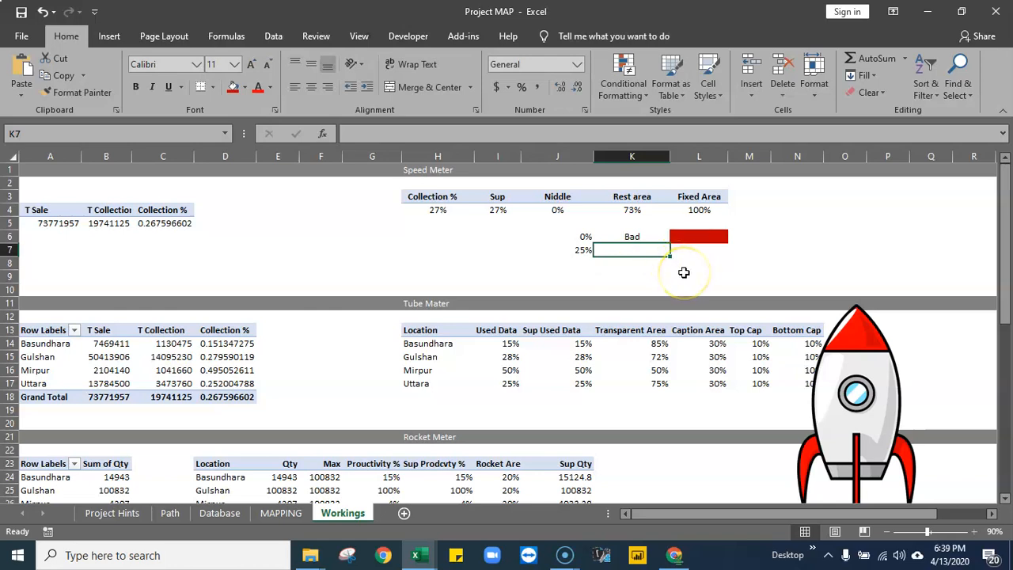
{"action": "type", "text": "Orange"}
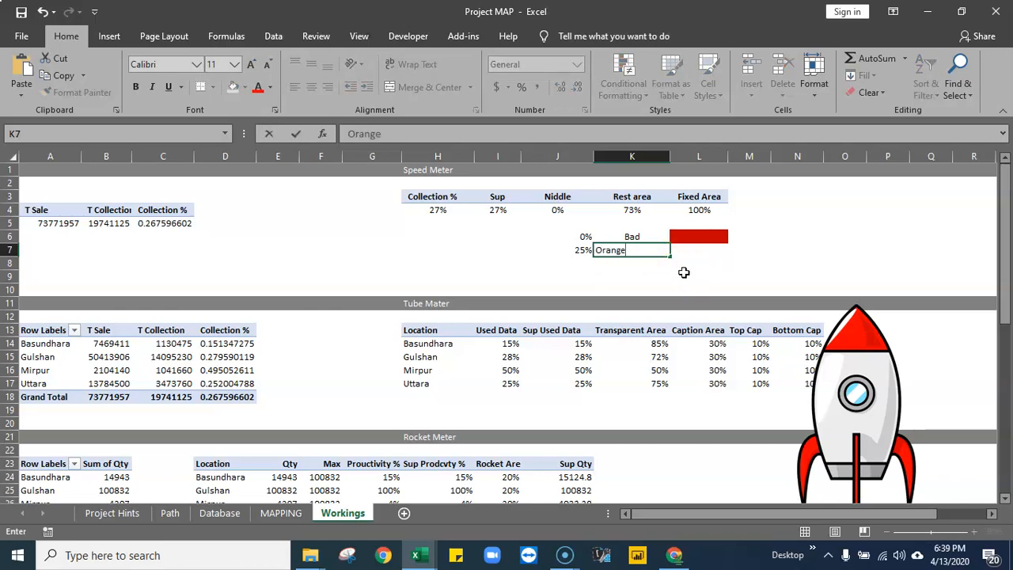
{"action": "key", "text": "Return"}
{"action": "left_click", "coordinate": [625, 250]}
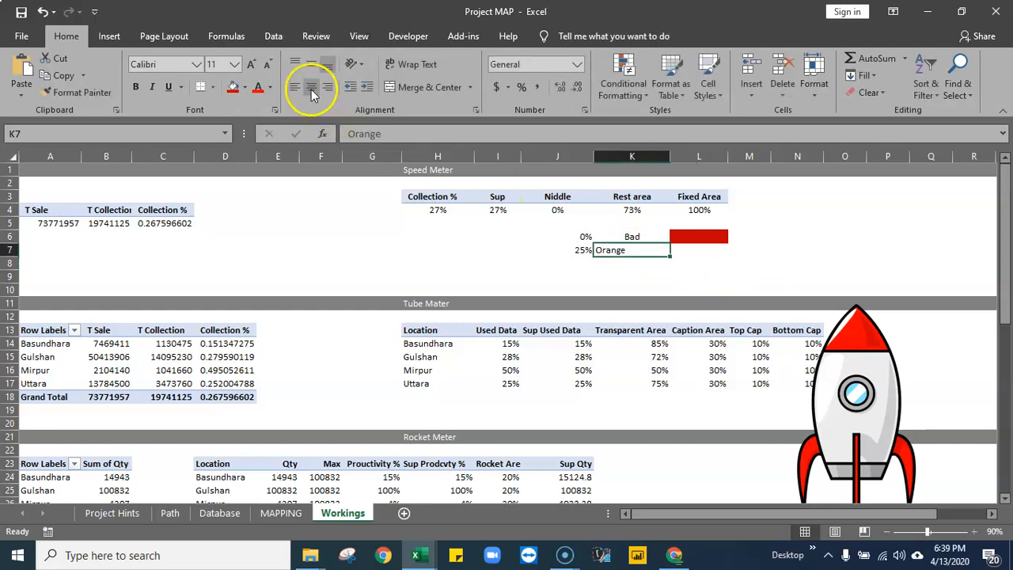
Fill cell L7 with the theme orange, directly below the dark red cell
{"action": "left_click", "coordinate": [704, 252]}
{"action": "left_click", "coordinate": [251, 89]}
{"action": "left_click", "coordinate": [295, 117]}
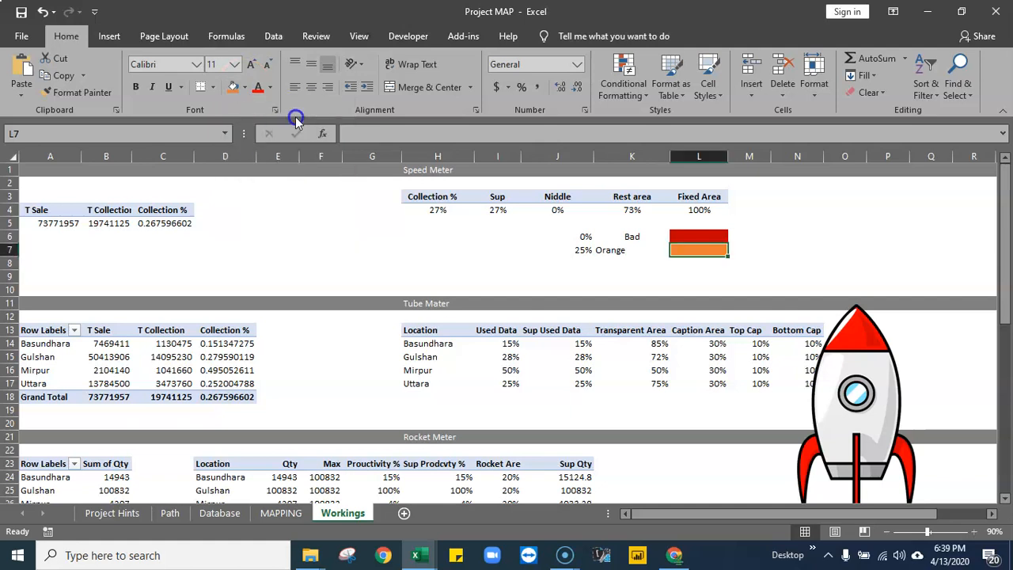
Change the label in K7 to "Avg" and centre it
{"action": "left_click", "coordinate": [667, 252]}
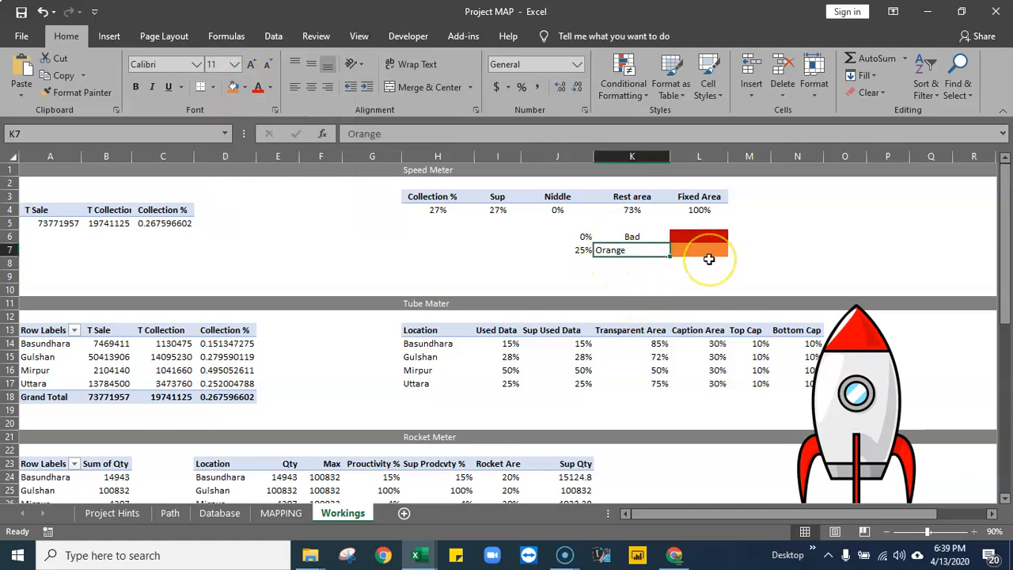
{"action": "type", "text": "Avg"}
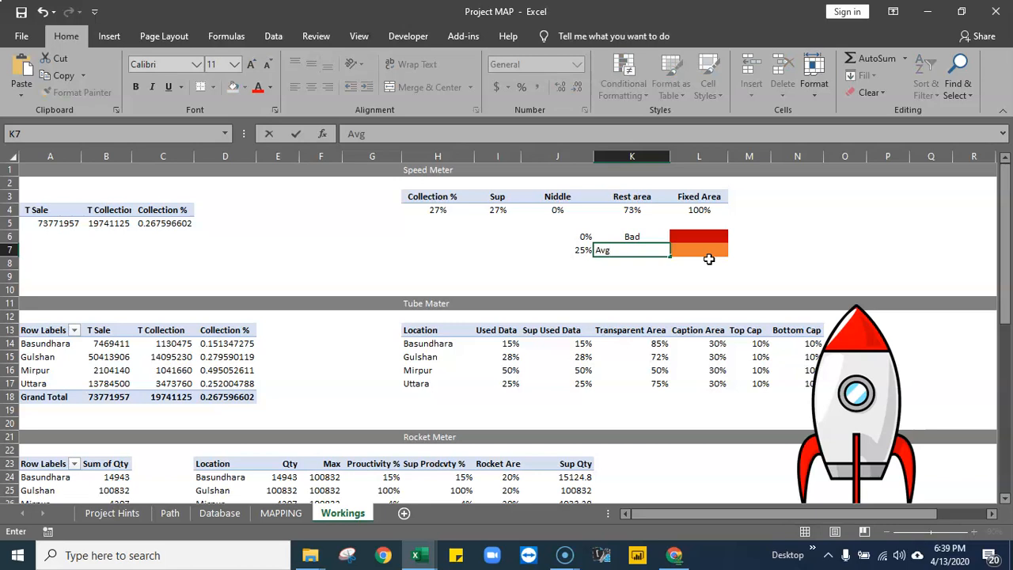
{"action": "left_click", "coordinate": [774, 247]}
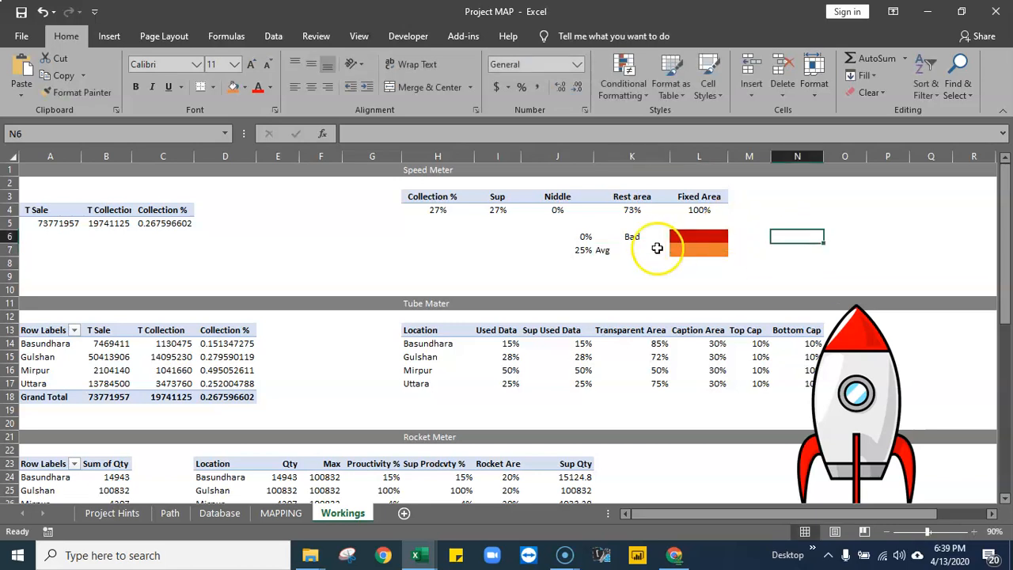
{"action": "left_click", "coordinate": [642, 249]}
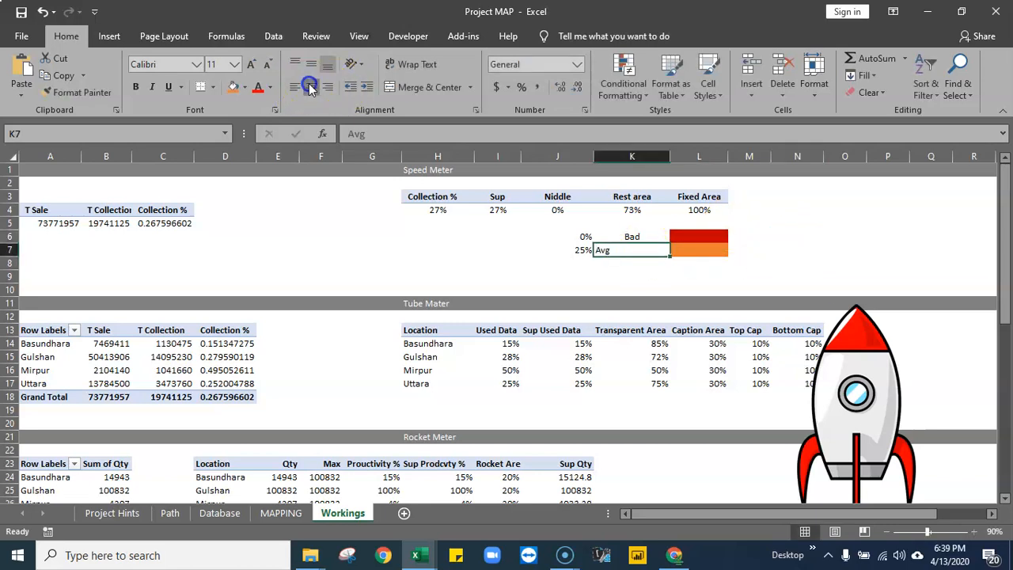
Enter "Good" in K8 and "Best" in K9, and centre both labels
{"action": "left_click", "coordinate": [648, 264]}
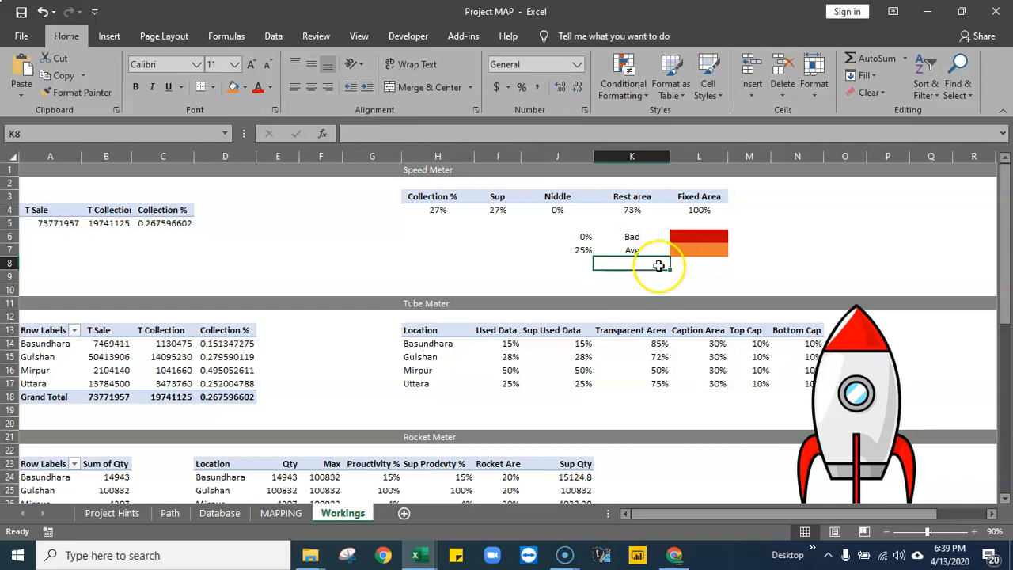
{"action": "type", "text": "Good"}
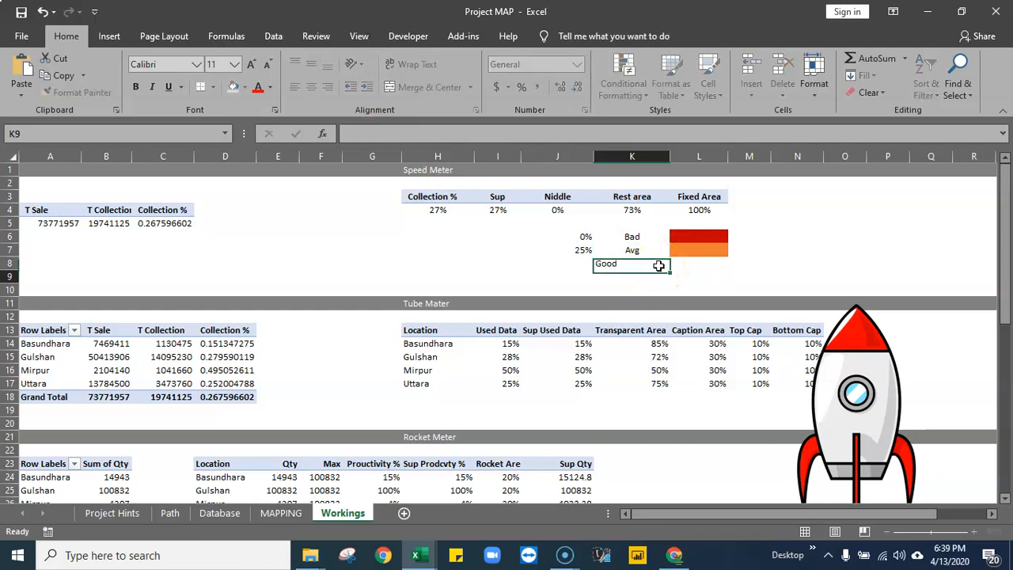
{"action": "key", "text": "Return"}
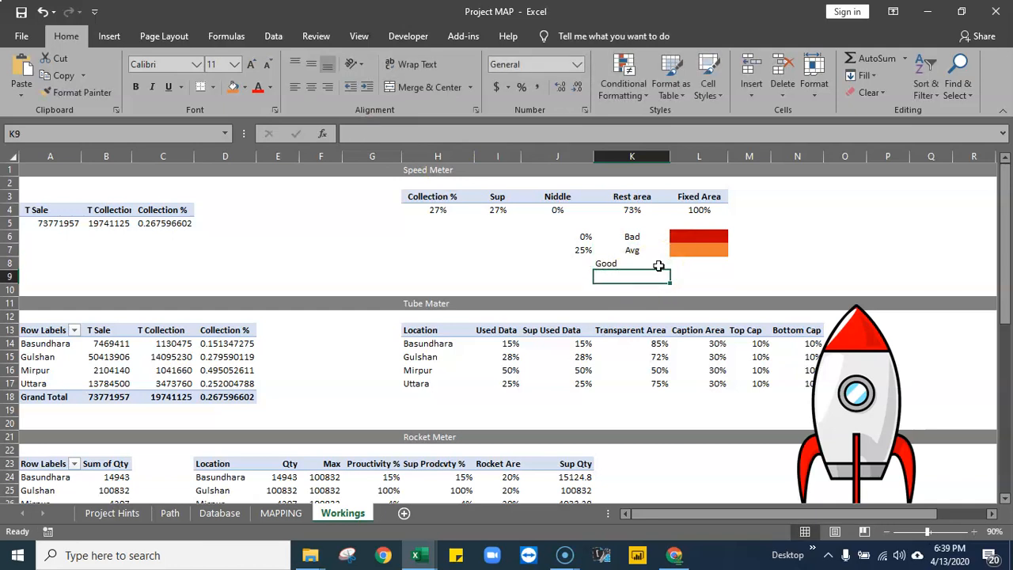
{"action": "type", "text": "Bes"}
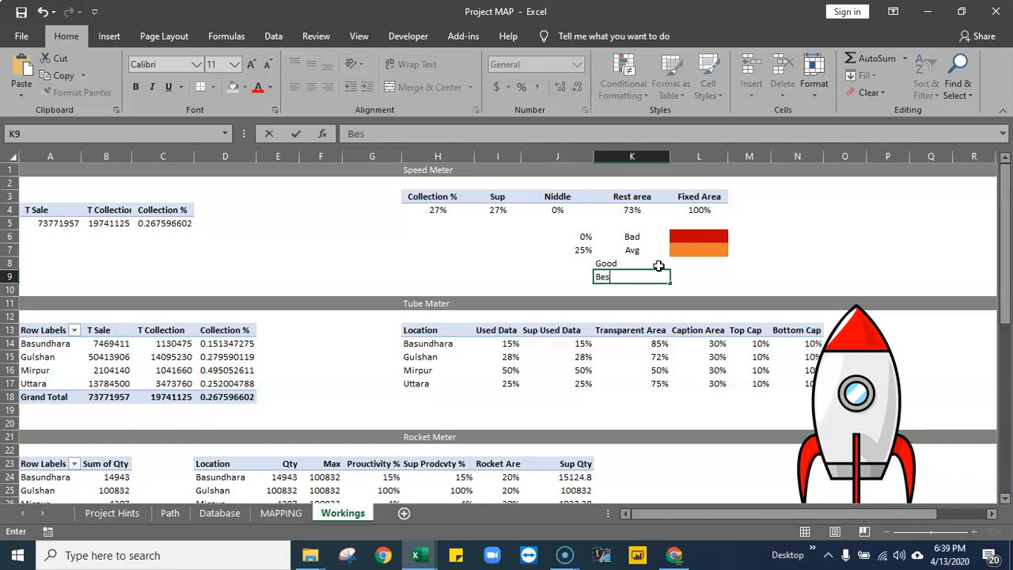
{"action": "type", "text": "t"}
{"action": "left_click", "coordinate": [843, 317]}
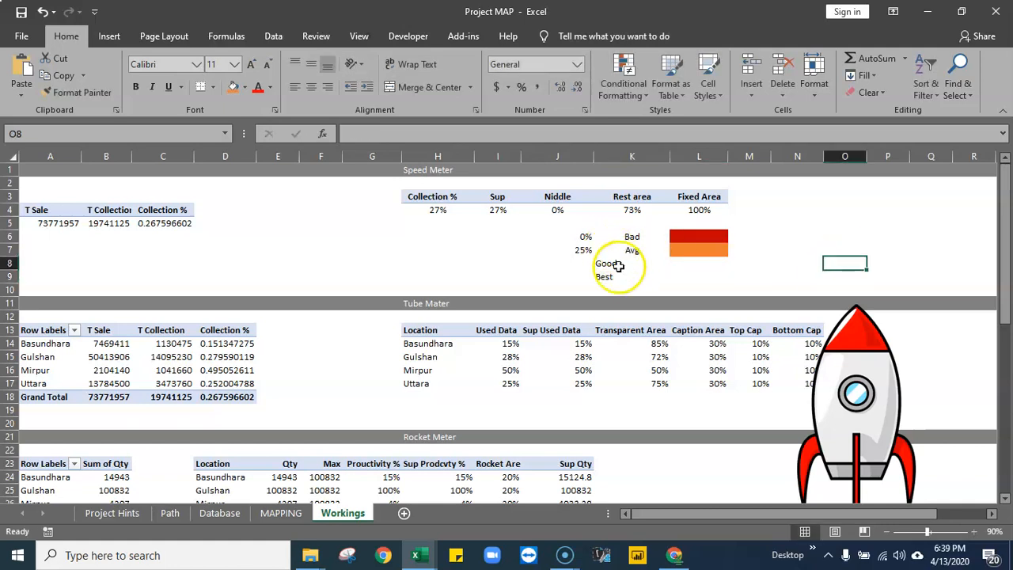
{"action": "left_click_drag", "start_coordinate": [613, 263], "coordinate": [623, 277]}
{"action": "left_click", "coordinate": [311, 86]}
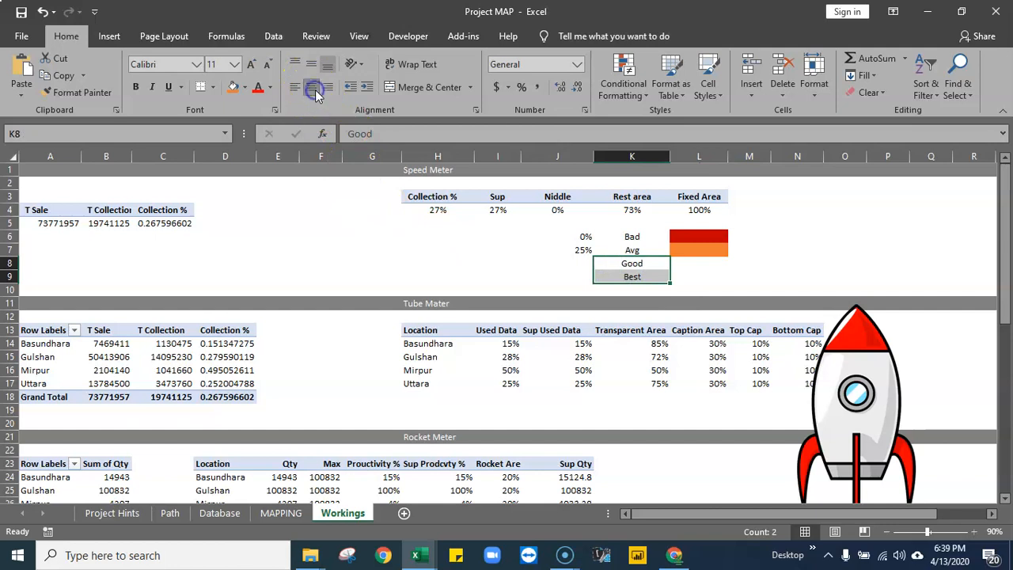
Fill cell L8, beside the Good label, with a darker shade of the theme green
{"action": "left_click", "coordinate": [713, 263]}
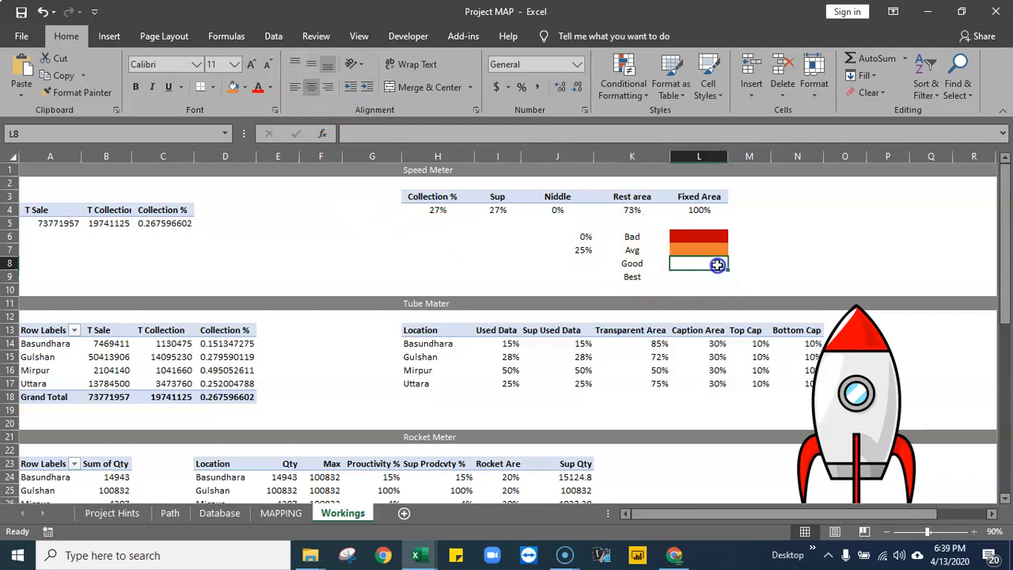
{"action": "left_click", "coordinate": [245, 88]}
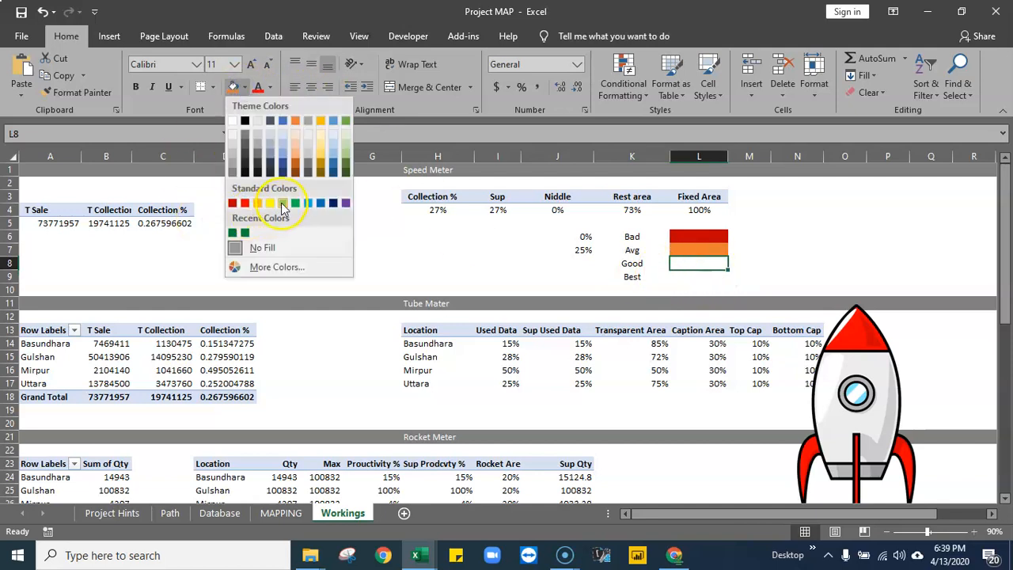
{"action": "left_click", "coordinate": [346, 162]}
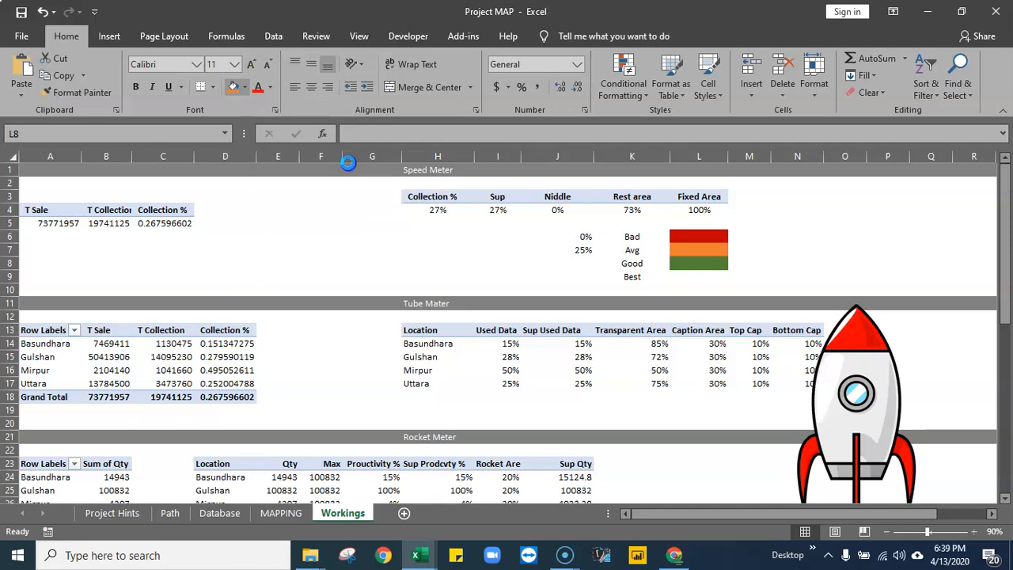
Fill cell L9, beside the Best label, with the recently used dark green
{"action": "left_click", "coordinate": [706, 277]}
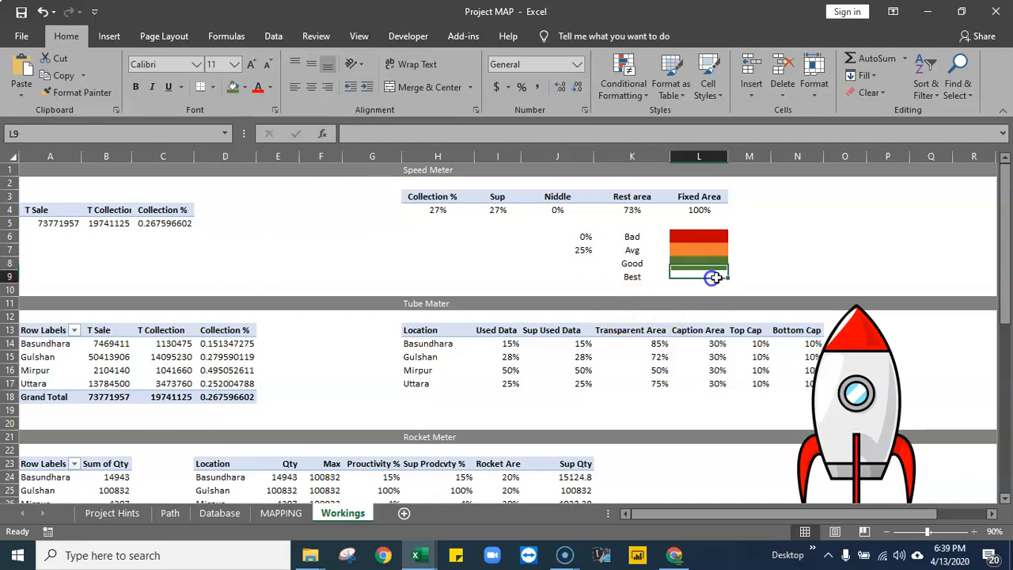
{"action": "left_click", "coordinate": [246, 89]}
{"action": "left_click", "coordinate": [242, 230]}
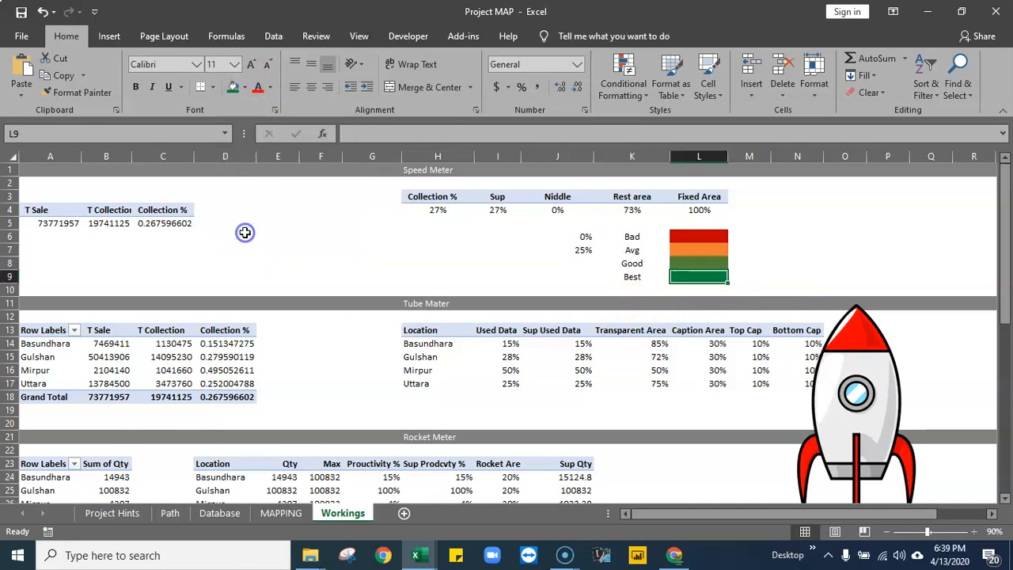
{"action": "left_click", "coordinate": [847, 250]}
Change the fill of cell L8, beside the Good label, to the base theme green
{"action": "left_click", "coordinate": [714, 262]}
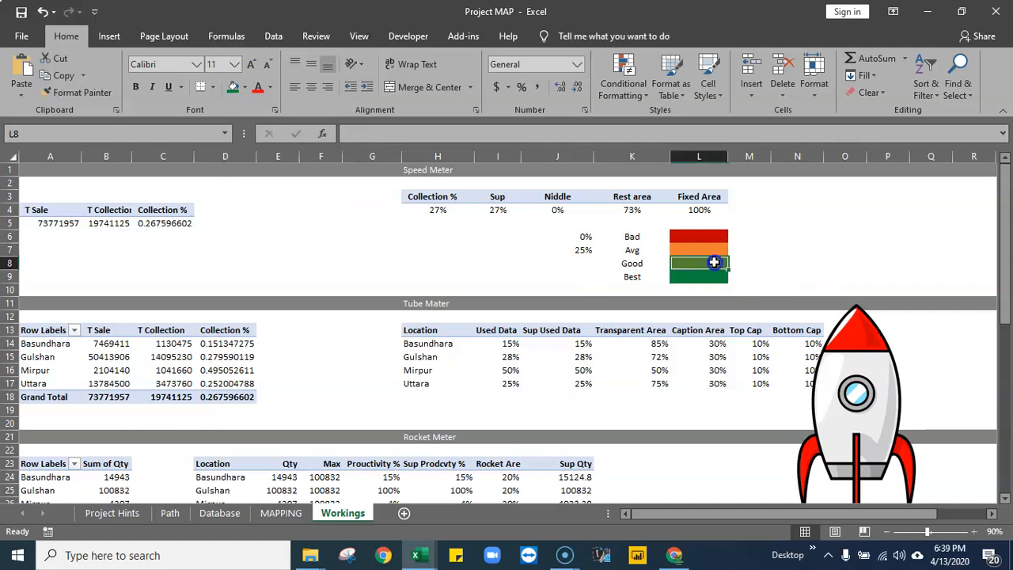
{"action": "left_click", "coordinate": [244, 87]}
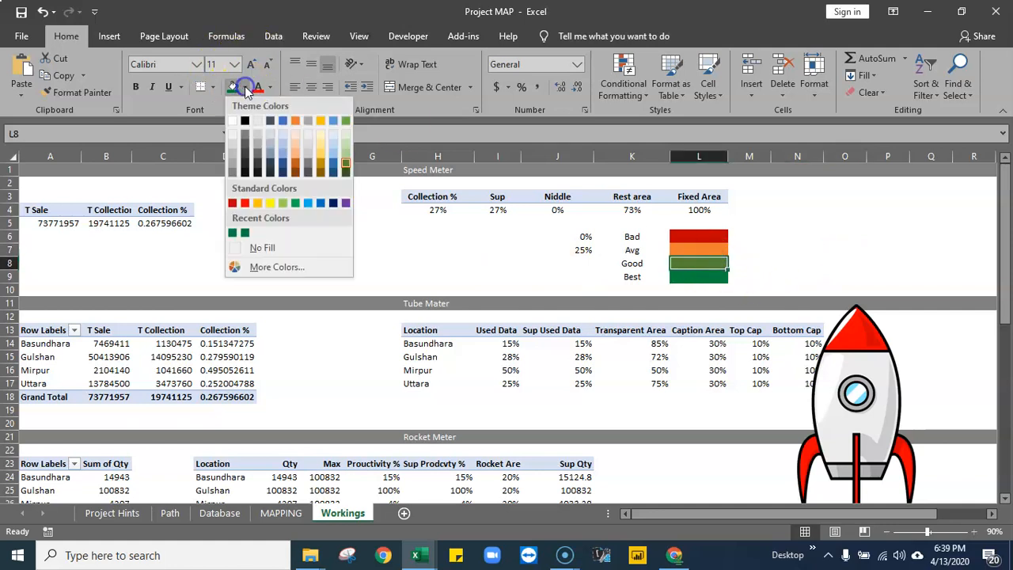
{"action": "left_click", "coordinate": [346, 120]}
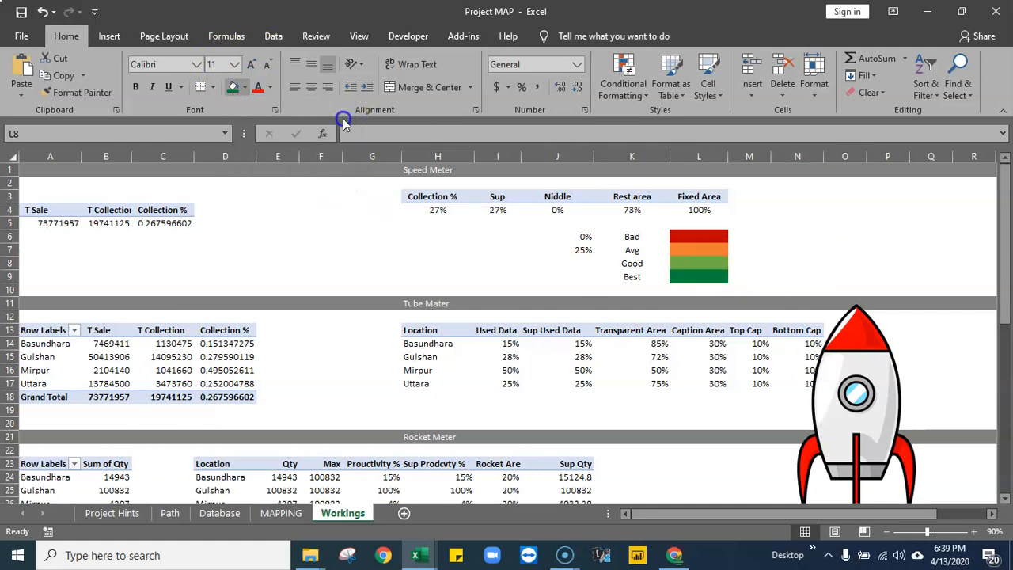
{"action": "left_click", "coordinate": [861, 276]}
{"action": "left_click", "coordinate": [697, 264]}
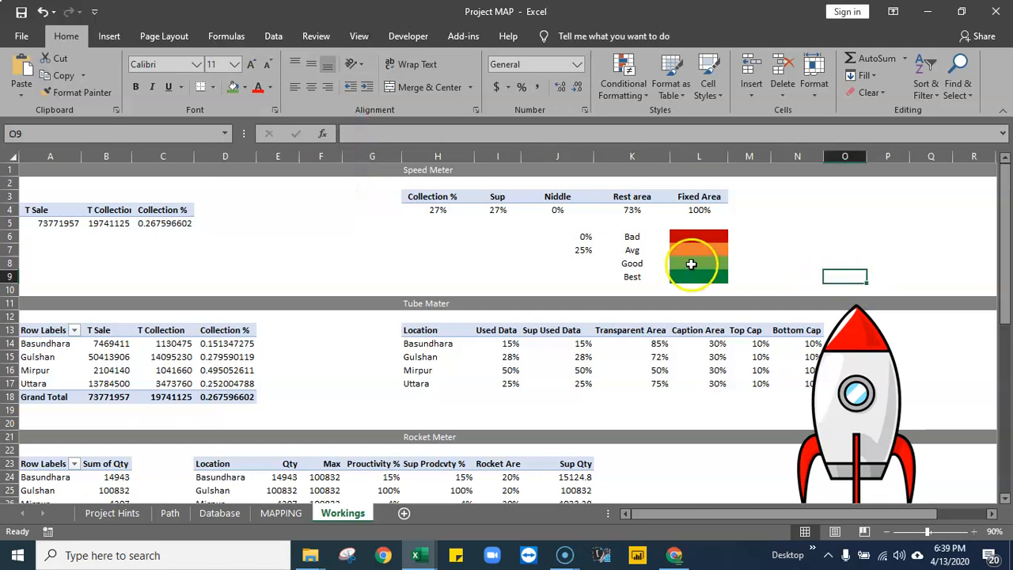
Enter 75% in cell J8, beside the Good label
{"action": "left_click", "coordinate": [586, 267]}
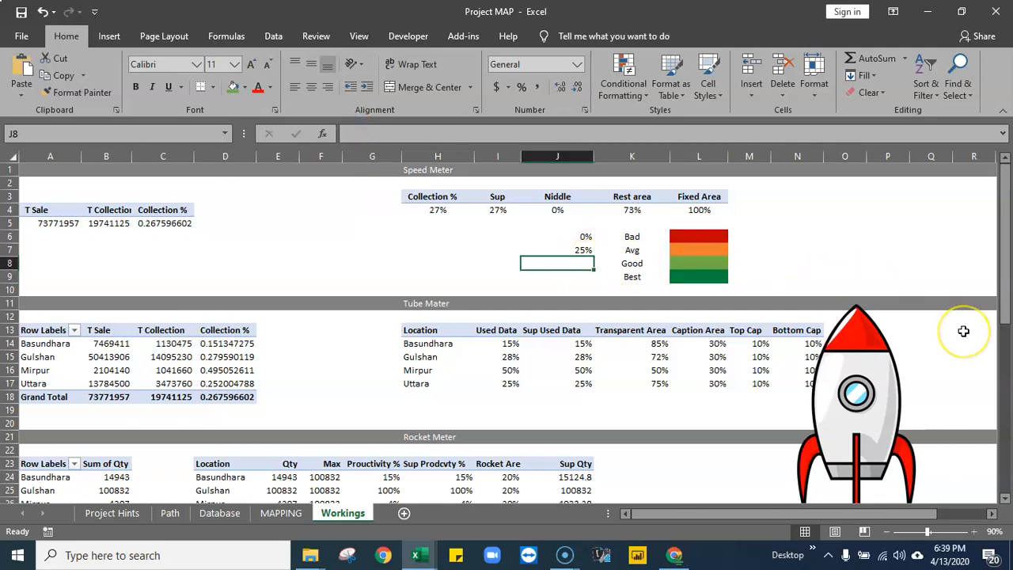
{"action": "type", "text": "75"}
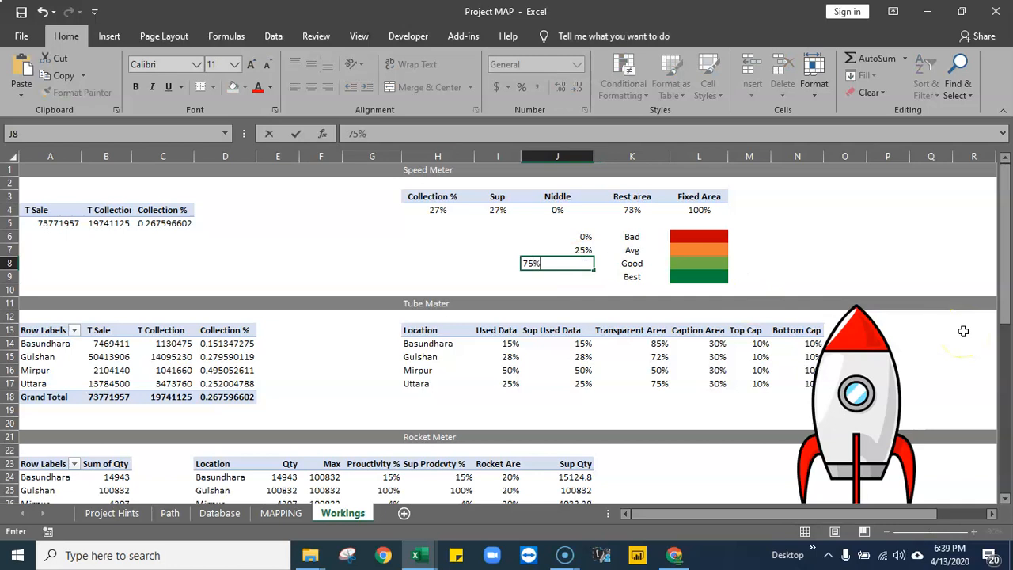
{"action": "key", "text": "Return"}
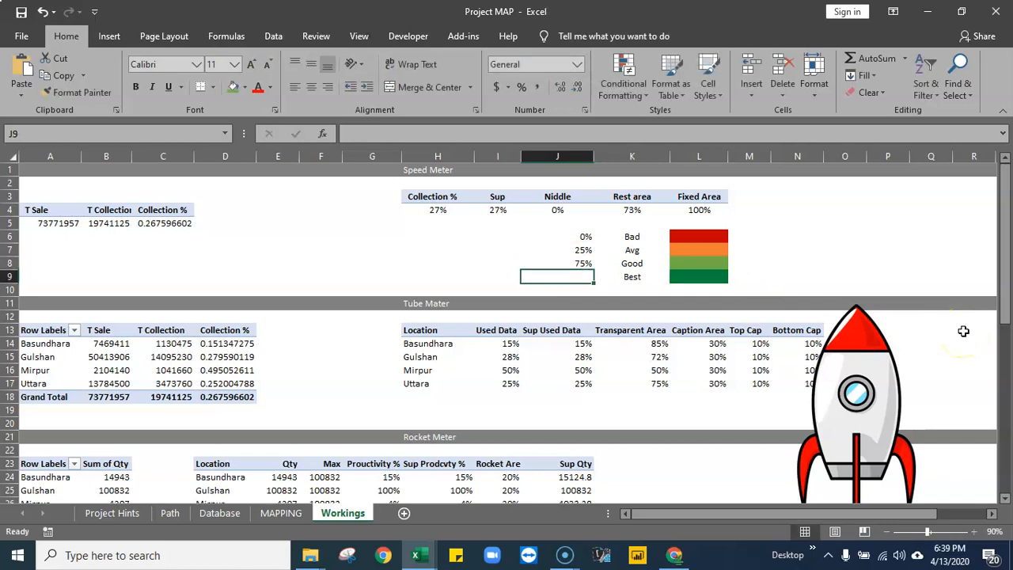
Set the Good threshold in J8 to 50% and the Best threshold in J9 to 75%
{"action": "key", "text": "Up"}
{"action": "type", "text": "5"}
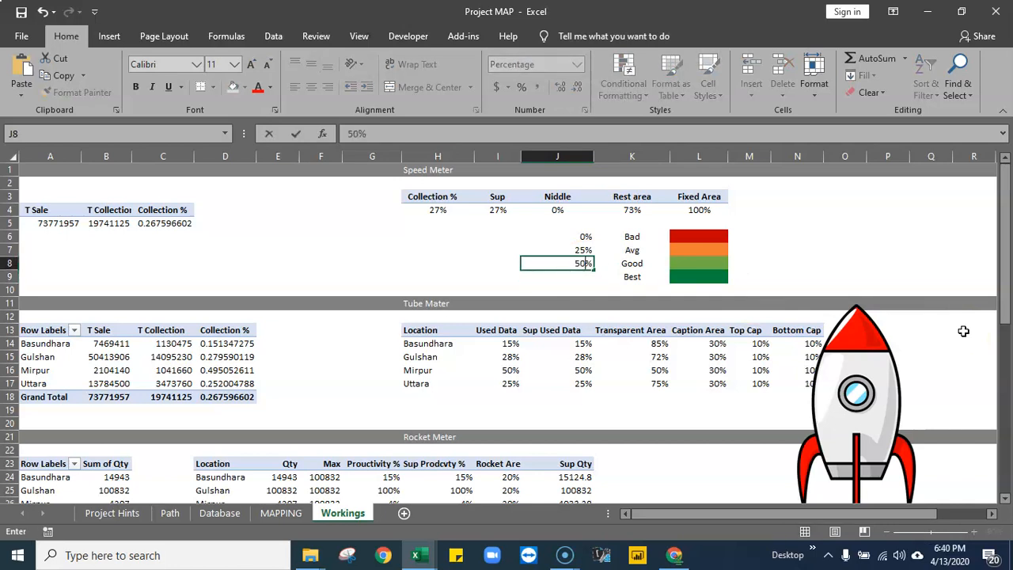
{"action": "type", "text": "0"}
{"action": "key", "text": "Return"}
{"action": "type", "text": "75"}
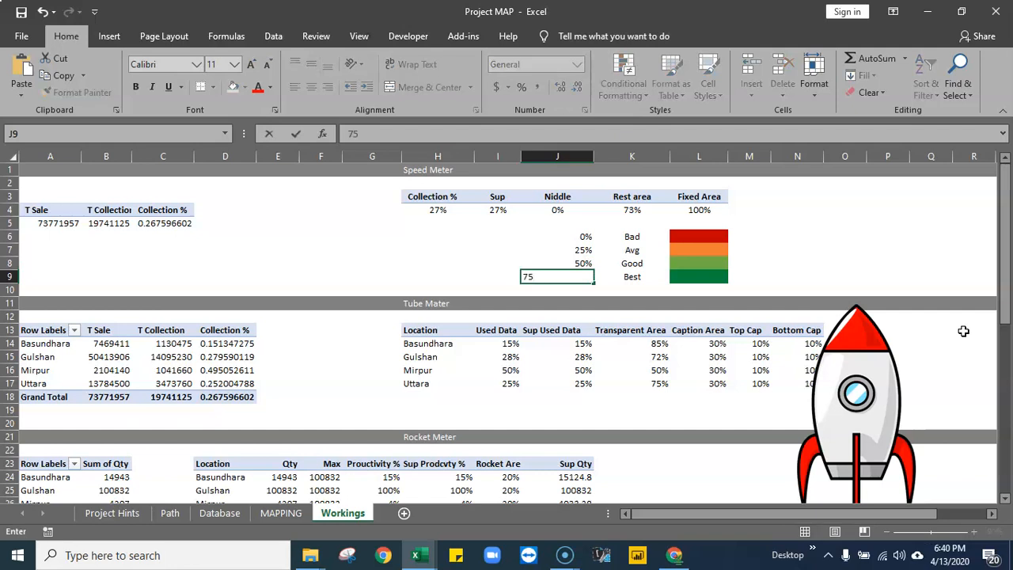
{"action": "key", "text": "Return"}
Apply all borders to the rating table in J6:L9 and centre the percentages in J6:J9
{"action": "left_click_drag", "start_coordinate": [580, 238], "coordinate": [707, 276]}
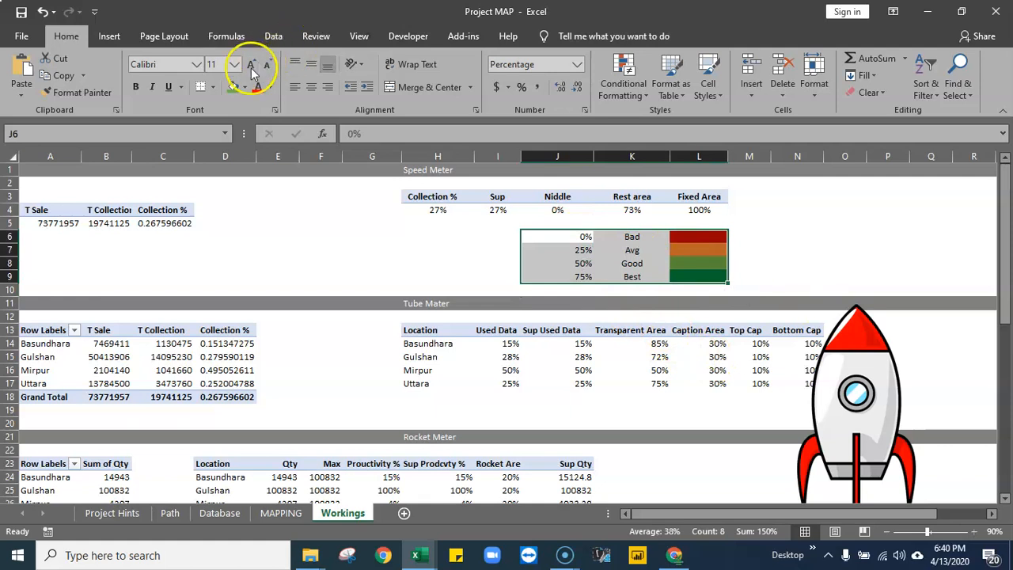
{"action": "left_click", "coordinate": [212, 87]}
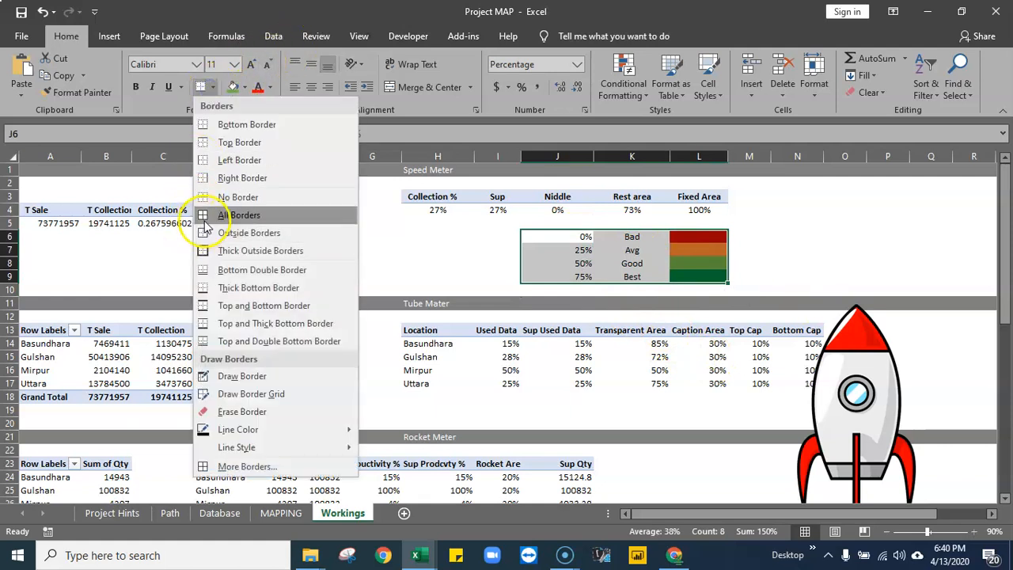
{"action": "left_click", "coordinate": [205, 222]}
{"action": "left_click_drag", "start_coordinate": [576, 238], "coordinate": [570, 276]}
{"action": "left_click", "coordinate": [312, 87]}
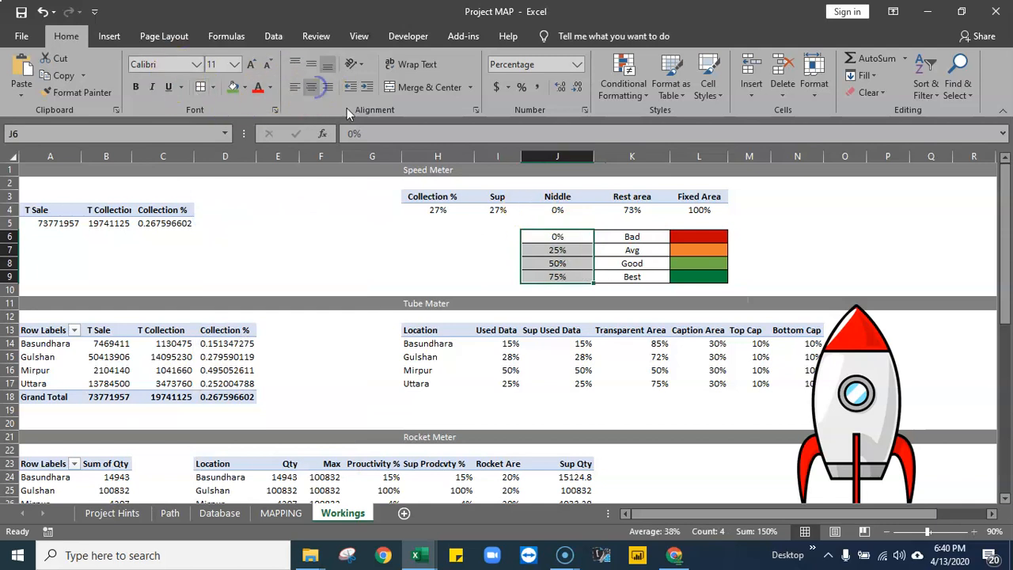
{"action": "left_click", "coordinate": [791, 225]}
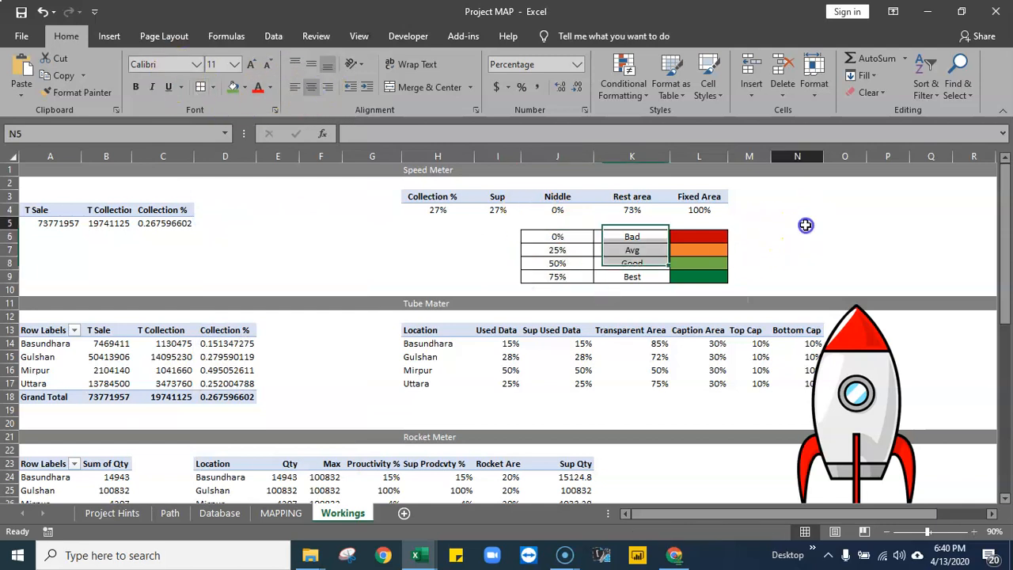
Move the rating table from J6:L9 to N3:P6, beside the speed meter figures
{"action": "left_click", "coordinate": [495, 222]}
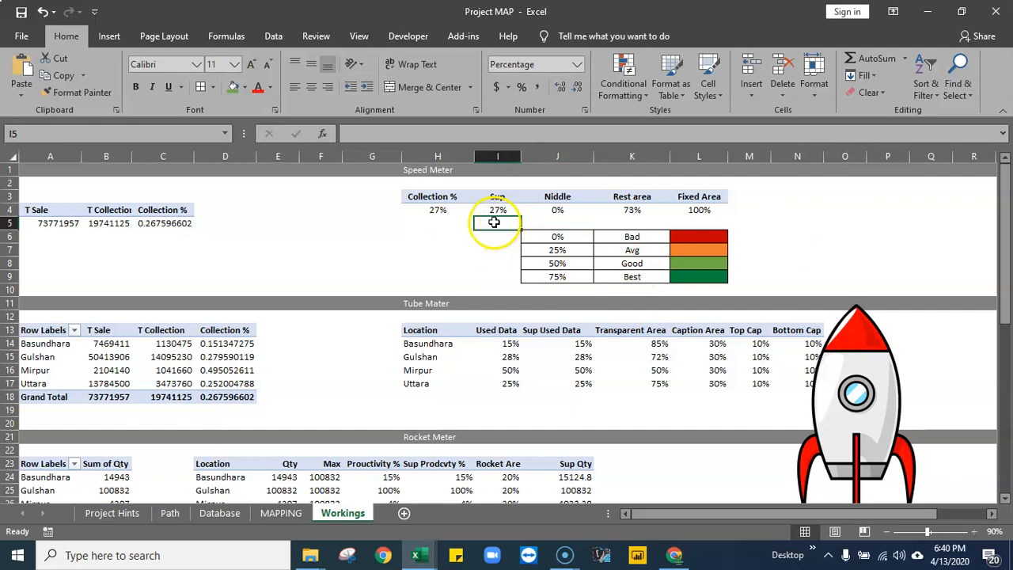
{"action": "left_click_drag", "start_coordinate": [528, 236], "coordinate": [690, 277]}
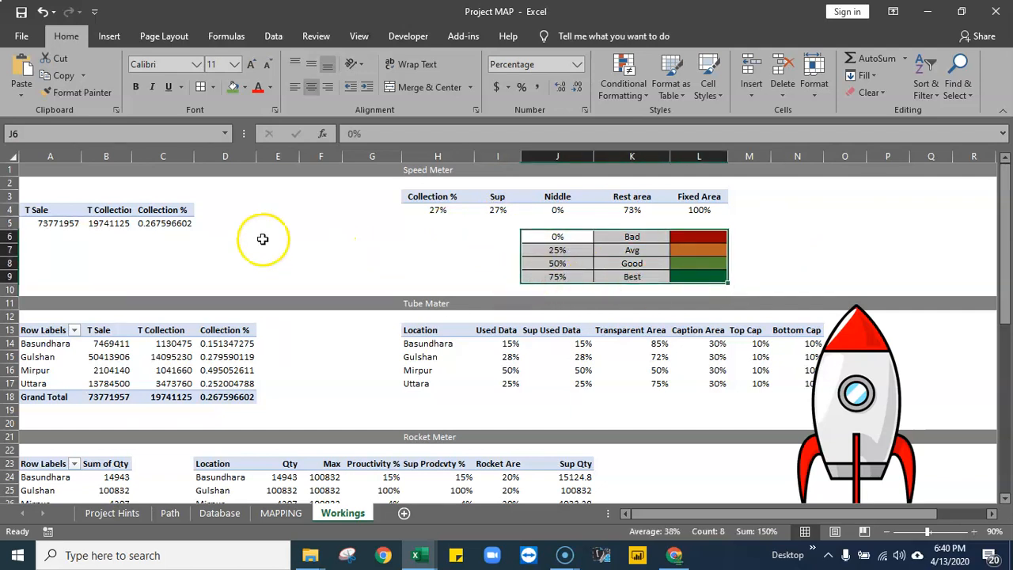
{"action": "left_click_drag", "start_coordinate": [522, 257], "coordinate": [785, 211]}
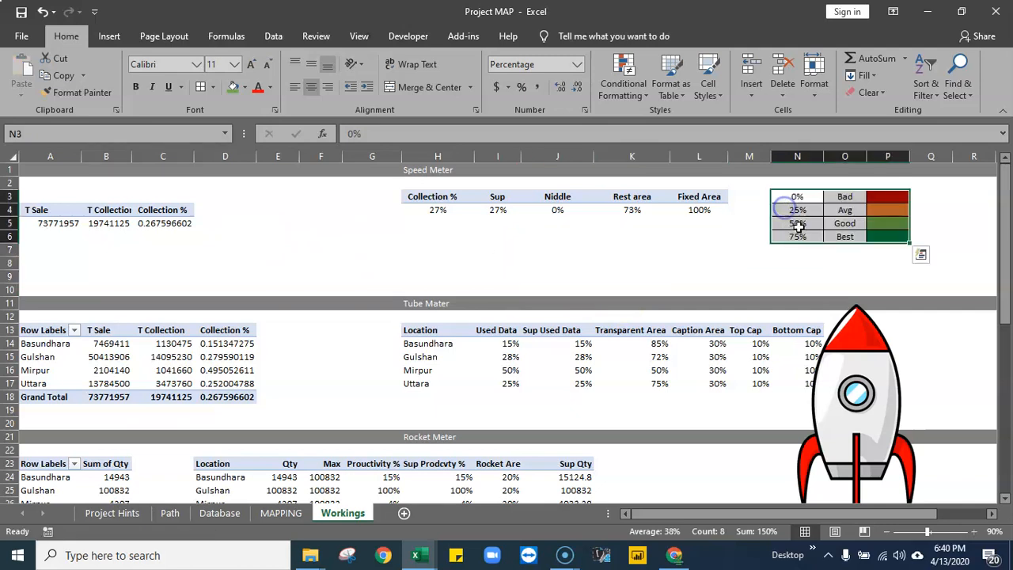
{"action": "left_click", "coordinate": [964, 222]}
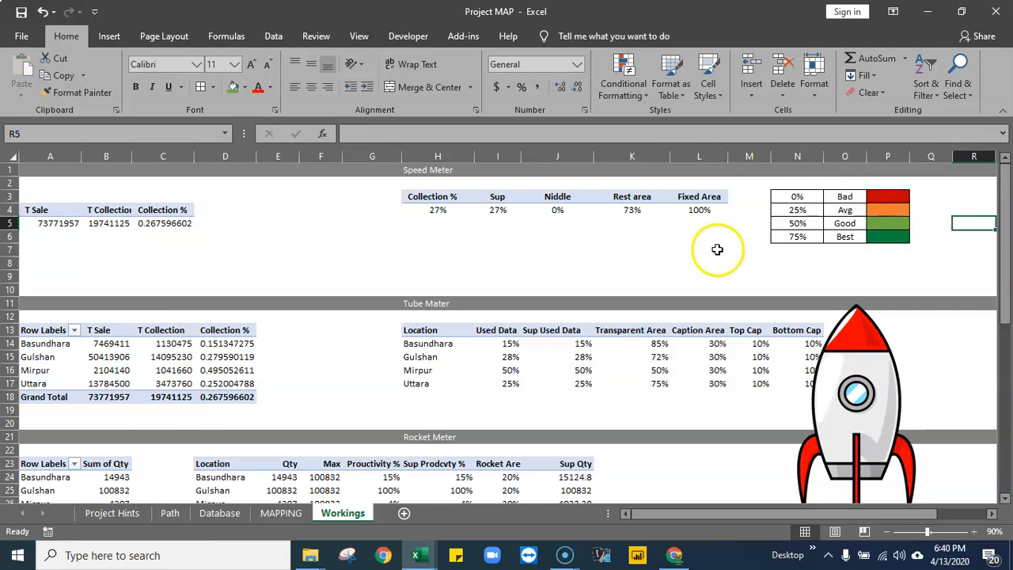
{"action": "left_click", "coordinate": [503, 226]}
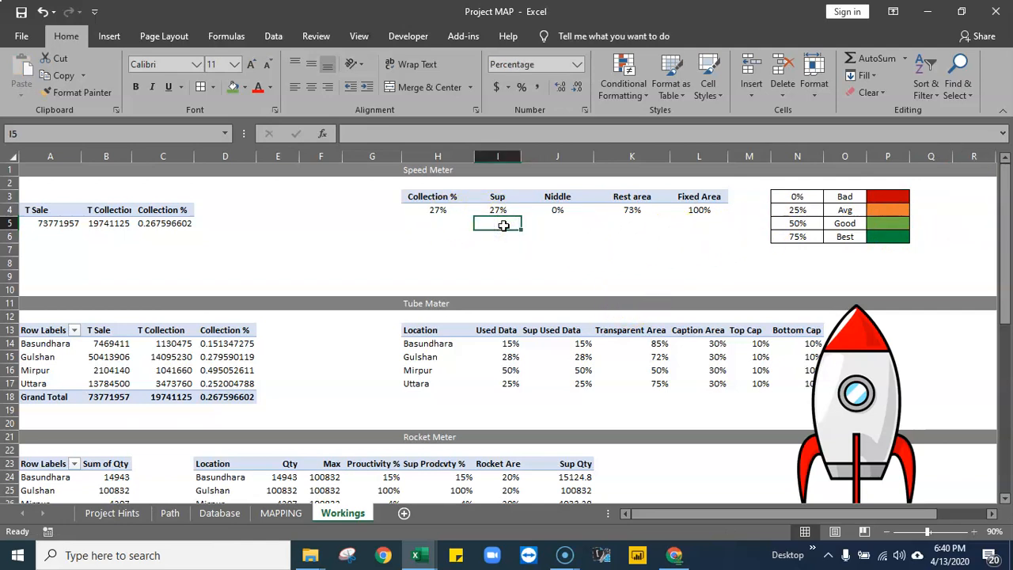
{"action": "left_click", "coordinate": [497, 209]}
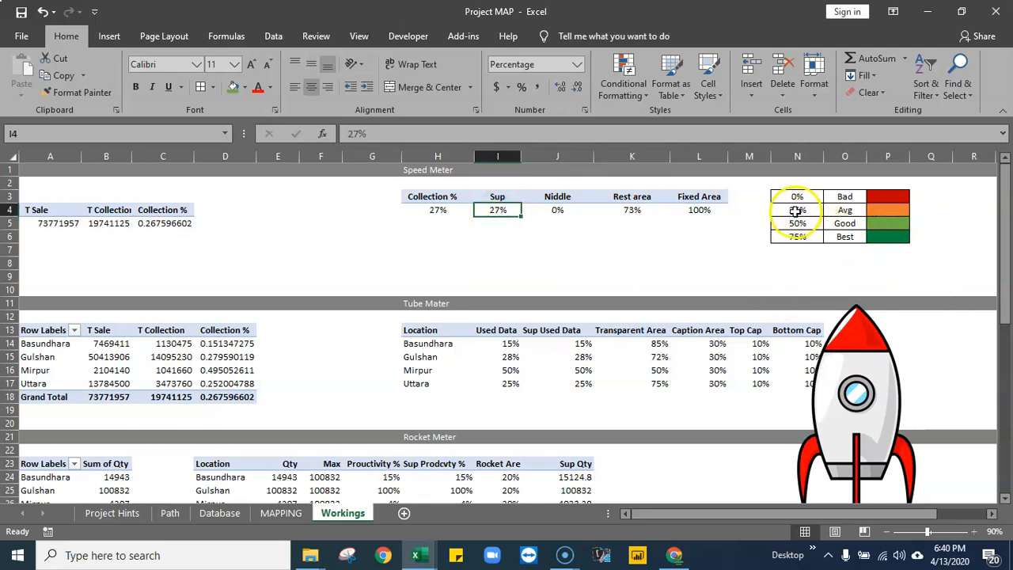
{"action": "left_click_drag", "start_coordinate": [796, 211], "coordinate": [847, 209]}
Enter =VLOOKUP(I4,$N$3:$O$6,2,TRUE) in I5 to look up the rating for the Sup percentage
{"action": "left_click", "coordinate": [497, 224]}
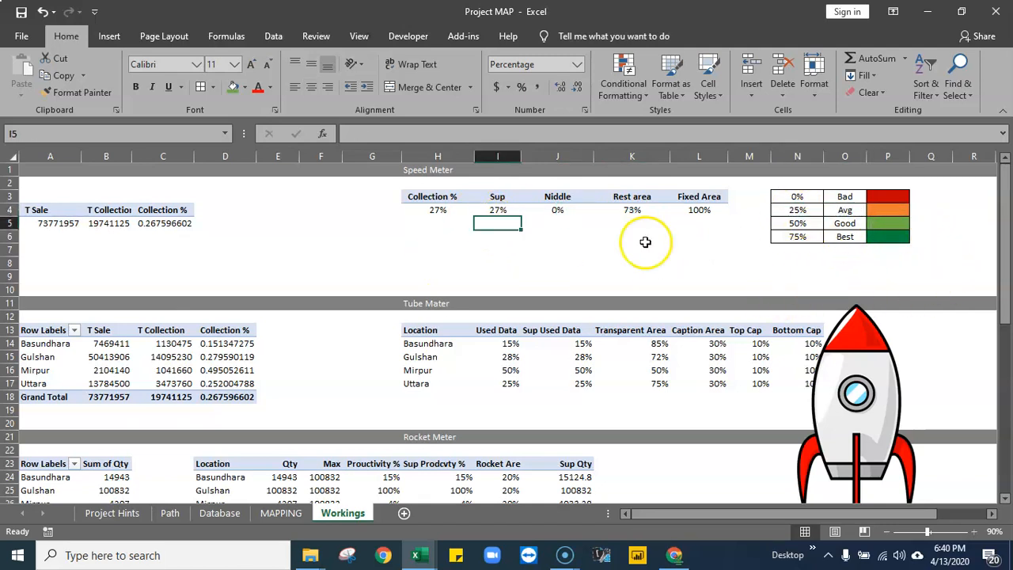
{"action": "type", "text": "=vlo"}
{"action": "key", "text": "Tab"}
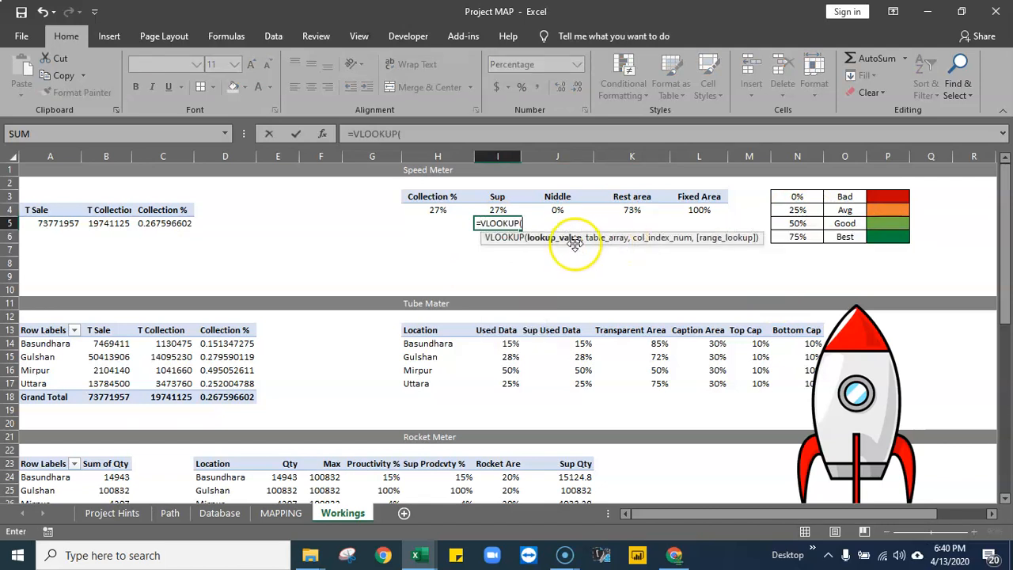
{"action": "left_click", "coordinate": [493, 210]}
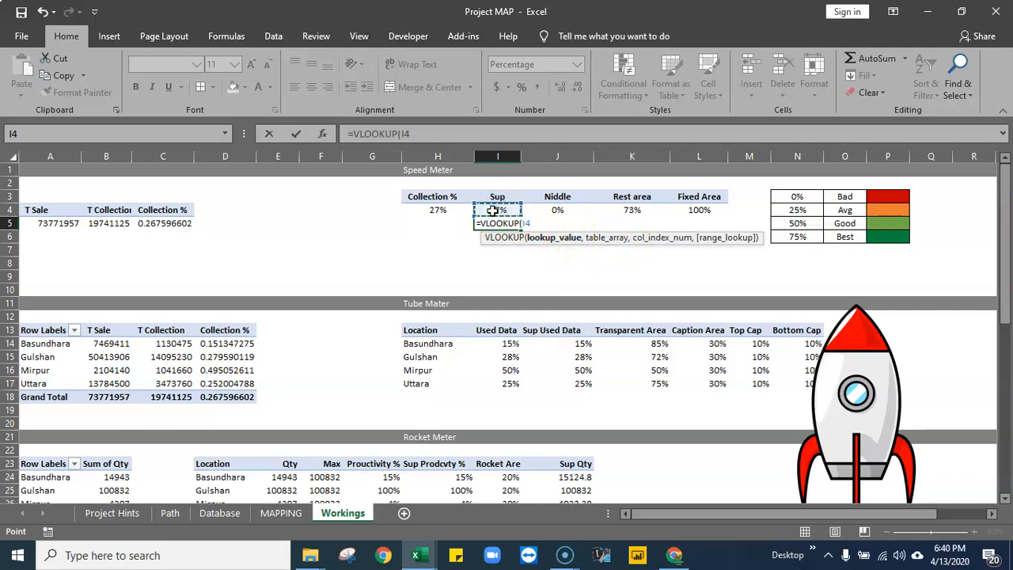
{"action": "type", "text": ","}
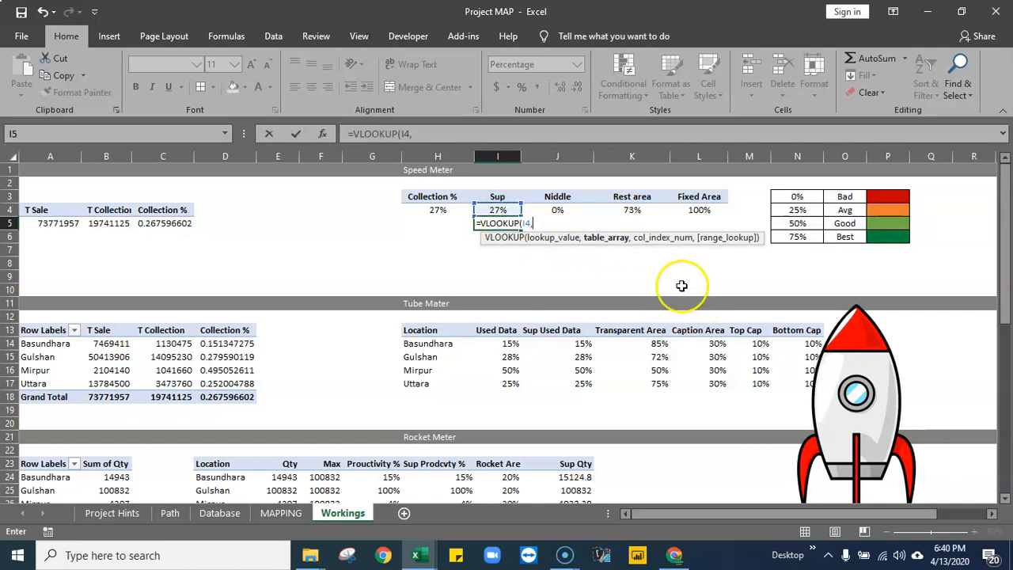
{"action": "left_click_drag", "start_coordinate": [802, 197], "coordinate": [845, 237]}
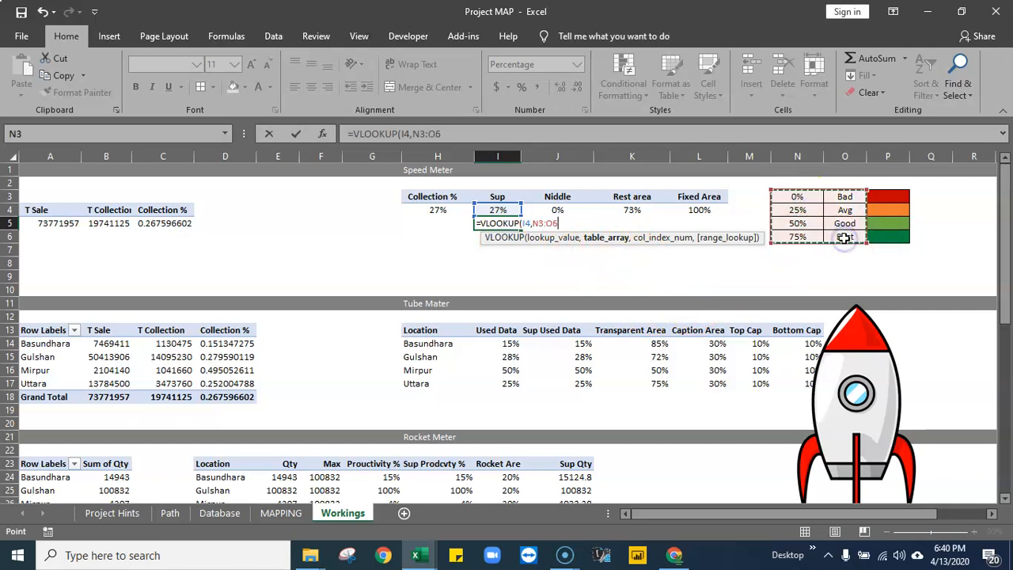
{"action": "key", "text": "F4"}
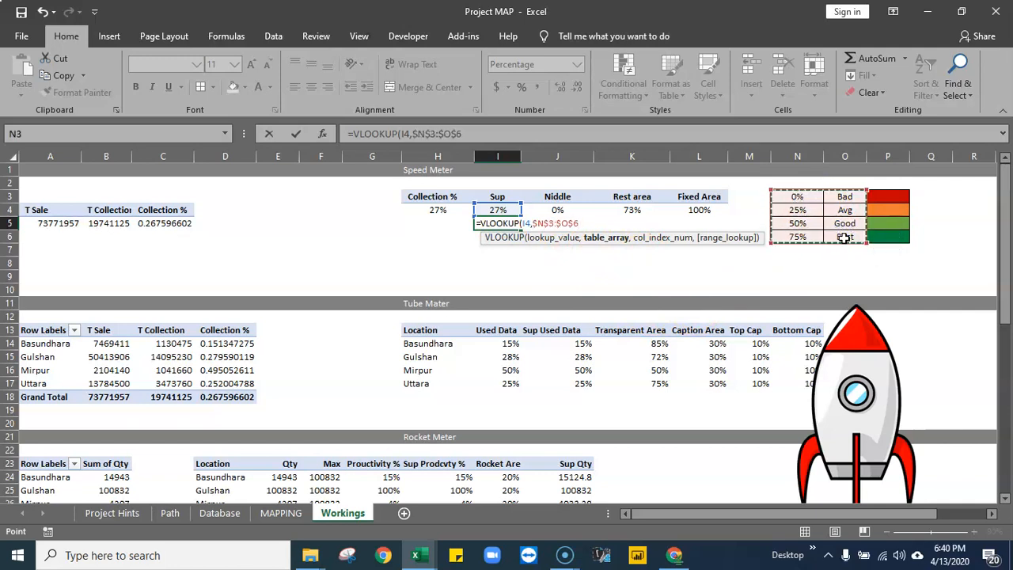
{"action": "type", "text": ","}
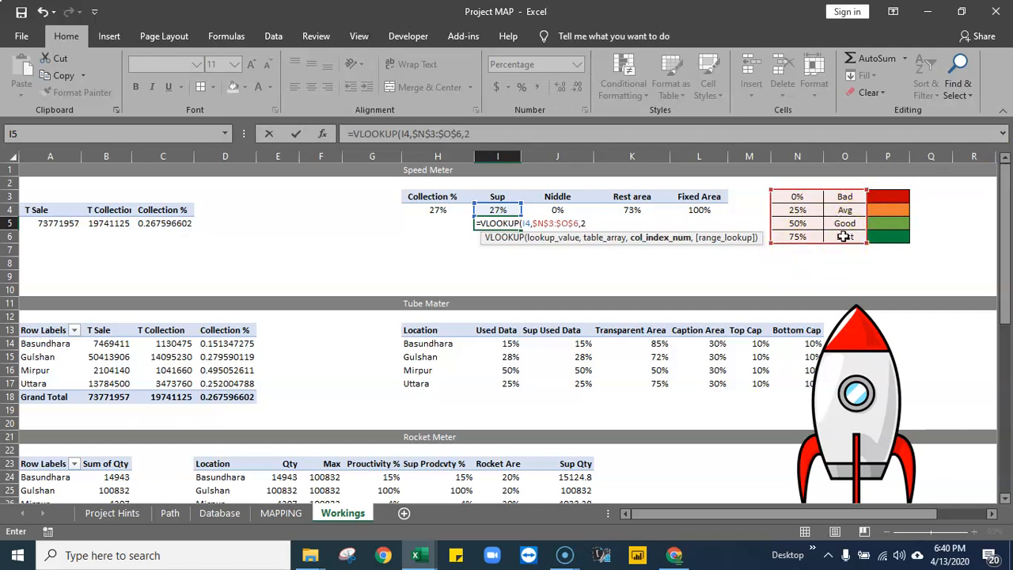
{"action": "type", "text": "2,"}
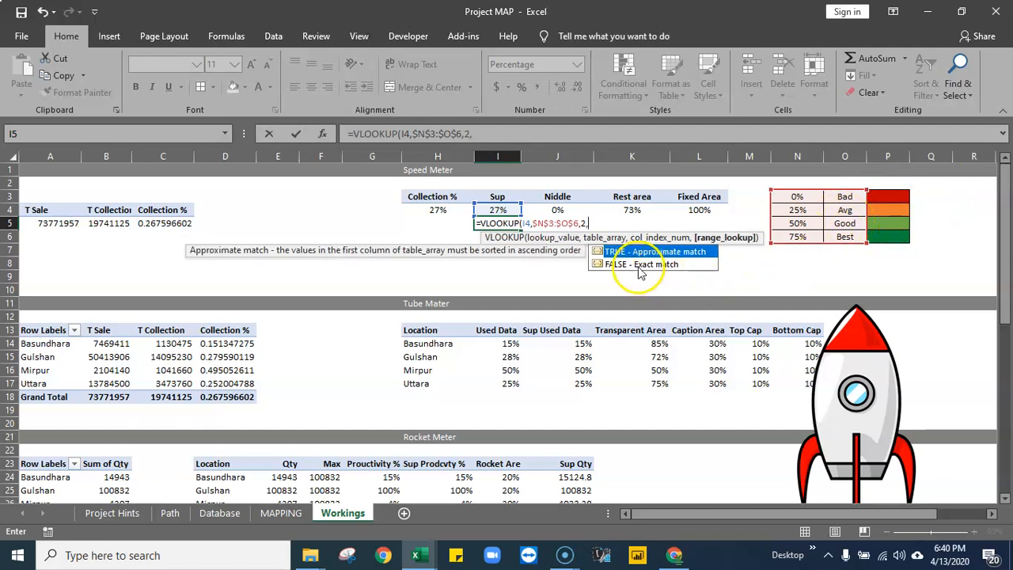
{"action": "double_click", "coordinate": [658, 254]}
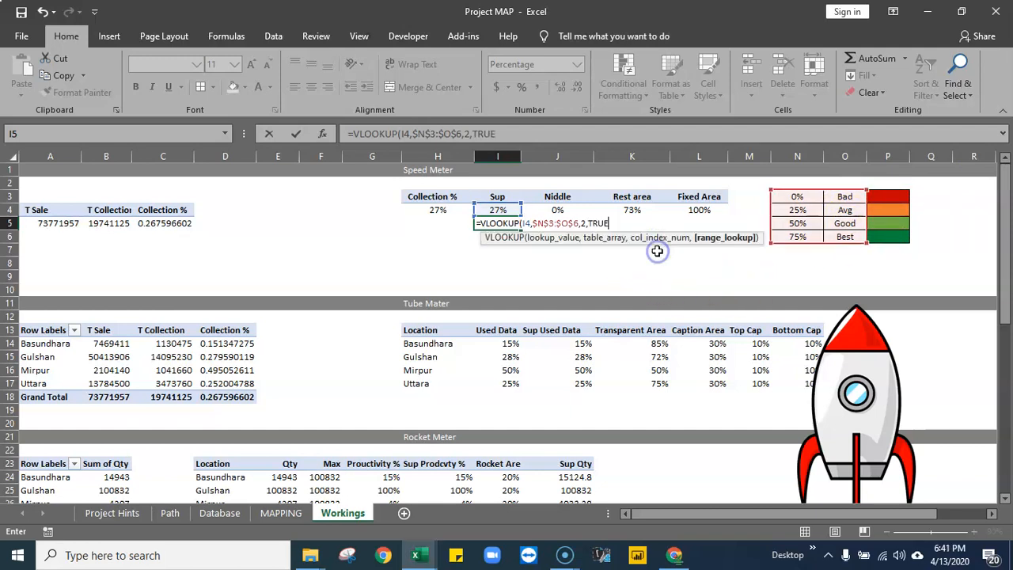
{"action": "key", "text": "Return"}
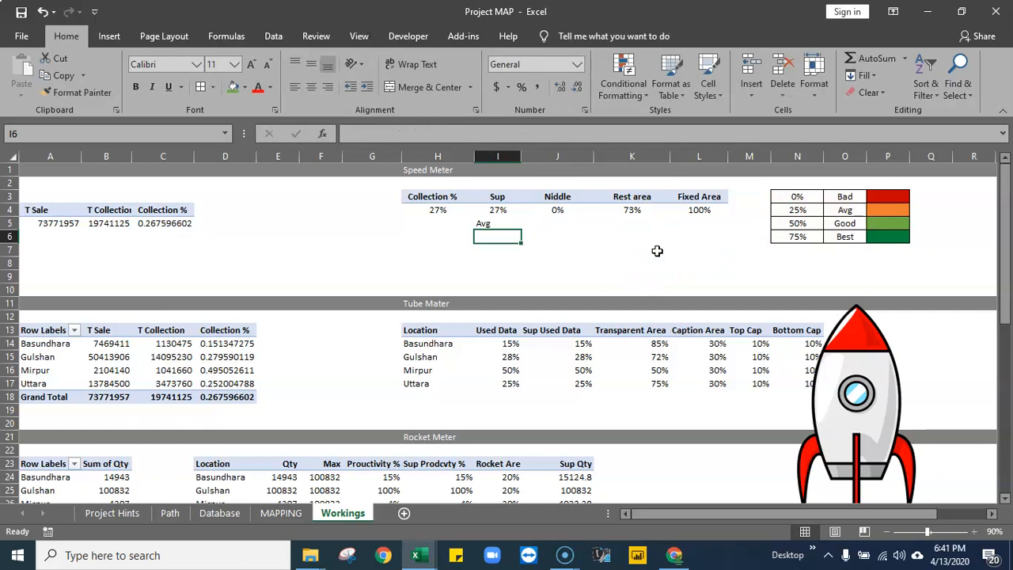
Centre the rating lookup result in cell I5
{"action": "left_click", "coordinate": [481, 224]}
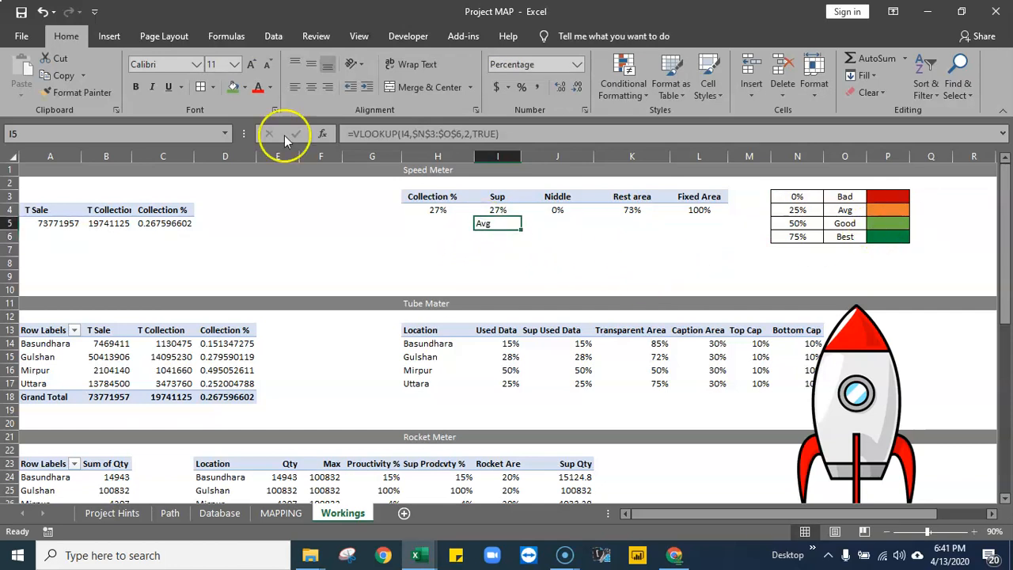
{"action": "left_click", "coordinate": [311, 87]}
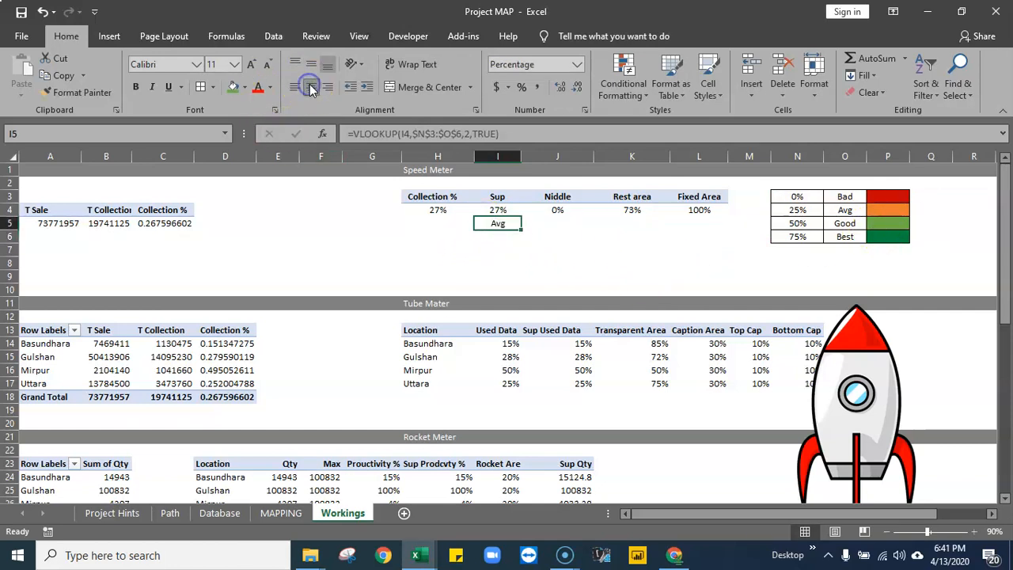
{"action": "left_click", "coordinate": [508, 239]}
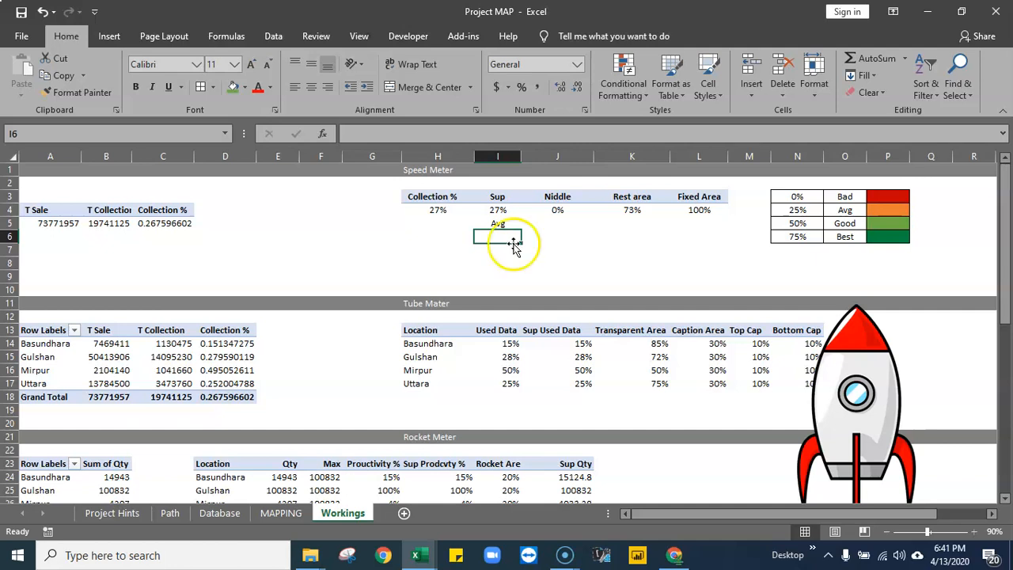
{"action": "left_click", "coordinate": [505, 225]}
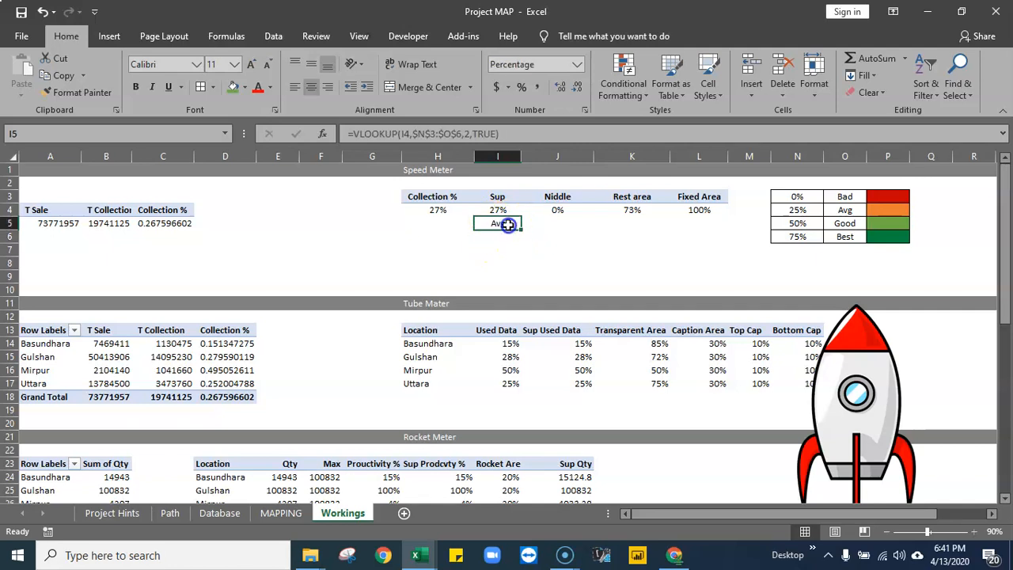
Enter ="Service Level "&I5 in I6 to build the speed meter's caption text from the rating
{"action": "left_click", "coordinate": [495, 239]}
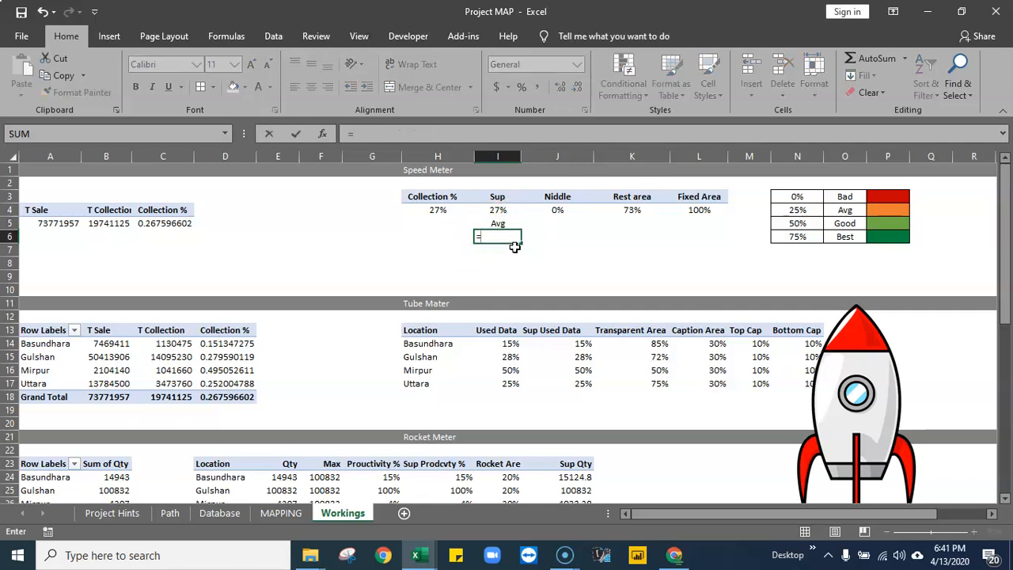
{"action": "left_click", "coordinate": [486, 236]}
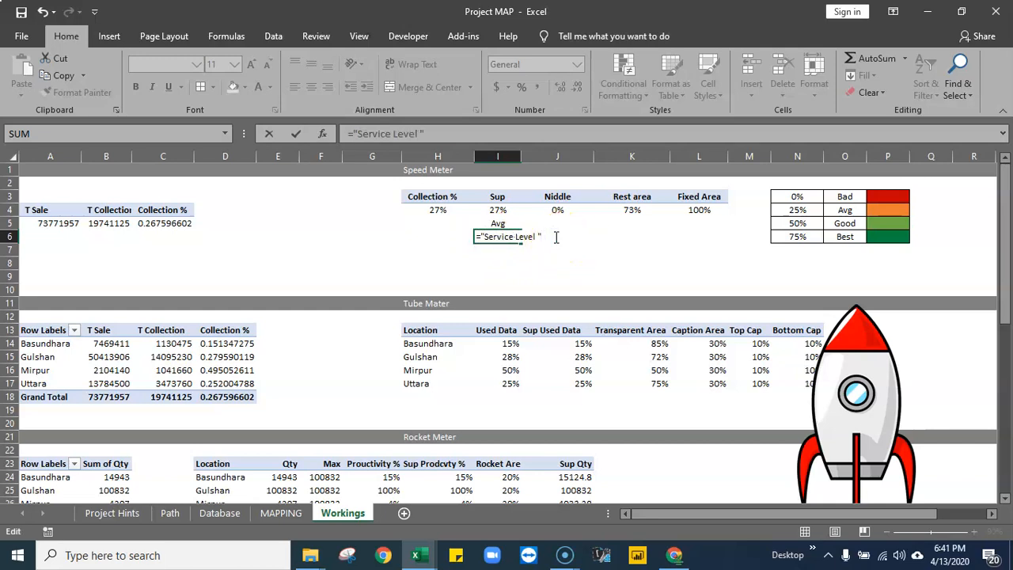
{"action": "left_click", "coordinate": [501, 224]}
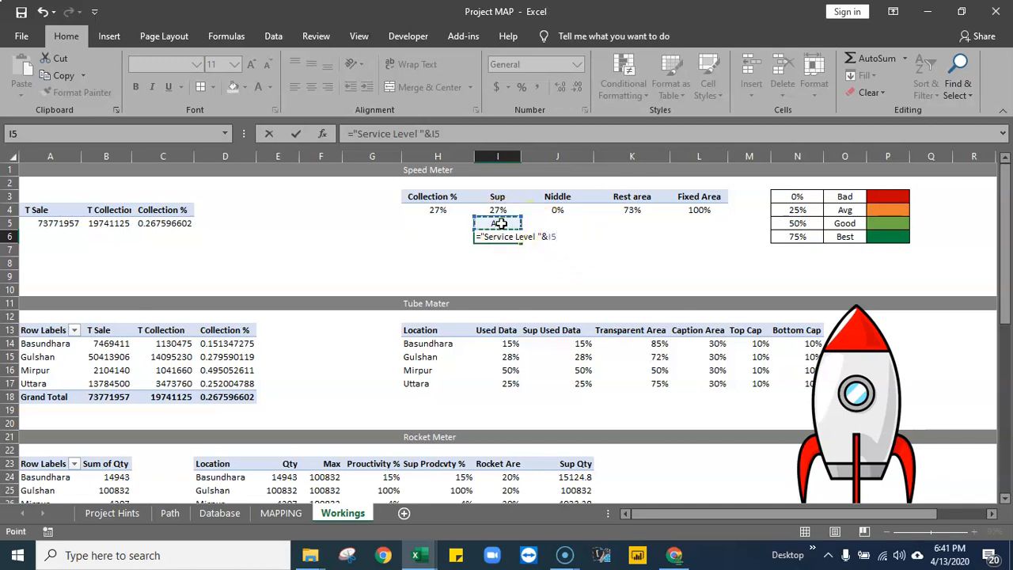
{"action": "key", "text": "Return"}
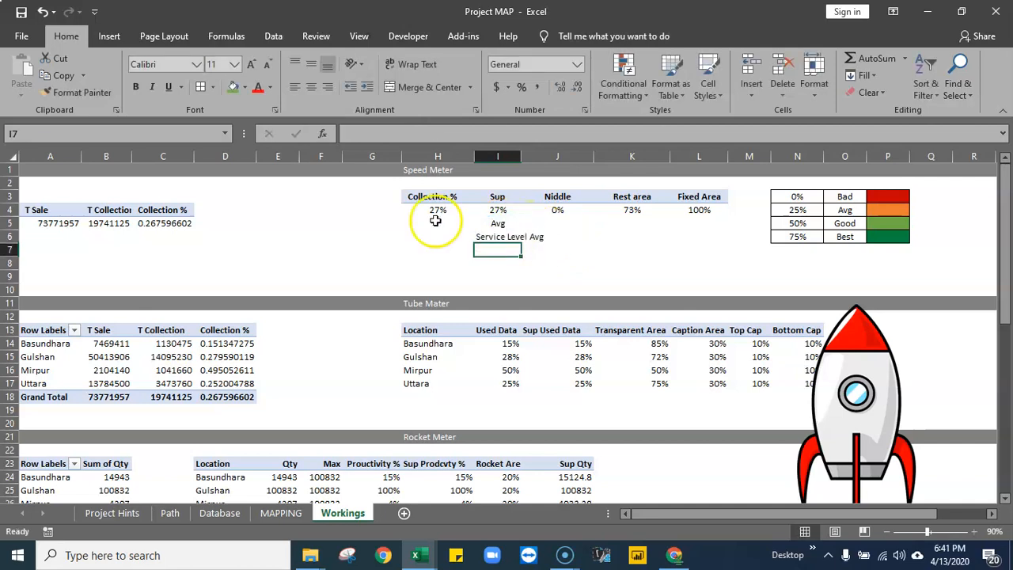
Set the Sup percentage in I4 to 56% to test the rating lookup and caption text
{"action": "left_click", "coordinate": [503, 237]}
{"action": "left_click", "coordinate": [500, 210]}
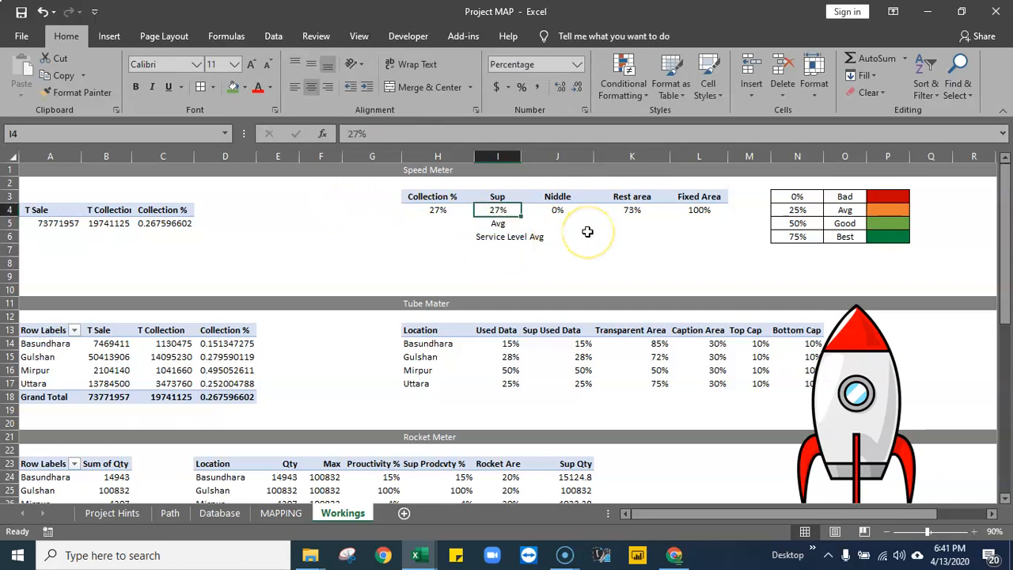
{"action": "type", "text": "56"}
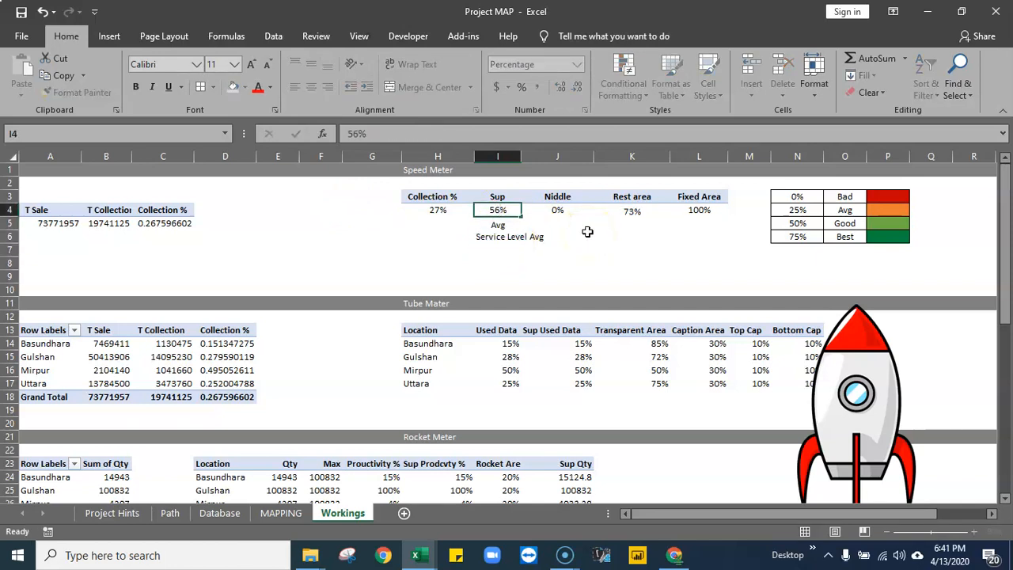
{"action": "key", "text": "Return"}
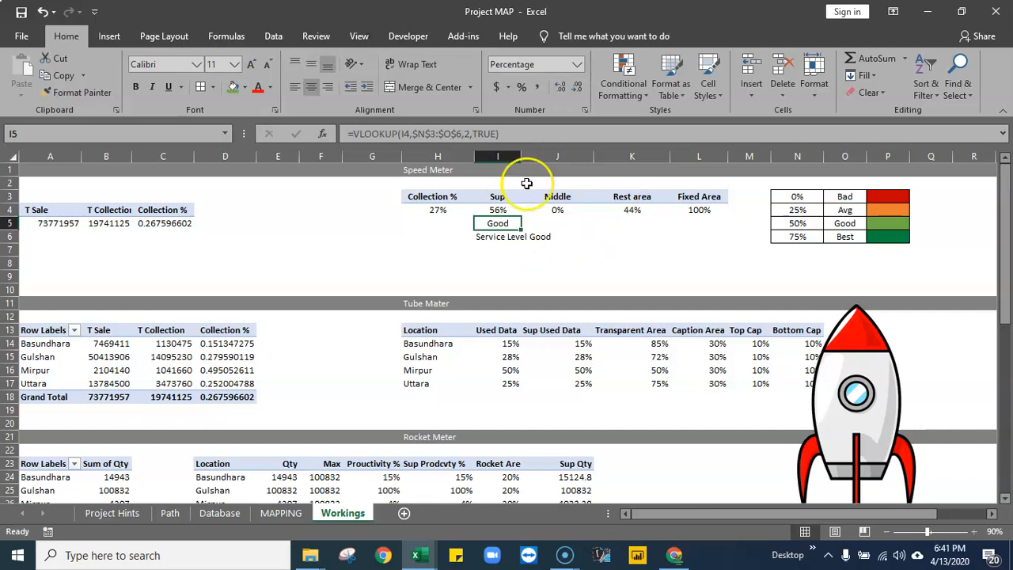
{"action": "left_click", "coordinate": [500, 239]}
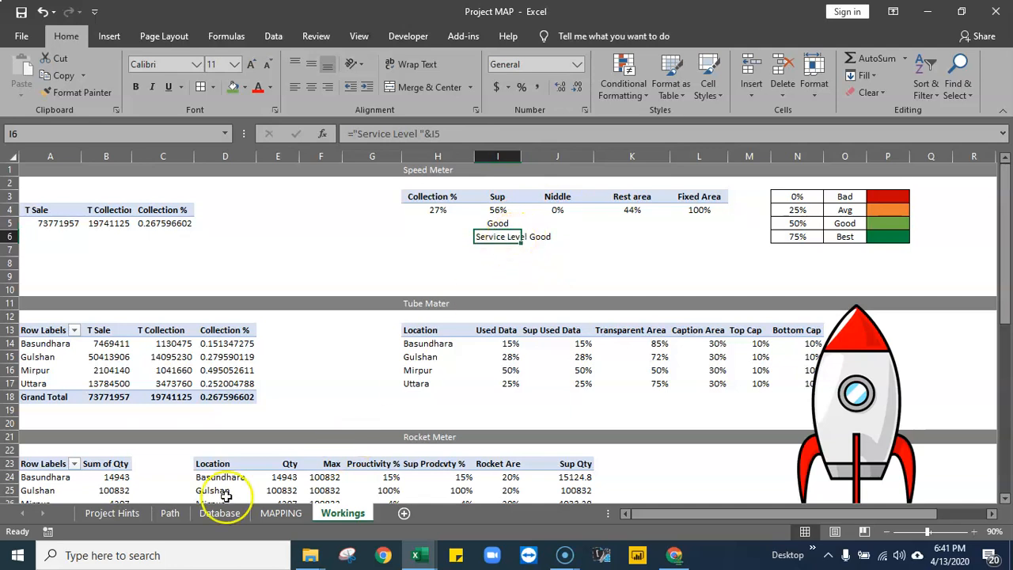
Check the gauge and the caption bar on the MAPPING sheet against the Good rating's colour cell on the Workings sheet
{"action": "left_click", "coordinate": [281, 513]}
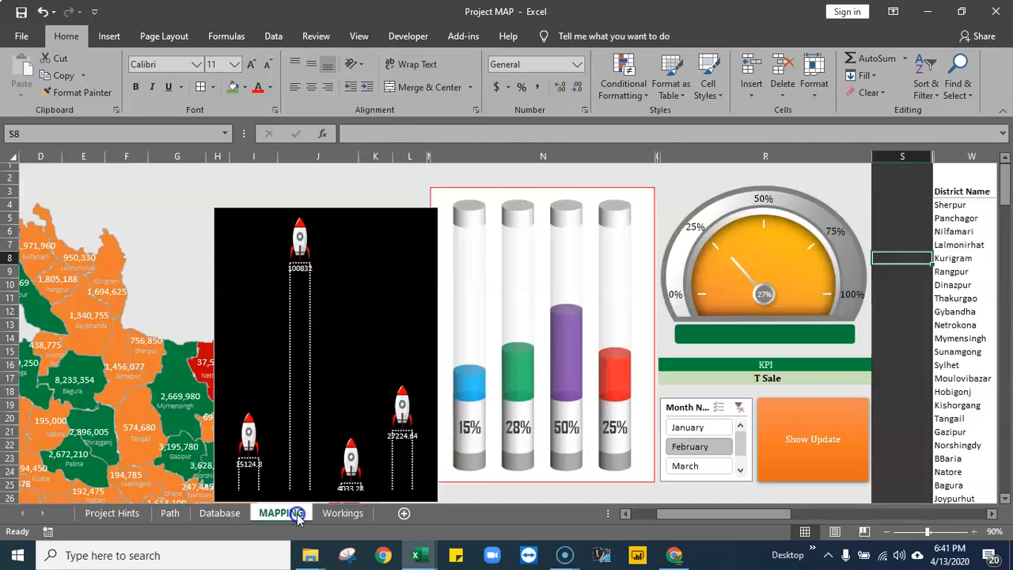
{"action": "left_click", "coordinate": [777, 336]}
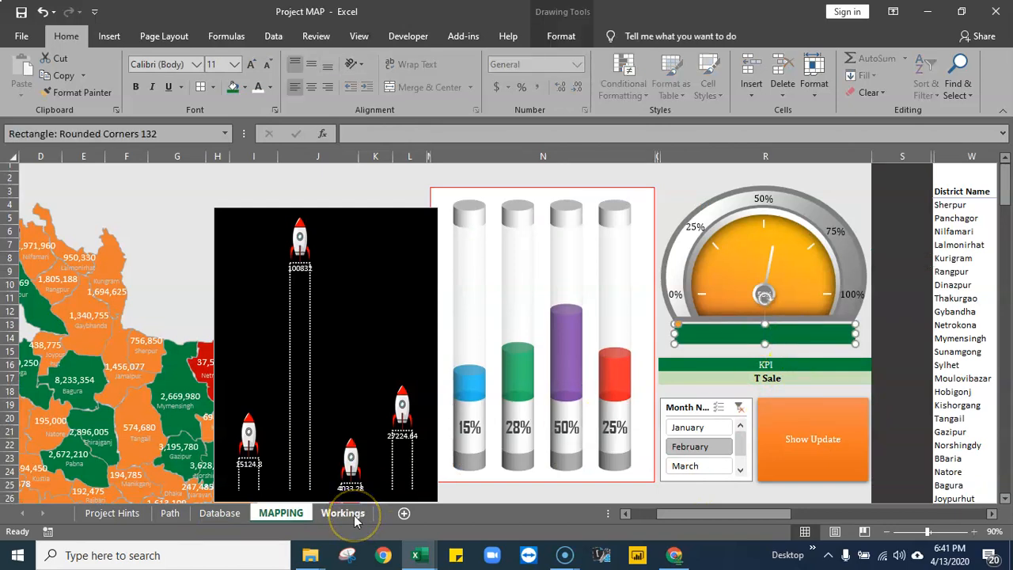
{"action": "left_click", "coordinate": [882, 258]}
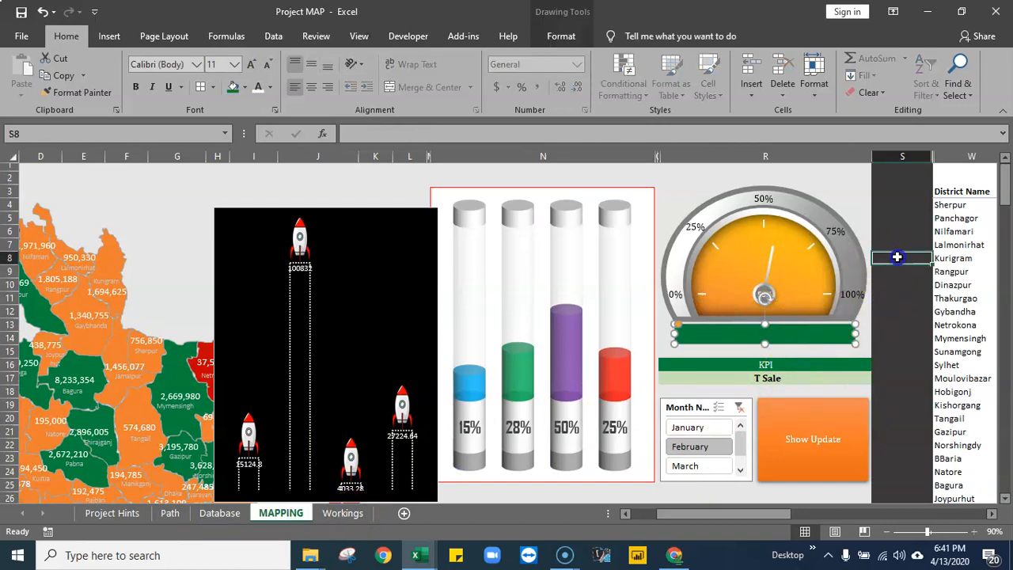
{"action": "left_click", "coordinate": [348, 513]}
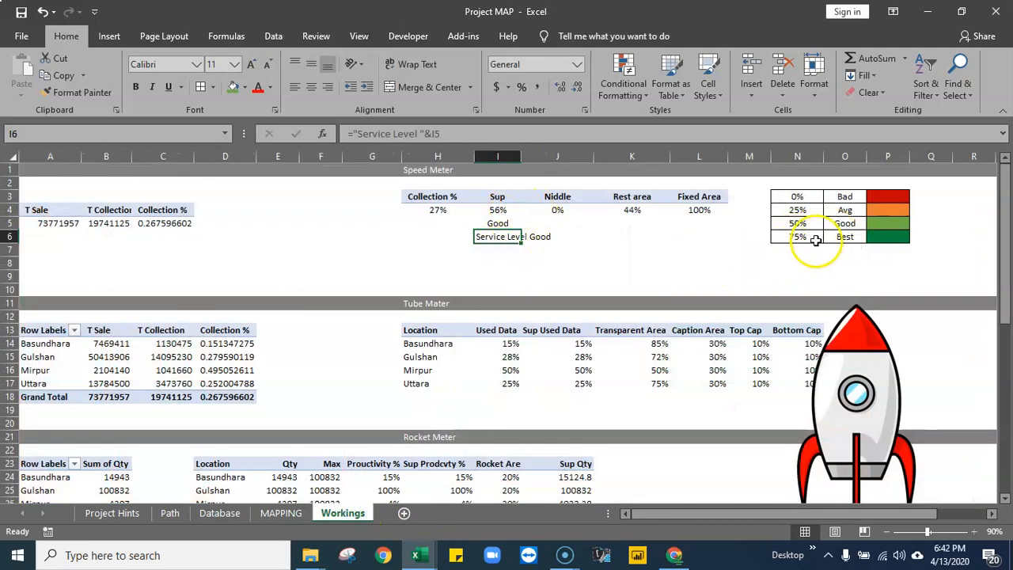
{"action": "left_click", "coordinate": [903, 224]}
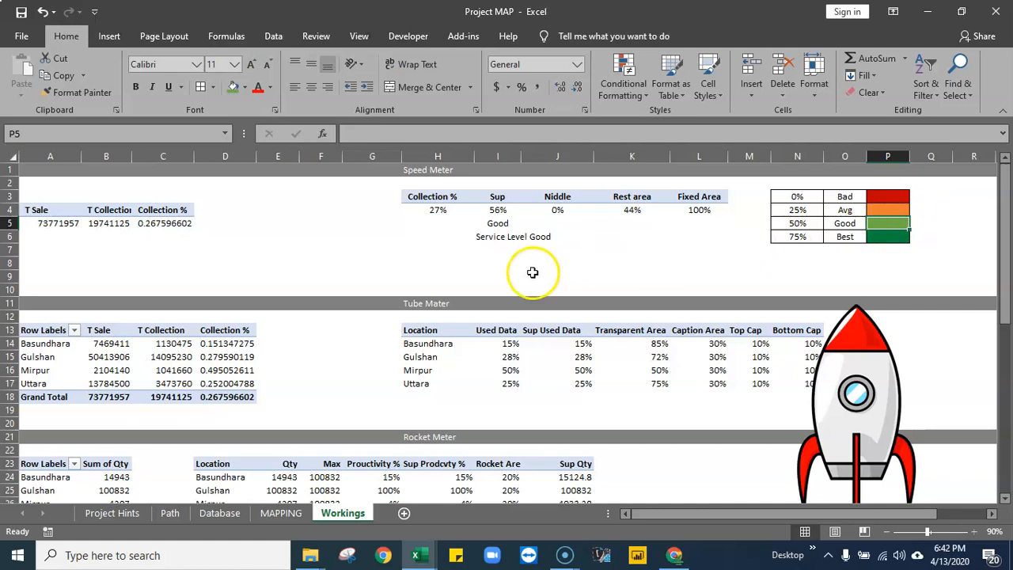
Centre the Service Level caption text in cell I6
{"action": "left_click", "coordinate": [504, 236]}
{"action": "left_click", "coordinate": [312, 90]}
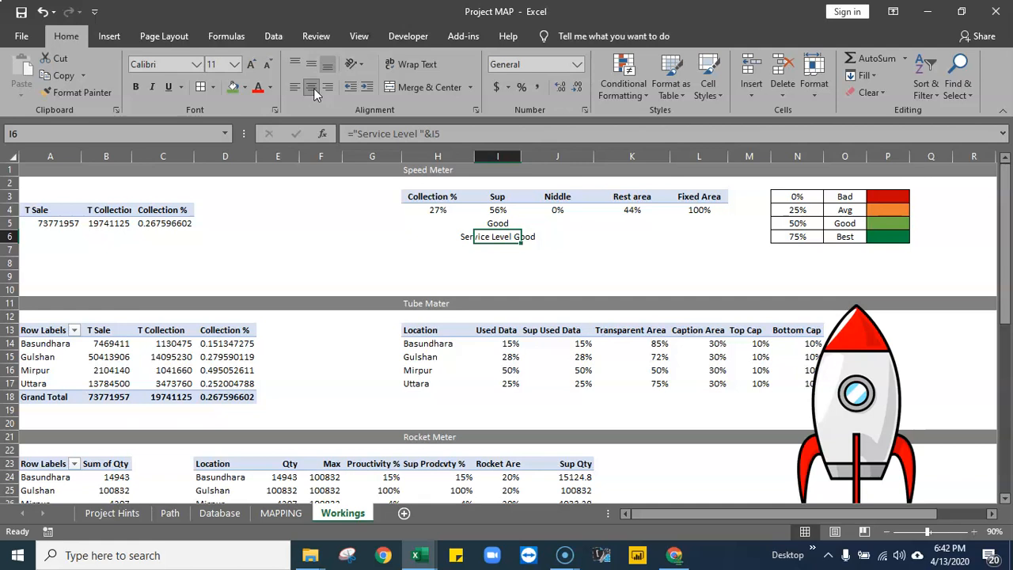
{"action": "left_click", "coordinate": [618, 261]}
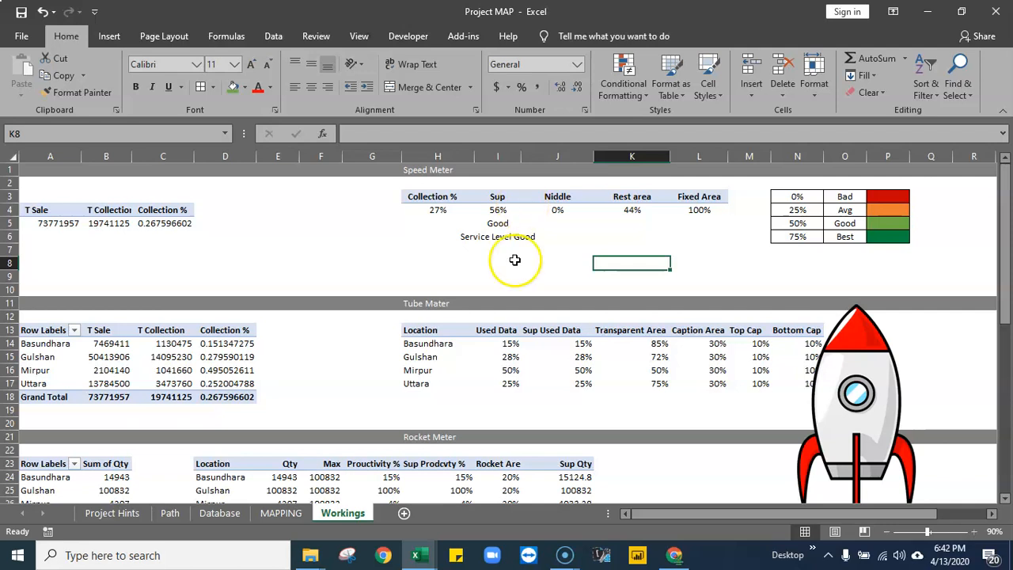
Open the Workings sheet's code and add Call speedmeter_caption below Call speedmeter in Worksheet_PivotTableUpdate
{"action": "right_click", "coordinate": [349, 512]}
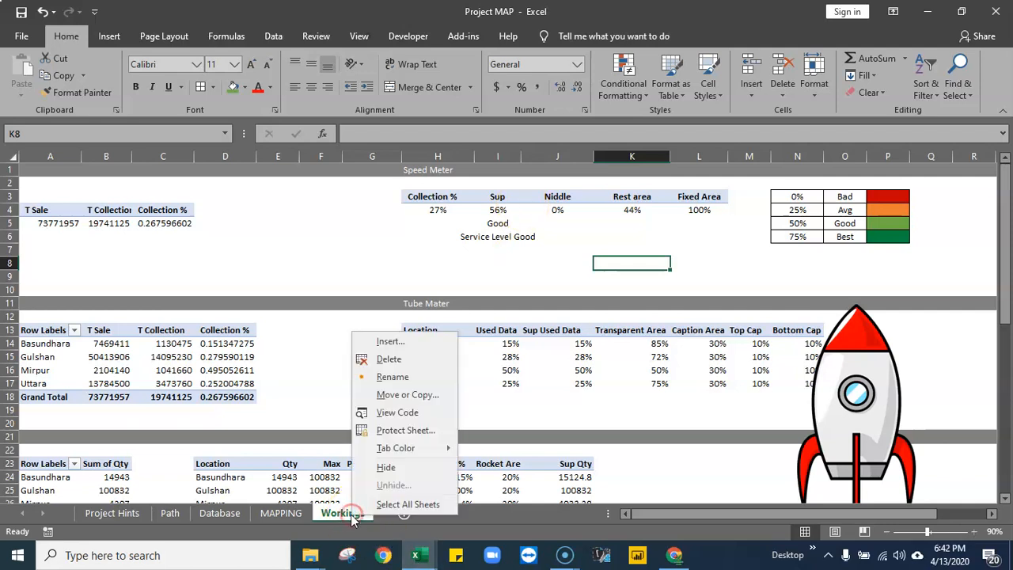
{"action": "left_click", "coordinate": [393, 413]}
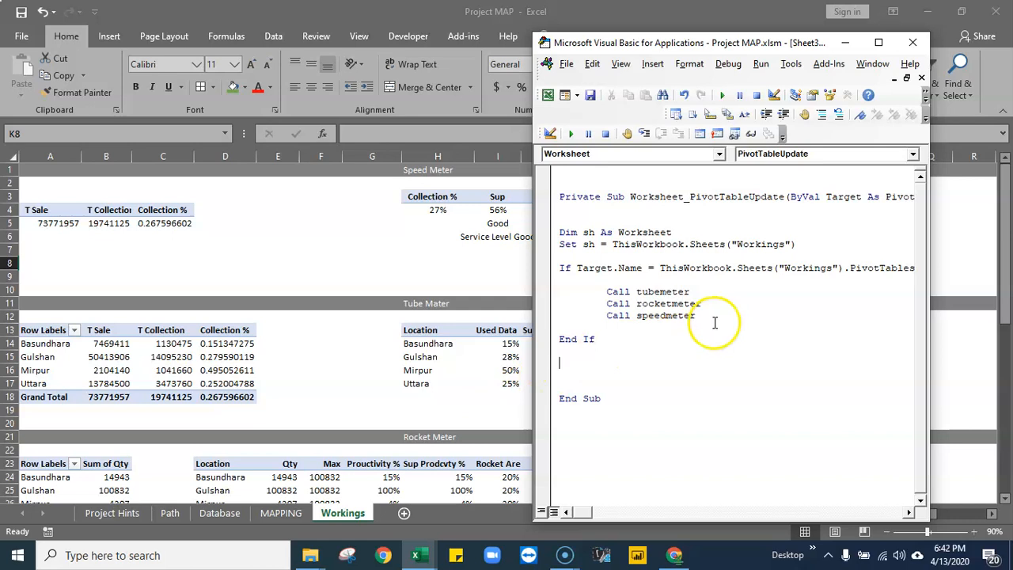
{"action": "key", "text": "Return"}
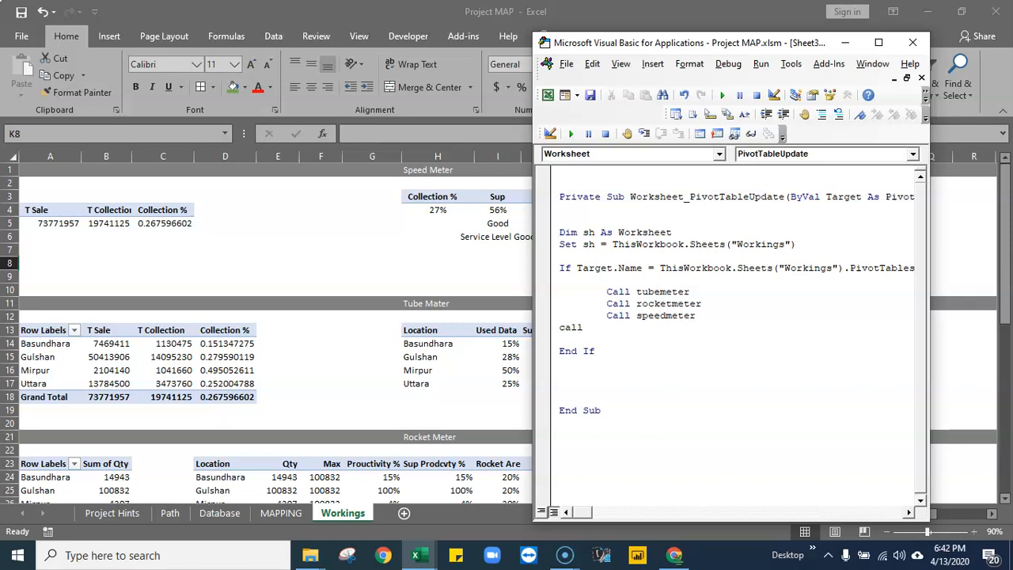
{"action": "left_click", "coordinate": [673, 315]}
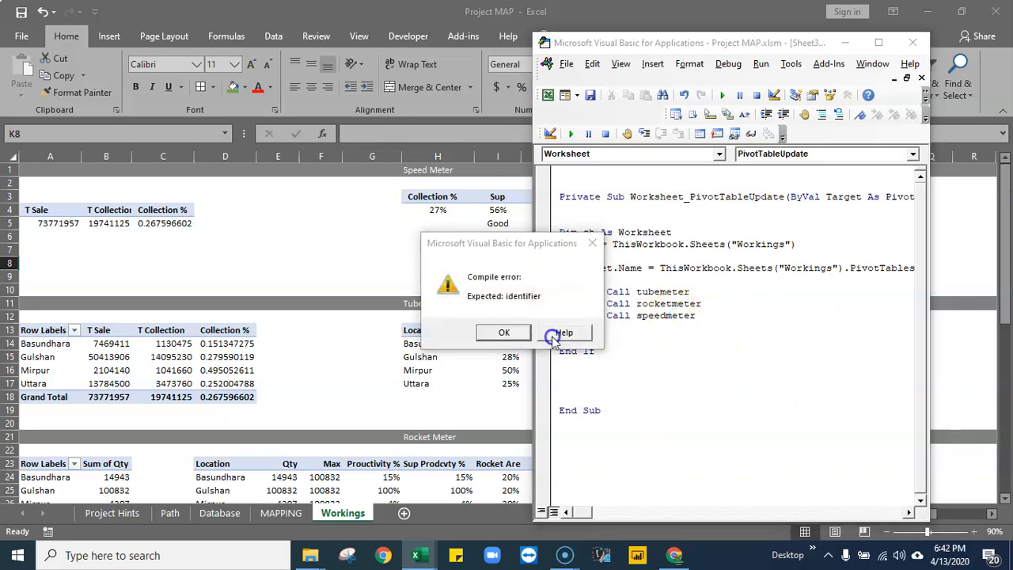
{"action": "double_click", "coordinate": [669, 316]}
{"action": "left_click", "coordinate": [608, 331]}
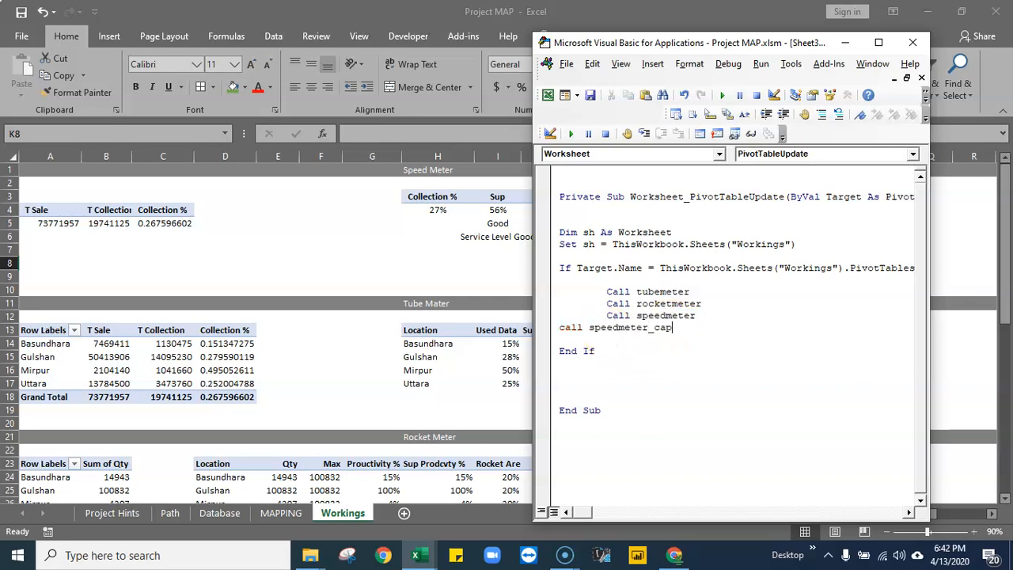
{"action": "left_click", "coordinate": [685, 387]}
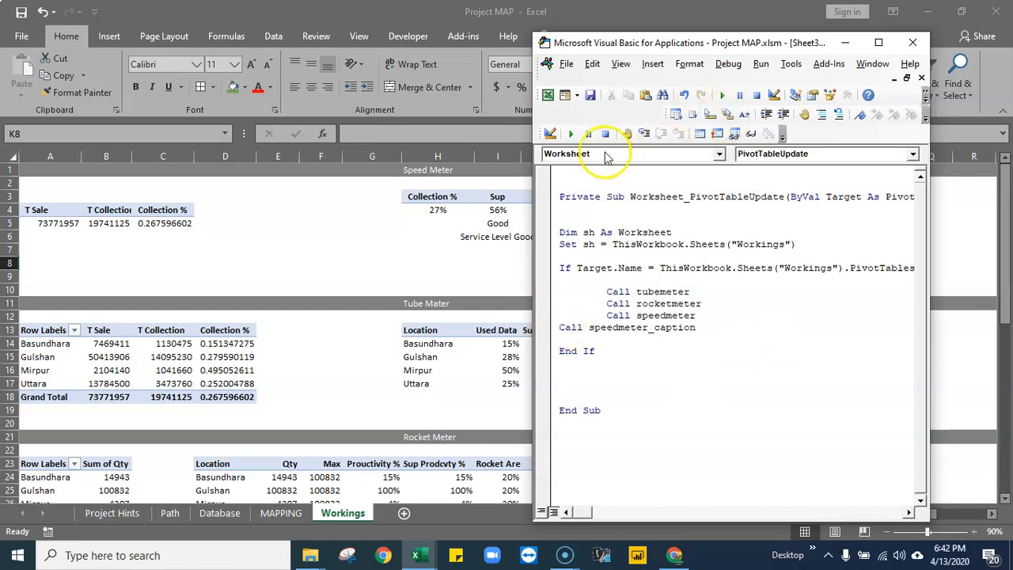
Indent the Call speedmeter_caption line to match the other calls, maximize the code editor, and comment the line out
{"action": "left_click", "coordinate": [766, 115]}
{"action": "left_click", "coordinate": [766, 116]}
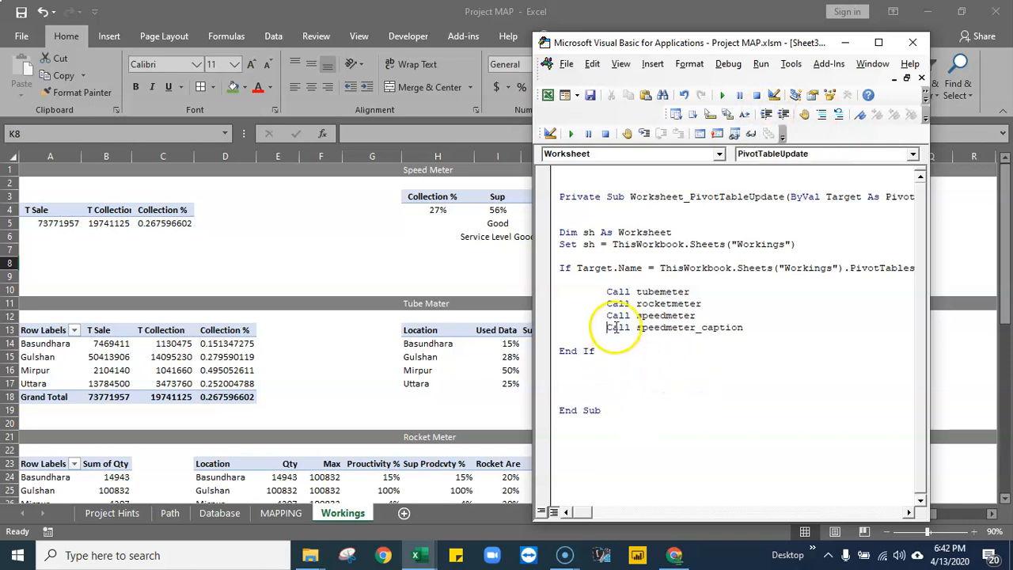
{"action": "left_click", "coordinate": [878, 42]}
{"action": "type", "text": "'"}
{"action": "left_click", "coordinate": [325, 358]}
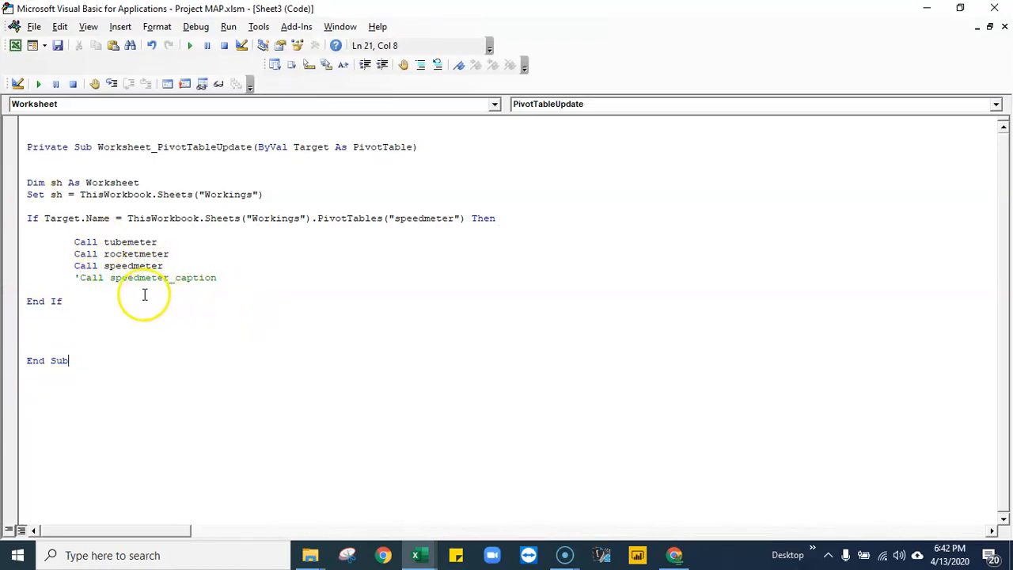
{"action": "left_click_drag", "start_coordinate": [111, 280], "coordinate": [198, 283]}
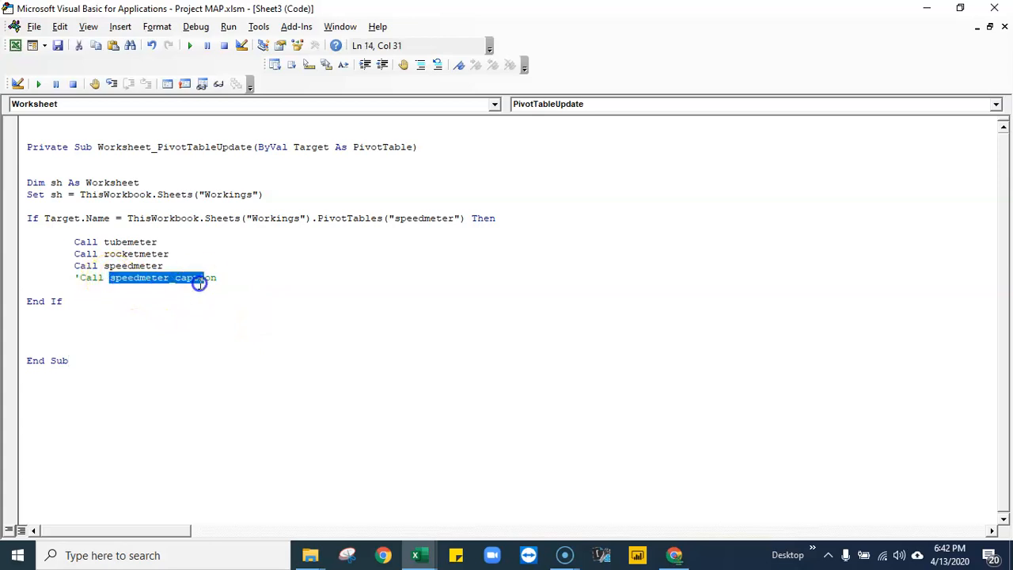
{"action": "left_click", "coordinate": [259, 317]}
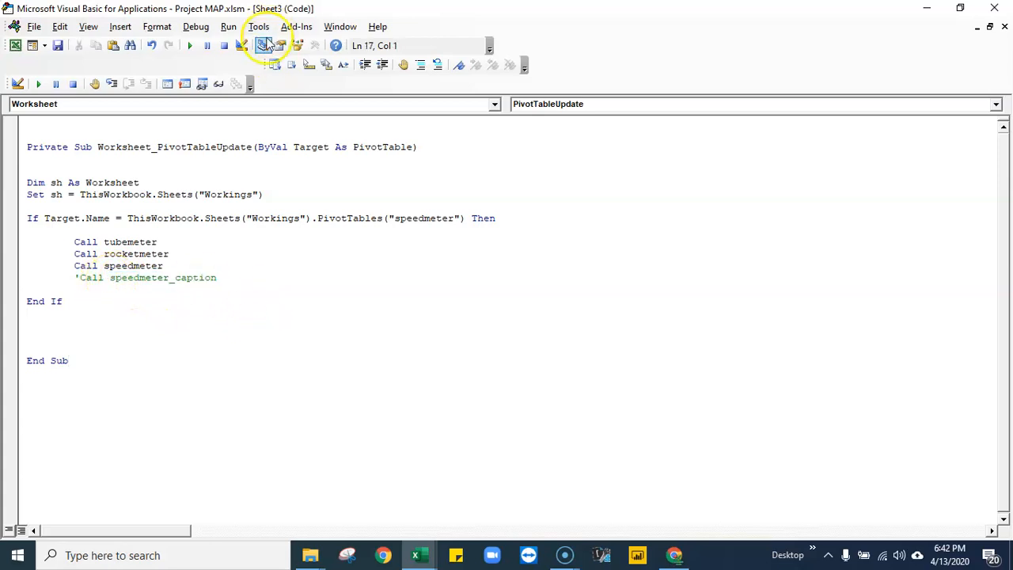
Open Module1 of Project MAP.xlsm and start a new Sub speedmeter_caption() below the speedmeter procedure
{"action": "left_click", "coordinate": [263, 45]}
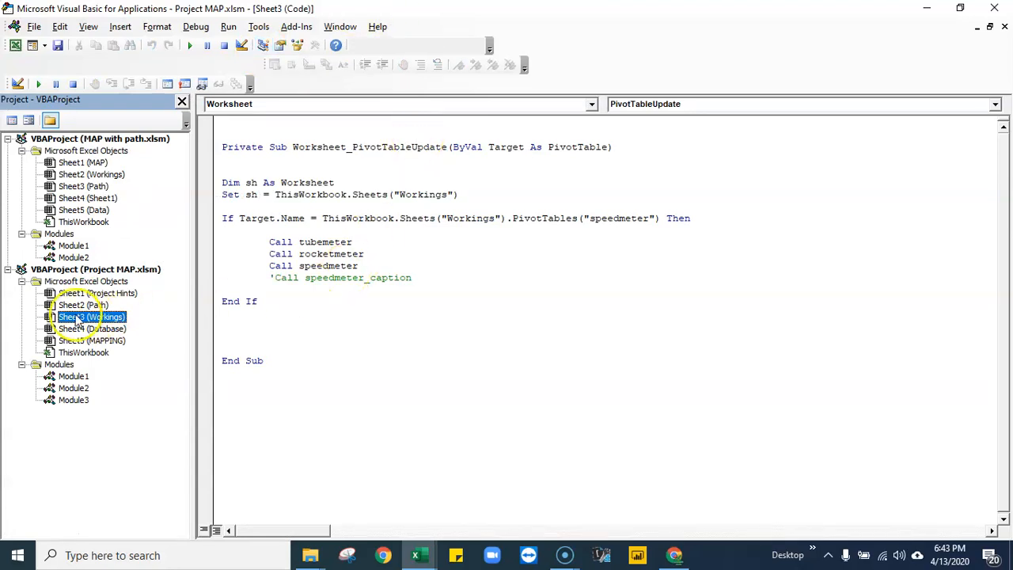
{"action": "double_click", "coordinate": [71, 376]}
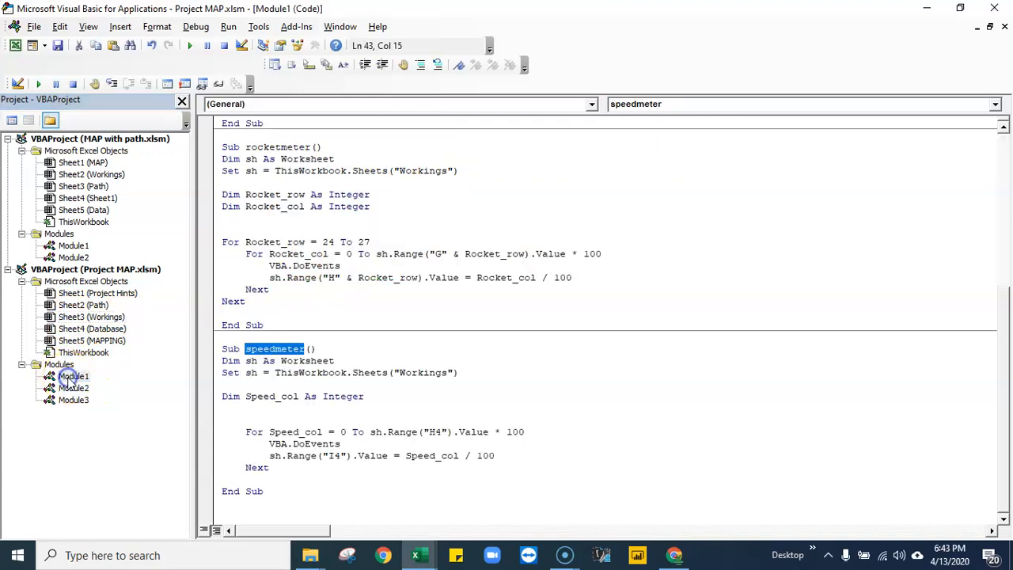
{"action": "left_click", "coordinate": [311, 457]}
{"action": "left_click", "coordinate": [279, 492]}
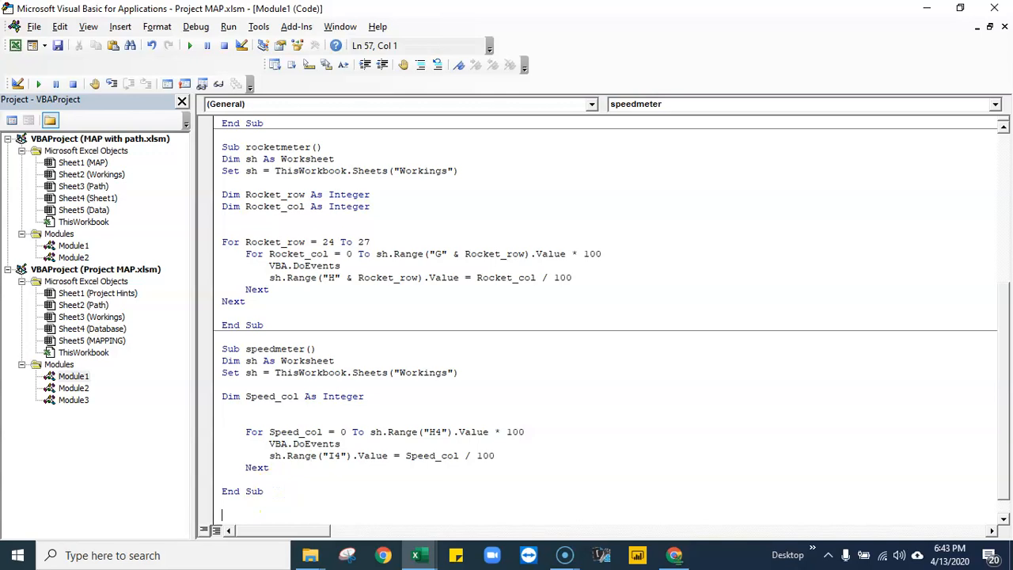
{"action": "scroll", "coordinate": [408, 403], "scroll_direction": "down", "scroll_amount": 1}
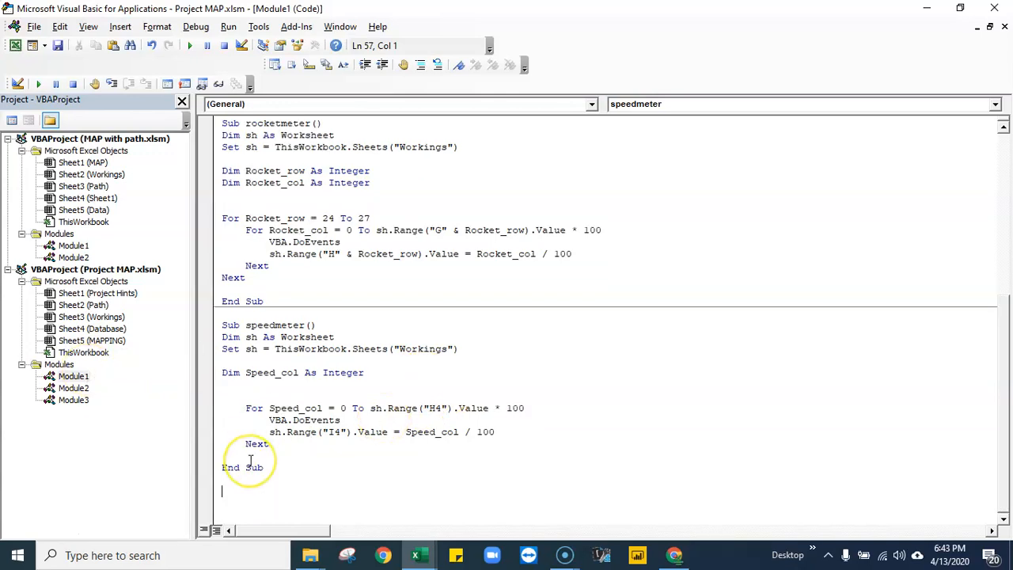
{"action": "type", "text": "sub speedmeter_caption"}
{"action": "key", "text": "Return"}
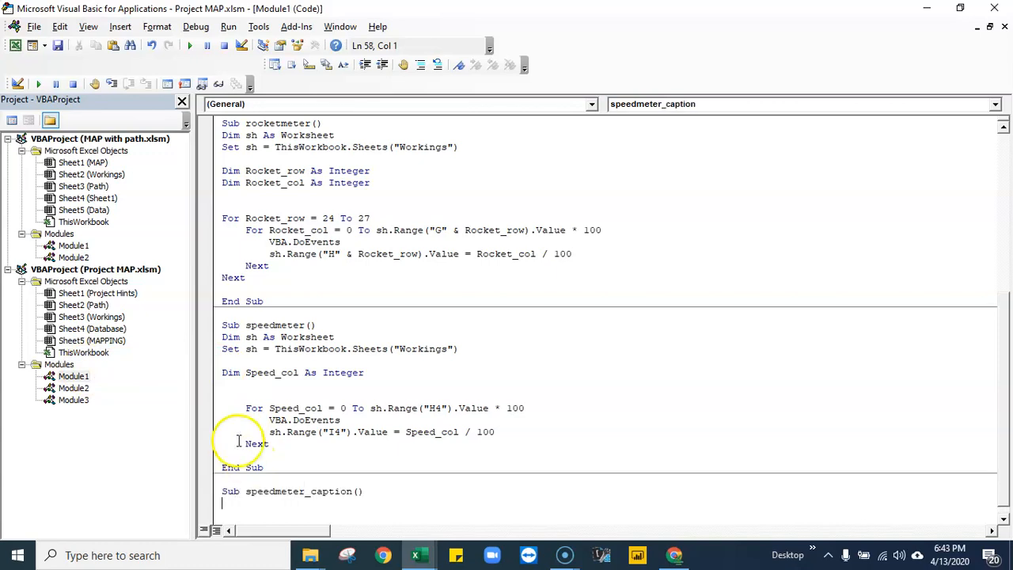
{"action": "scroll", "coordinate": [309, 526], "scroll_direction": "down", "scroll_amount": 1}
{"action": "left_click", "coordinate": [379, 480]}
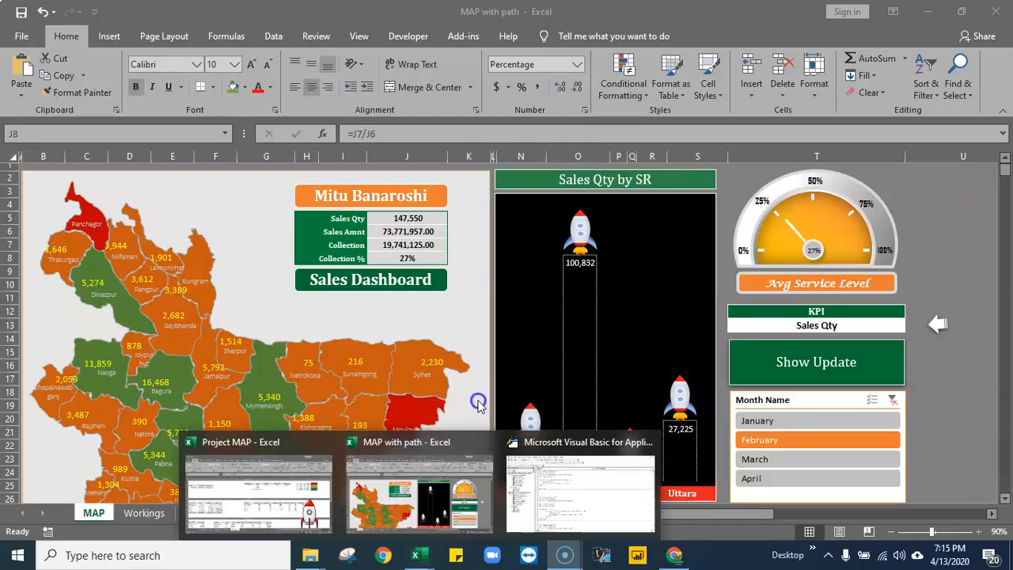
Look through the Data and Workings sheets of the MAP with path workbook for the reference speedometer setup
{"action": "left_click", "coordinate": [443, 427]}
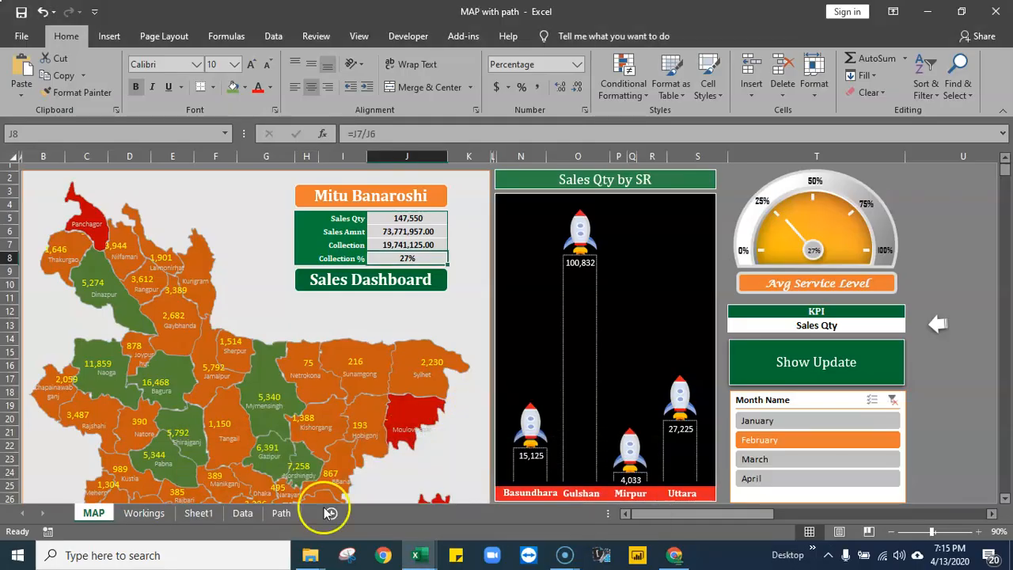
{"action": "left_click", "coordinate": [417, 555]}
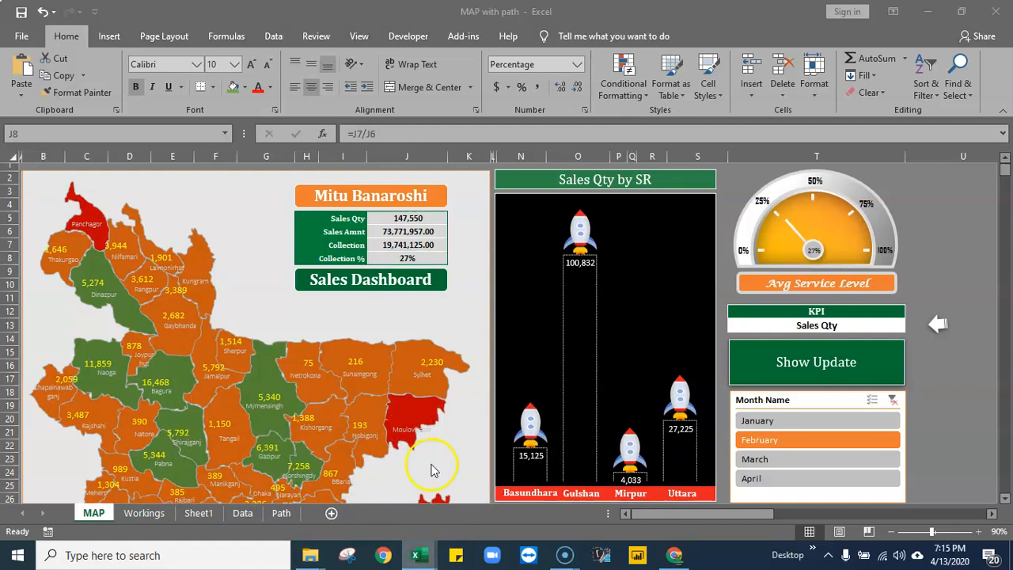
{"action": "right_click", "coordinate": [418, 555]}
{"action": "left_click", "coordinate": [964, 457]}
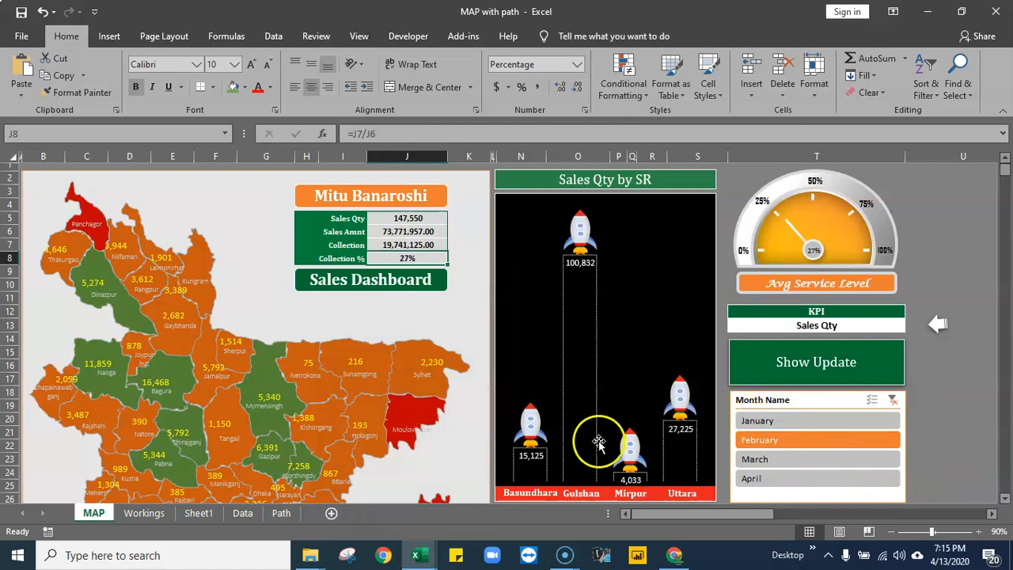
{"action": "left_click", "coordinate": [248, 515]}
{"action": "left_click", "coordinate": [283, 512]}
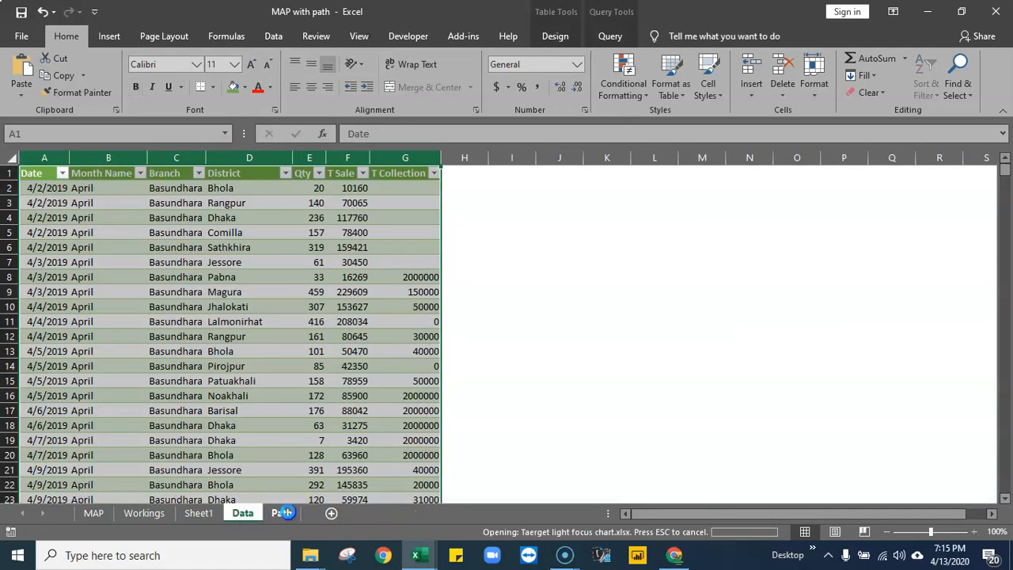
{"action": "left_click", "coordinate": [993, 12]}
{"action": "left_click", "coordinate": [686, 293]}
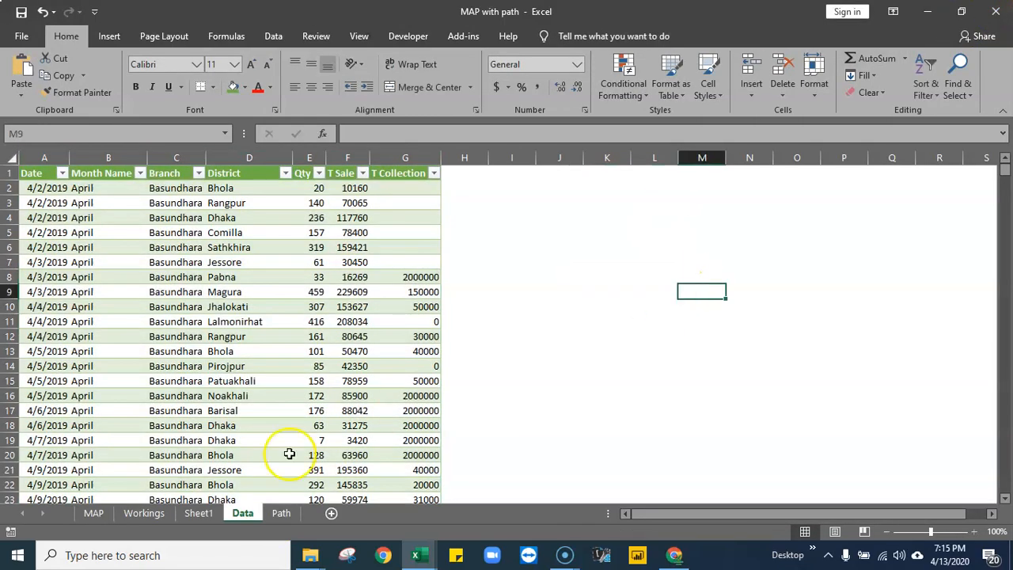
{"action": "left_click", "coordinate": [145, 512]}
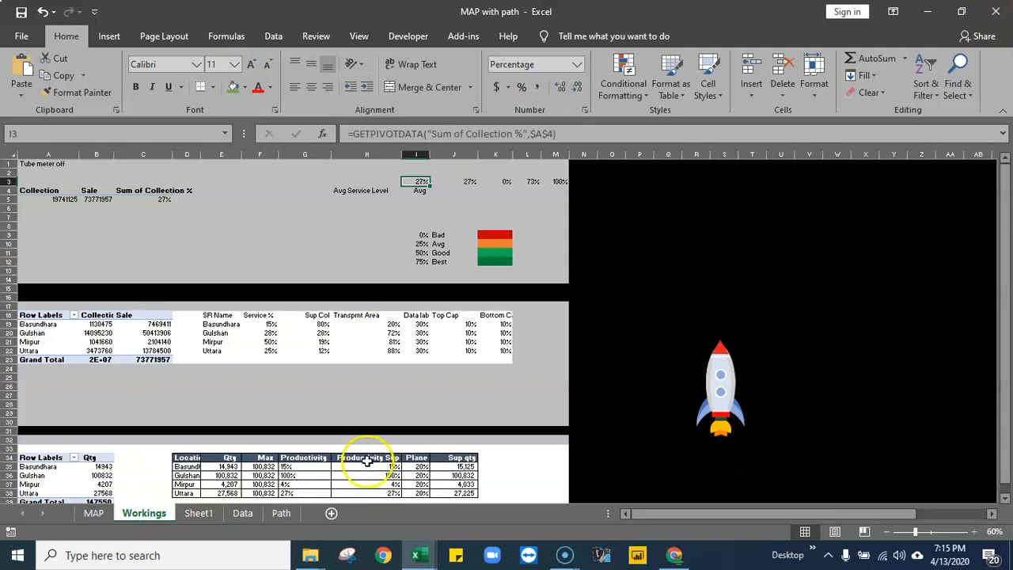
Switch to the Project MAP workbook and reopen Module1's code at the line below Sub speedmeter_caption()
{"action": "left_click", "coordinate": [421, 556]}
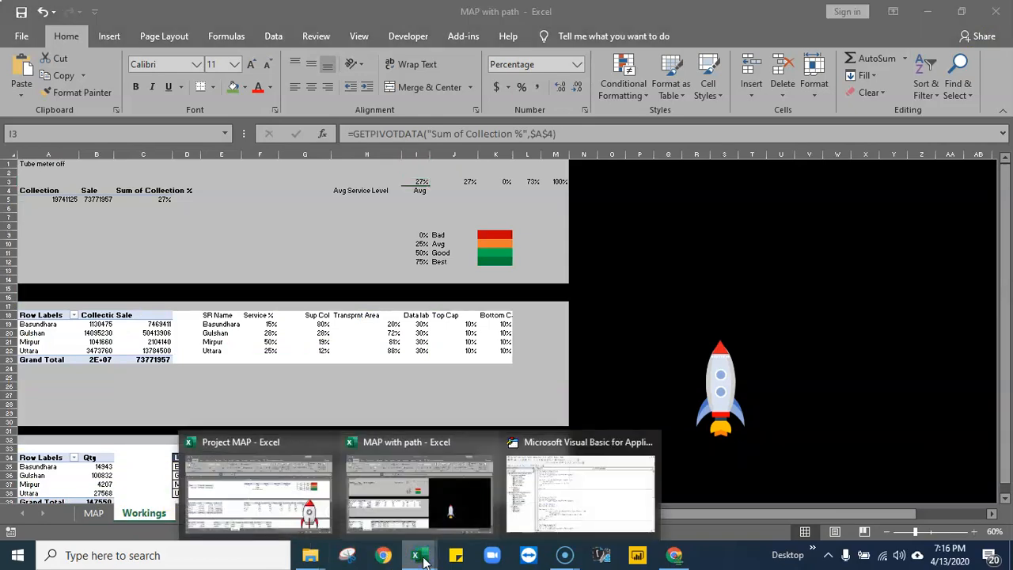
{"action": "left_click", "coordinate": [278, 497]}
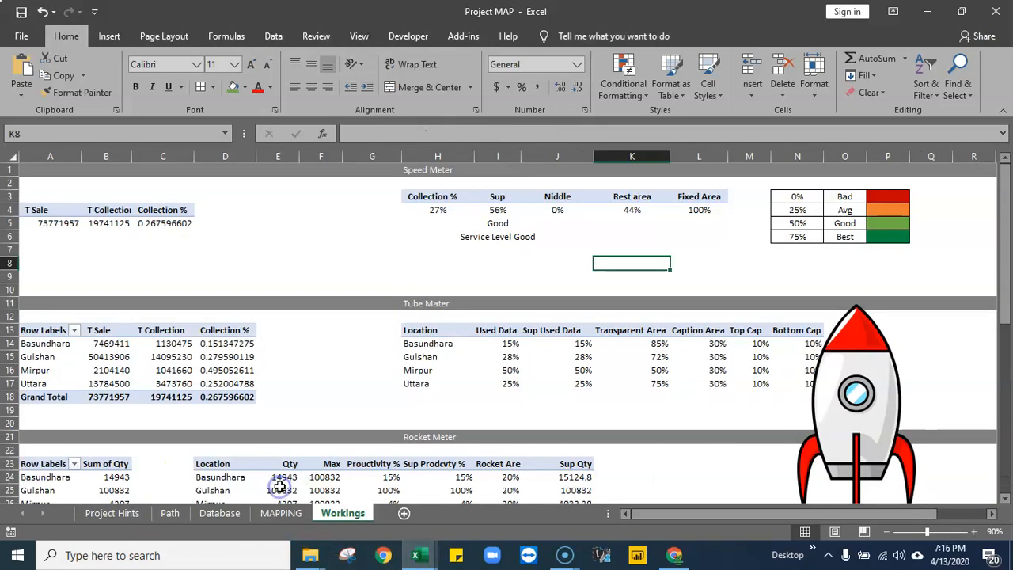
{"action": "right_click", "coordinate": [336, 516]}
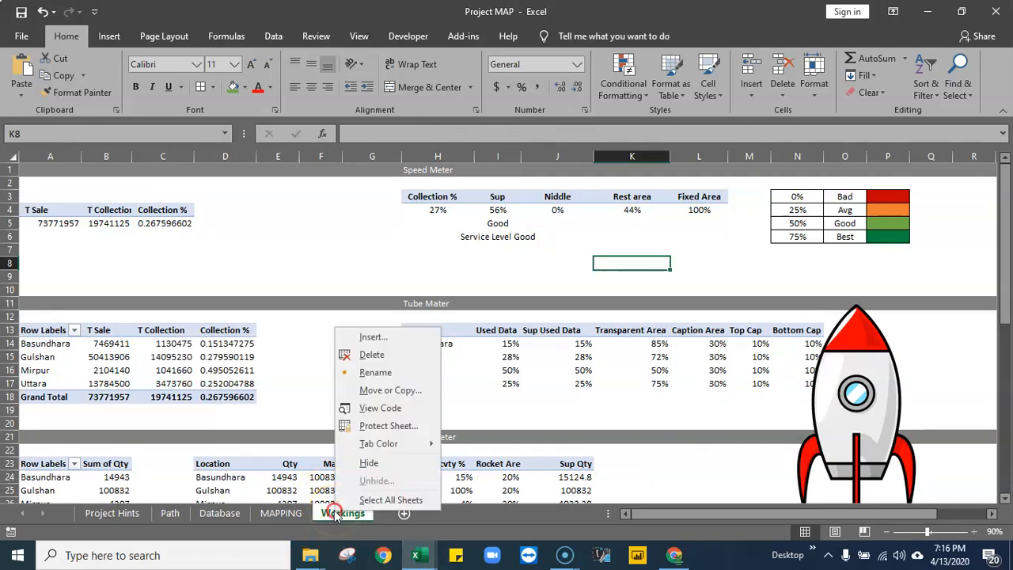
{"action": "left_click", "coordinate": [381, 407]}
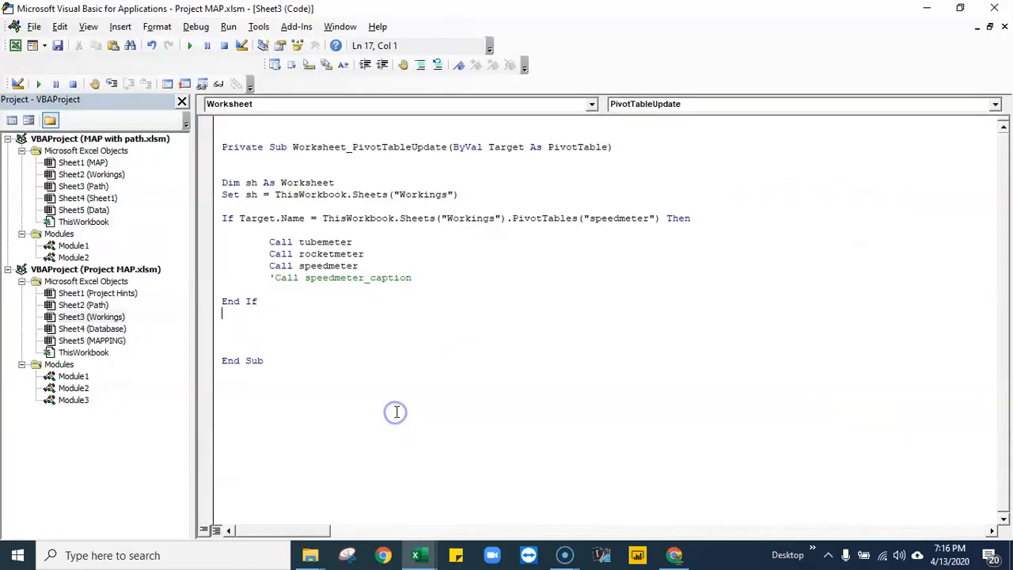
{"action": "double_click", "coordinate": [74, 378]}
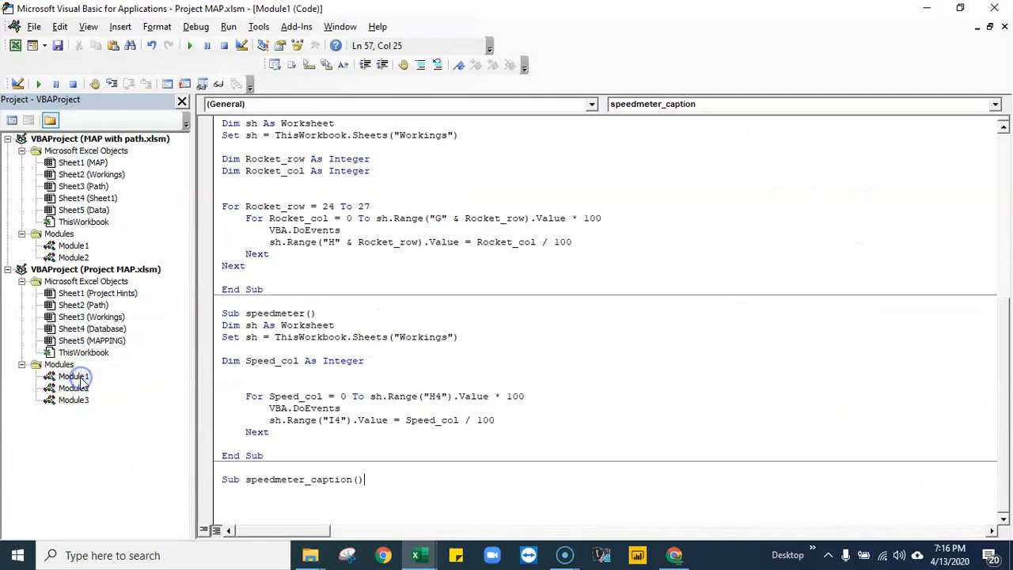
{"action": "left_click", "coordinate": [277, 497]}
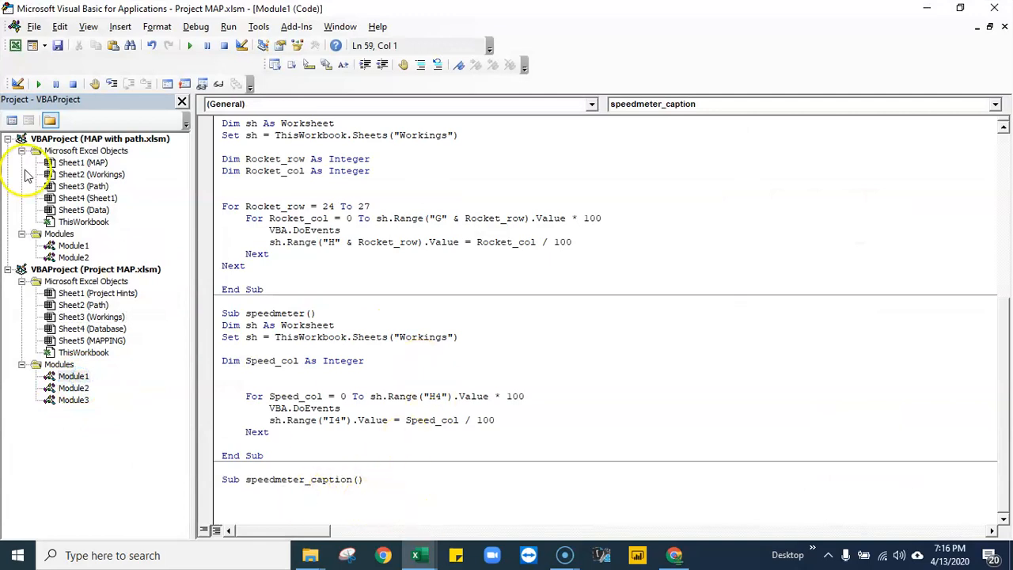
Fill "Create Speed meter color caption" in B29 of Project Hints yellow and review the caption rectangle below the MAPPING gauge
{"action": "left_click", "coordinate": [15, 45]}
{"action": "left_click", "coordinate": [99, 513]}
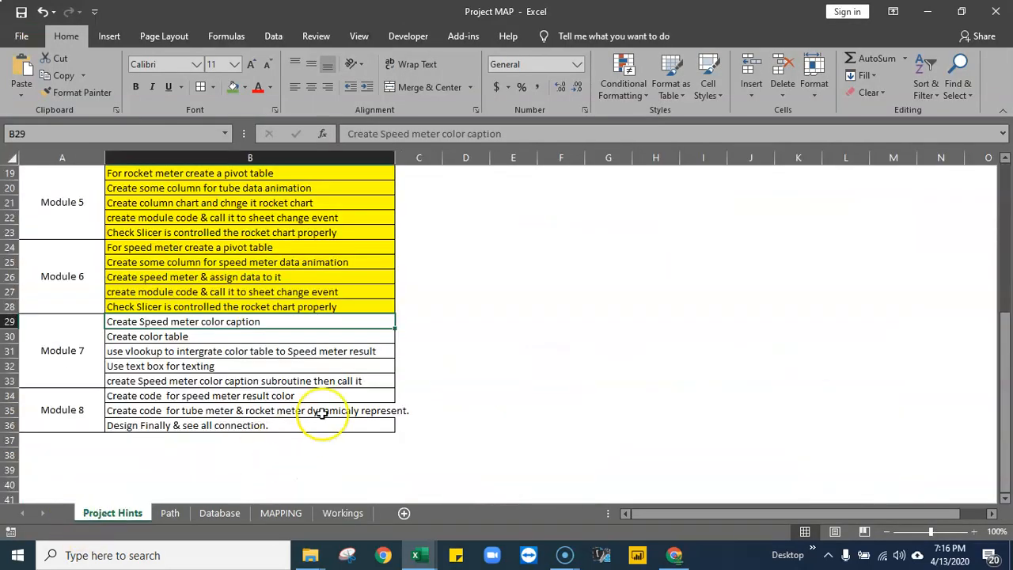
{"action": "left_click", "coordinate": [492, 352]}
{"action": "left_click", "coordinate": [197, 318]}
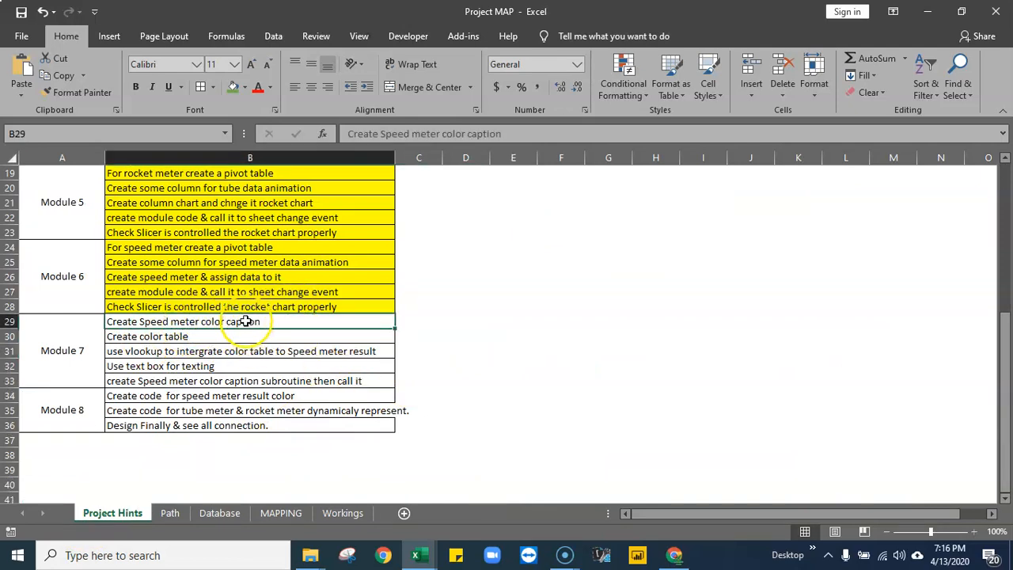
{"action": "left_click", "coordinate": [244, 87]}
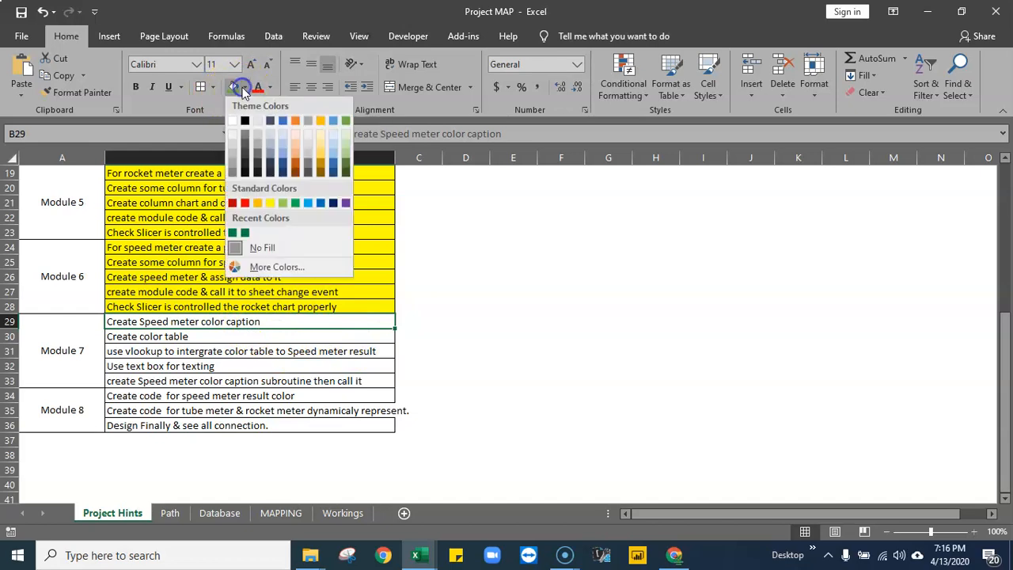
{"action": "left_click", "coordinate": [270, 202]}
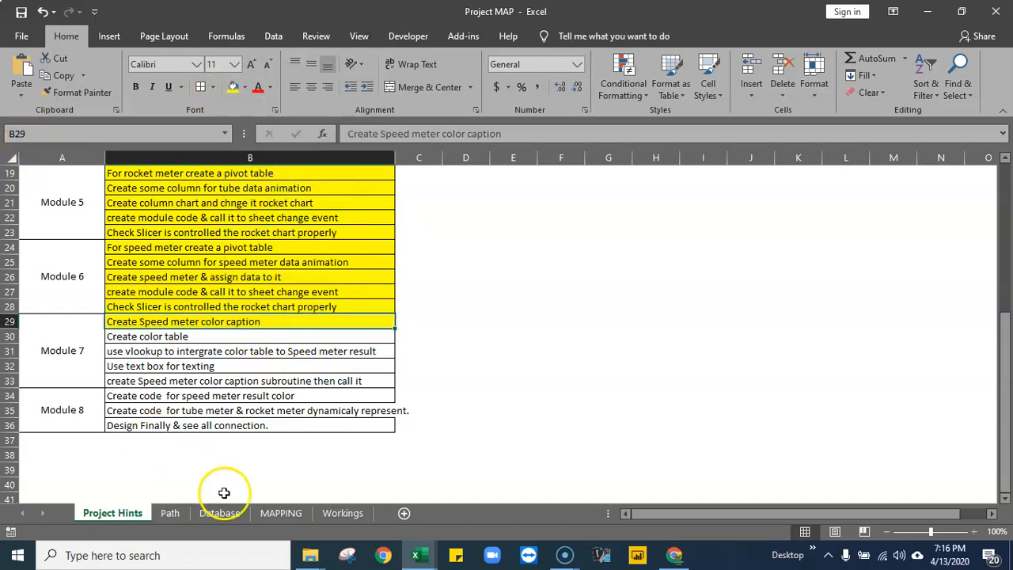
{"action": "left_click", "coordinate": [283, 513]}
{"action": "left_click", "coordinate": [786, 337]}
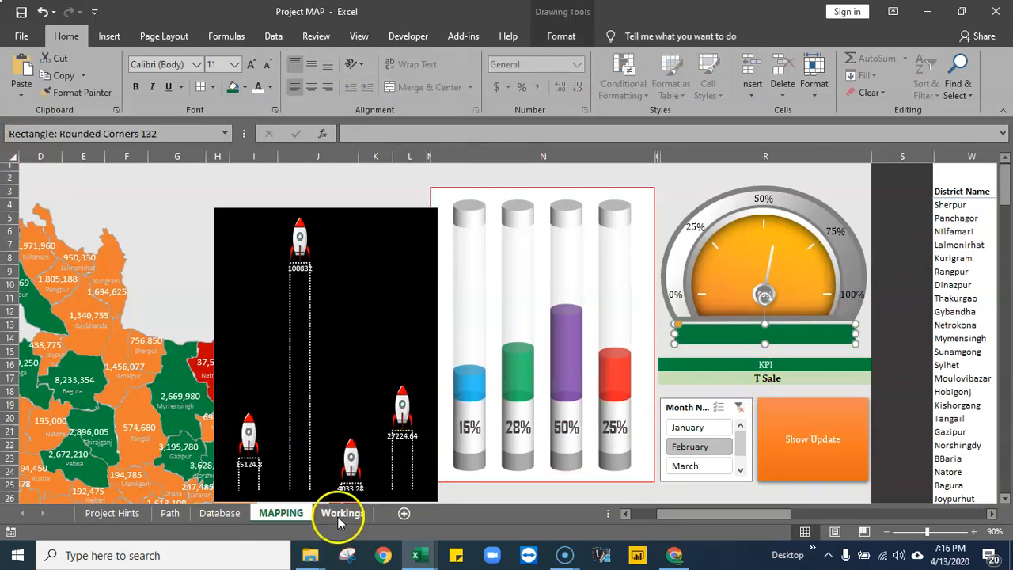
Review the rating colour table N3:P6 on Workings and fill "Create color table" in B30 of Project Hints yellow
{"action": "left_click", "coordinate": [125, 513]}
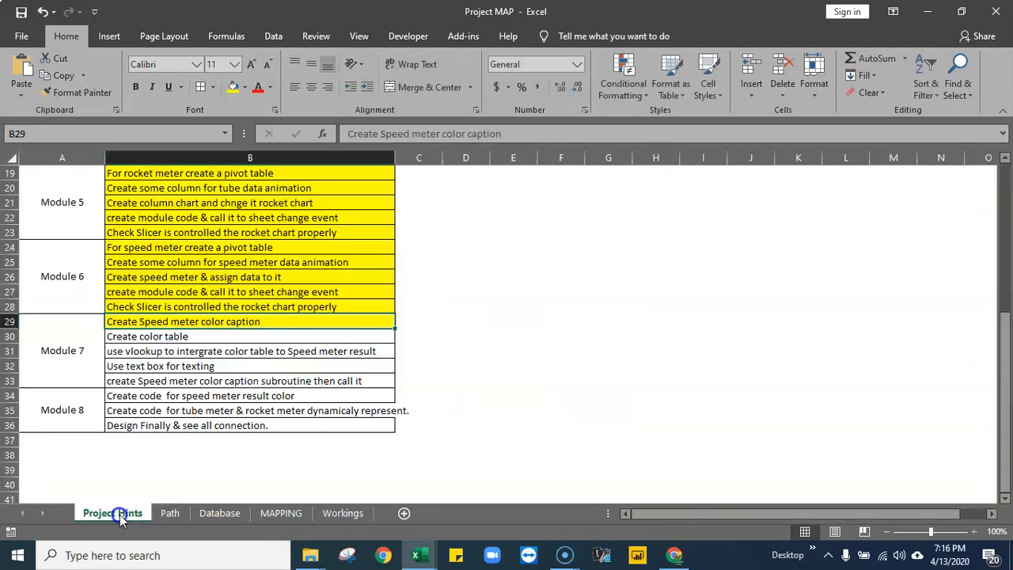
{"action": "left_click", "coordinate": [152, 336]}
{"action": "left_click", "coordinate": [337, 513]}
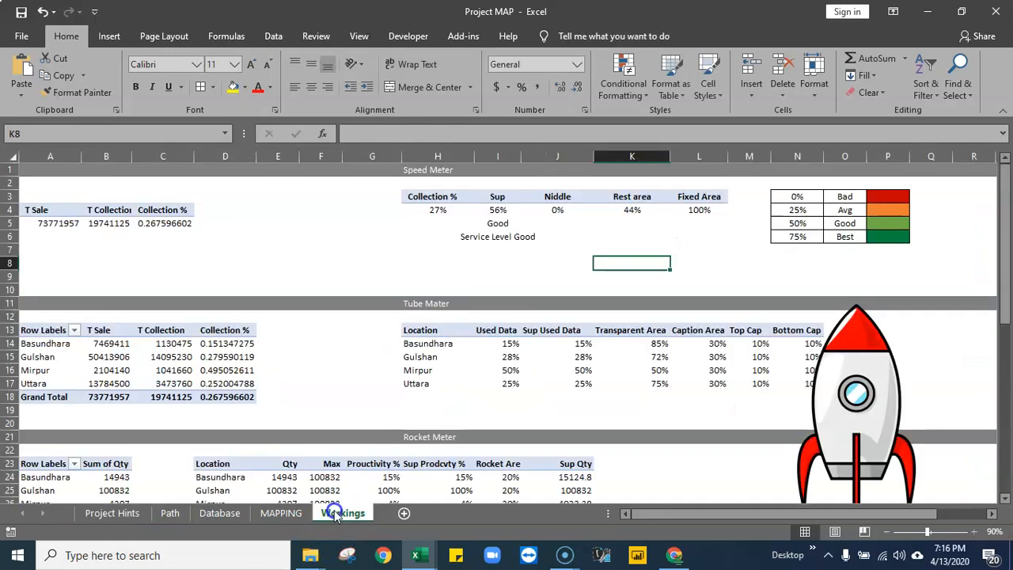
{"action": "left_click_drag", "start_coordinate": [796, 198], "coordinate": [892, 231]}
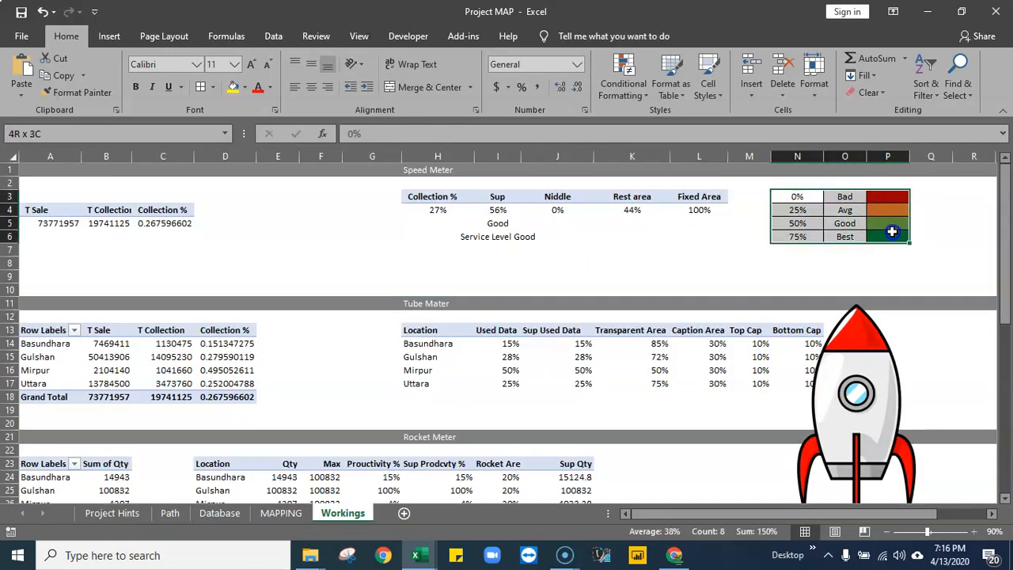
{"action": "left_click", "coordinate": [136, 514]}
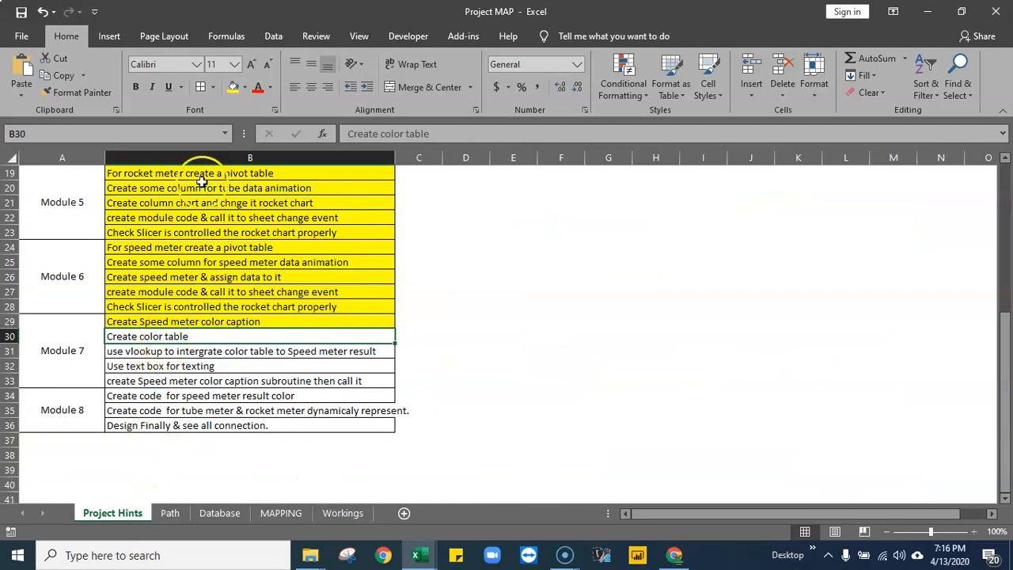
{"action": "left_click", "coordinate": [233, 87]}
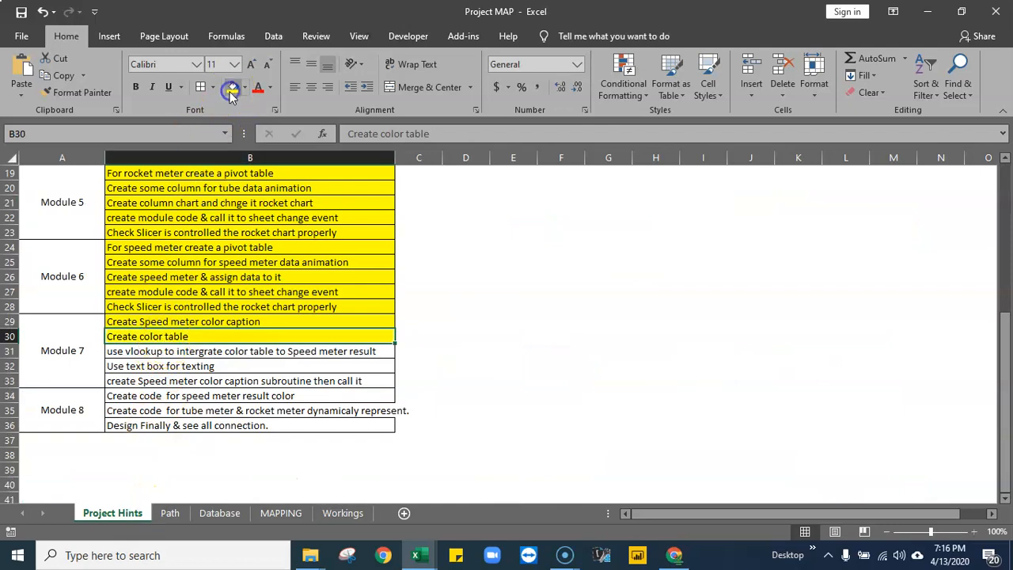
Review the VLOOKUP formula in I5 on Workings and fill its vlookup task in B31 of Project Hints yellow
{"action": "left_click", "coordinate": [171, 351]}
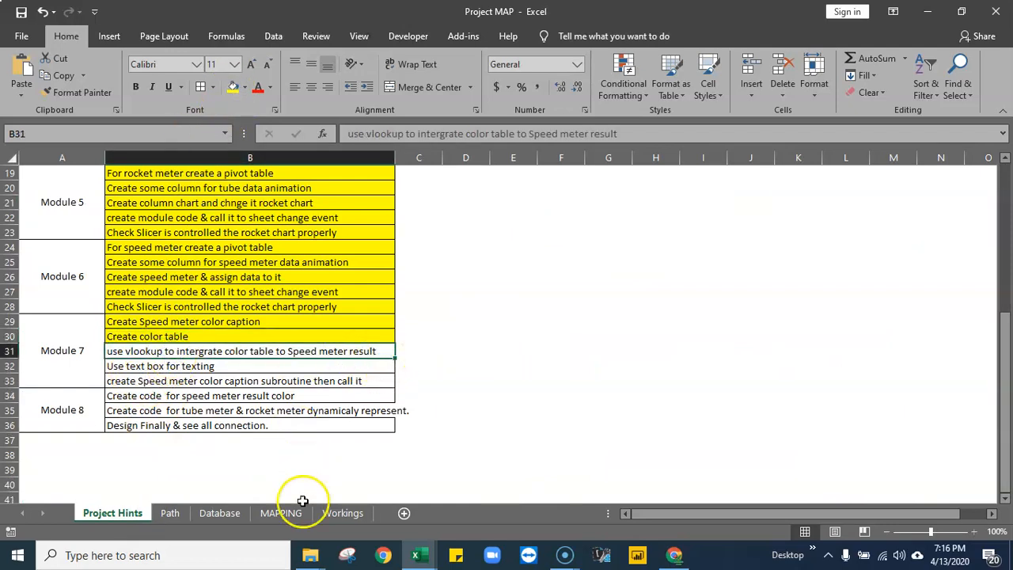
{"action": "left_click", "coordinate": [332, 513]}
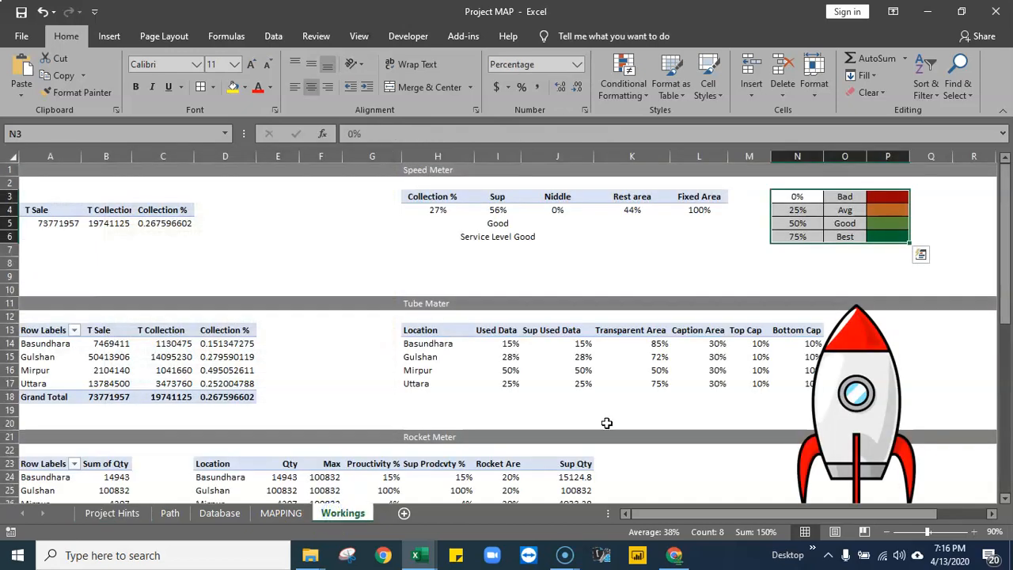
{"action": "left_click", "coordinate": [490, 223]}
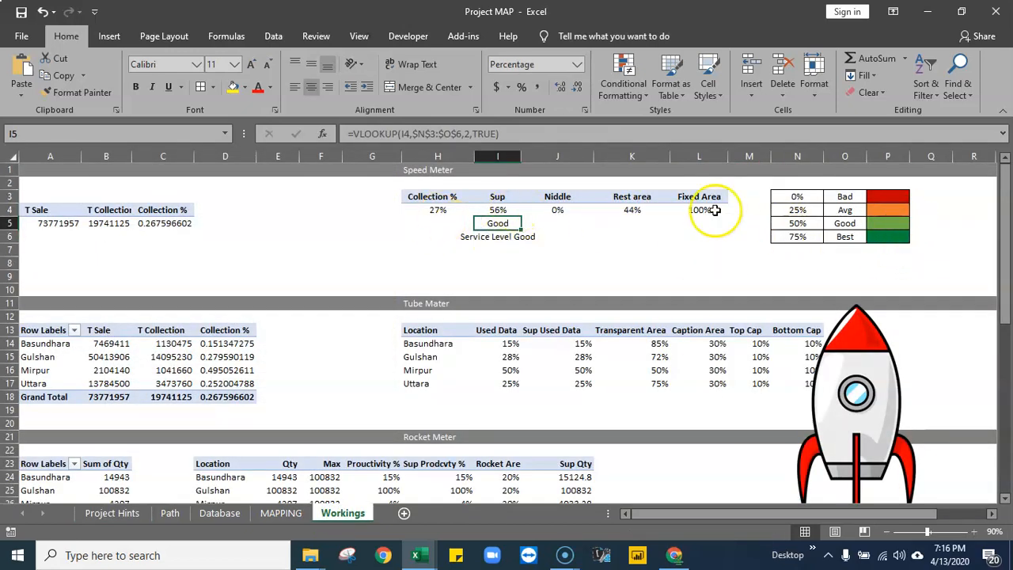
{"action": "left_click", "coordinate": [119, 513]}
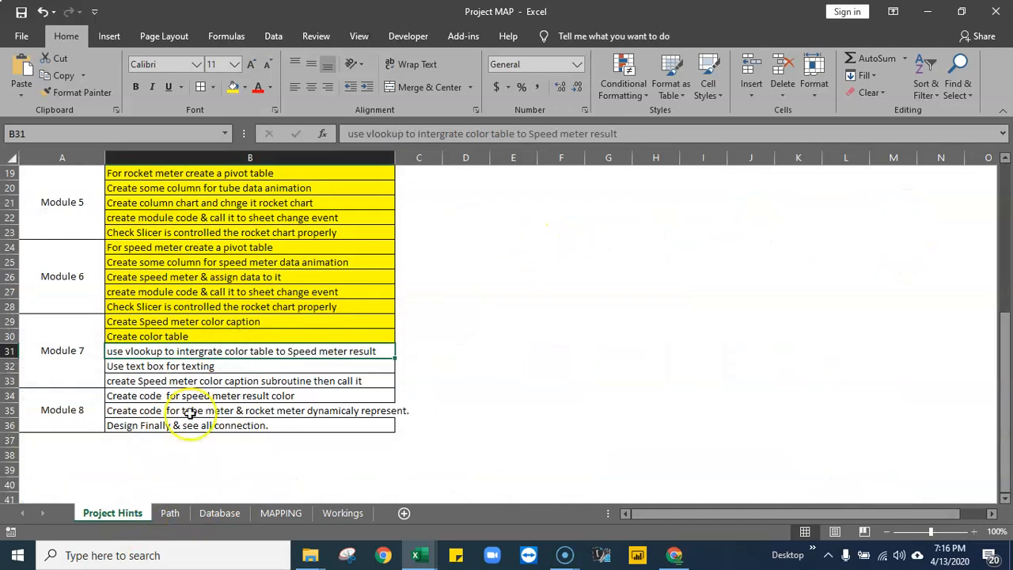
{"action": "left_click", "coordinate": [238, 88]}
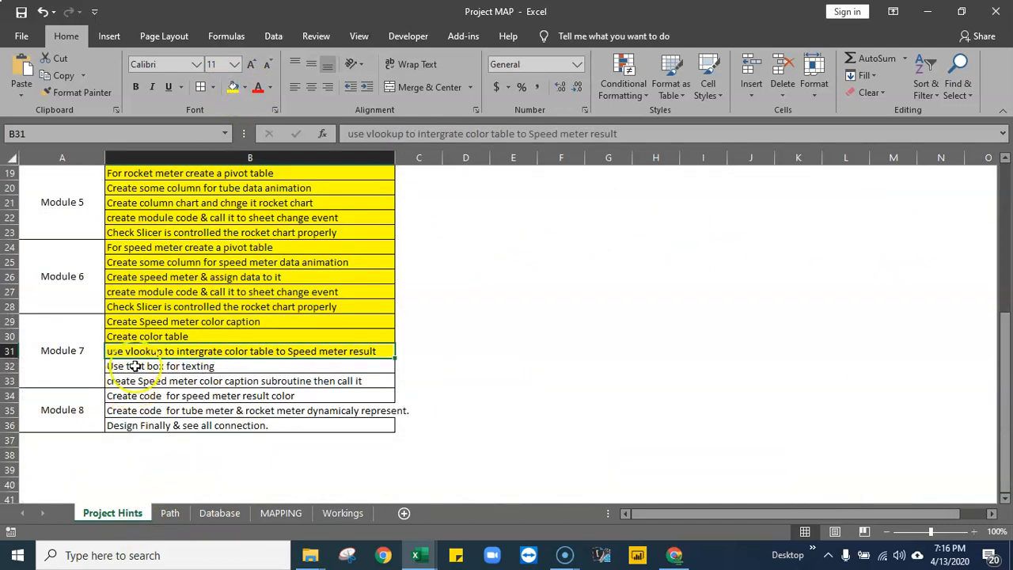
Select the "Use text box for texting" task in B32 and check the matching Workings text and MAPPING caption rectangle
{"action": "left_click", "coordinate": [313, 366]}
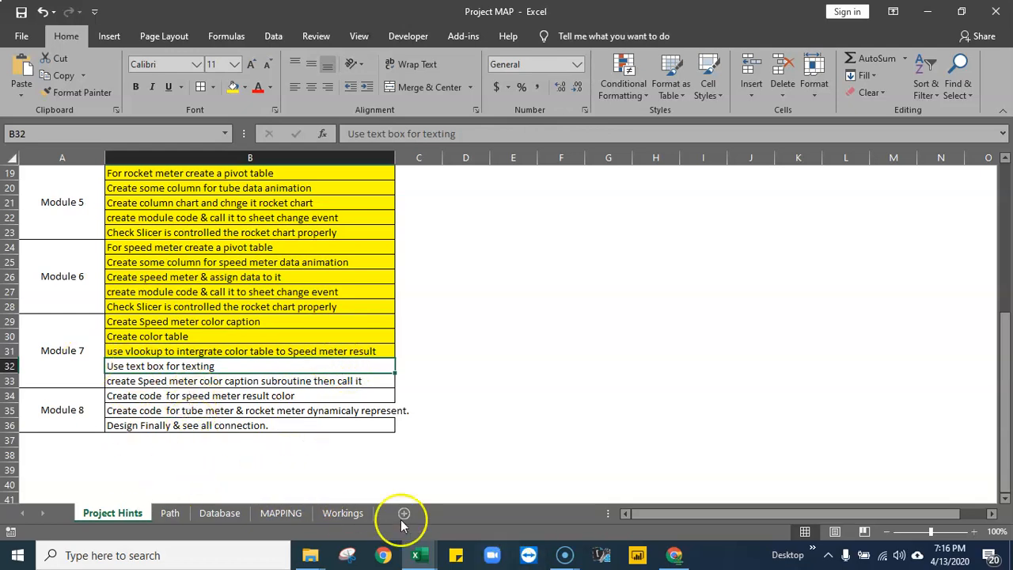
{"action": "left_click", "coordinate": [343, 512]}
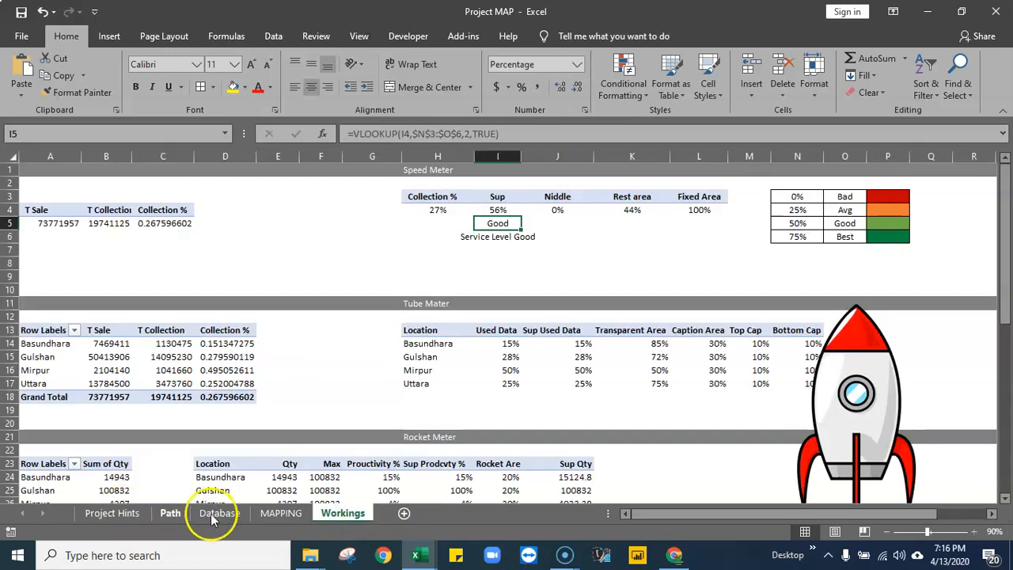
{"action": "left_click", "coordinate": [281, 512]}
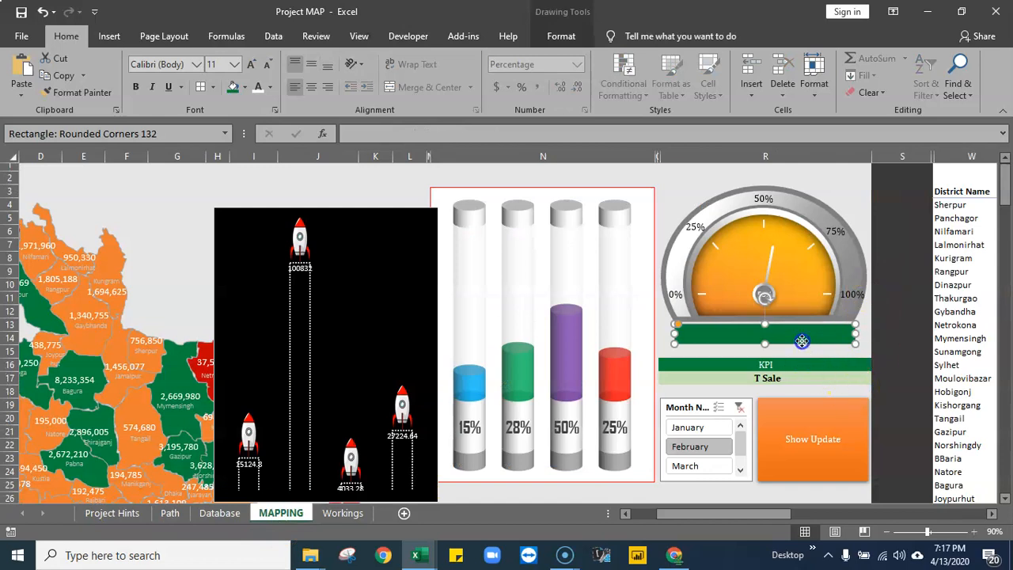